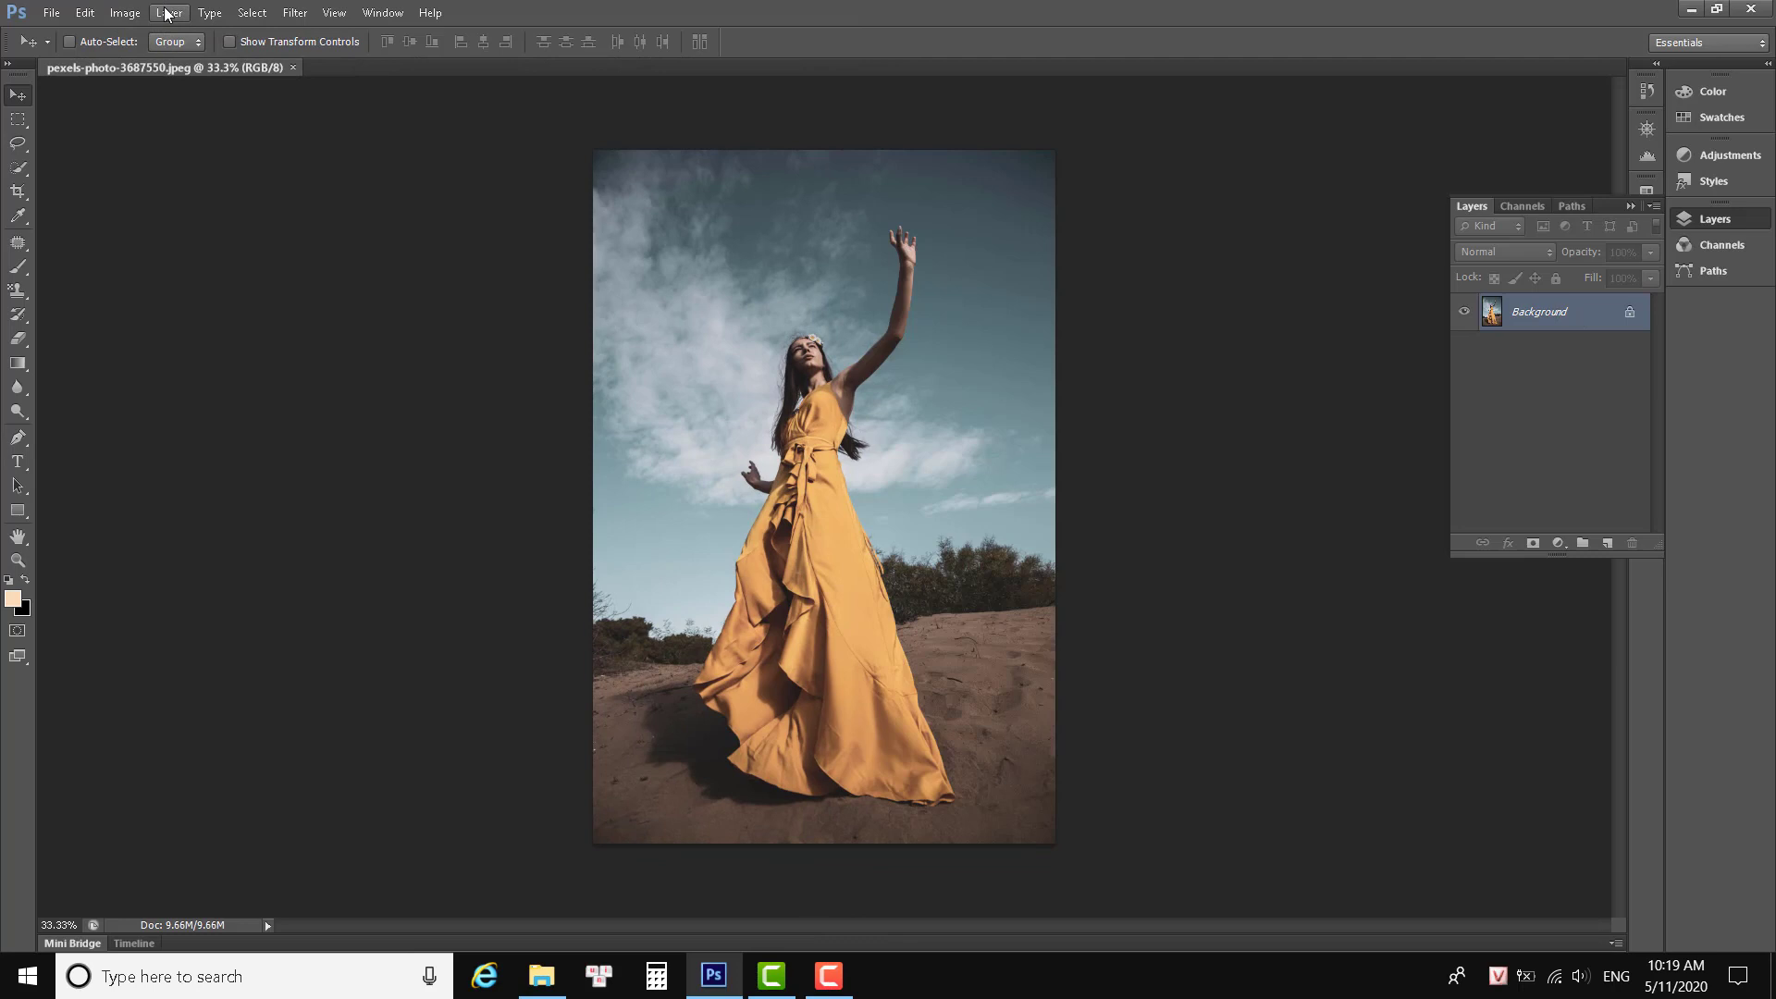
Duplicate the photo twice with Layer Via Copy to create Layer 1 and Layer 1 copy.
left_click(168, 12)
mouse_move(285, 36)
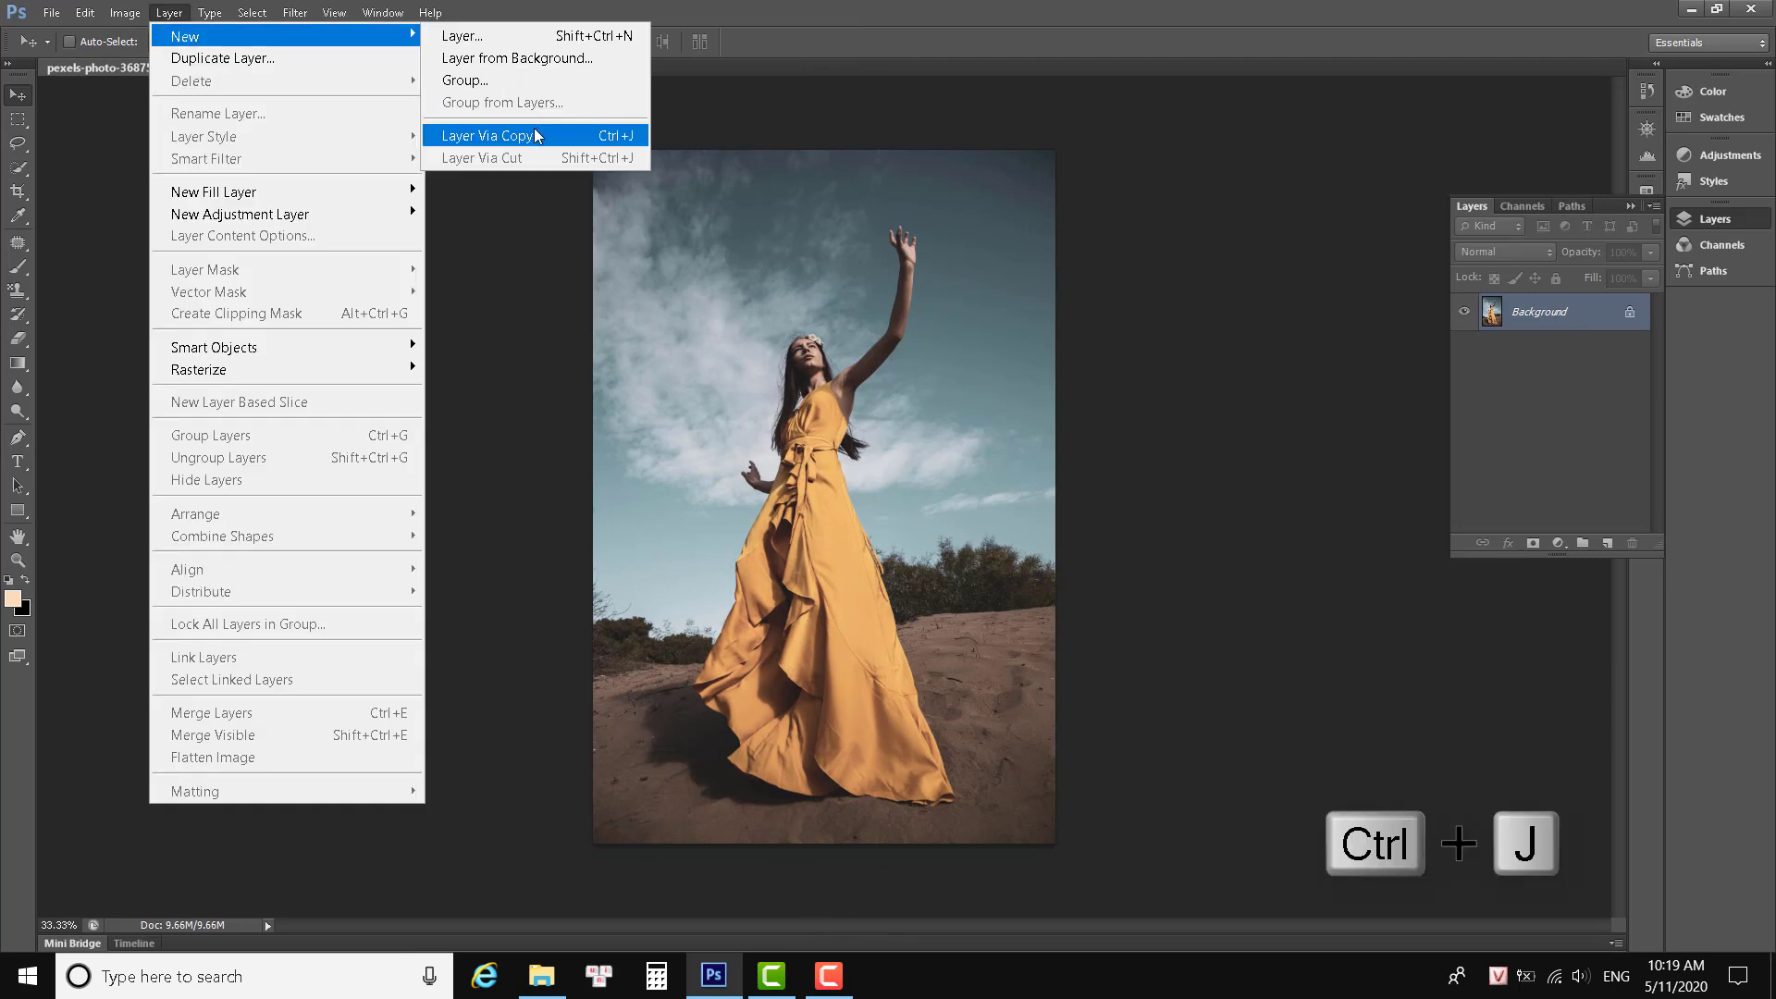
left_click(534, 135)
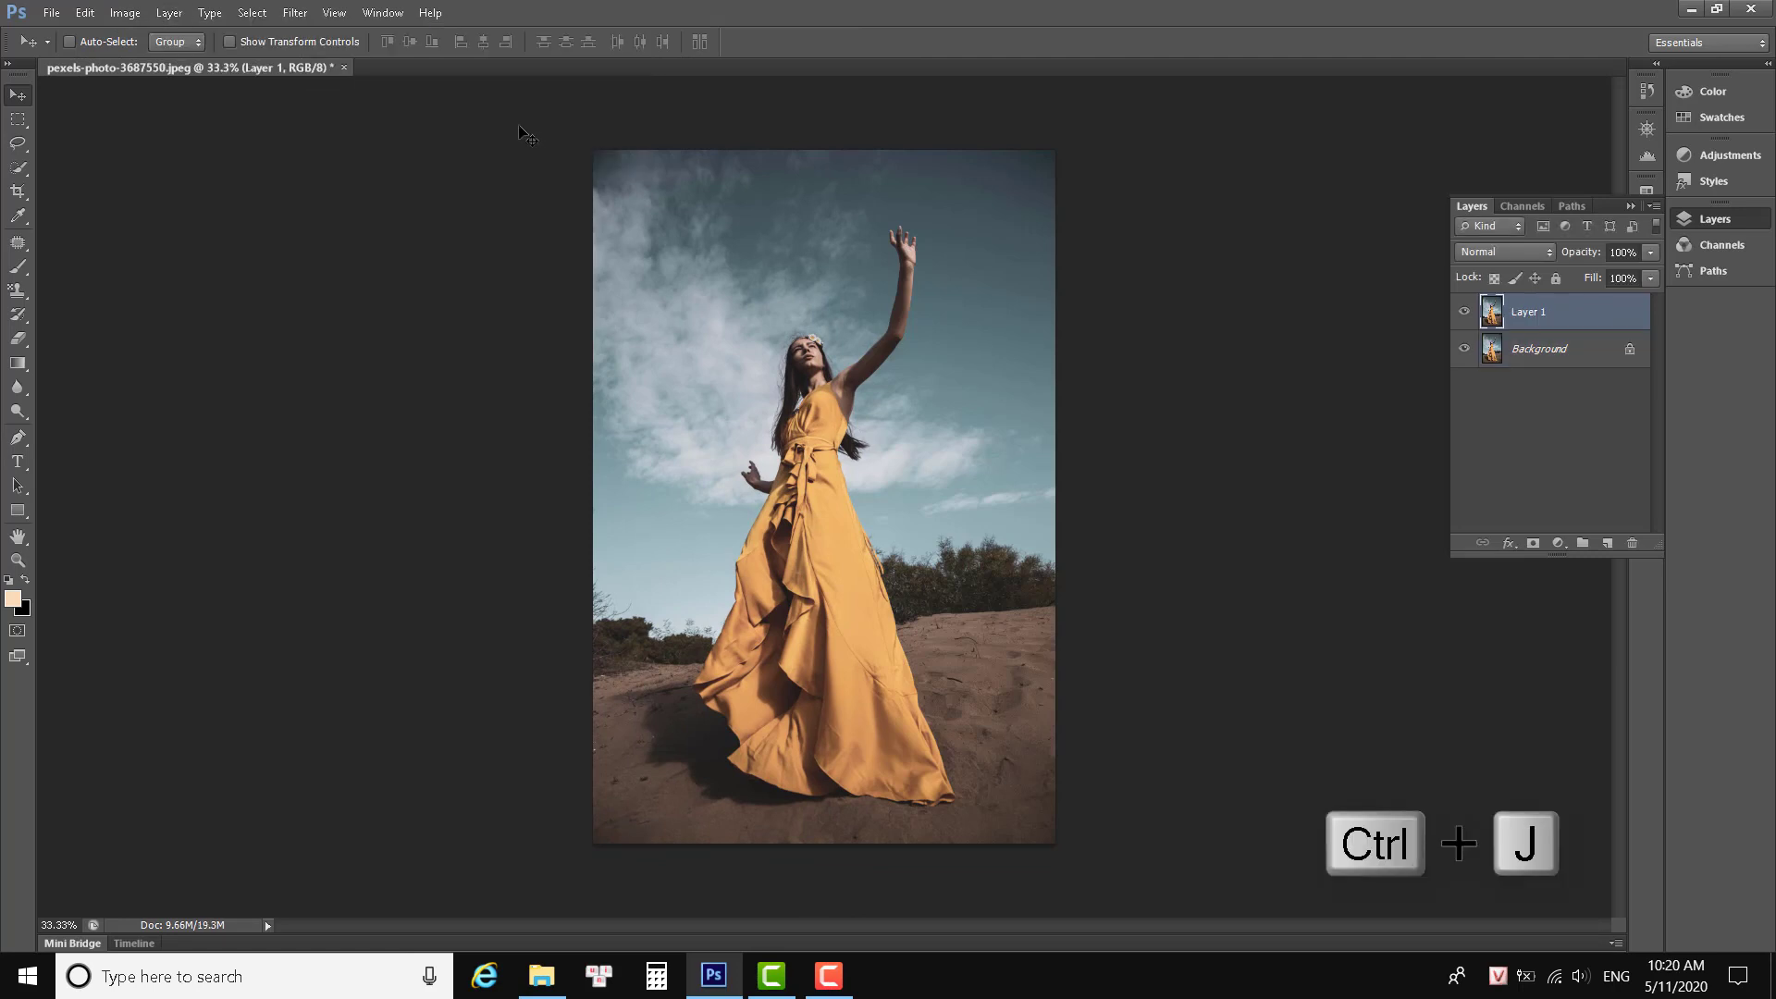
left_click(167, 13)
mouse_move(185, 36)
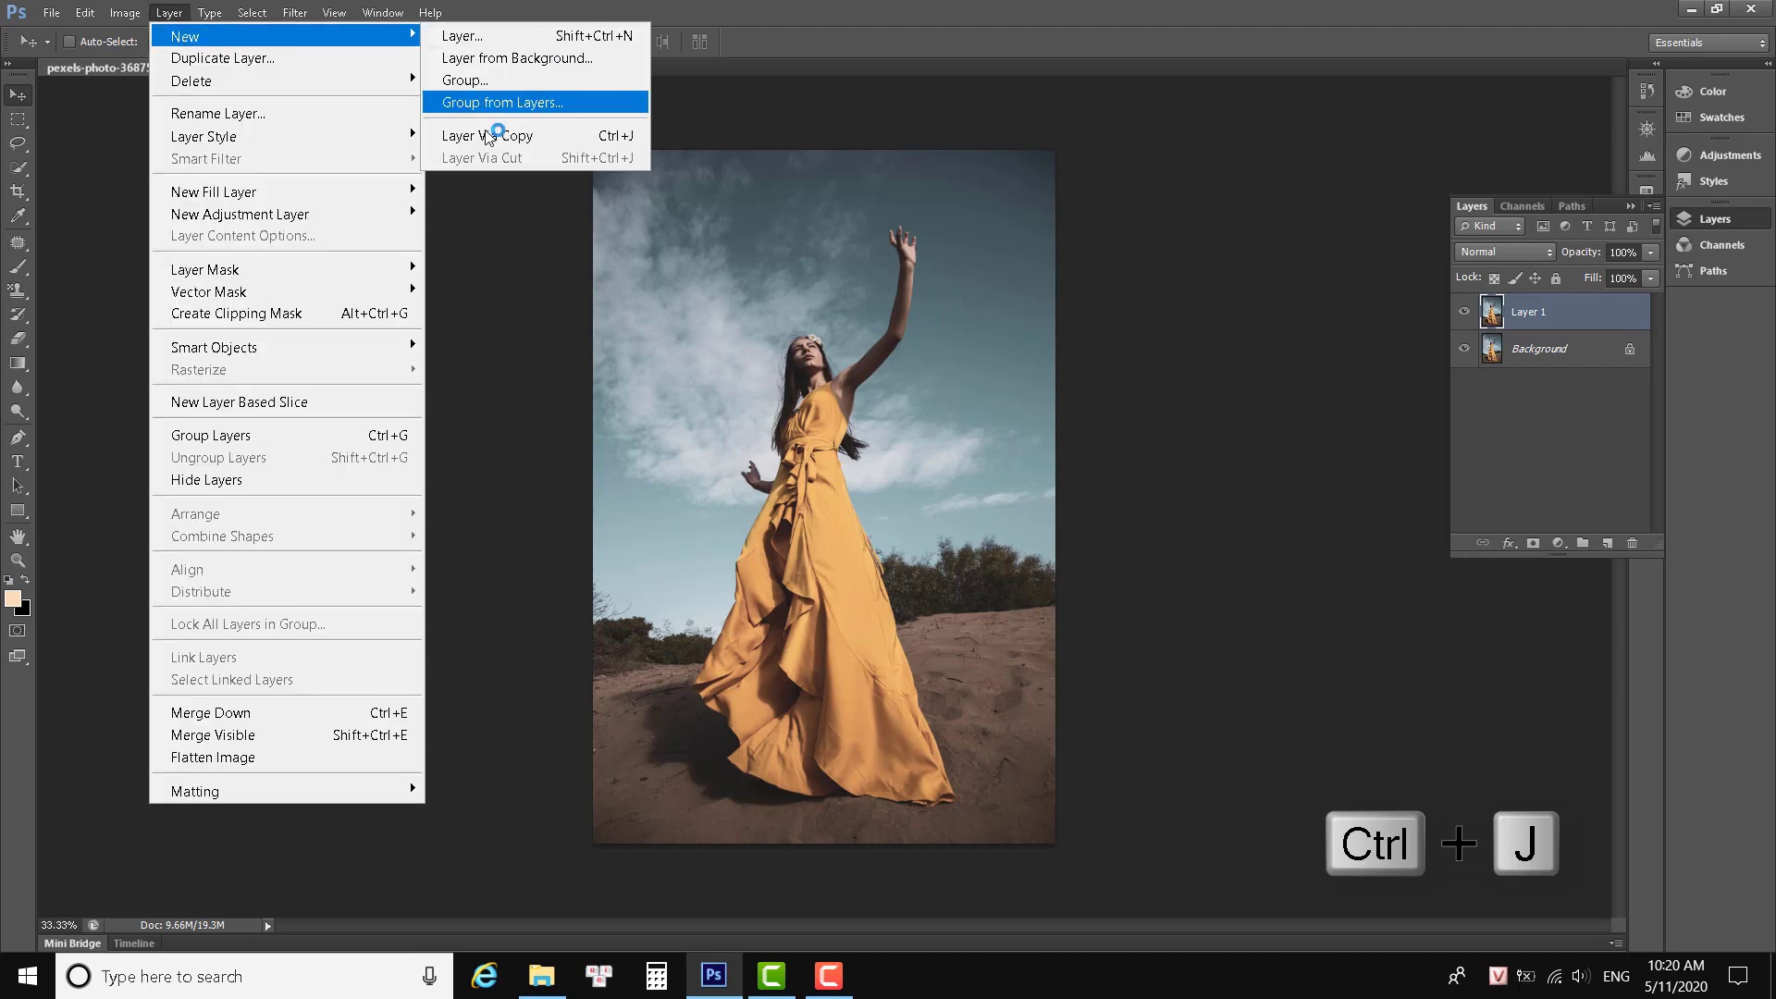
left_click(513, 135)
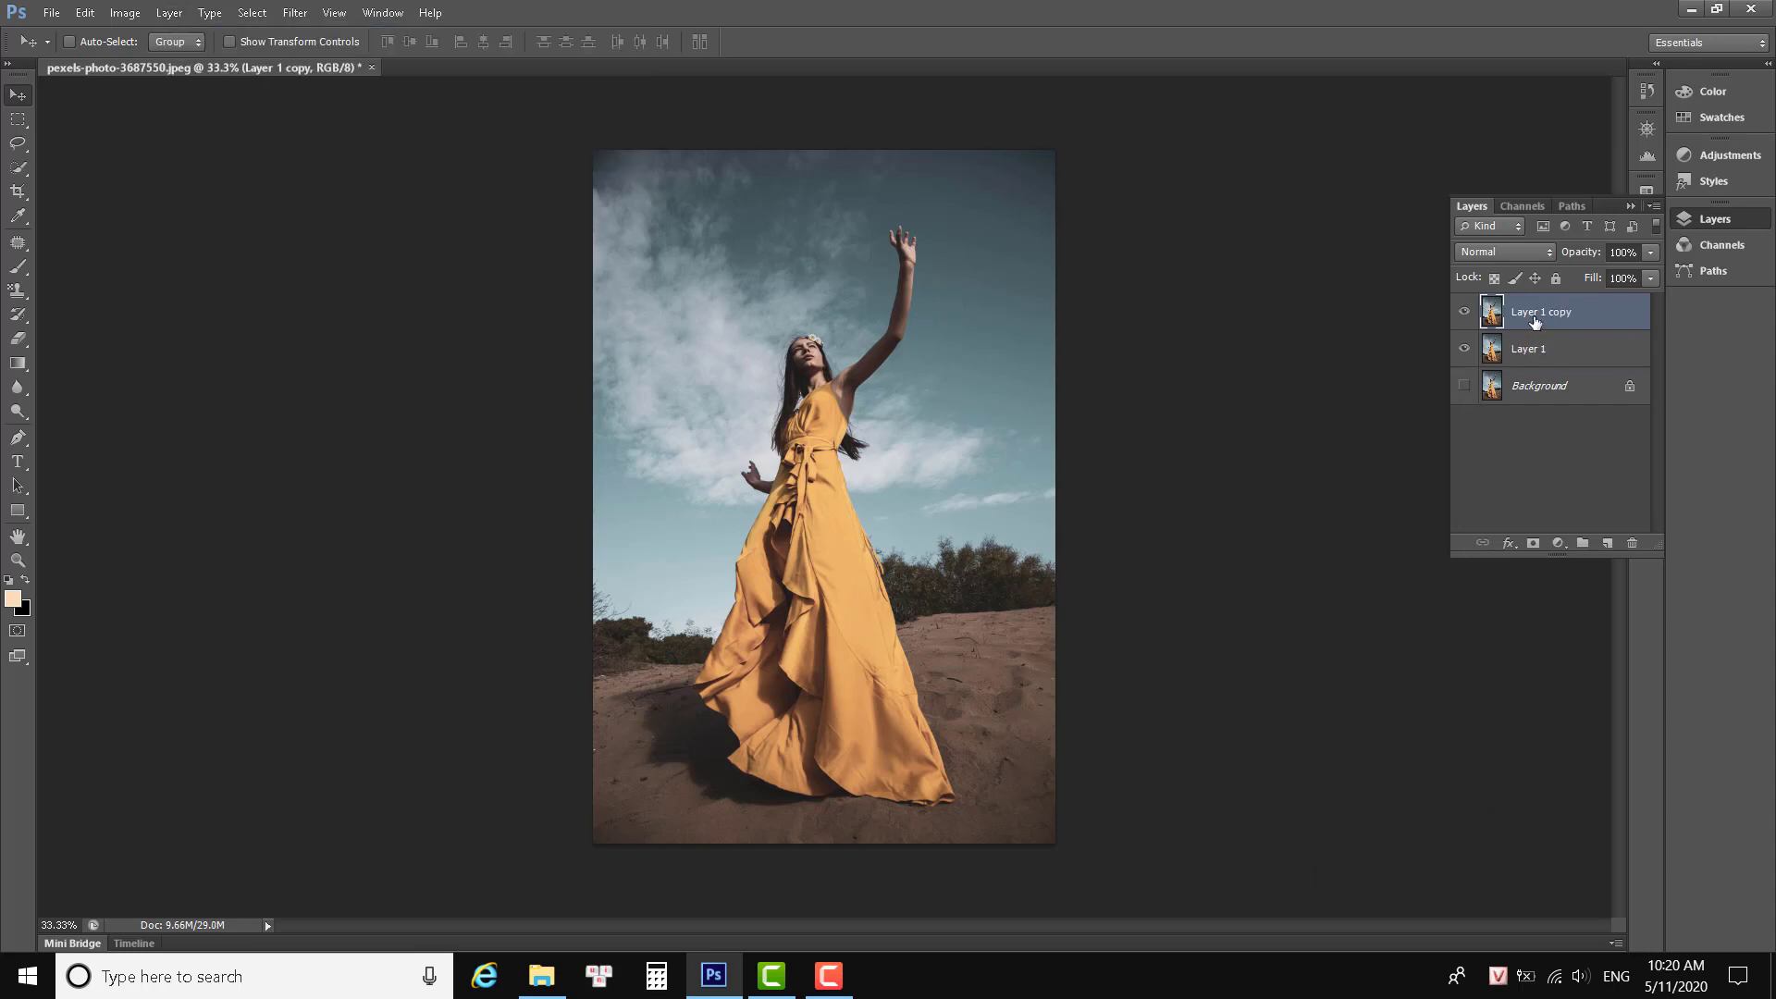
Zoom in on the woman and switch to the Quick Selection tool with an enlarged brush.
key("ctrl+plus")
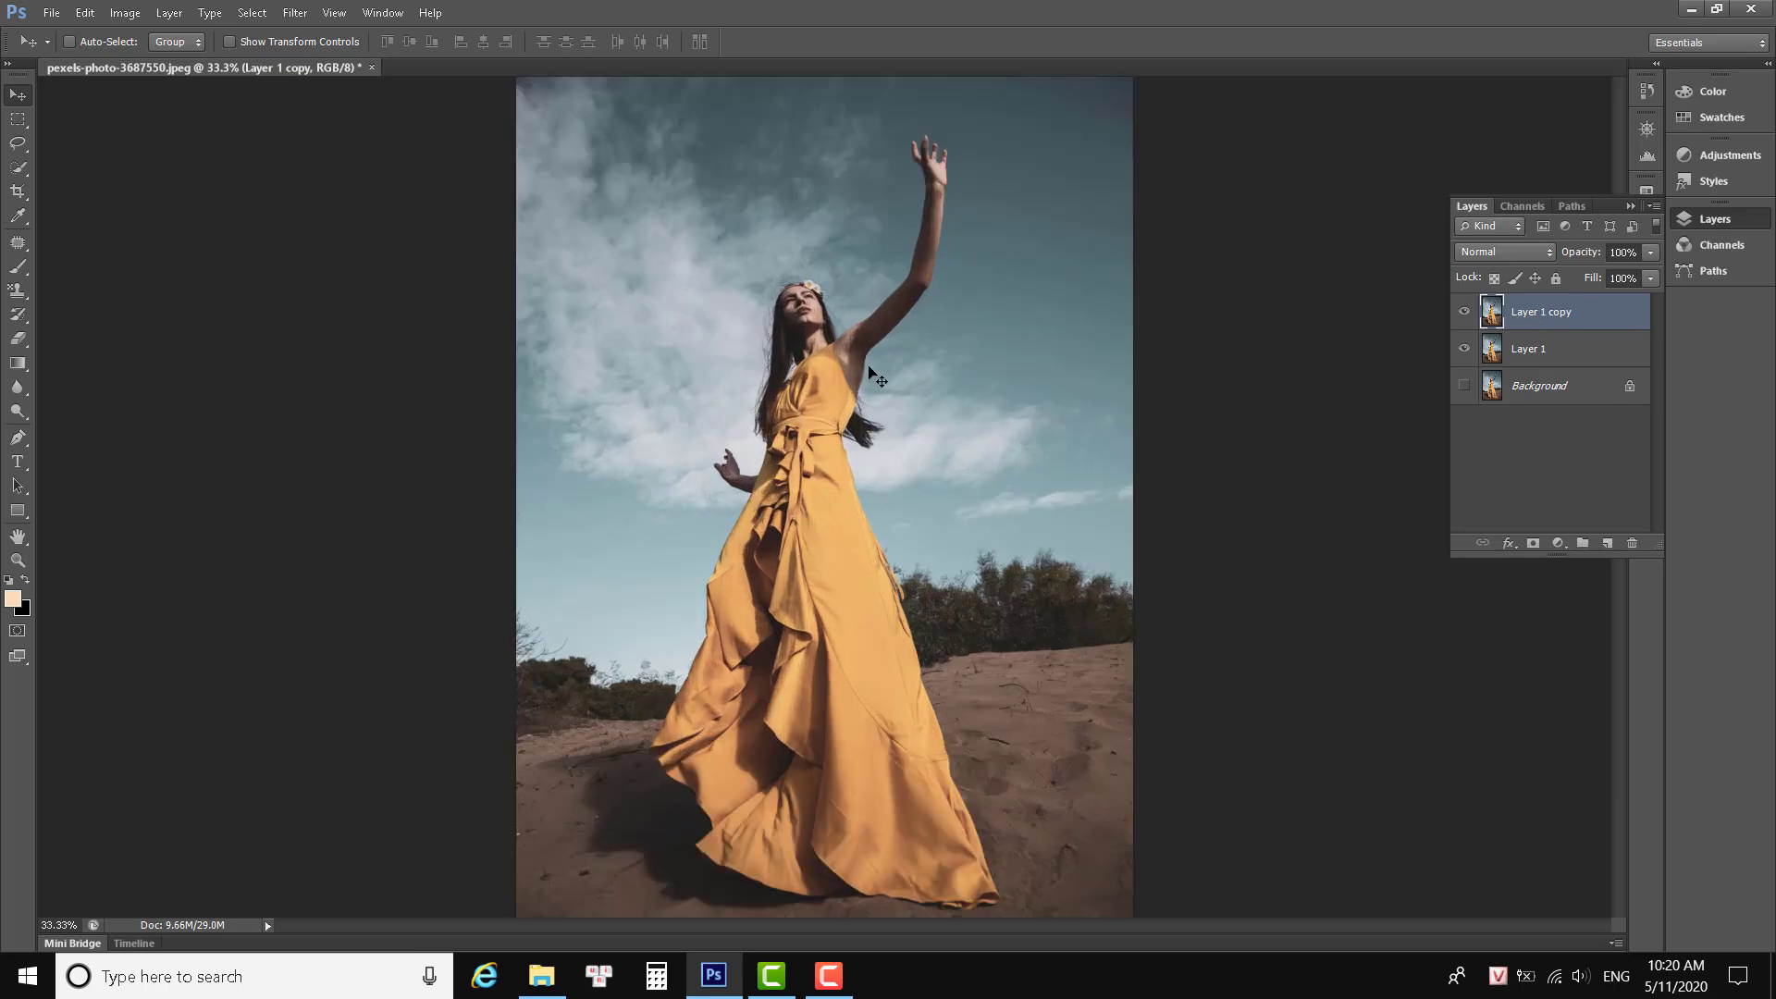
key("ctrl+plus")
key("ctrl+plus")
key("ctrl+plus")
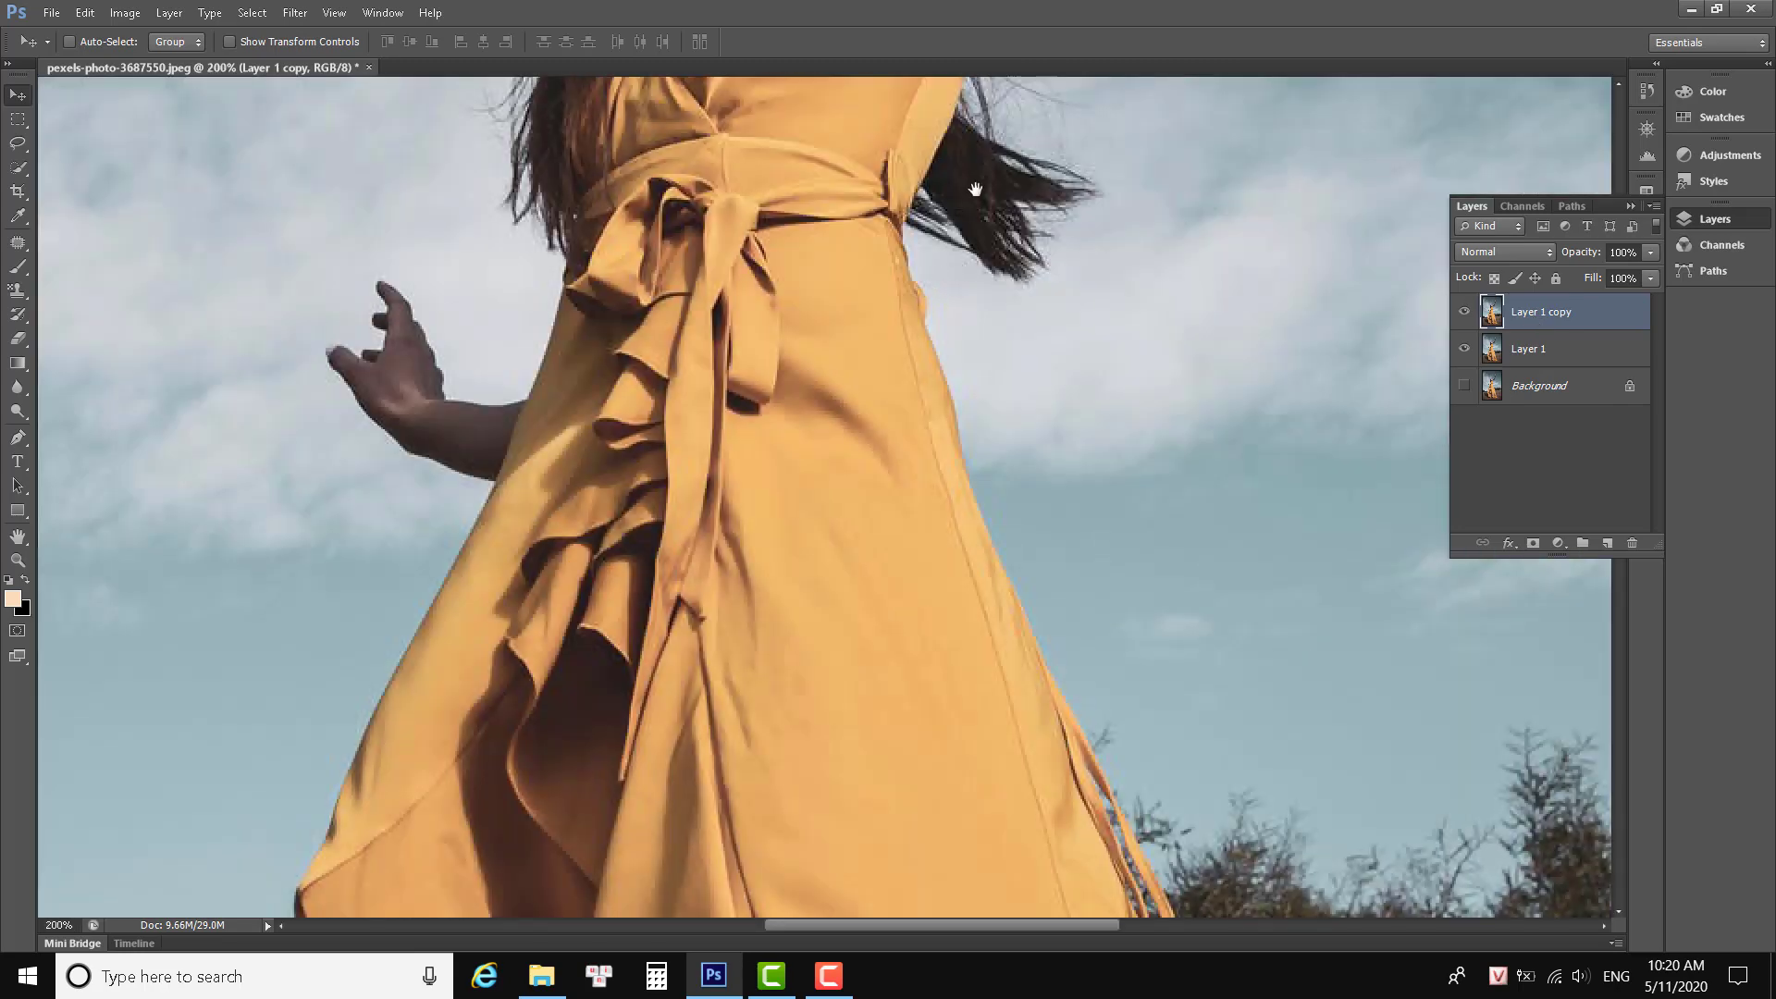
mouse_move(919, 294)
left_mouse_down()
mouse_move(1078, 495)
mouse_move(1073, 564)
left_mouse_up()
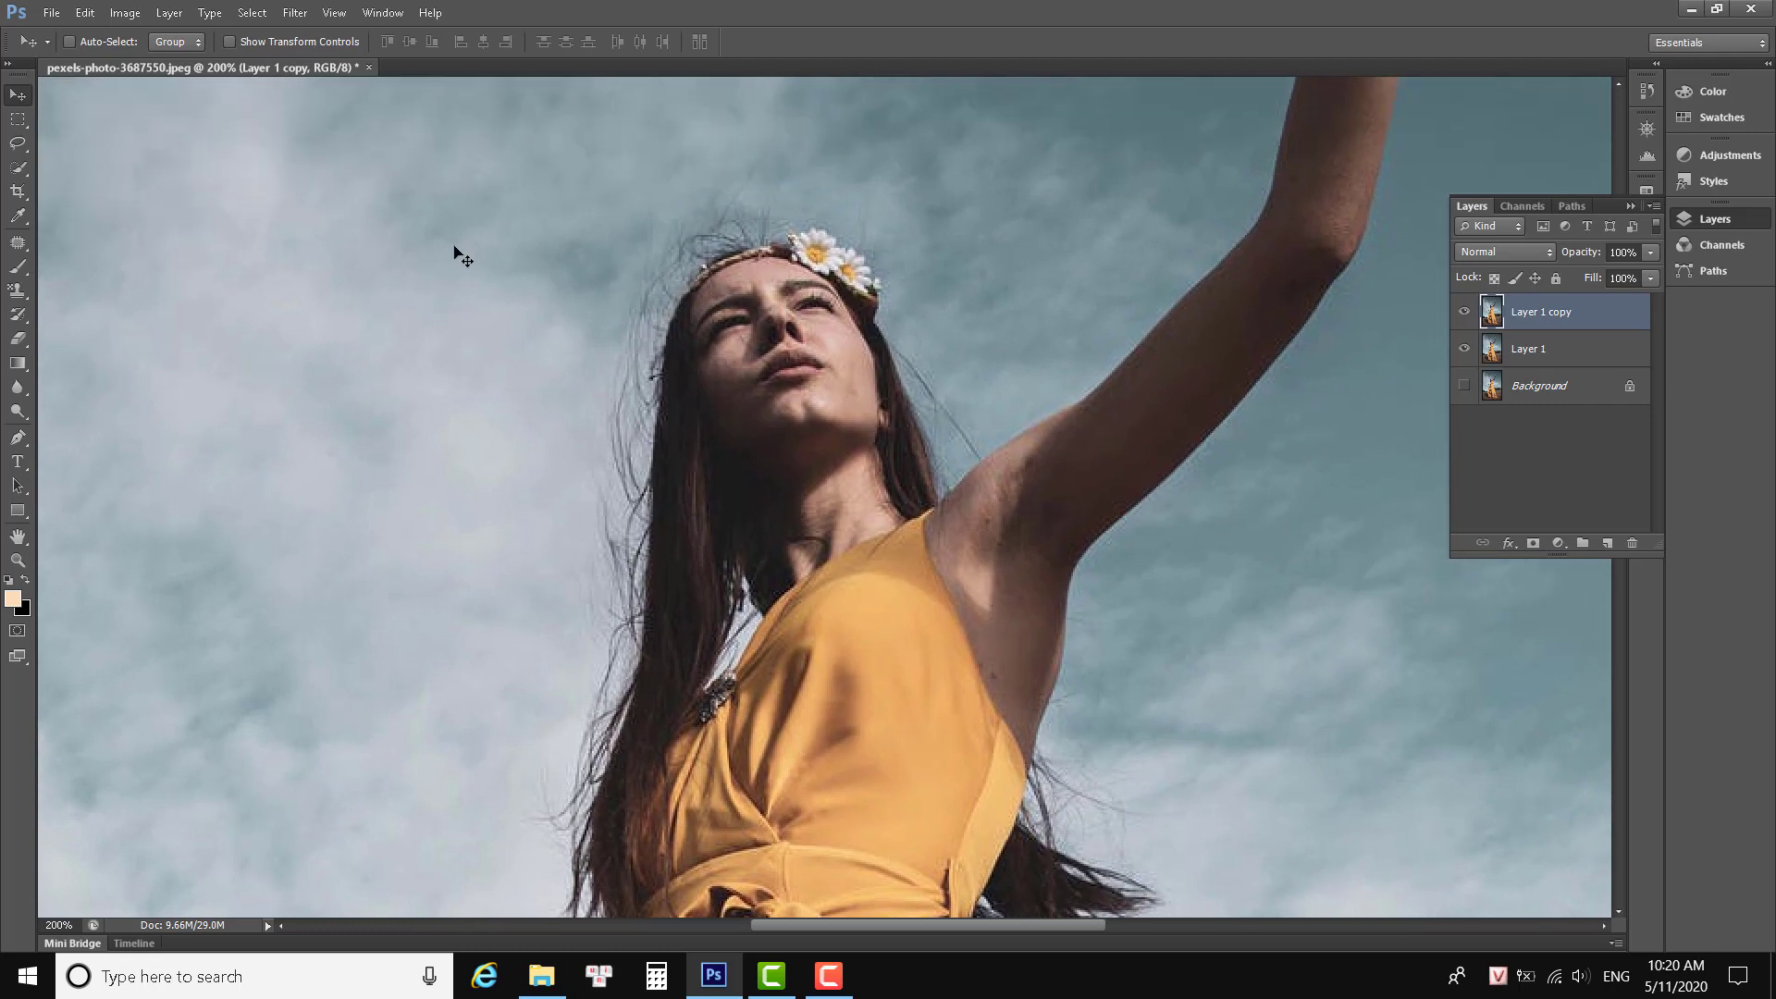
key("w")
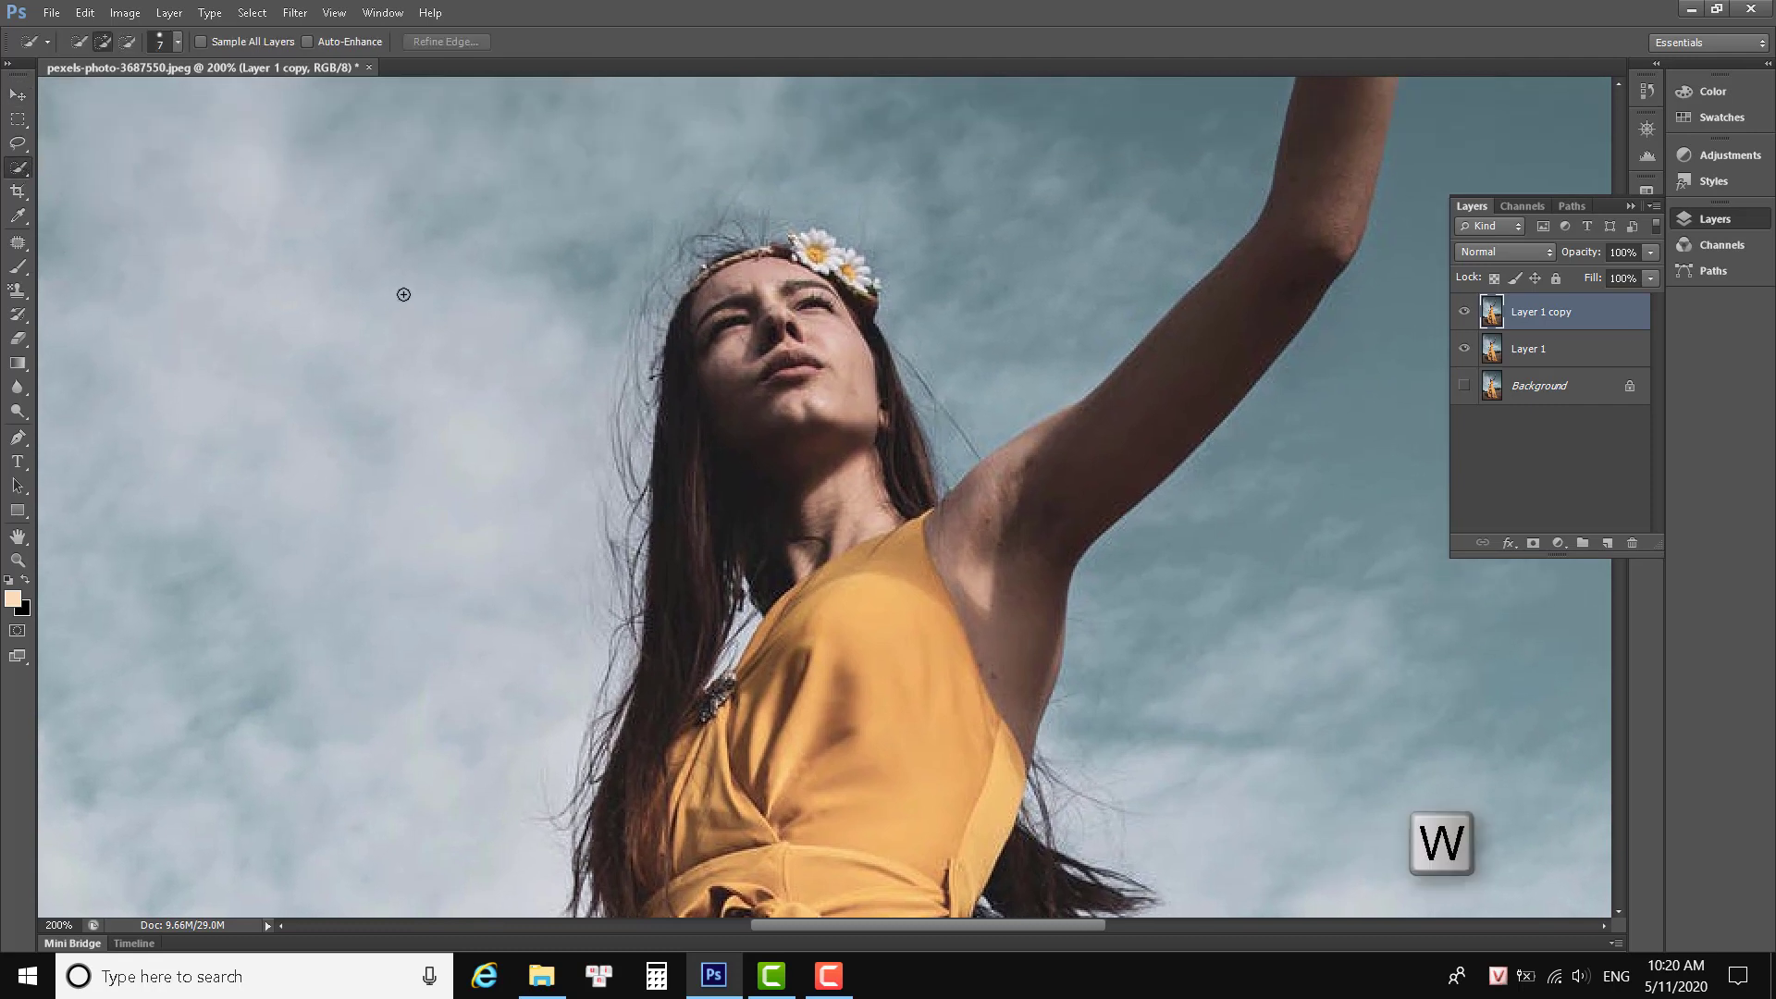
left_click(175, 41)
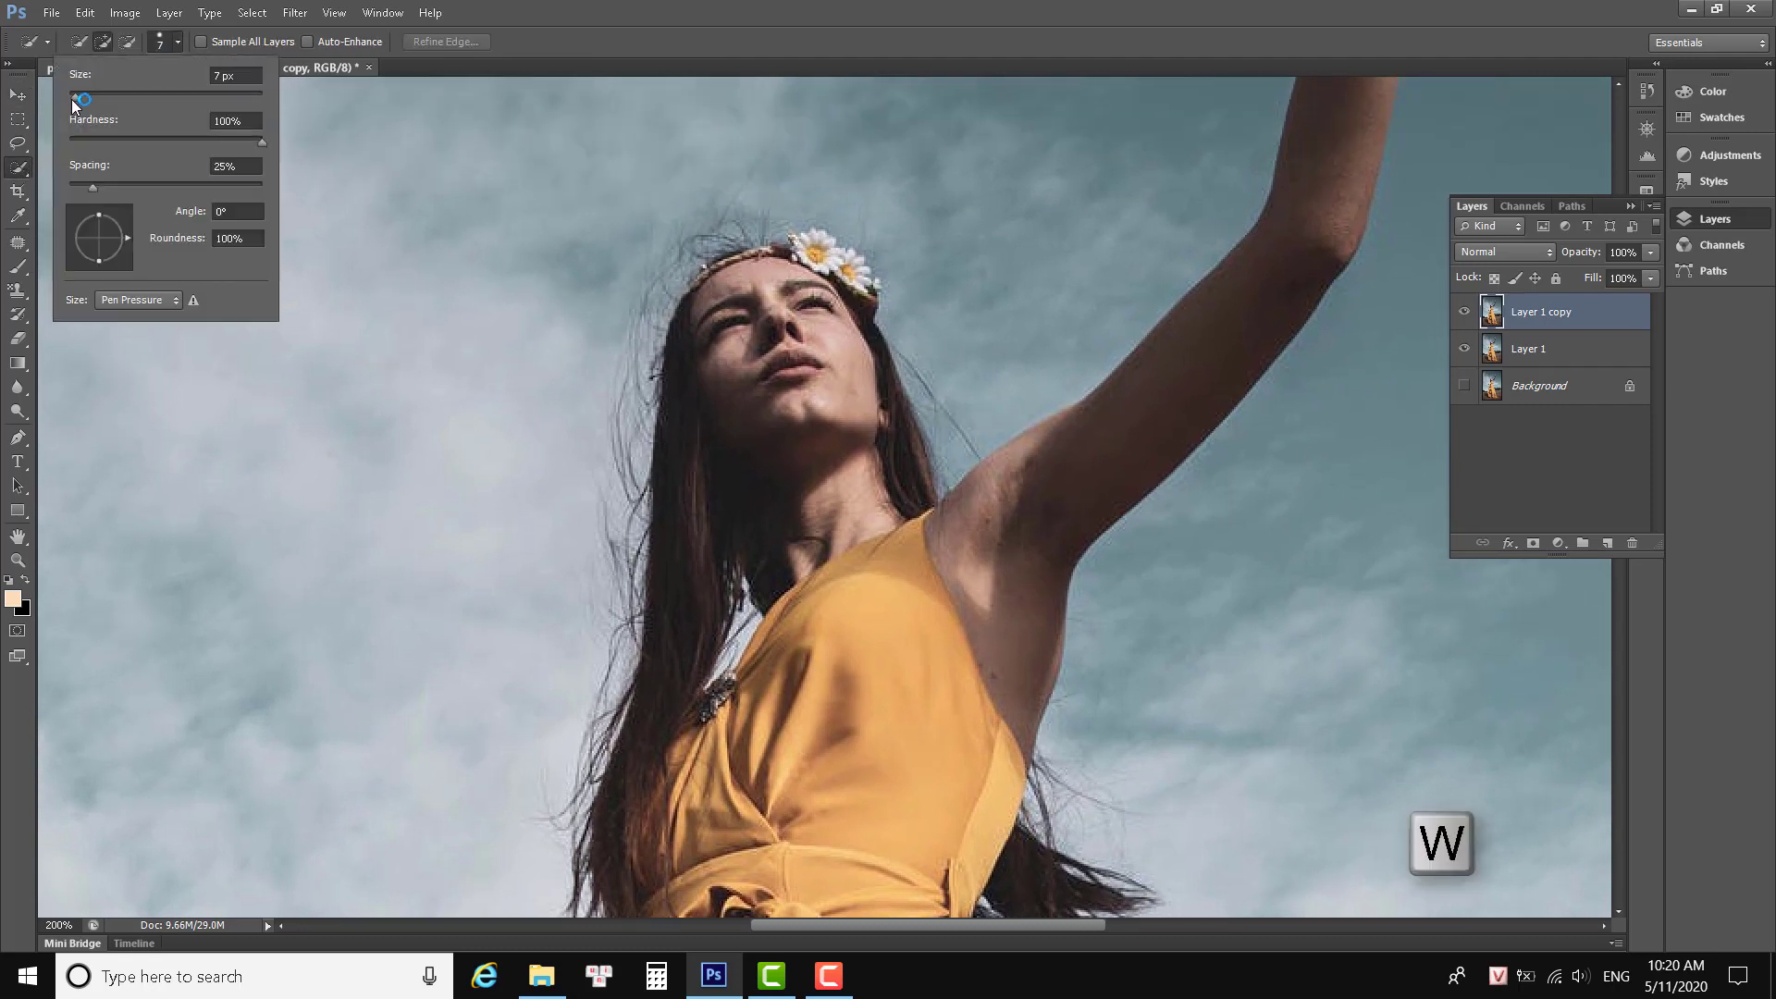
left_click_drag(70, 98, 100, 102)
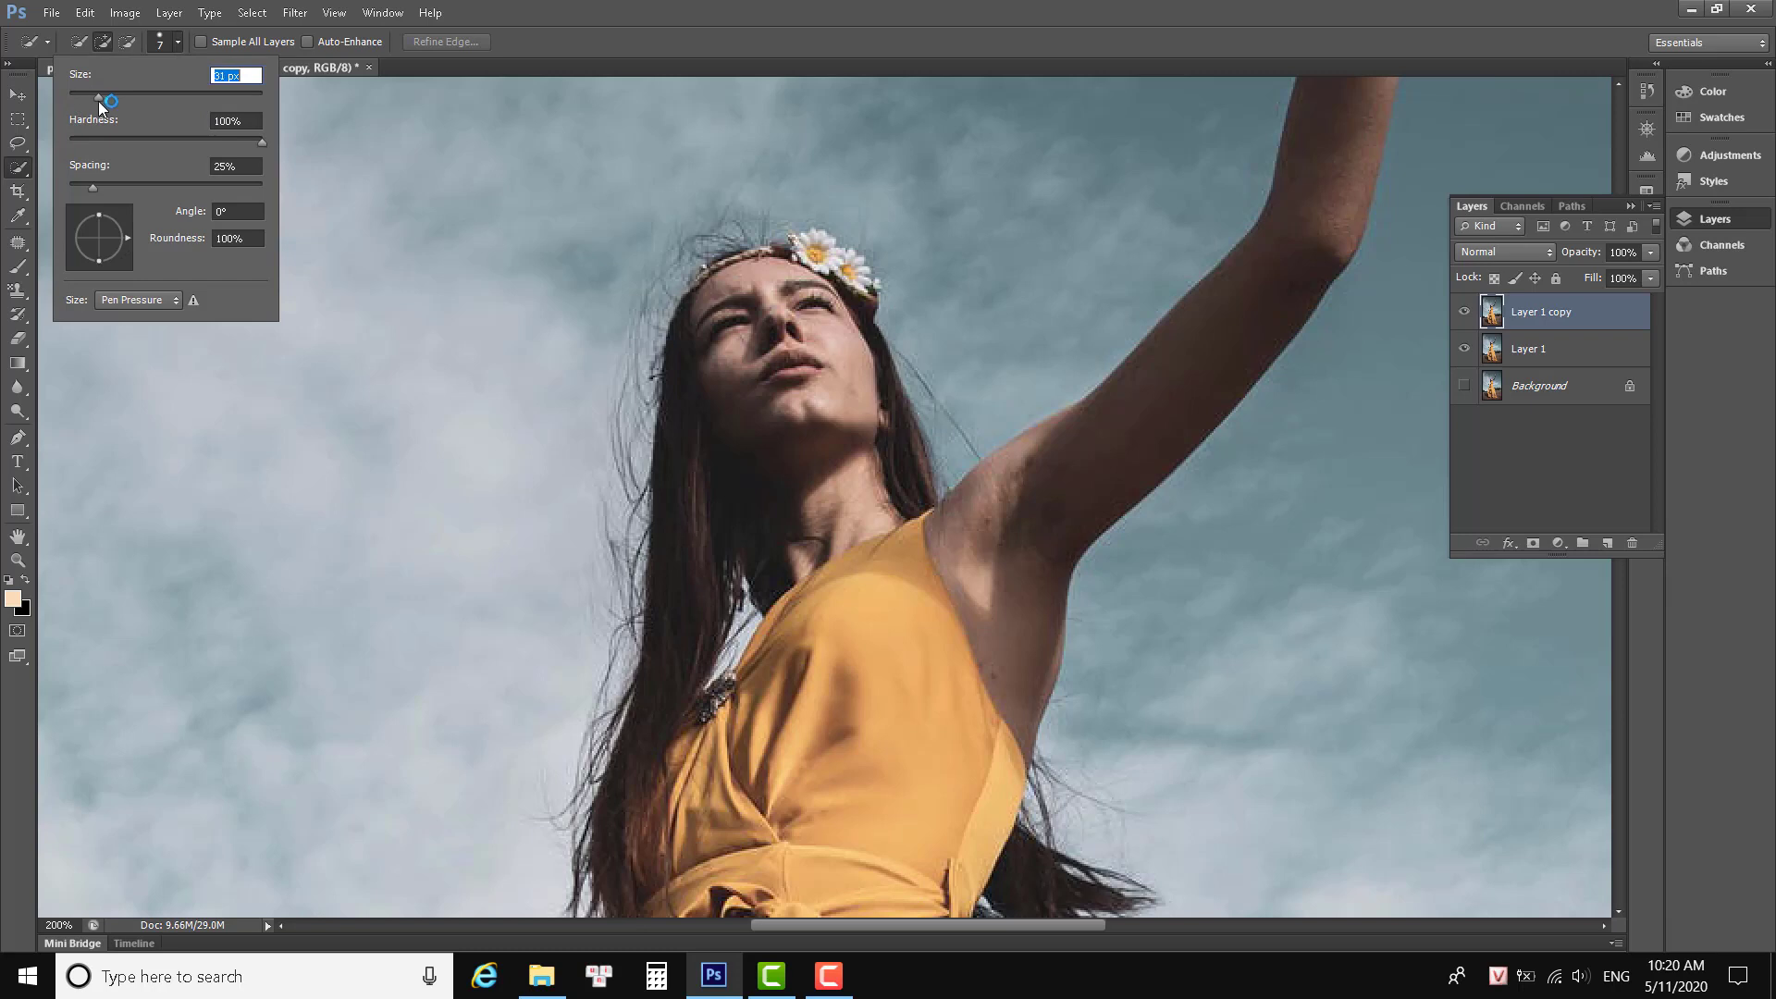
key("Return")
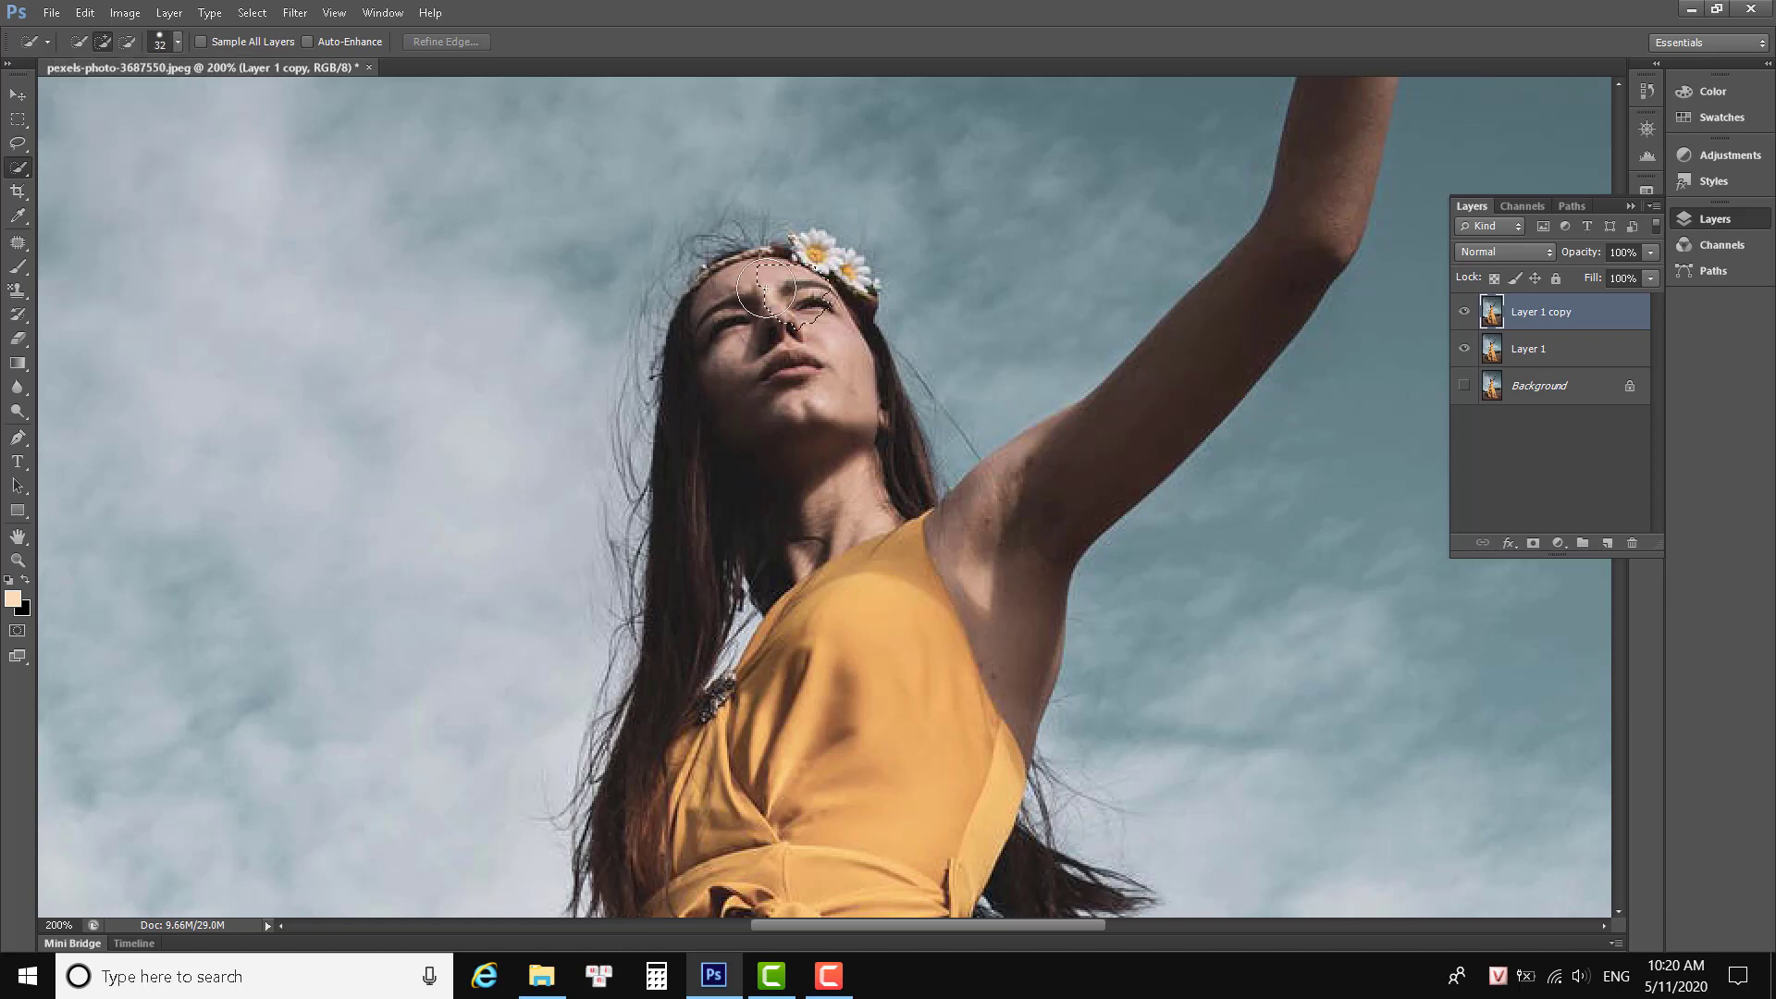
Select the woman's face, hair, neck, dress edge, raised forearm and fingers.
mouse_move(780, 298)
left_mouse_down()
mouse_move(818, 315)
mouse_move(805, 262)
left_mouse_up()
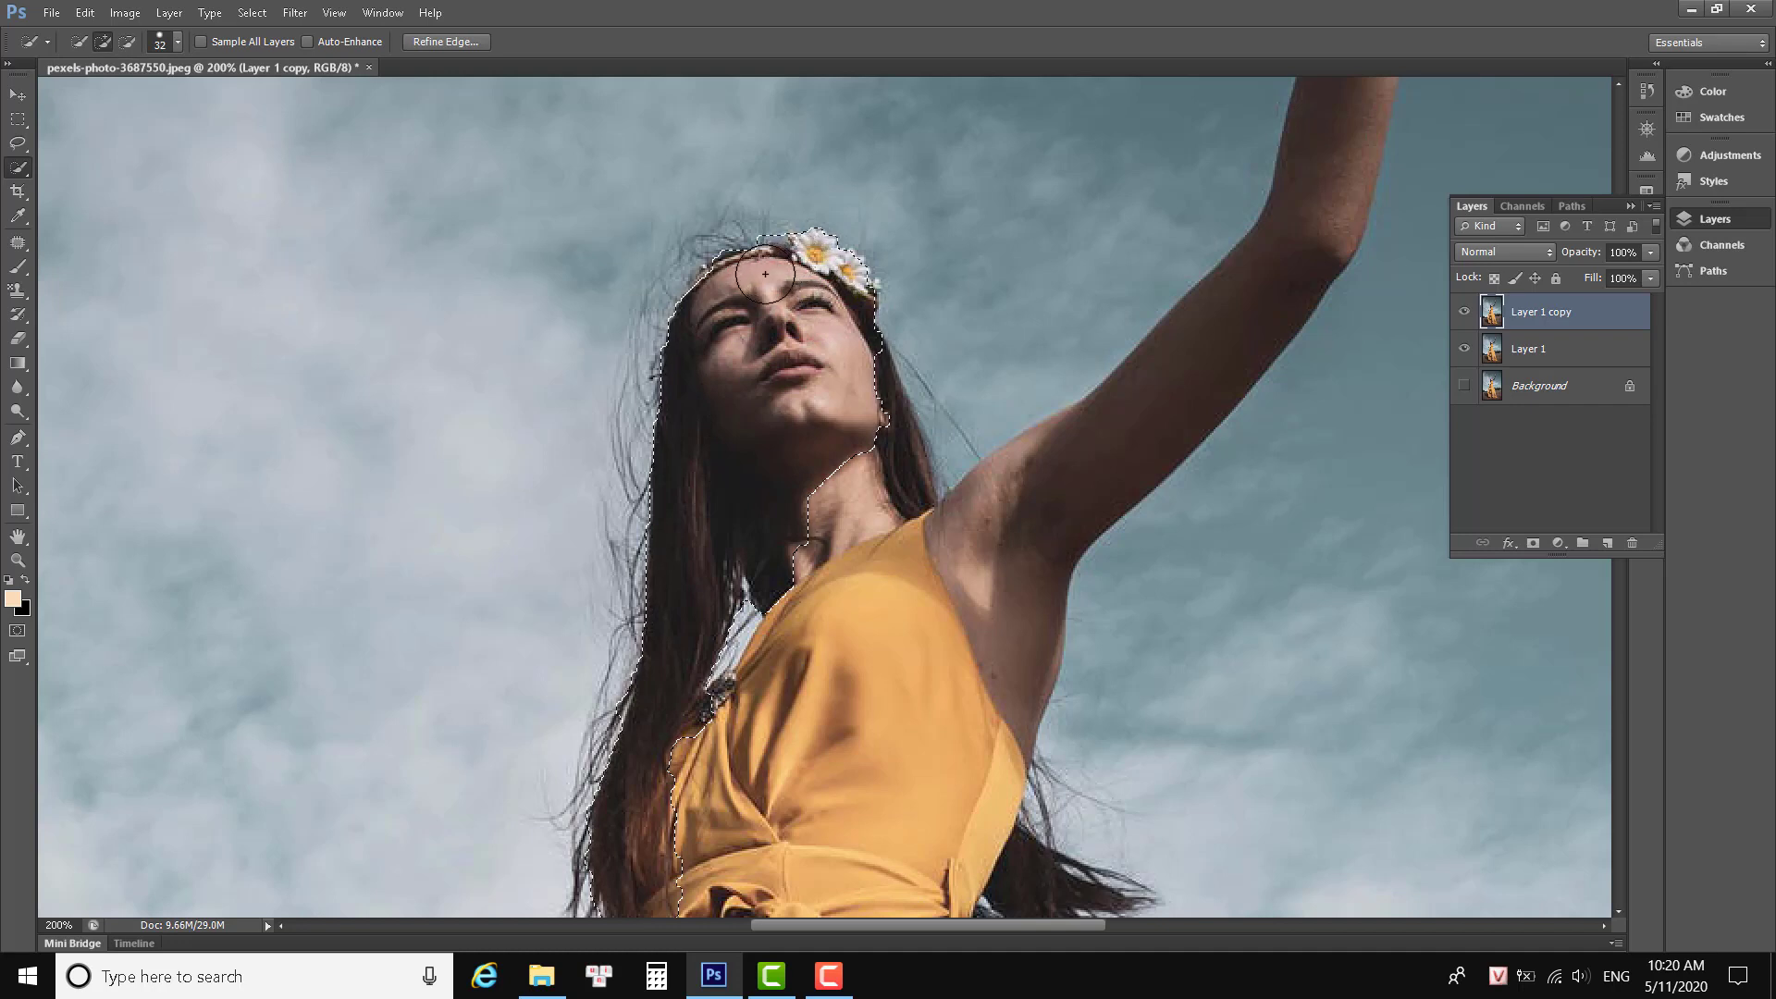
left_click_drag(845, 371, 962, 691)
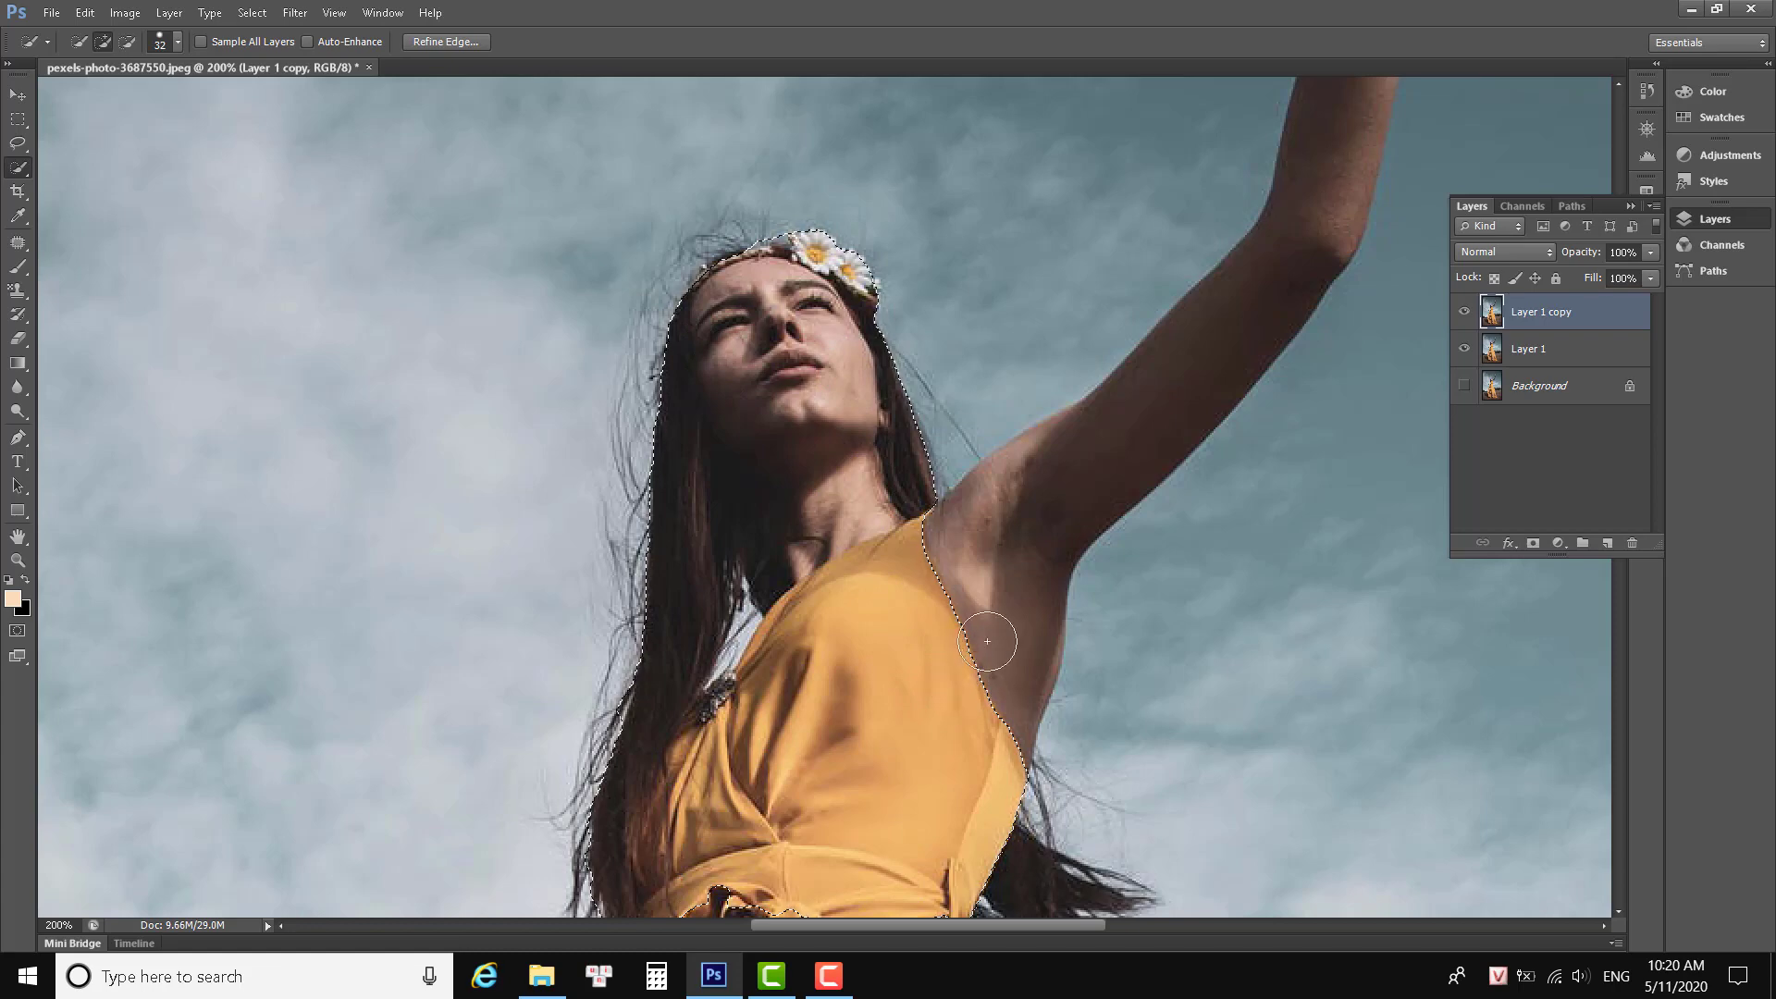
scroll(961, 691, "down", 2)
mouse_move(951, 666)
left_mouse_down()
mouse_move(994, 270)
mouse_move(967, 252)
mouse_move(956, 198)
mouse_move(894, 614)
left_mouse_up()
key("ctrl+z")
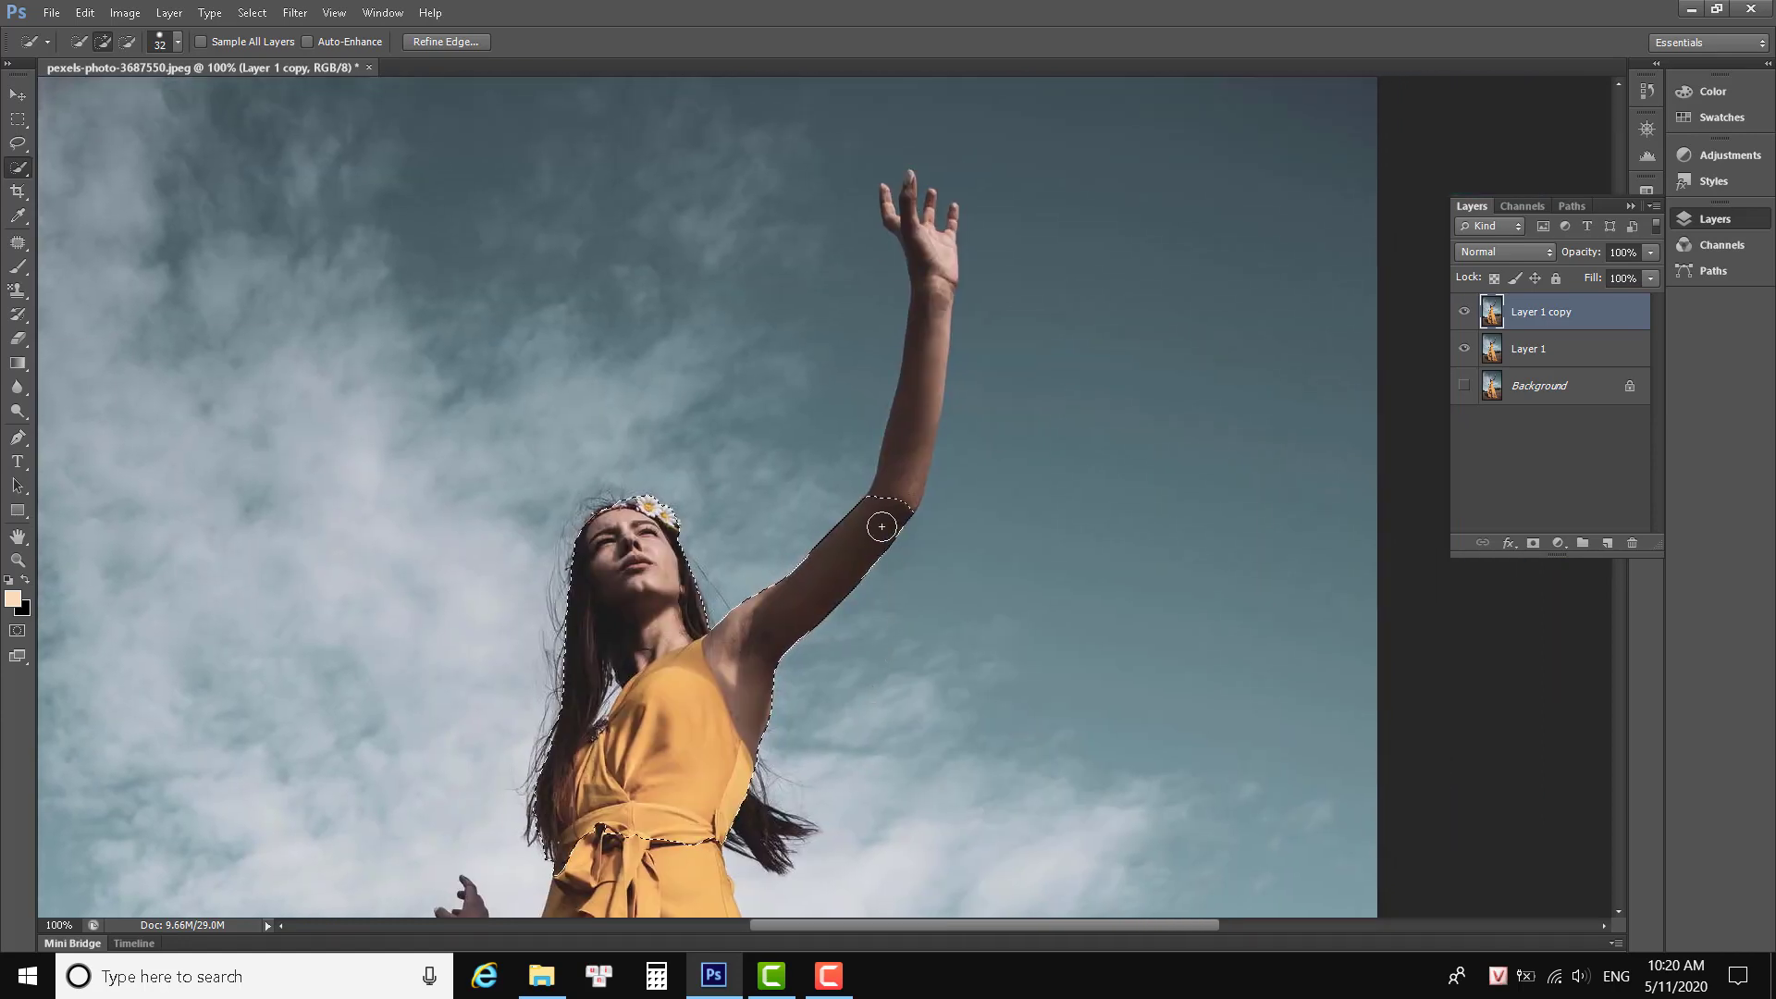
left_click_drag(884, 519, 910, 434)
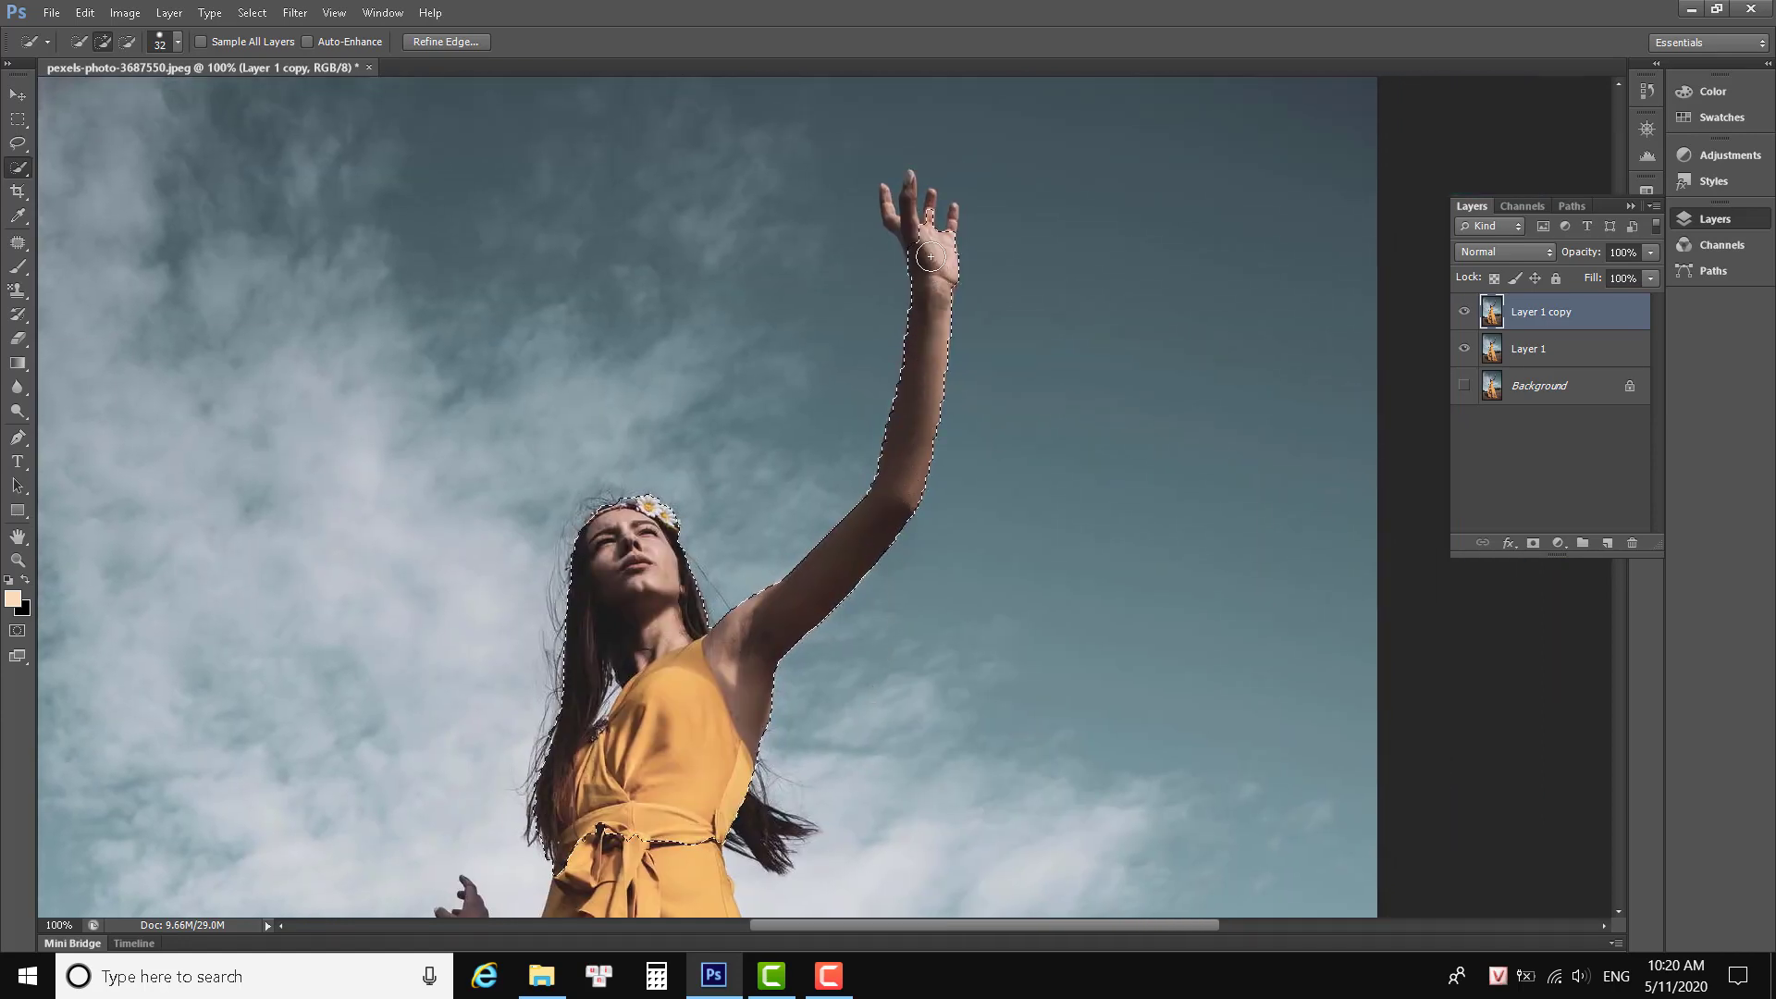
mouse_move(930, 256)
left_mouse_down()
mouse_move(915, 211)
mouse_move(951, 230)
left_mouse_up()
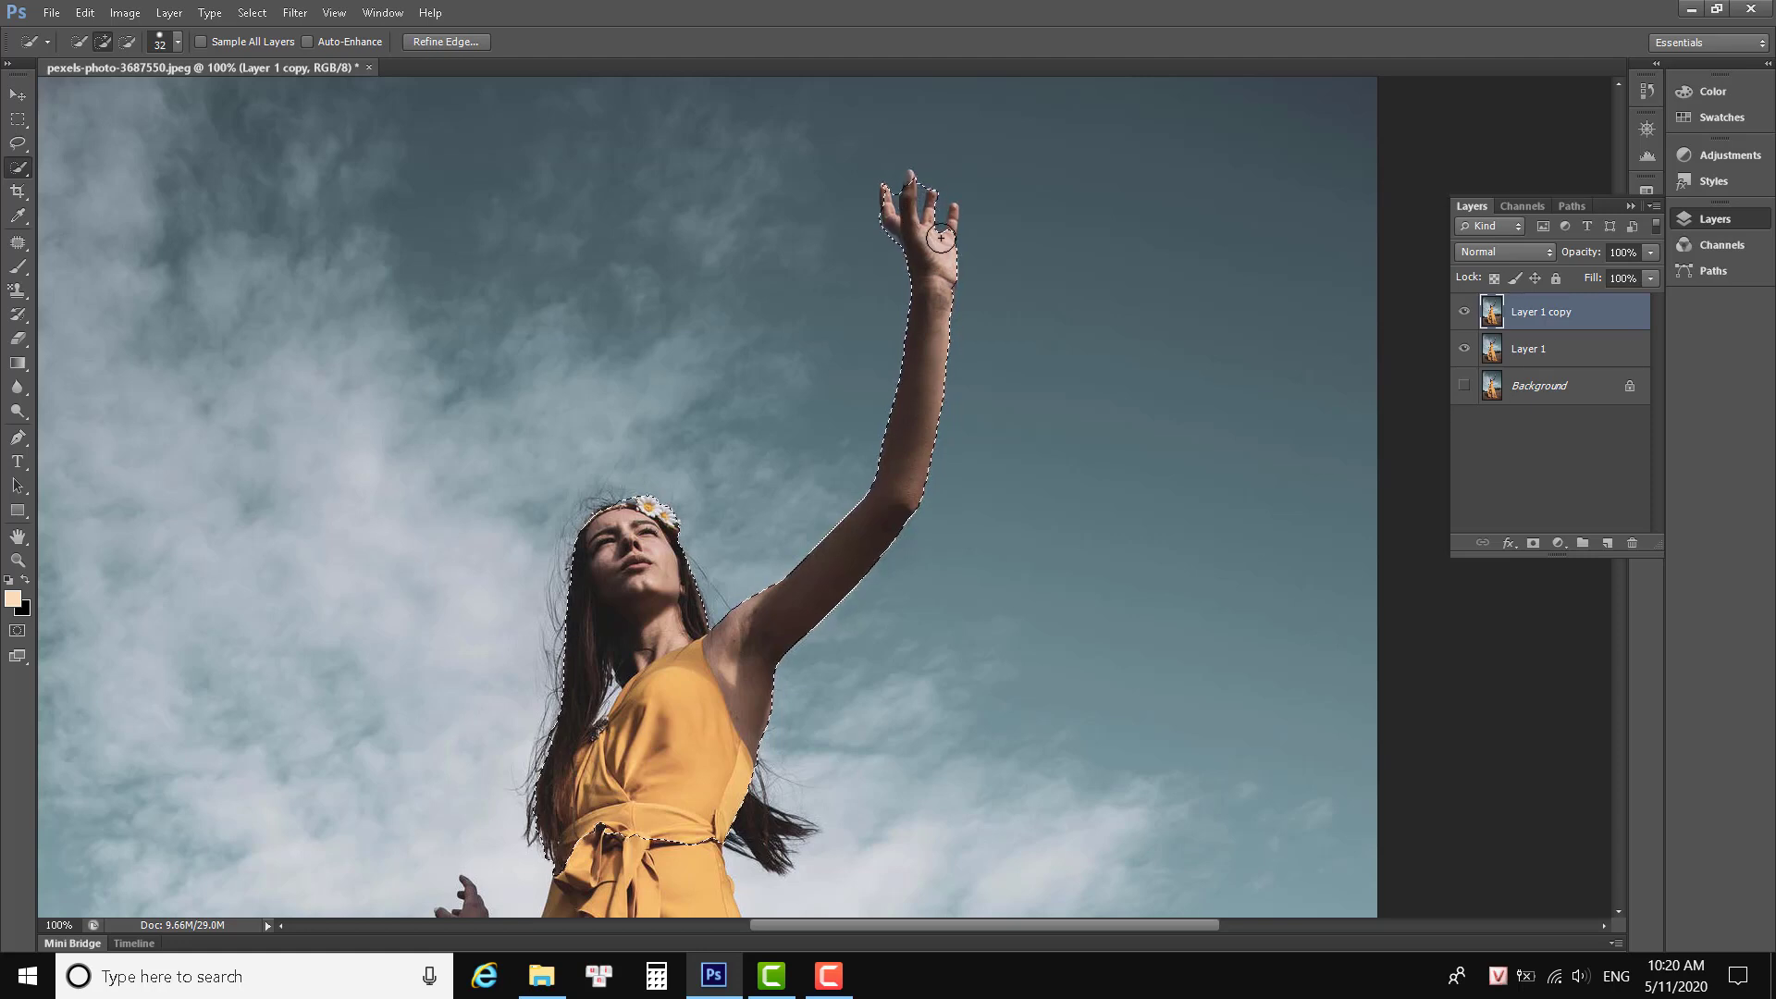
scroll(905, 464, "down", 3)
Add the dress tie, ruffles, lowered hand and lower dress to the selection.
scroll(833, 444, "down", 4)
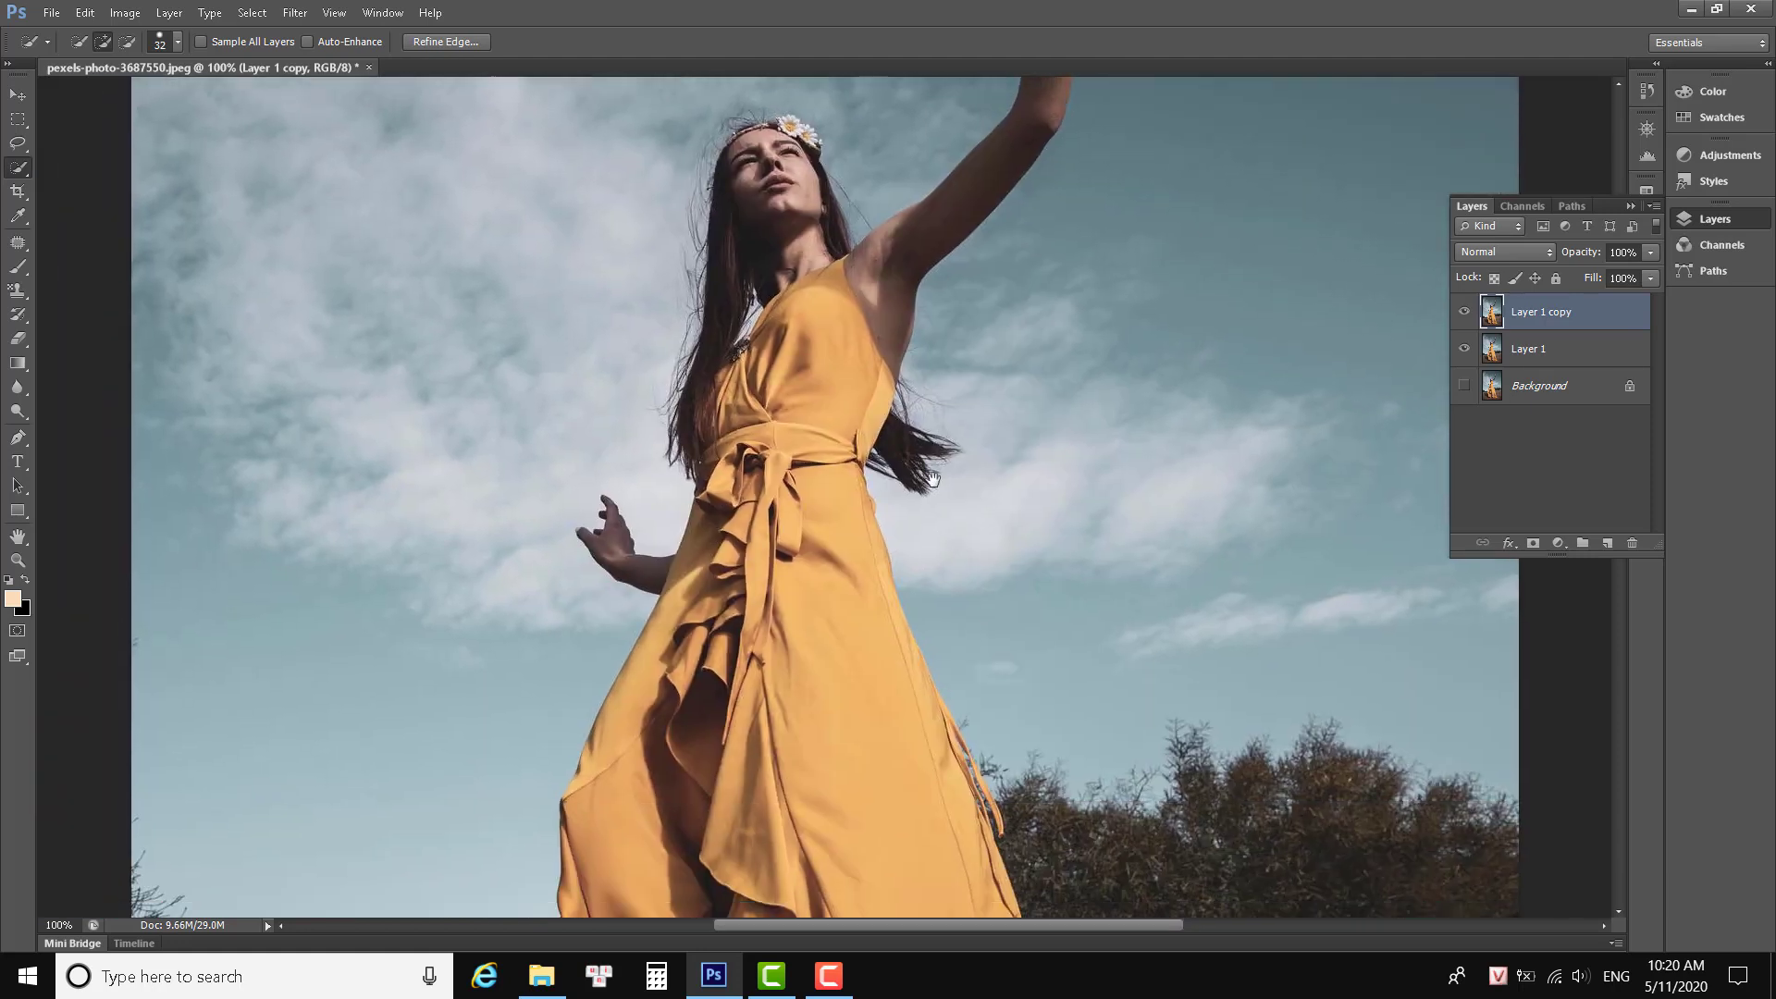
scroll(789, 435, "down", 3)
mouse_move(789, 435)
left_mouse_down()
mouse_move(777, 639)
mouse_move(768, 463)
mouse_move(728, 444)
mouse_move(698, 454)
mouse_move(622, 737)
left_mouse_up()
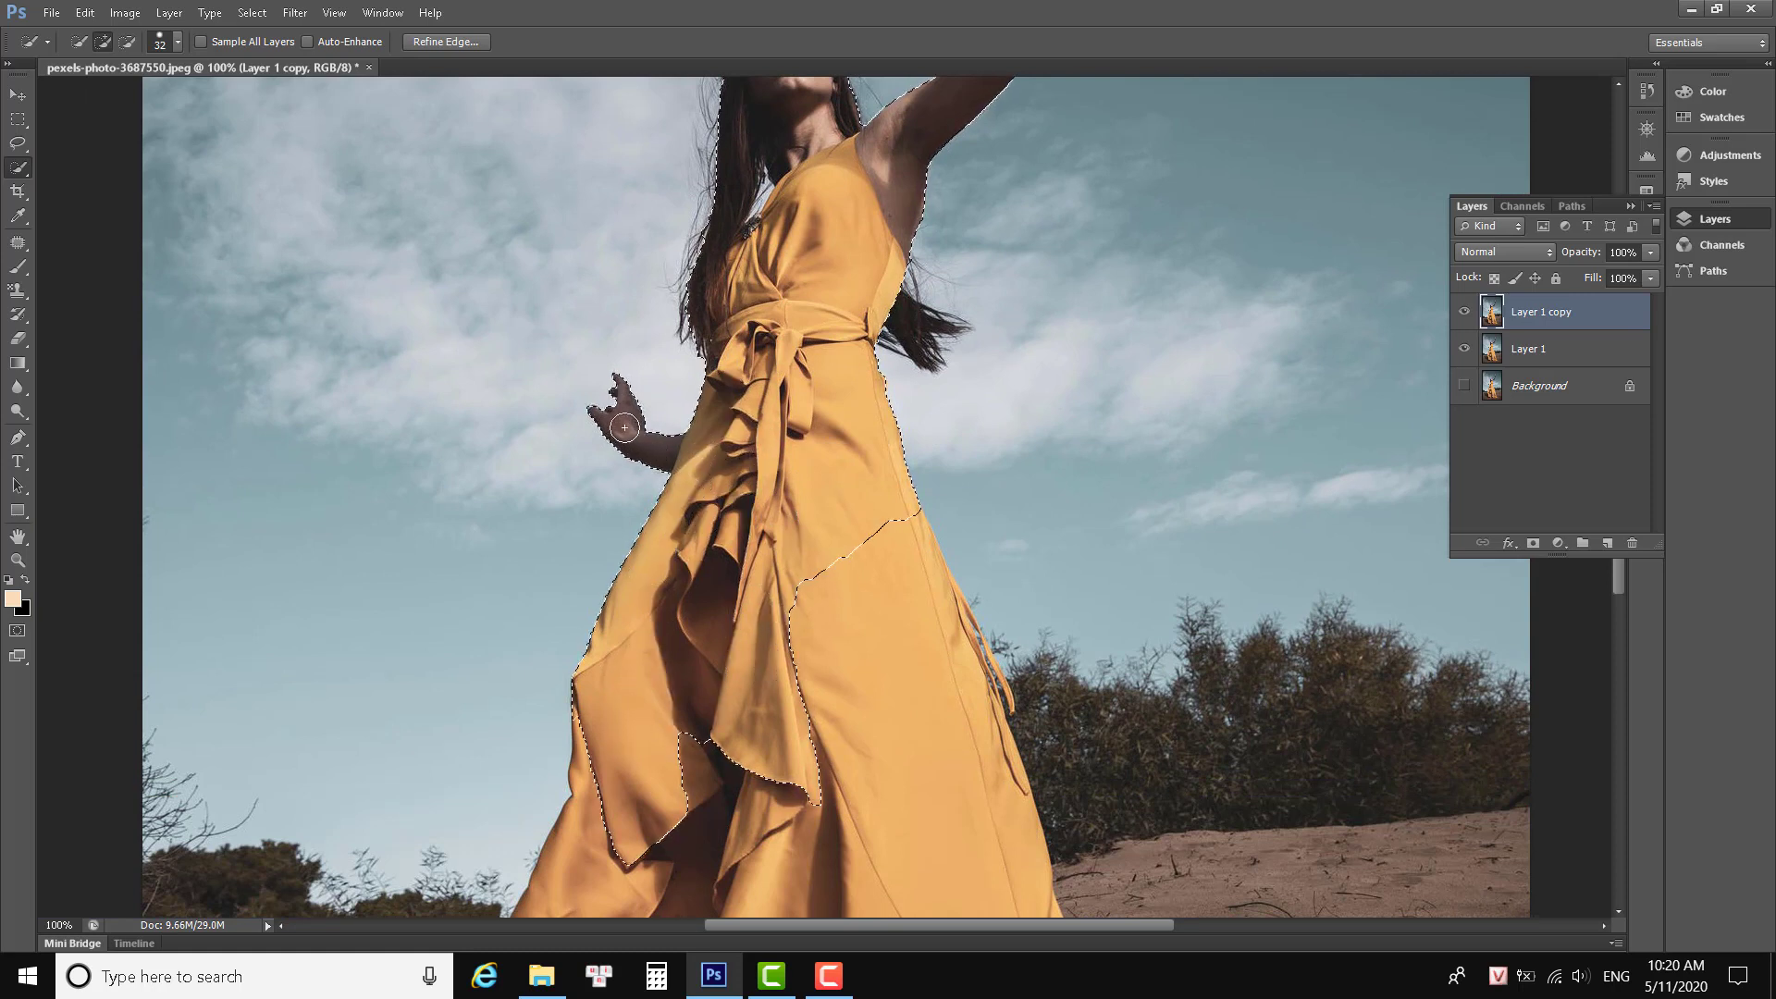
mouse_move(808, 499)
left_mouse_down()
mouse_move(872, 734)
mouse_move(904, 781)
left_mouse_up()
key("ctrl+d")
left_click_drag(1022, 689, 1047, 254)
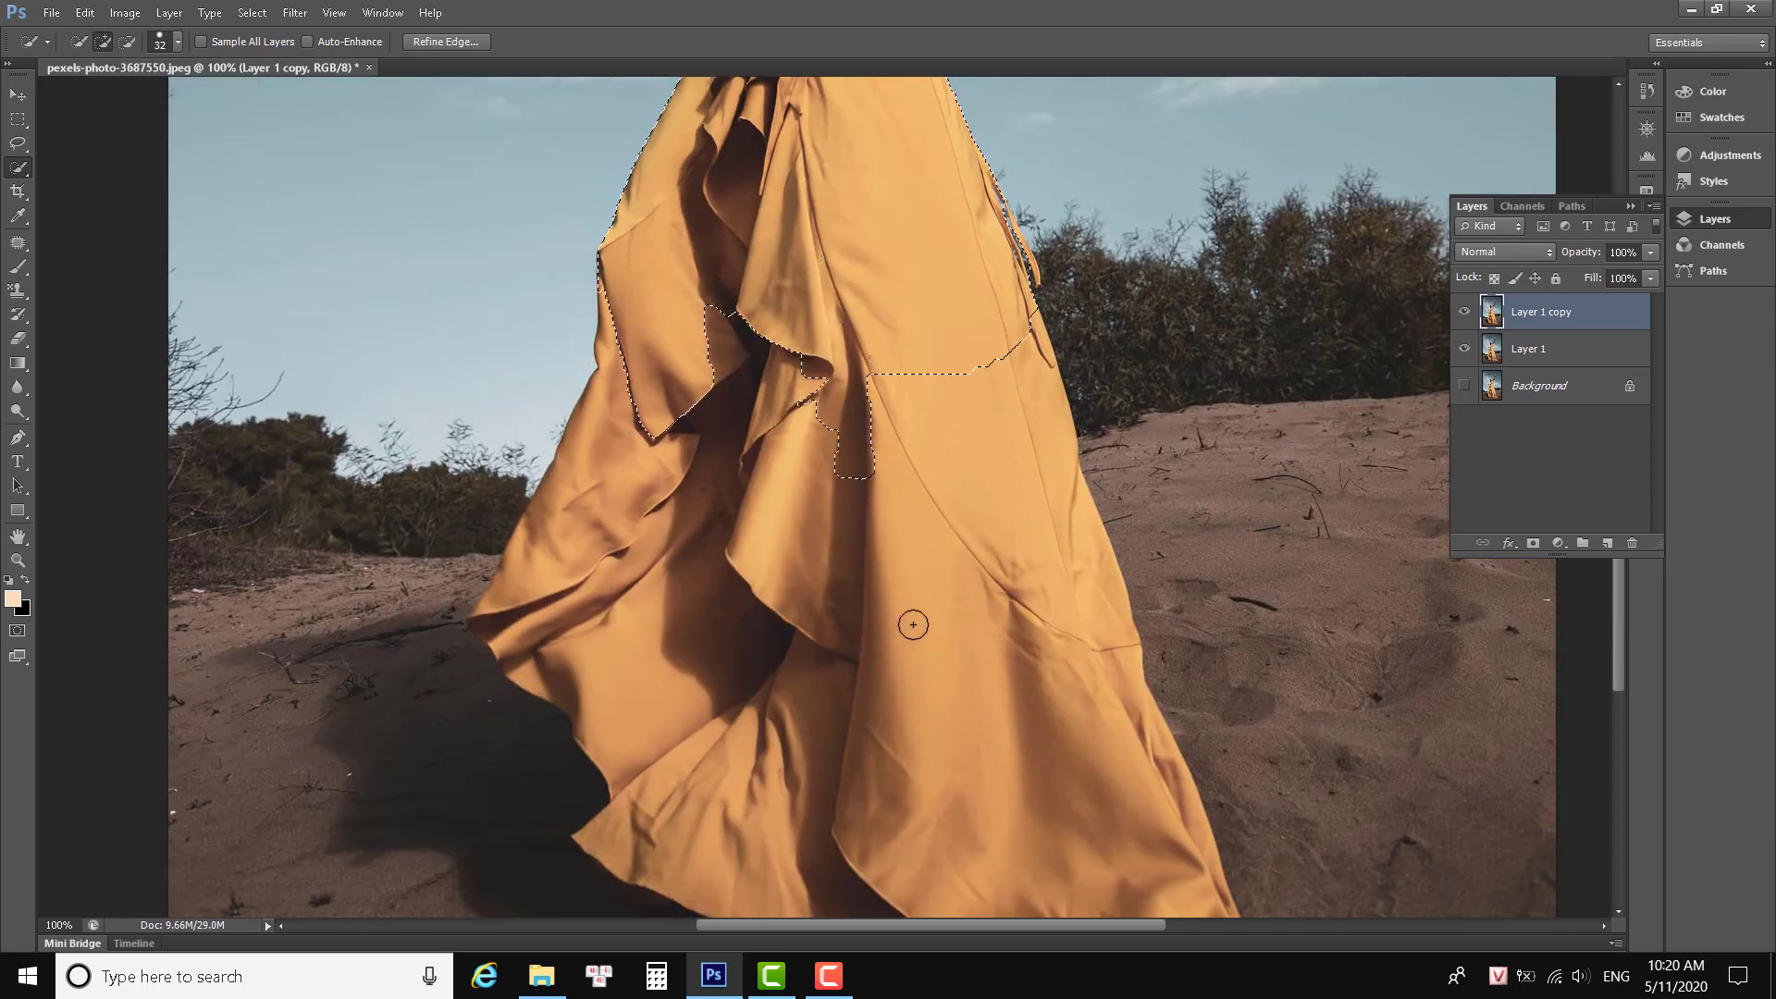
Add the left dress flap, inner folds, flap tip and both hem tips to the selection.
left_click_drag(643, 450, 624, 667)
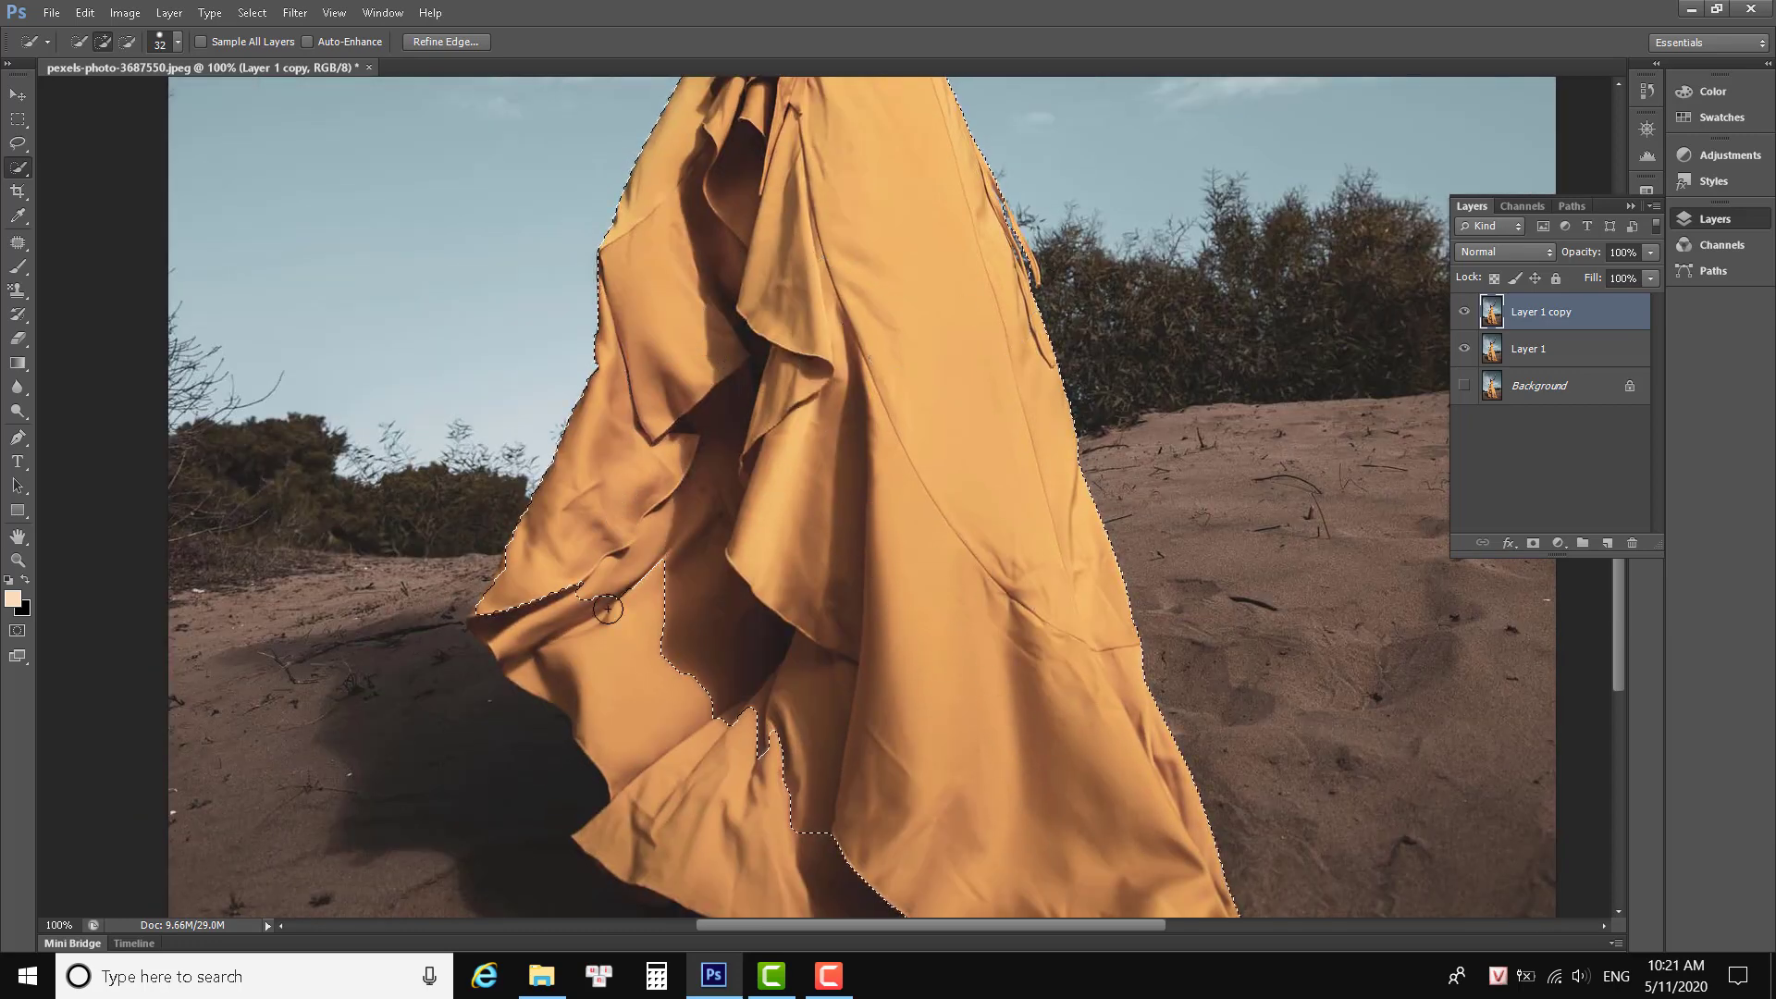
left_click_drag(873, 635, 904, 364)
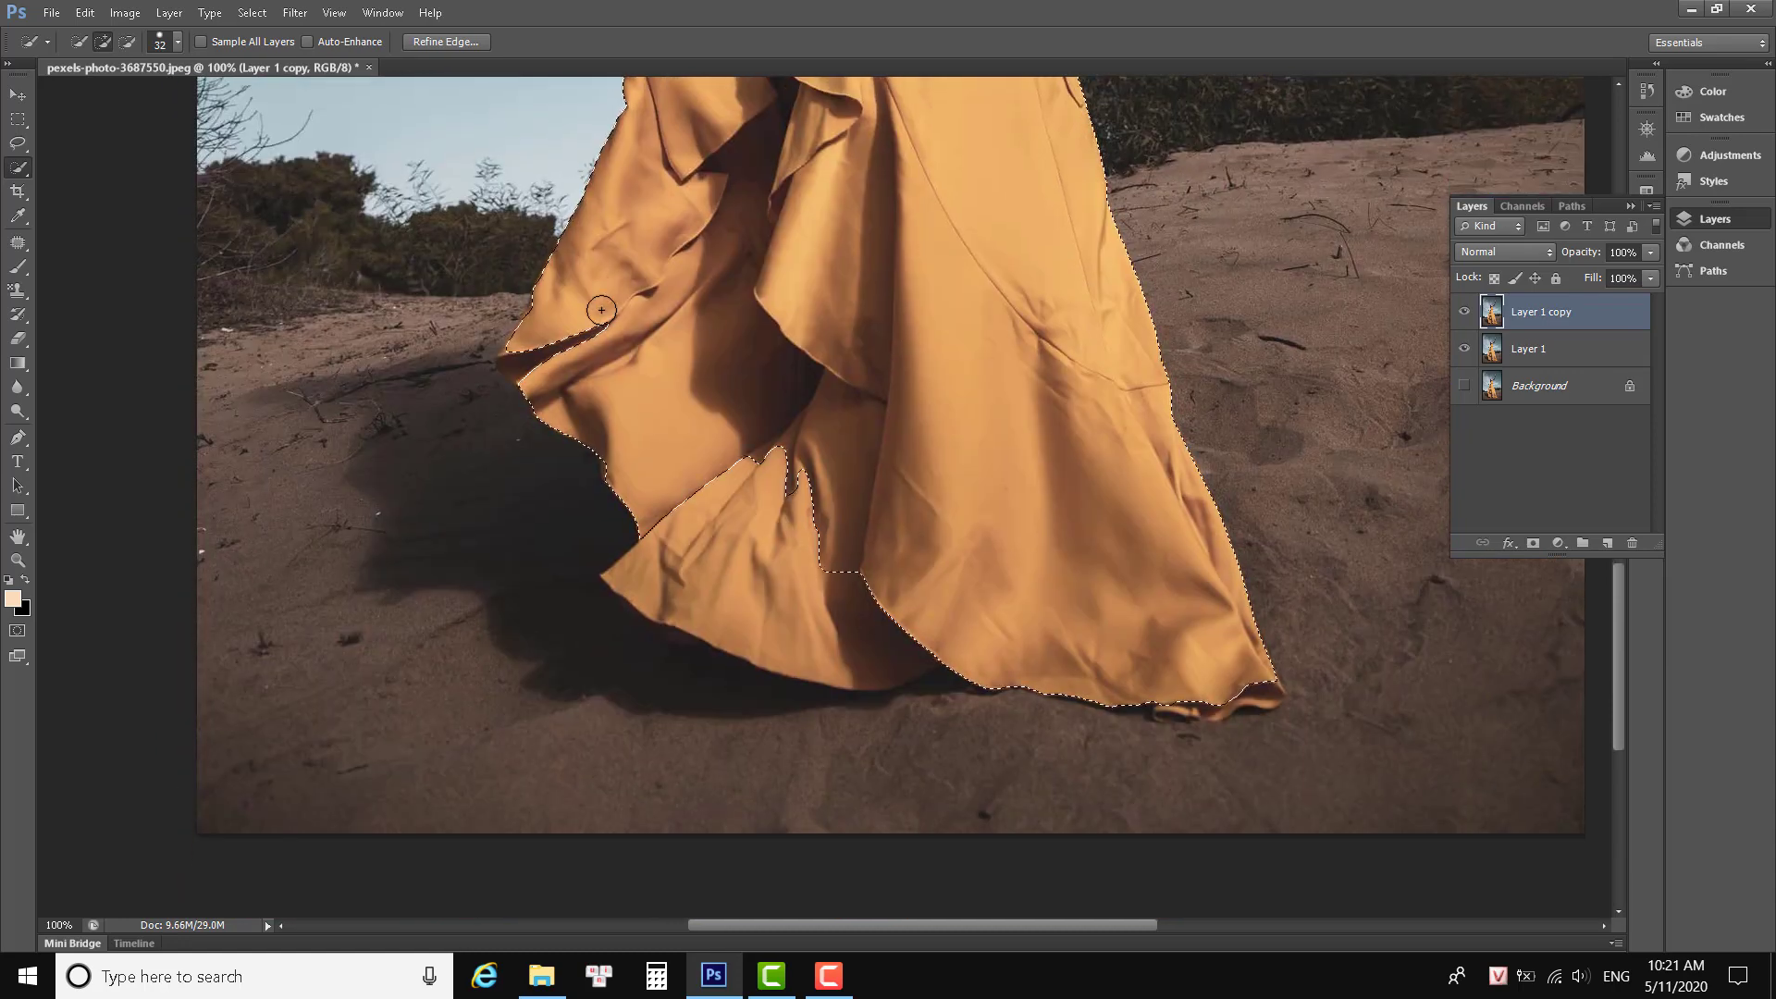
left_click_drag(553, 354, 513, 363)
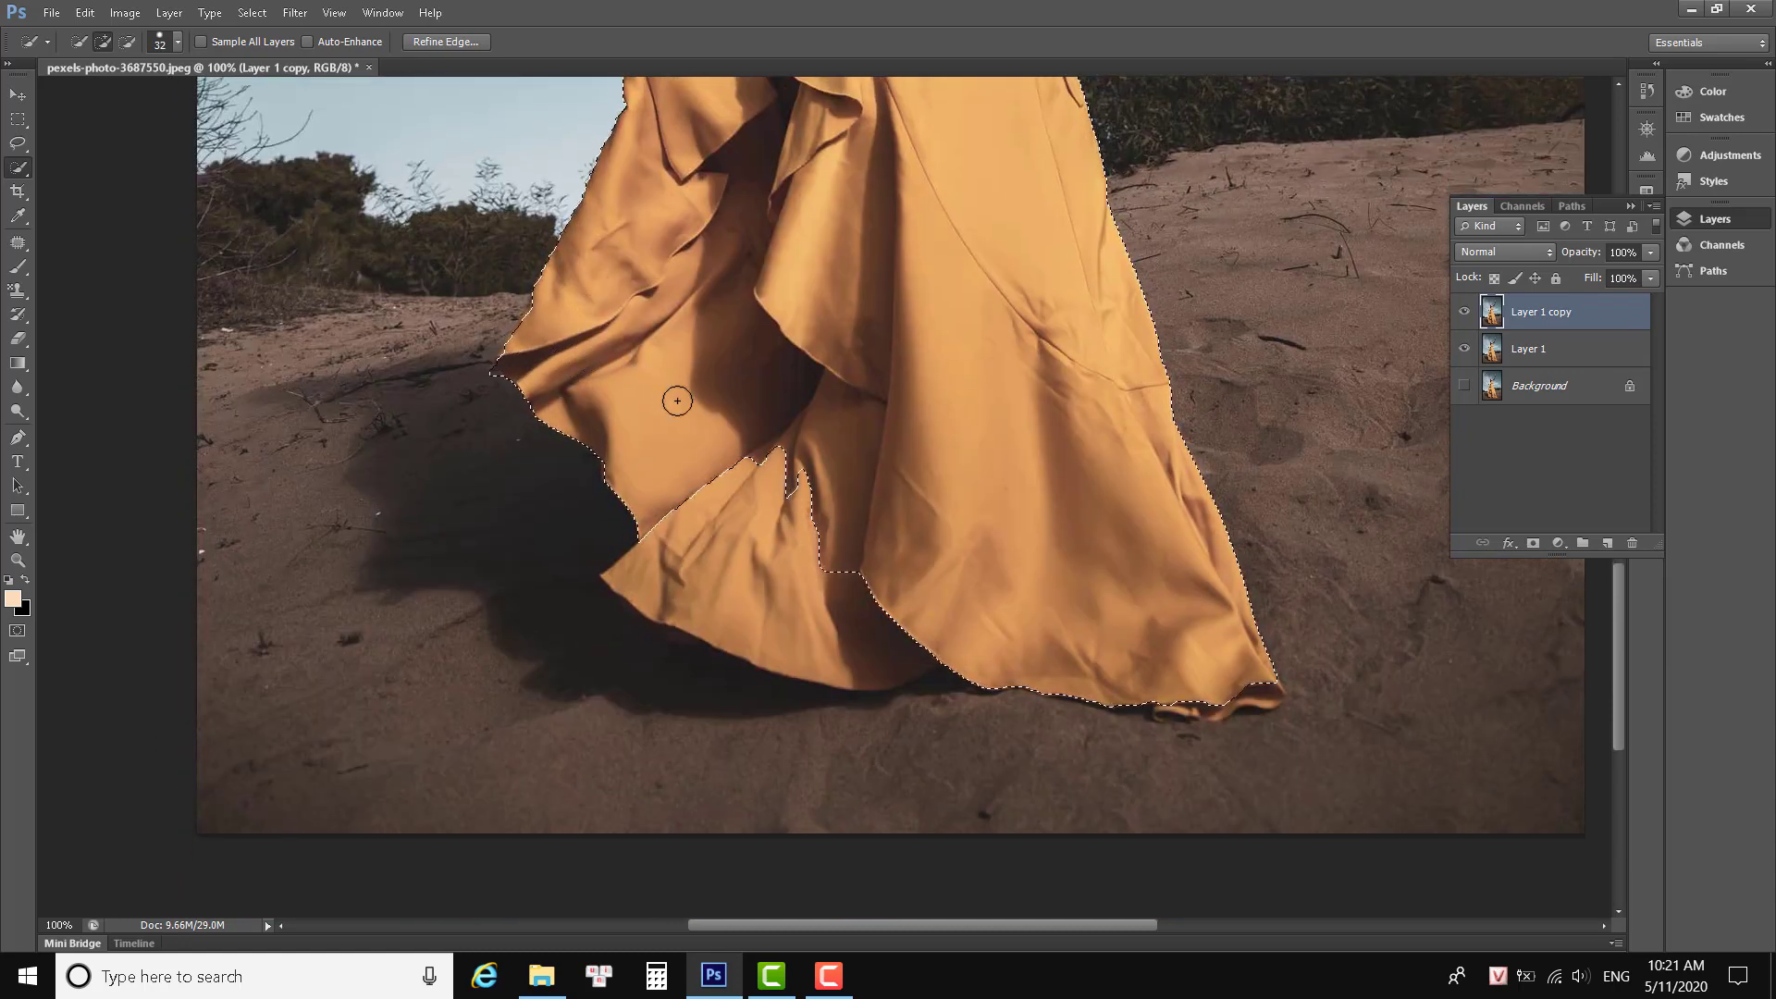
left_click_drag(730, 522, 709, 528)
left_click_drag(1246, 681, 1197, 695)
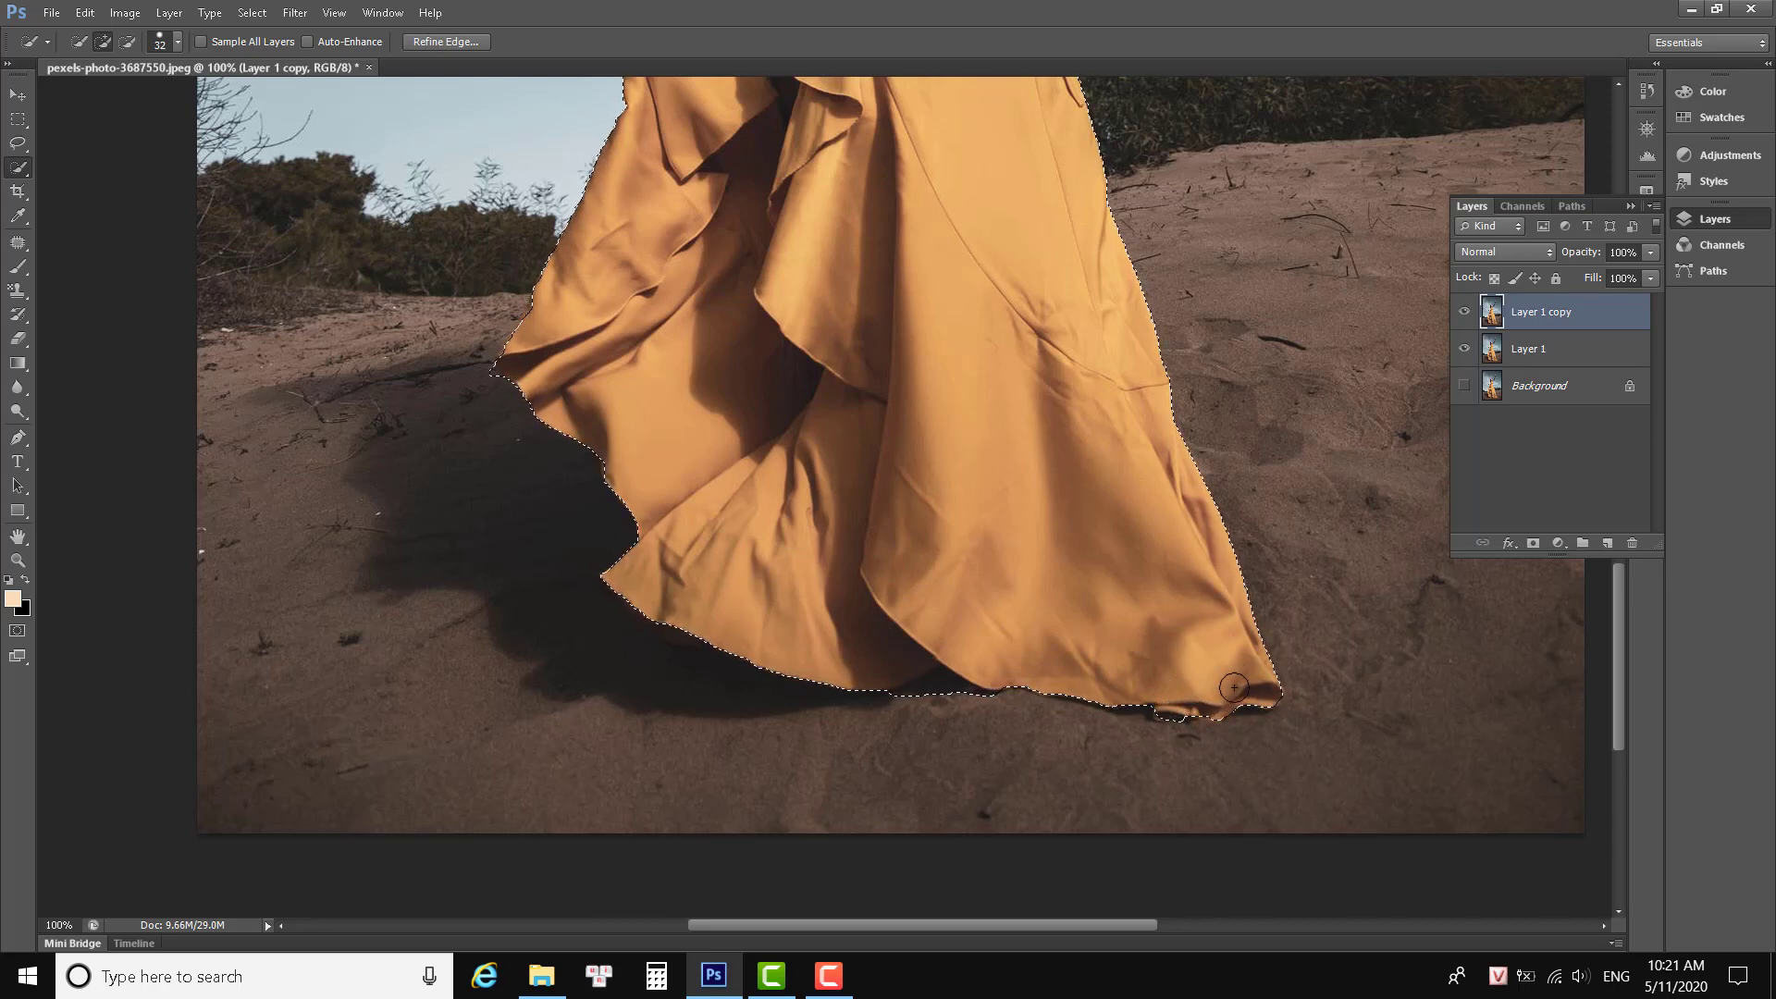
left_click(1161, 709)
left_click_drag(1001, 296, 913, 474)
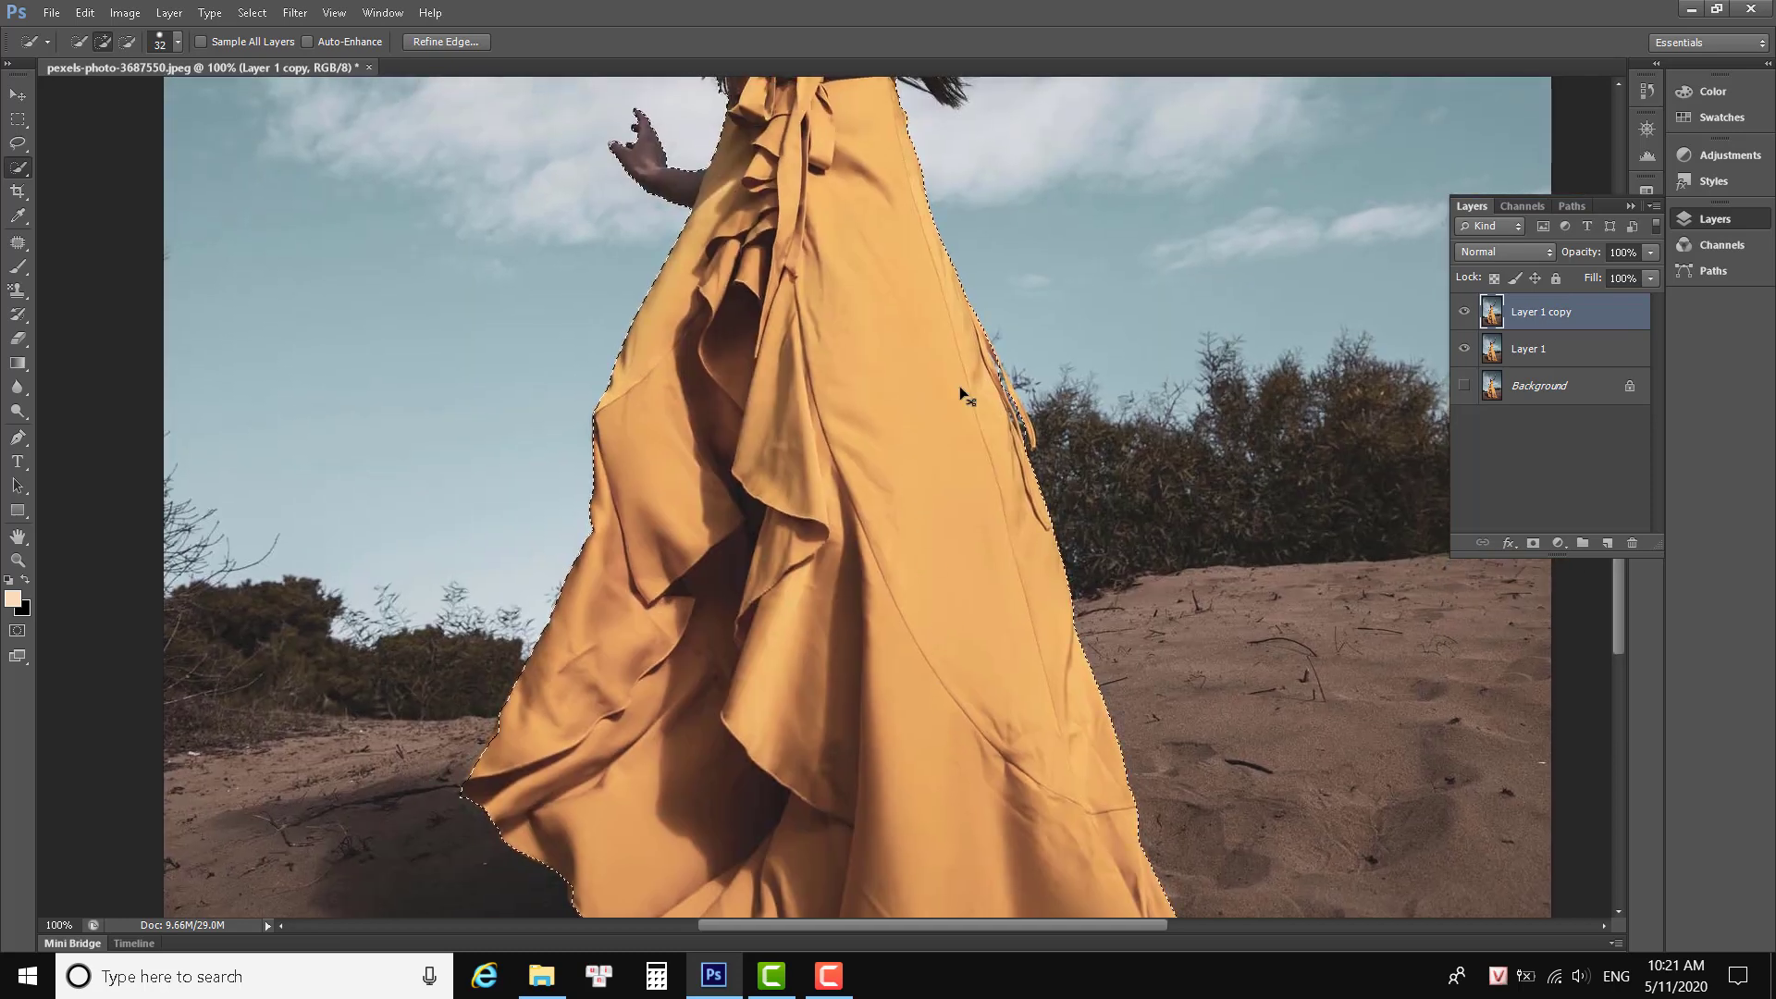
key("ctrl+plus")
Shrink the brush and add the dress's right edge and loose hair strands on both sides.
left_click_drag(1012, 342, 903, 435)
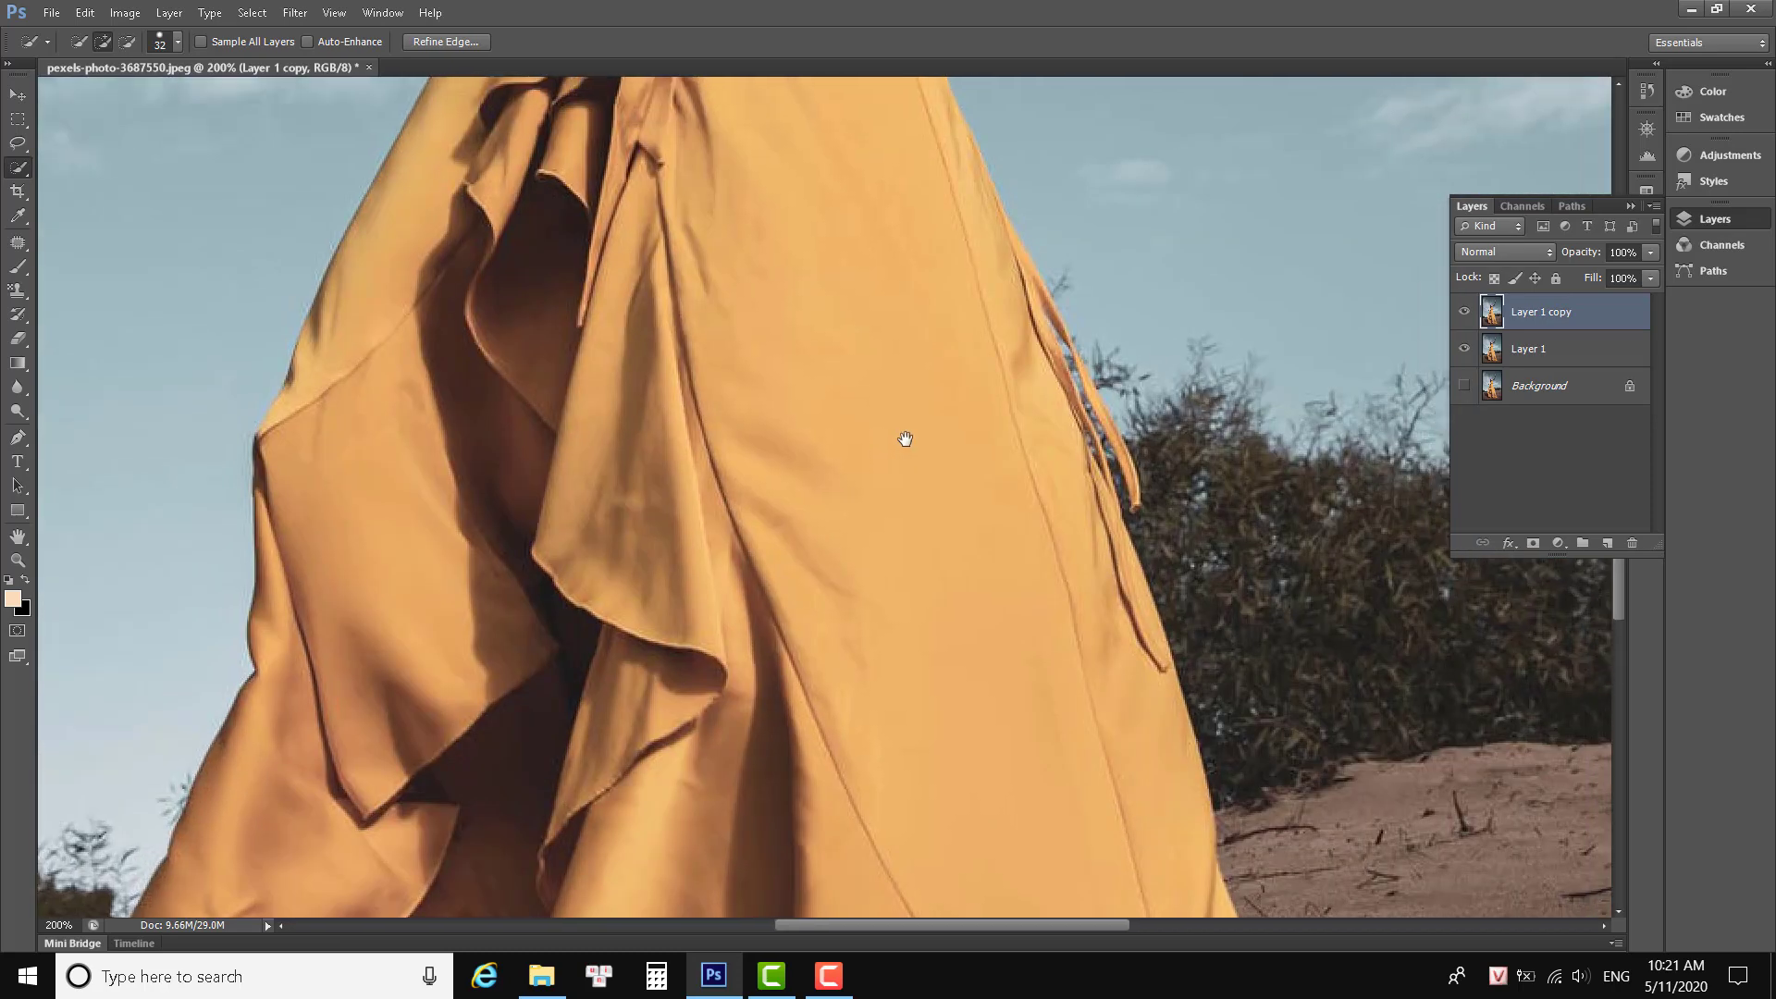
left_click(179, 41)
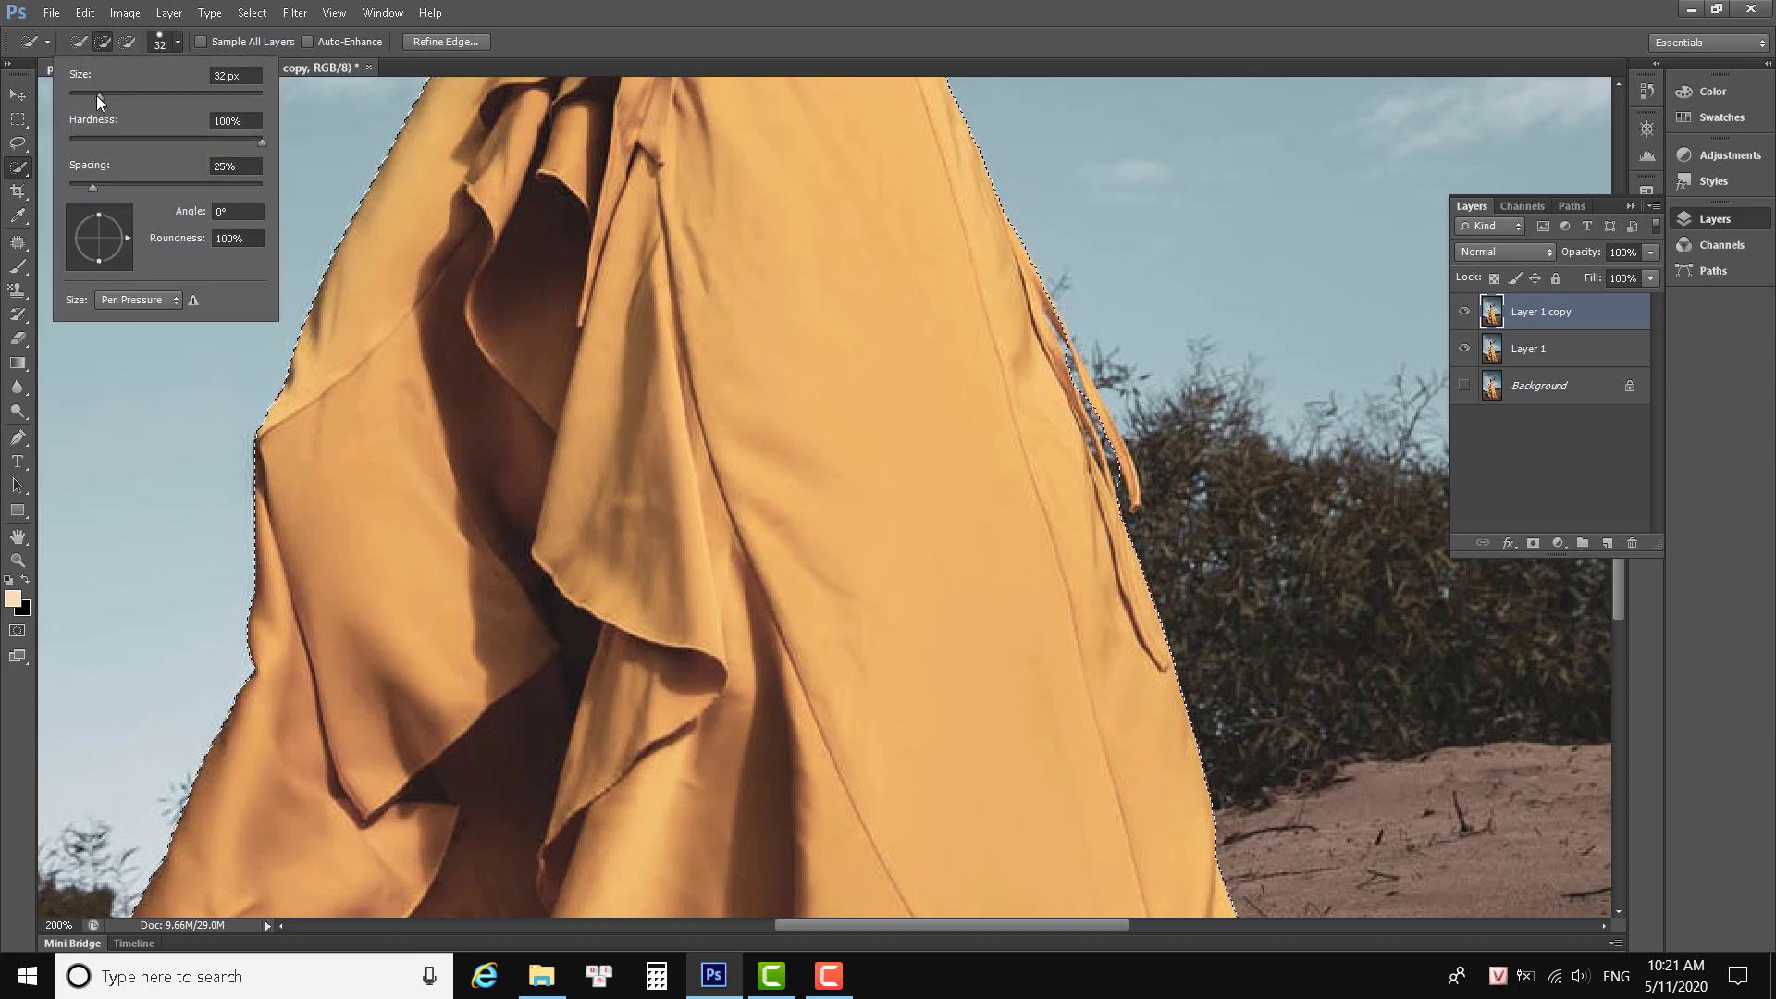
left_click_drag(97, 96, 76, 98)
mouse_move(1064, 356)
left_mouse_down()
mouse_move(1116, 453)
mouse_move(1027, 250)
mouse_move(916, 879)
left_mouse_up()
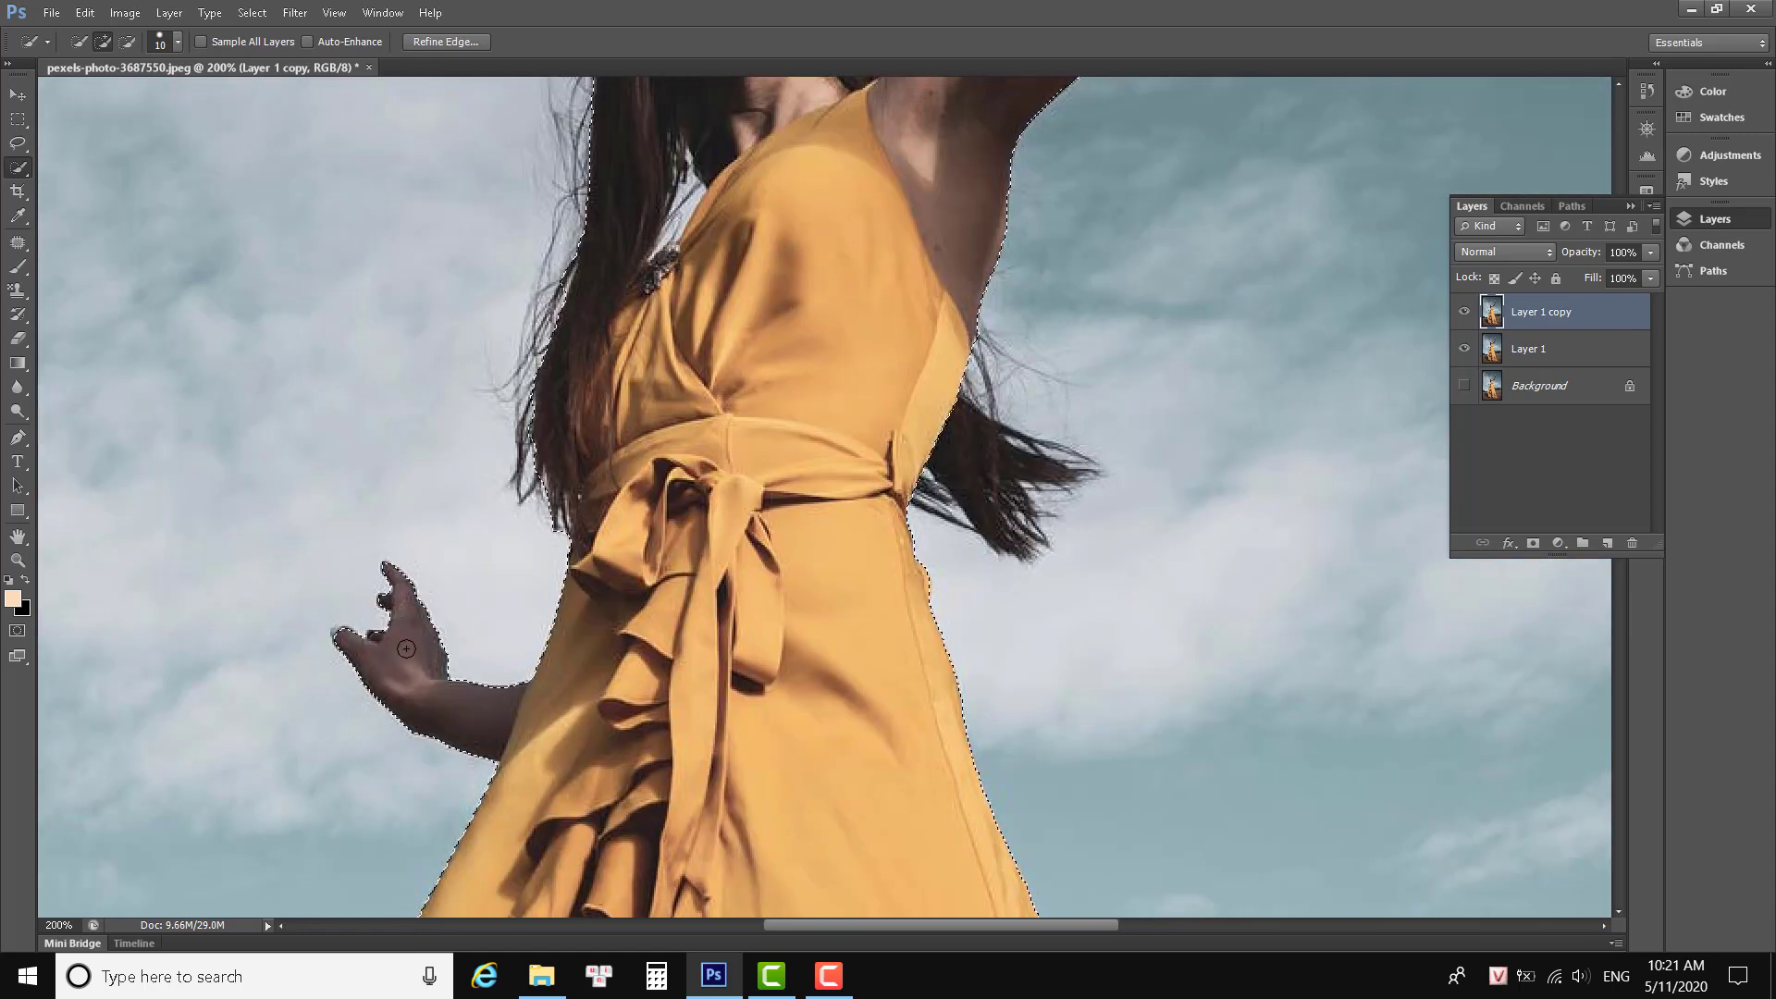
left_click_drag(1083, 477, 919, 416)
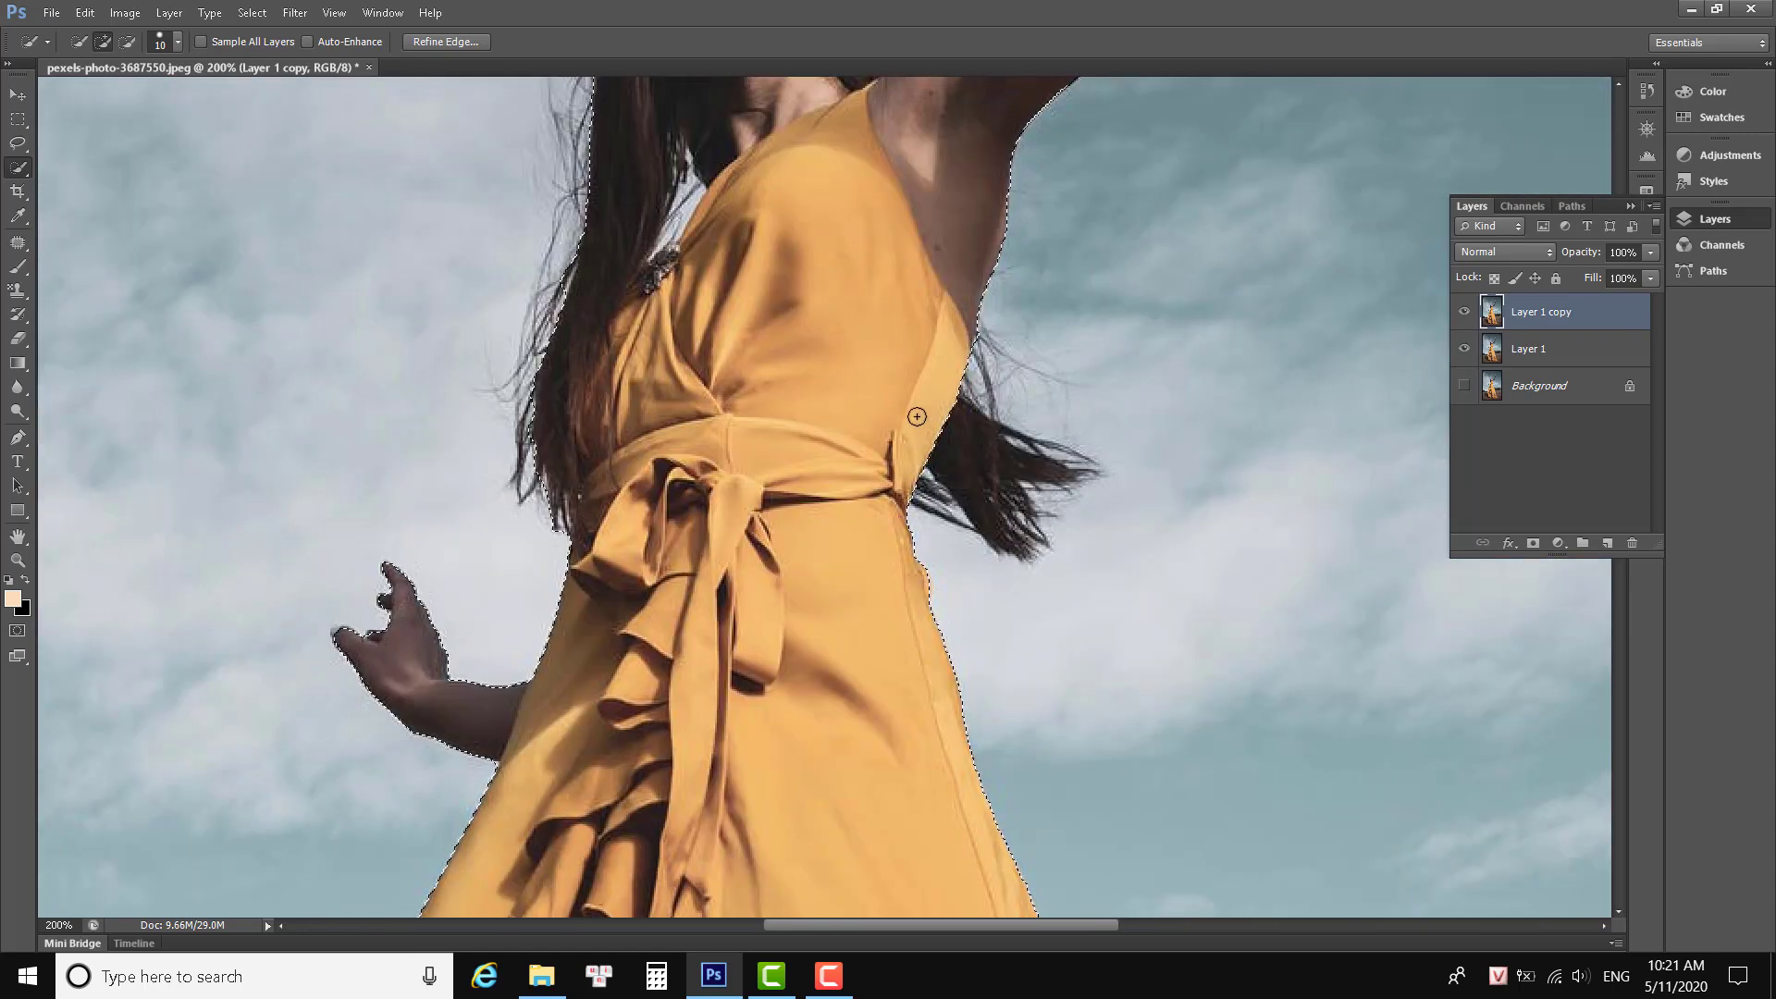
left_click_drag(983, 468, 1071, 464)
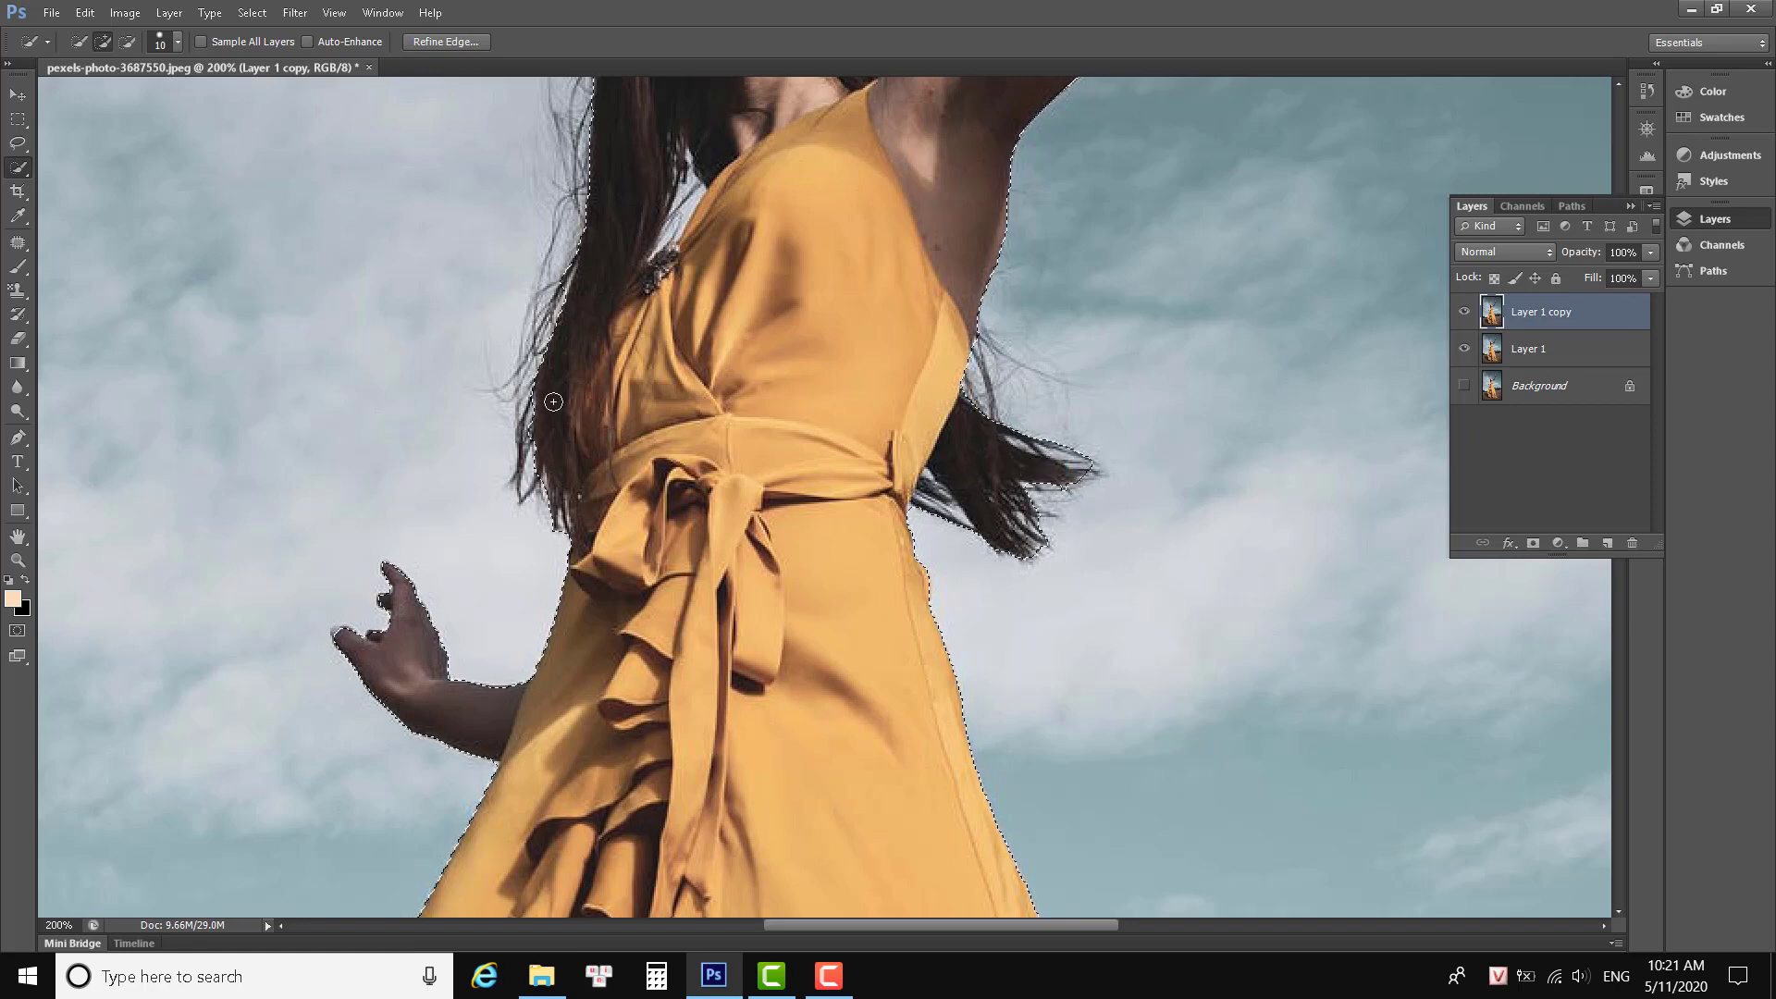
left_click_drag(537, 413, 556, 338)
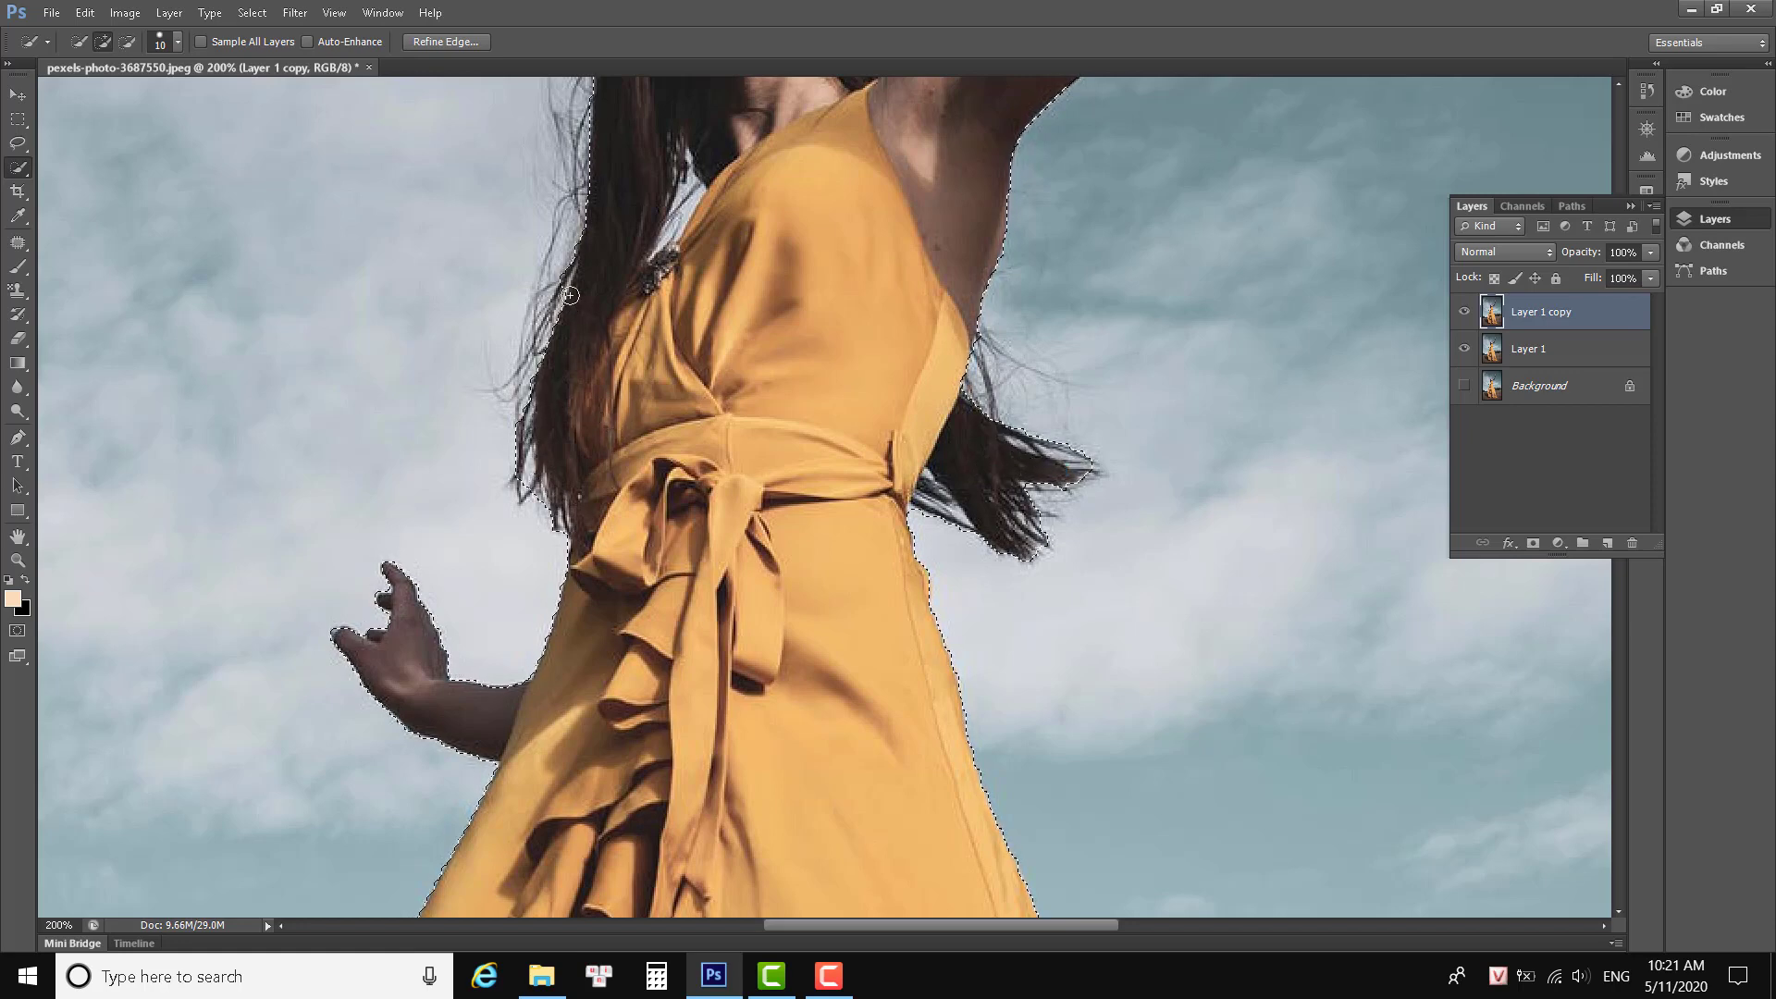
left_click_drag(557, 337, 541, 390)
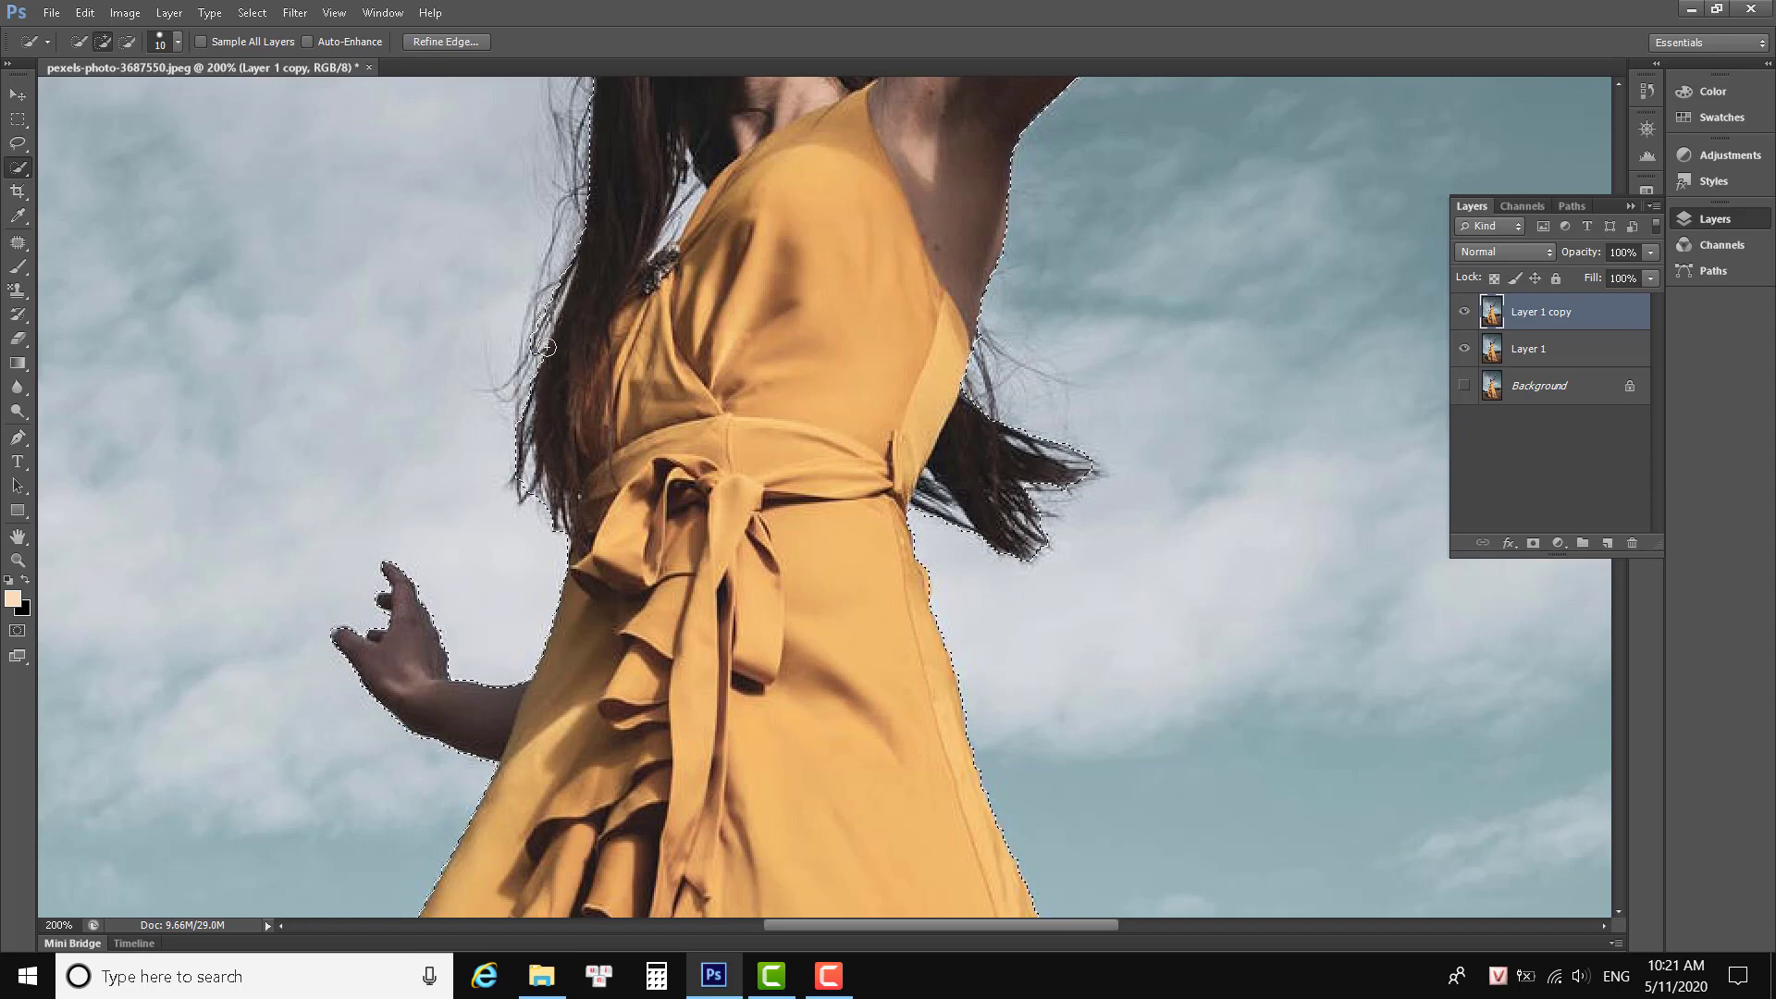
Zoom in on the raised hand and add the middle fingertip to the selection.
mouse_move(863, 176)
left_mouse_down()
mouse_move(863, 495)
mouse_move(784, 706)
left_mouse_up()
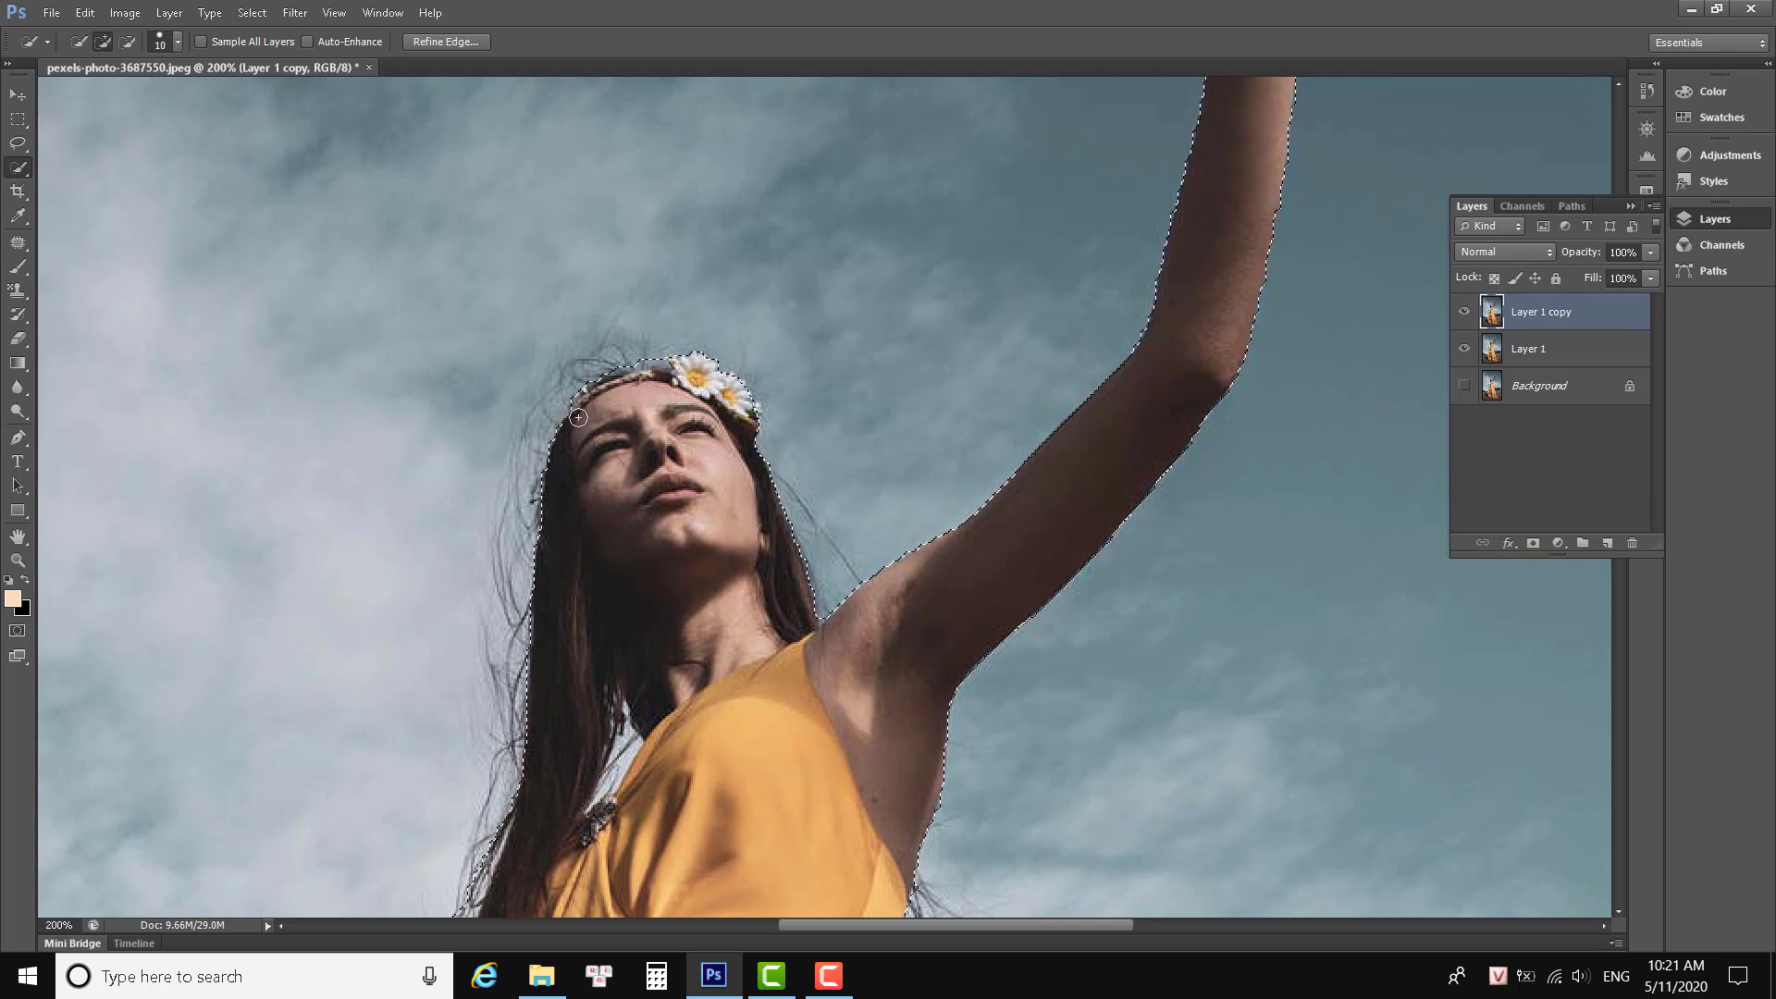
left_click_drag(1012, 346, 865, 706)
left_click_drag(1148, 218, 972, 421)
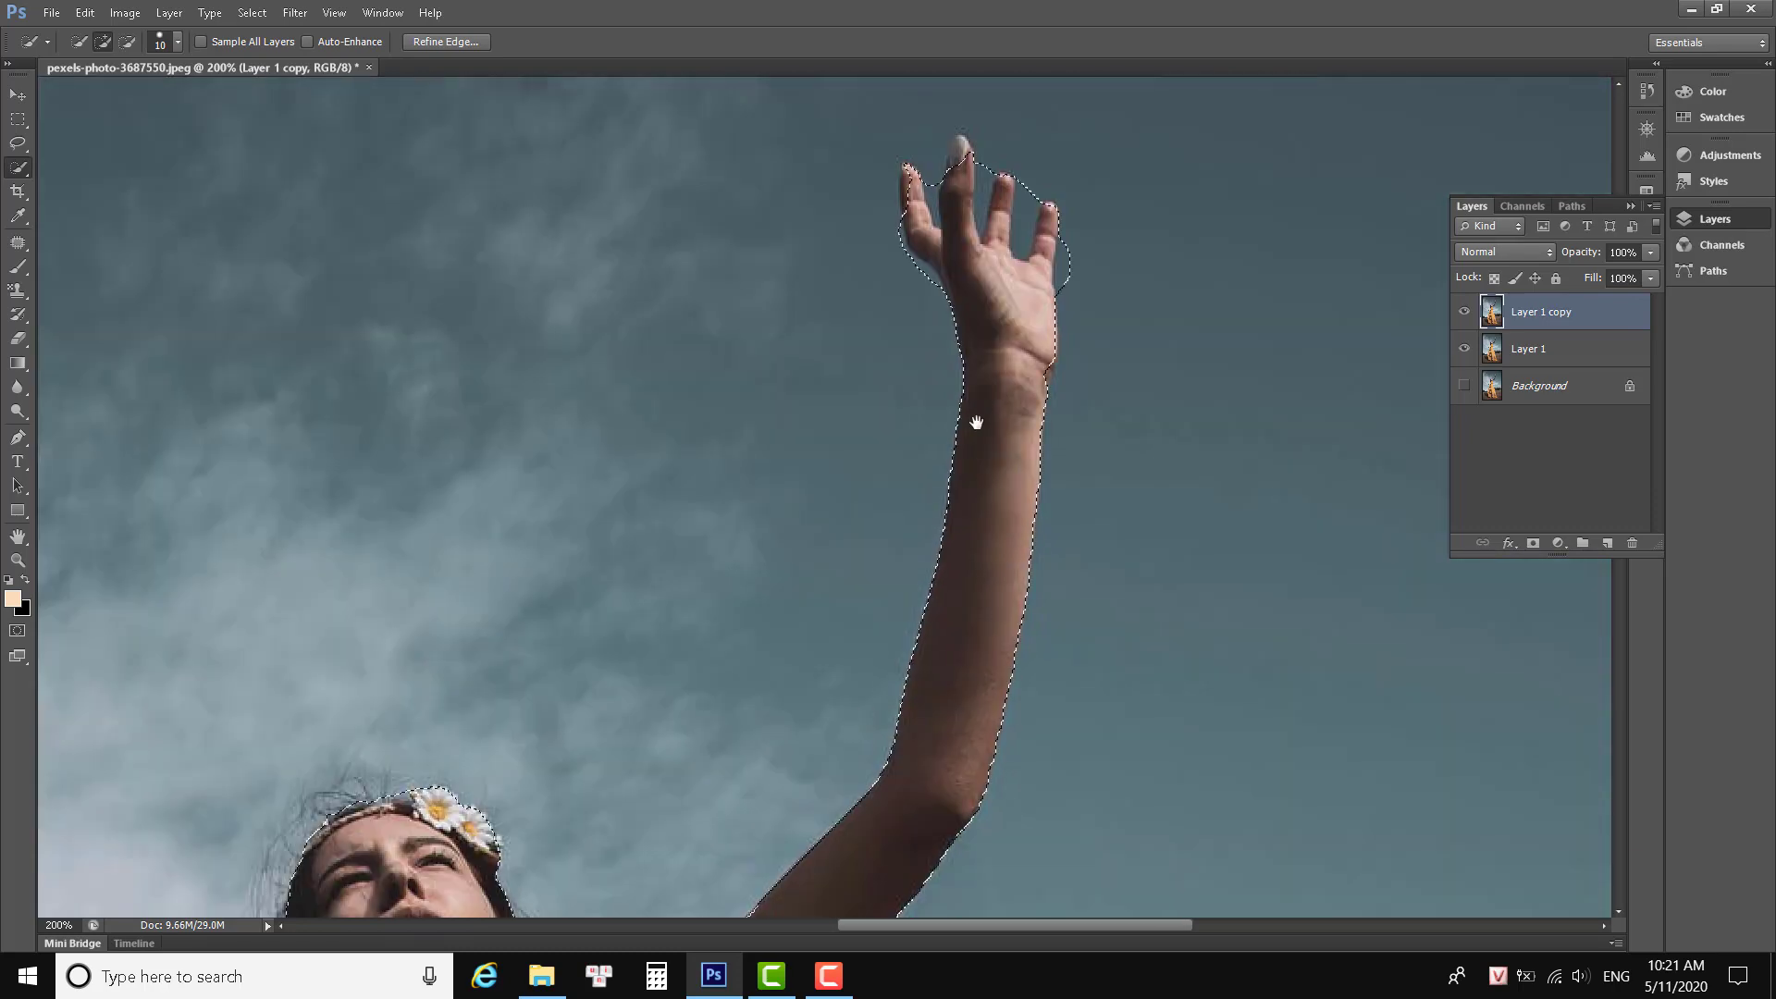
key("ctrl+plus")
left_click_drag(1025, 266, 1073, 599)
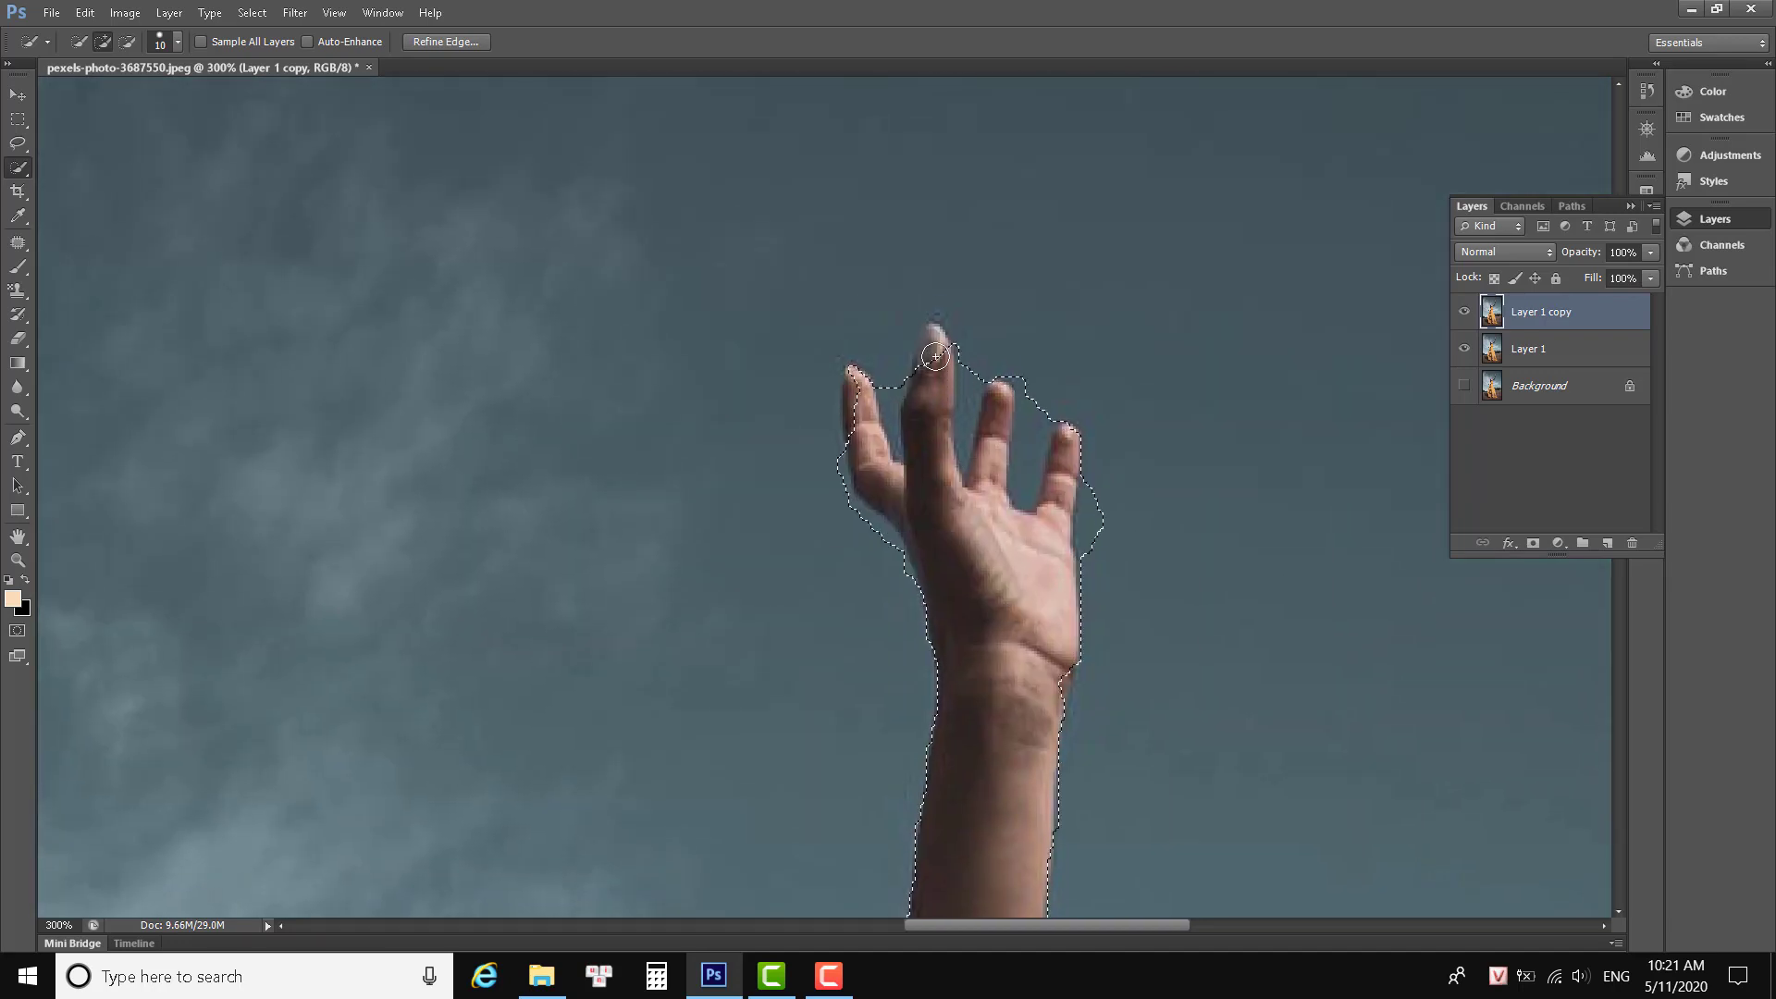
left_click_drag(933, 346, 858, 397)
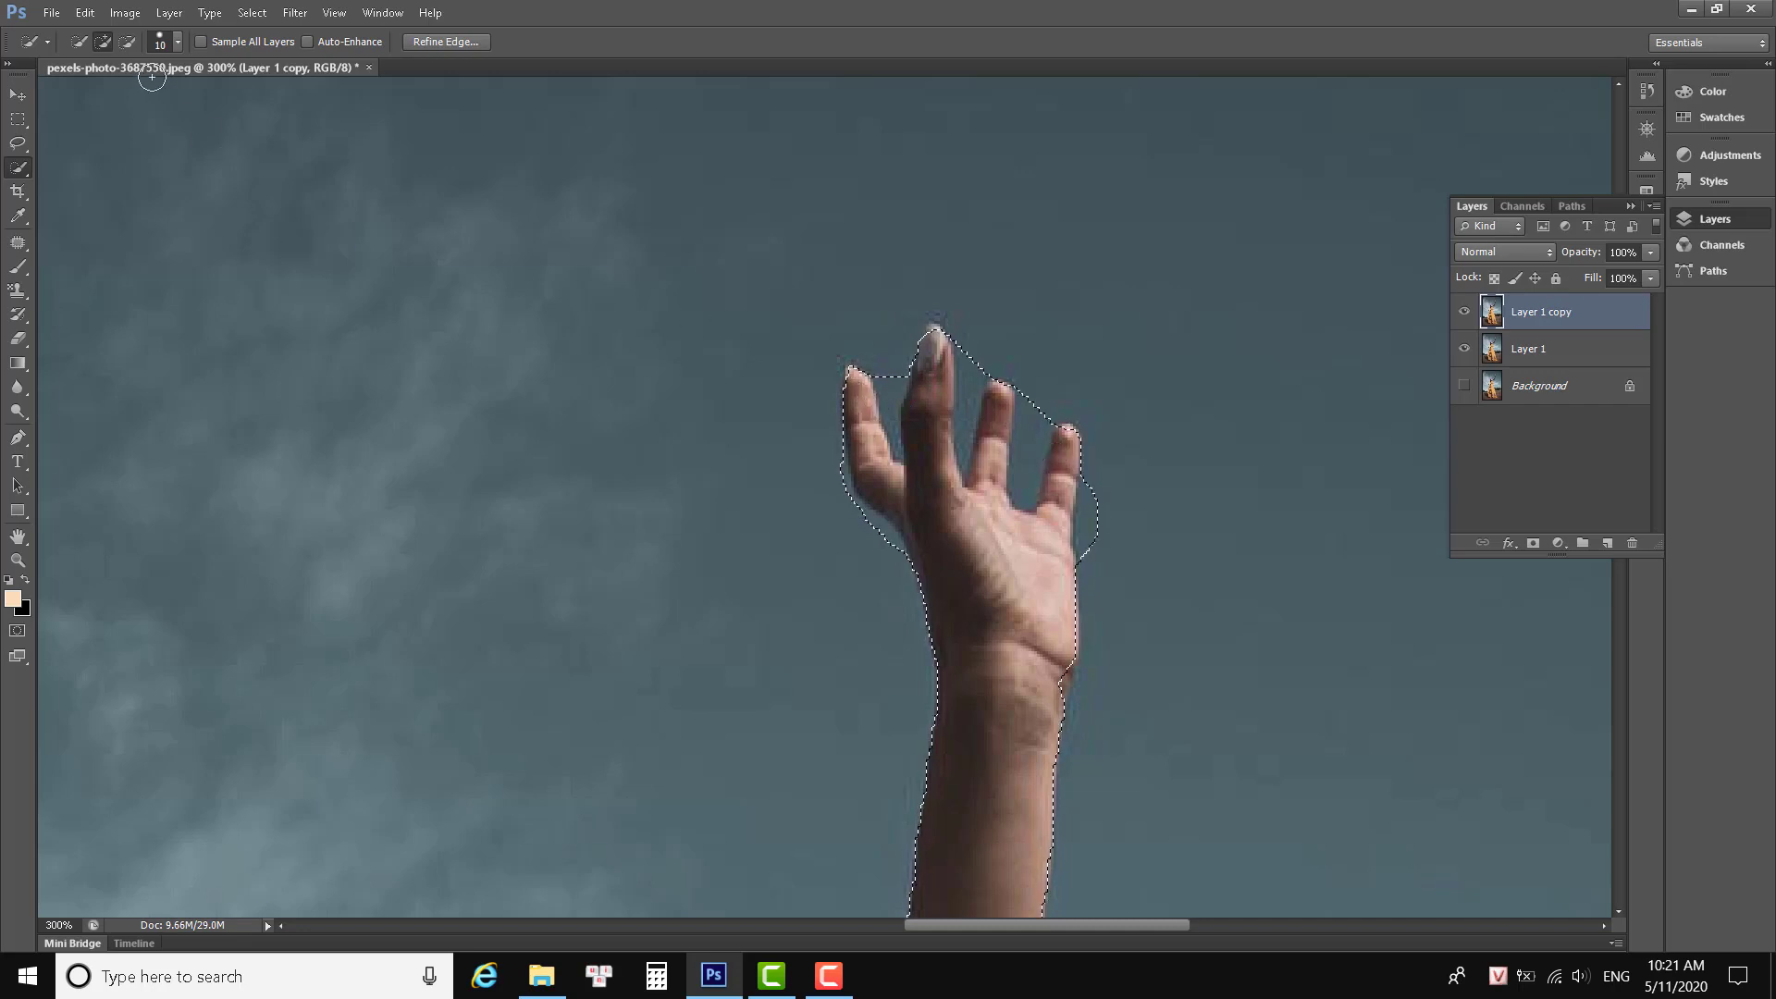
Subtract the sky between the fingers using a 7 px brush.
left_click(128, 41)
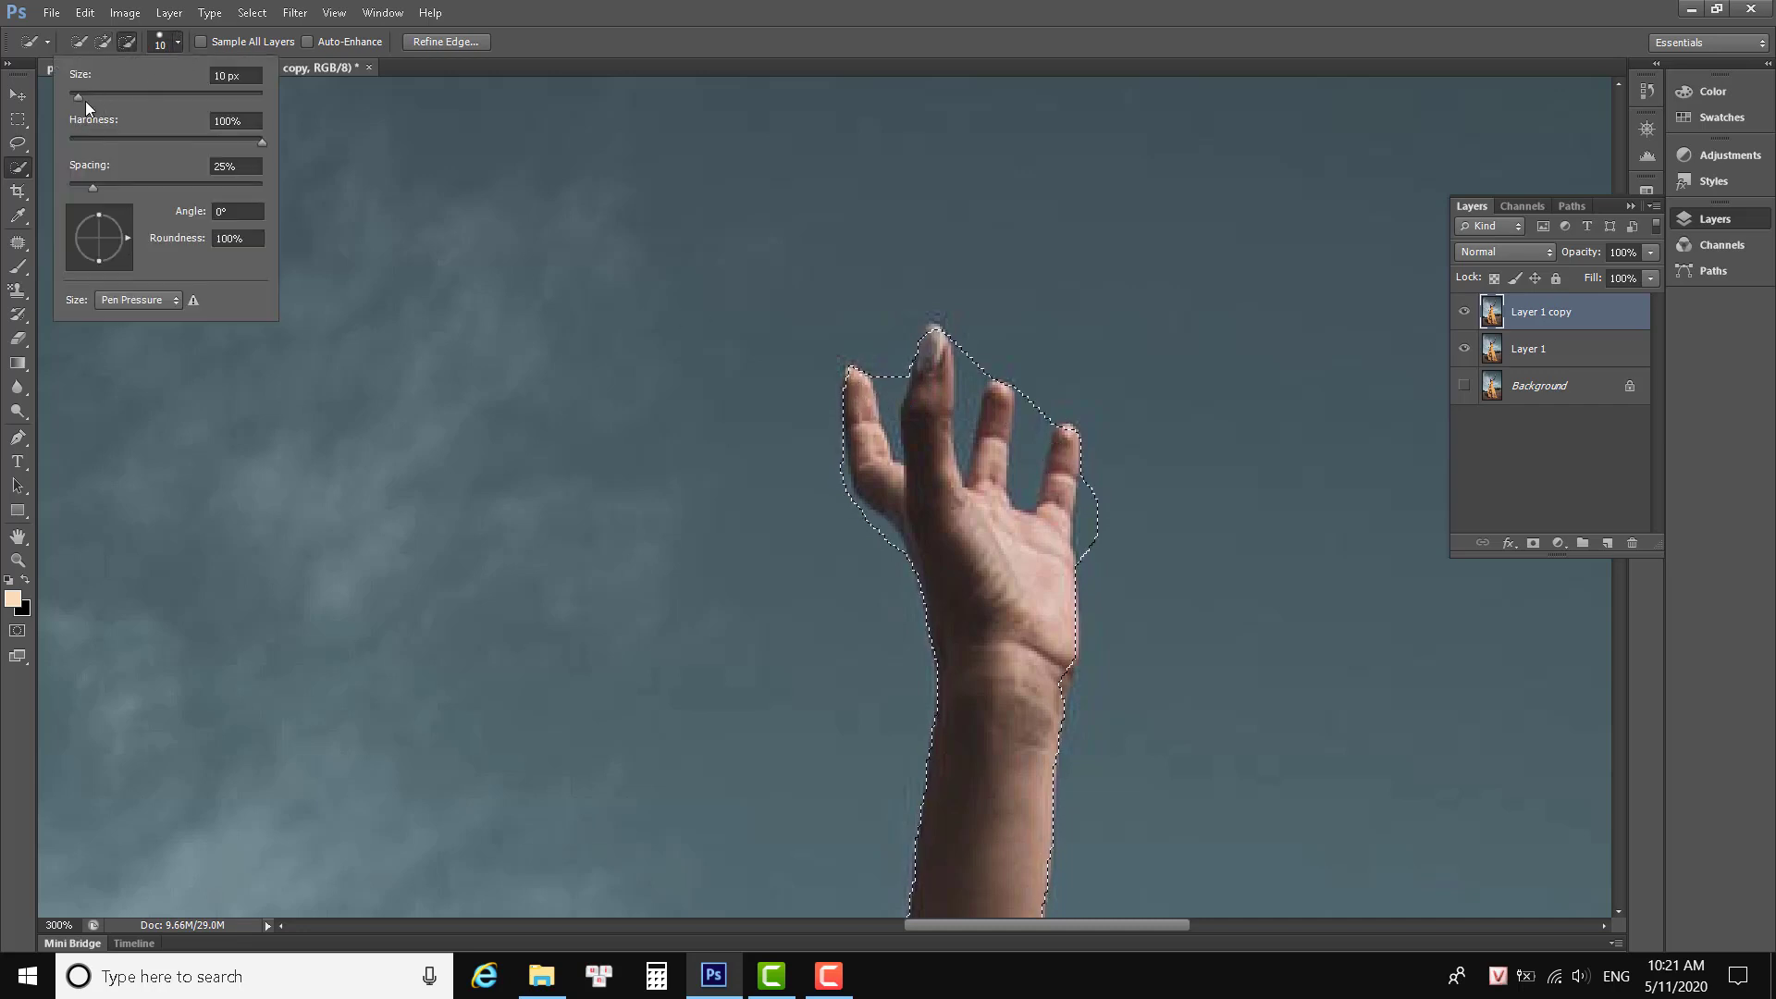
left_click_drag(79, 97, 75, 97)
left_click_drag(1100, 493, 1094, 527)
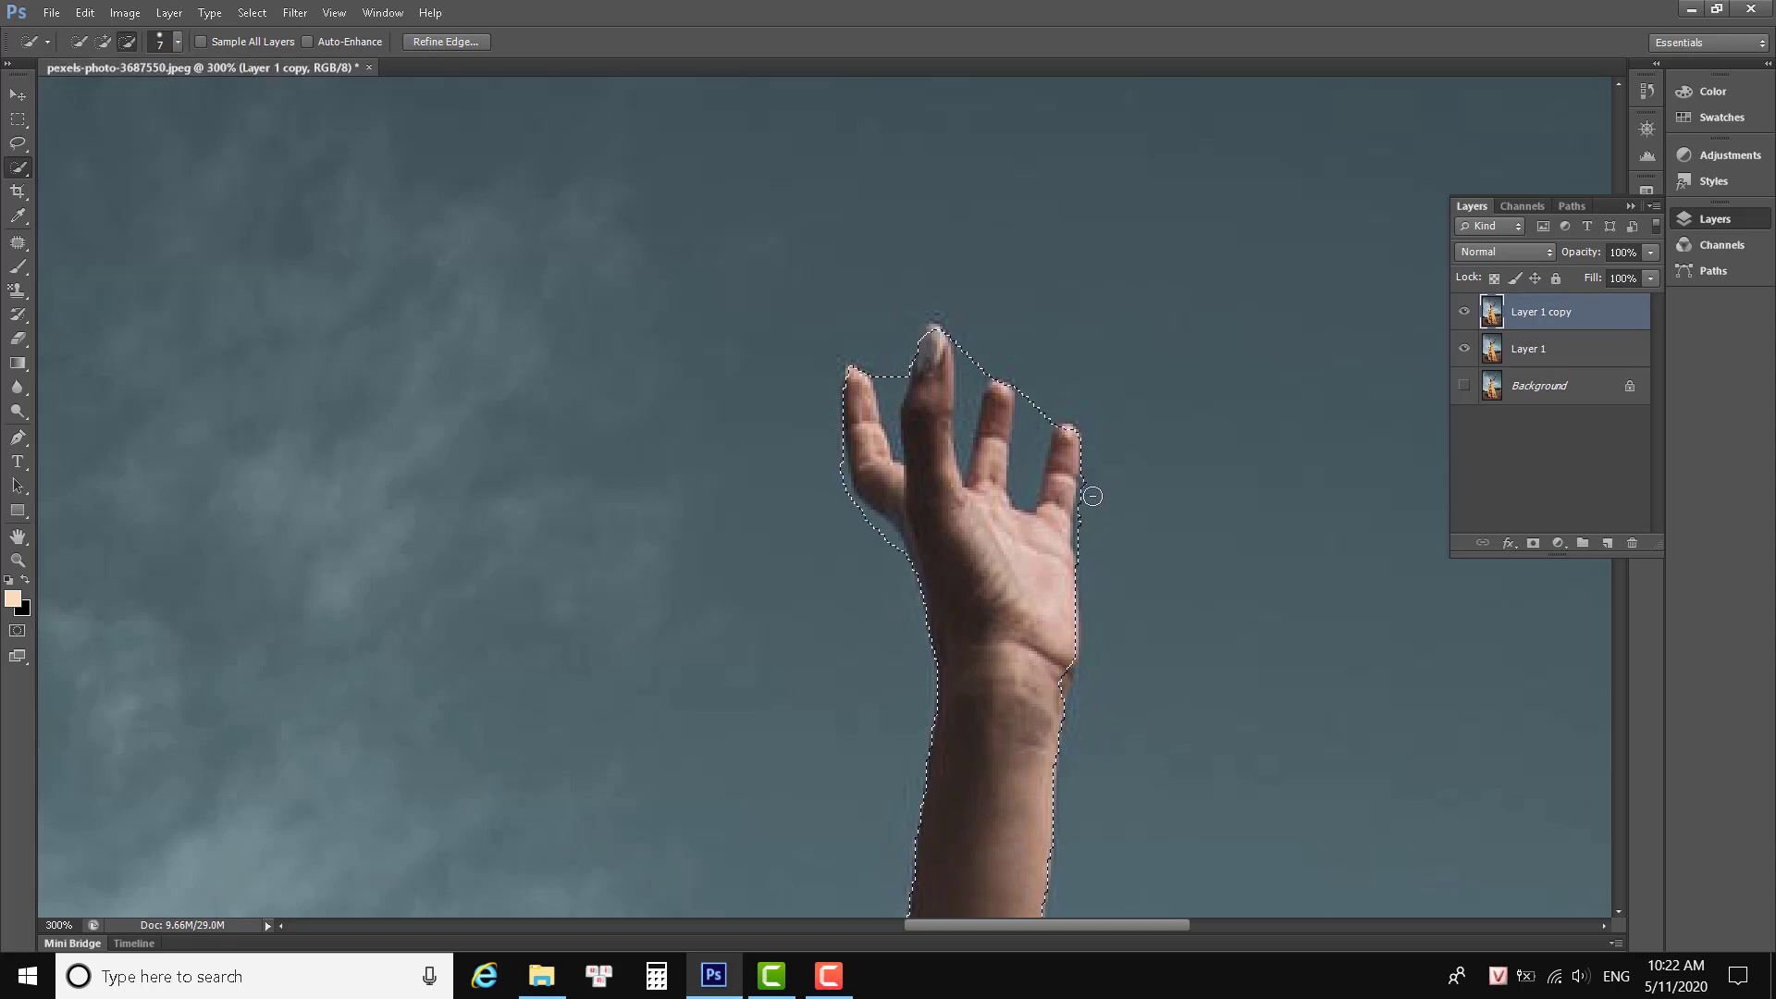
mouse_move(1044, 403)
left_mouse_down()
mouse_move(1021, 491)
mouse_move(962, 407)
mouse_move(892, 436)
left_mouse_up()
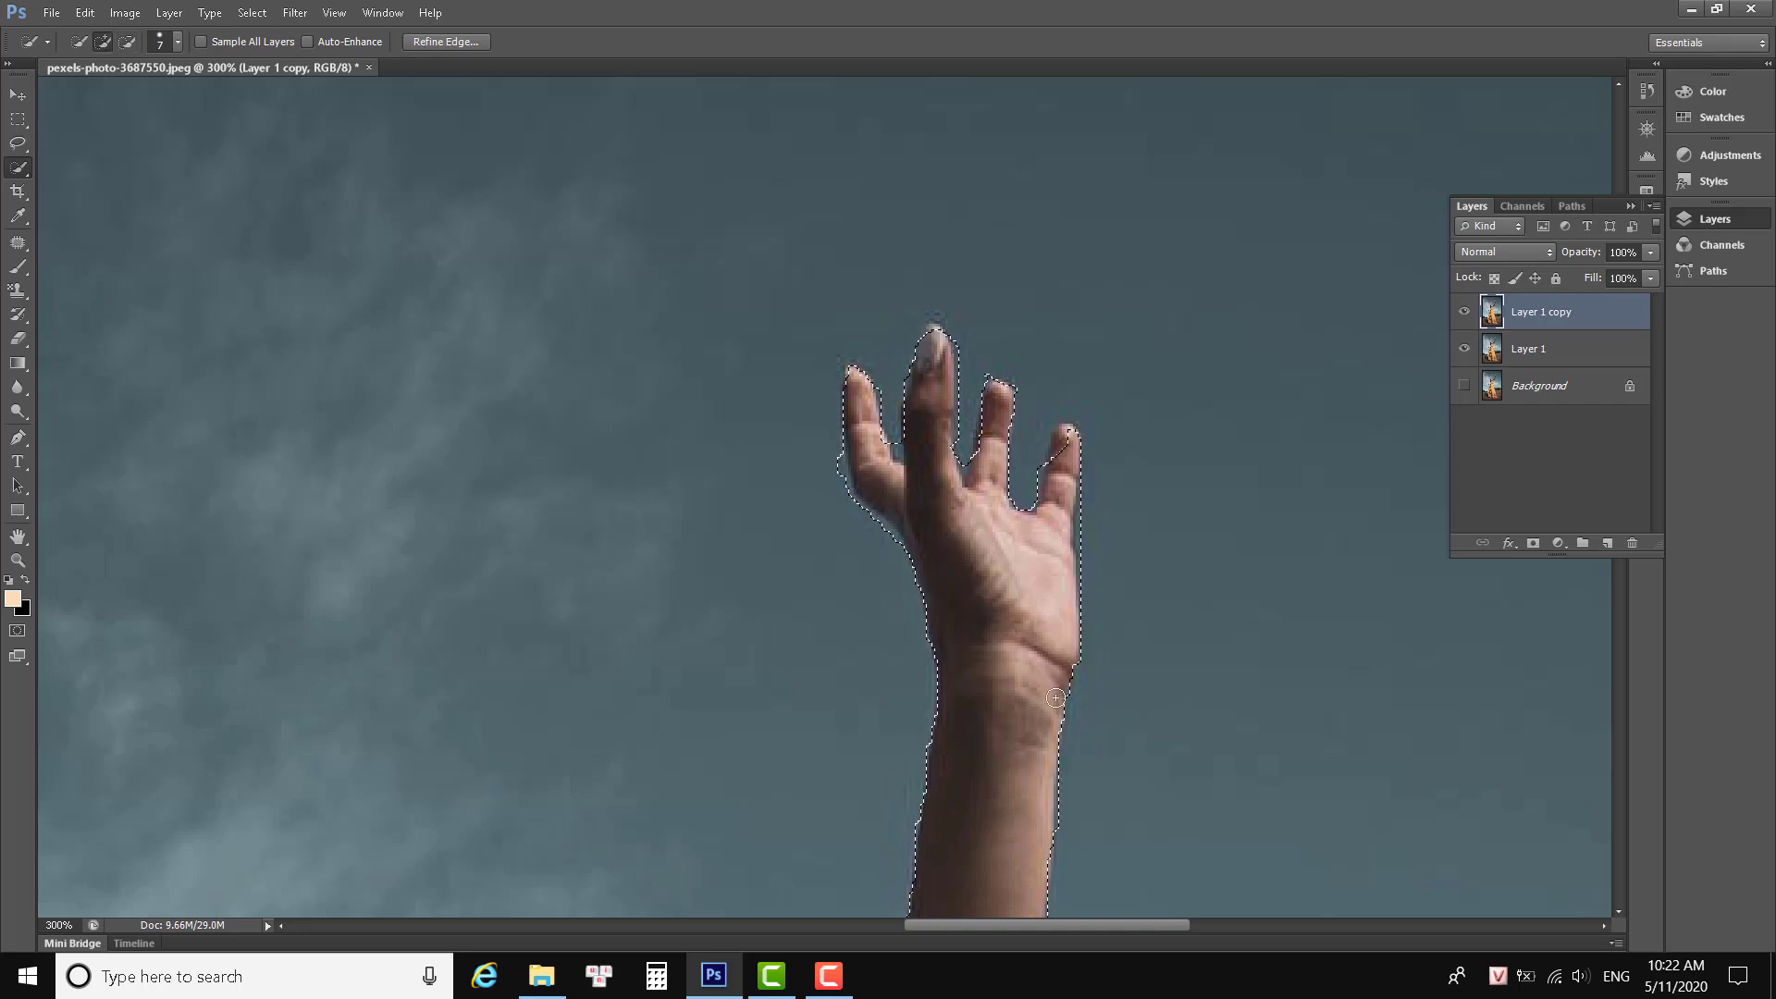
Zoom out and add a layer mask to Layer 1 copy from the woman's selection.
key("ctrl+d")
key("ctrl+minus")
key("ctrl+minus")
key("ctrl+minus")
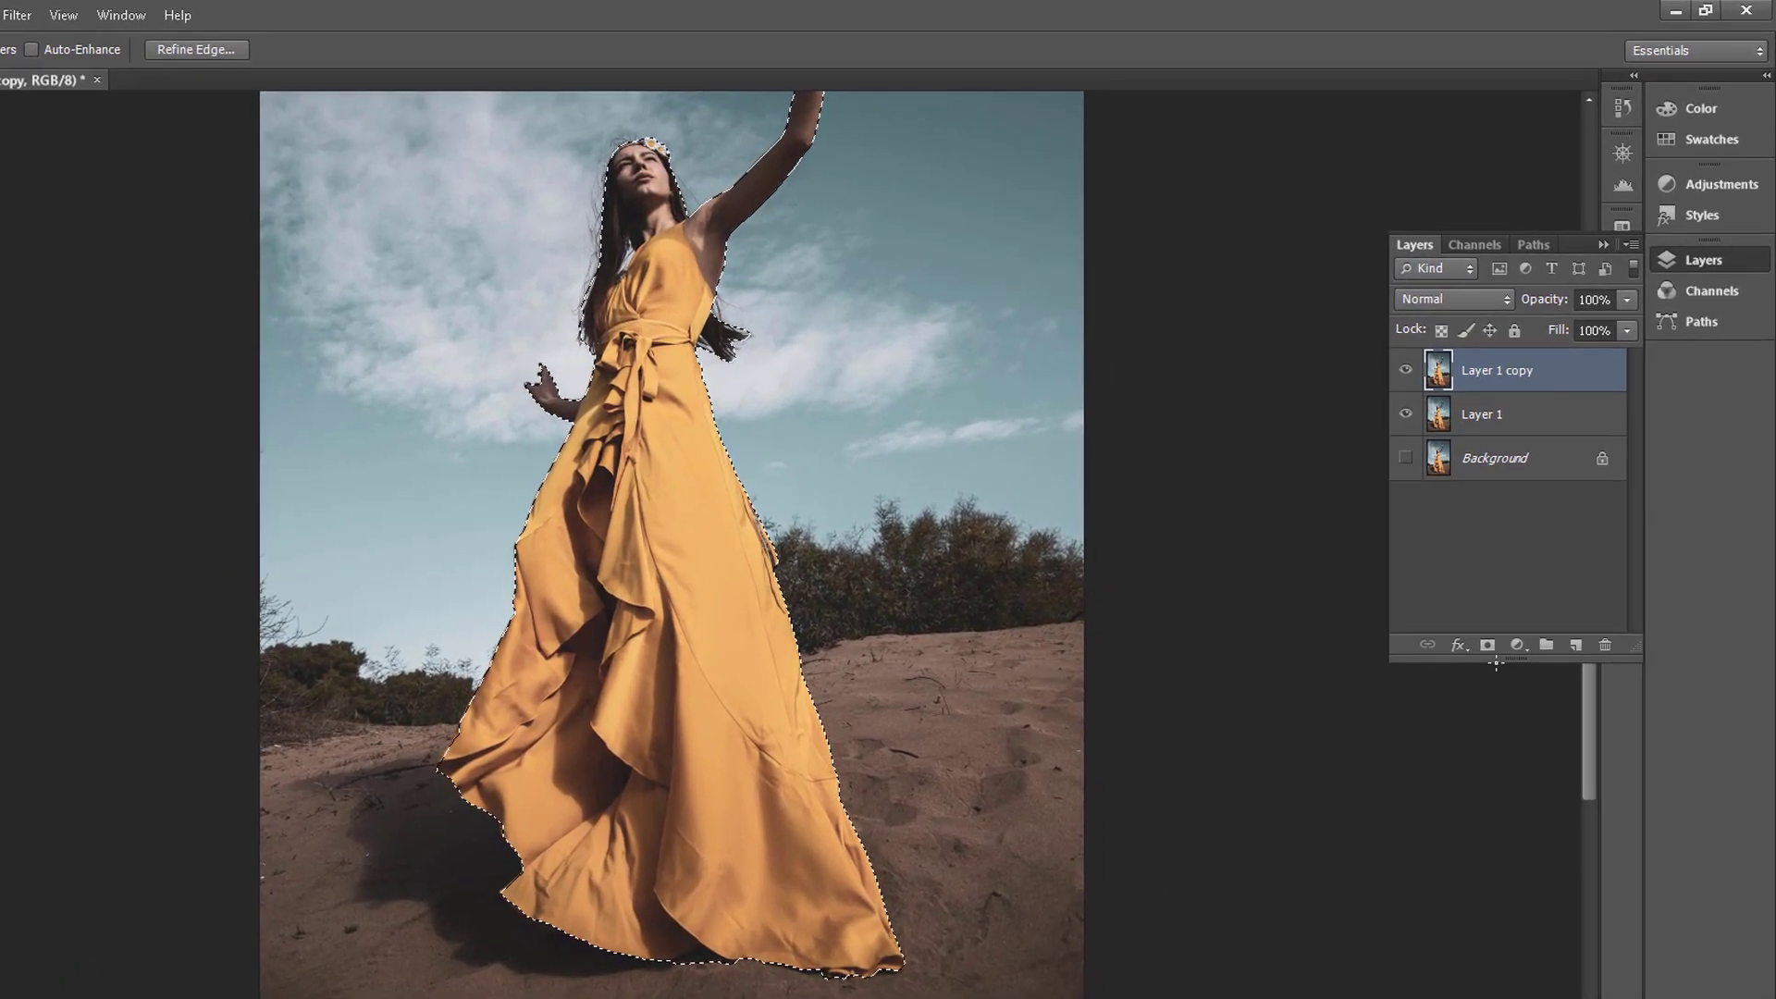
left_click(1488, 647)
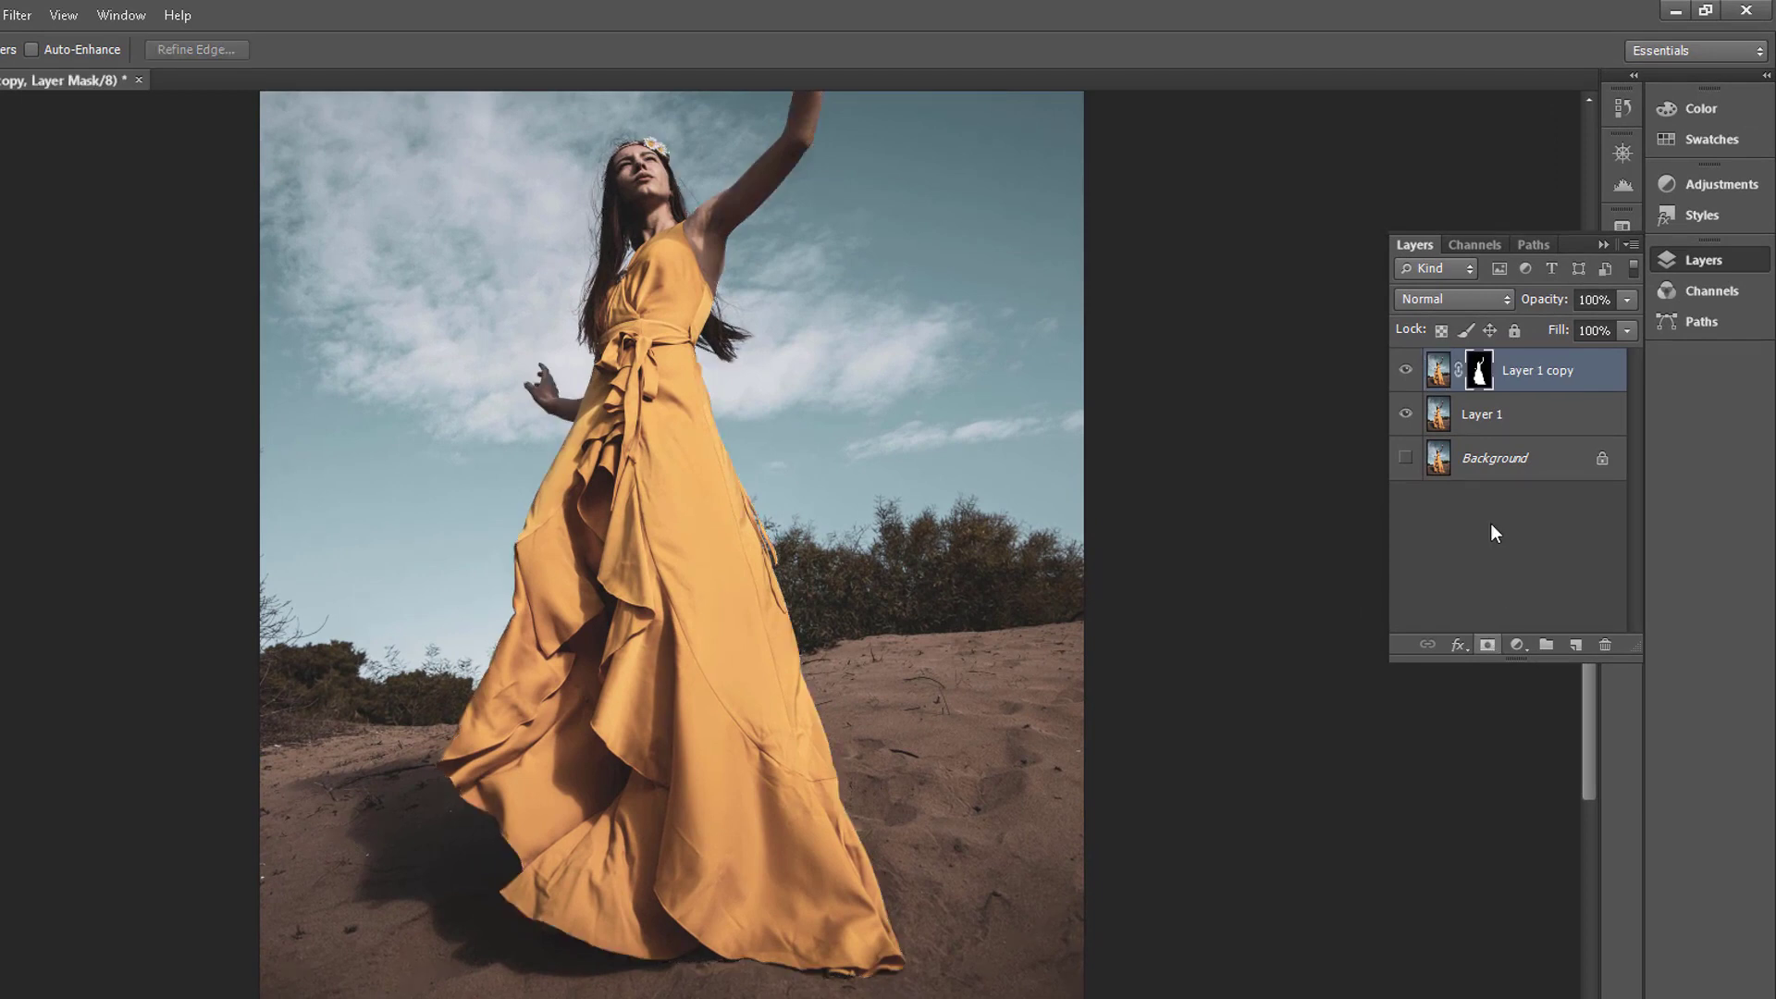
right_click(1479, 379)
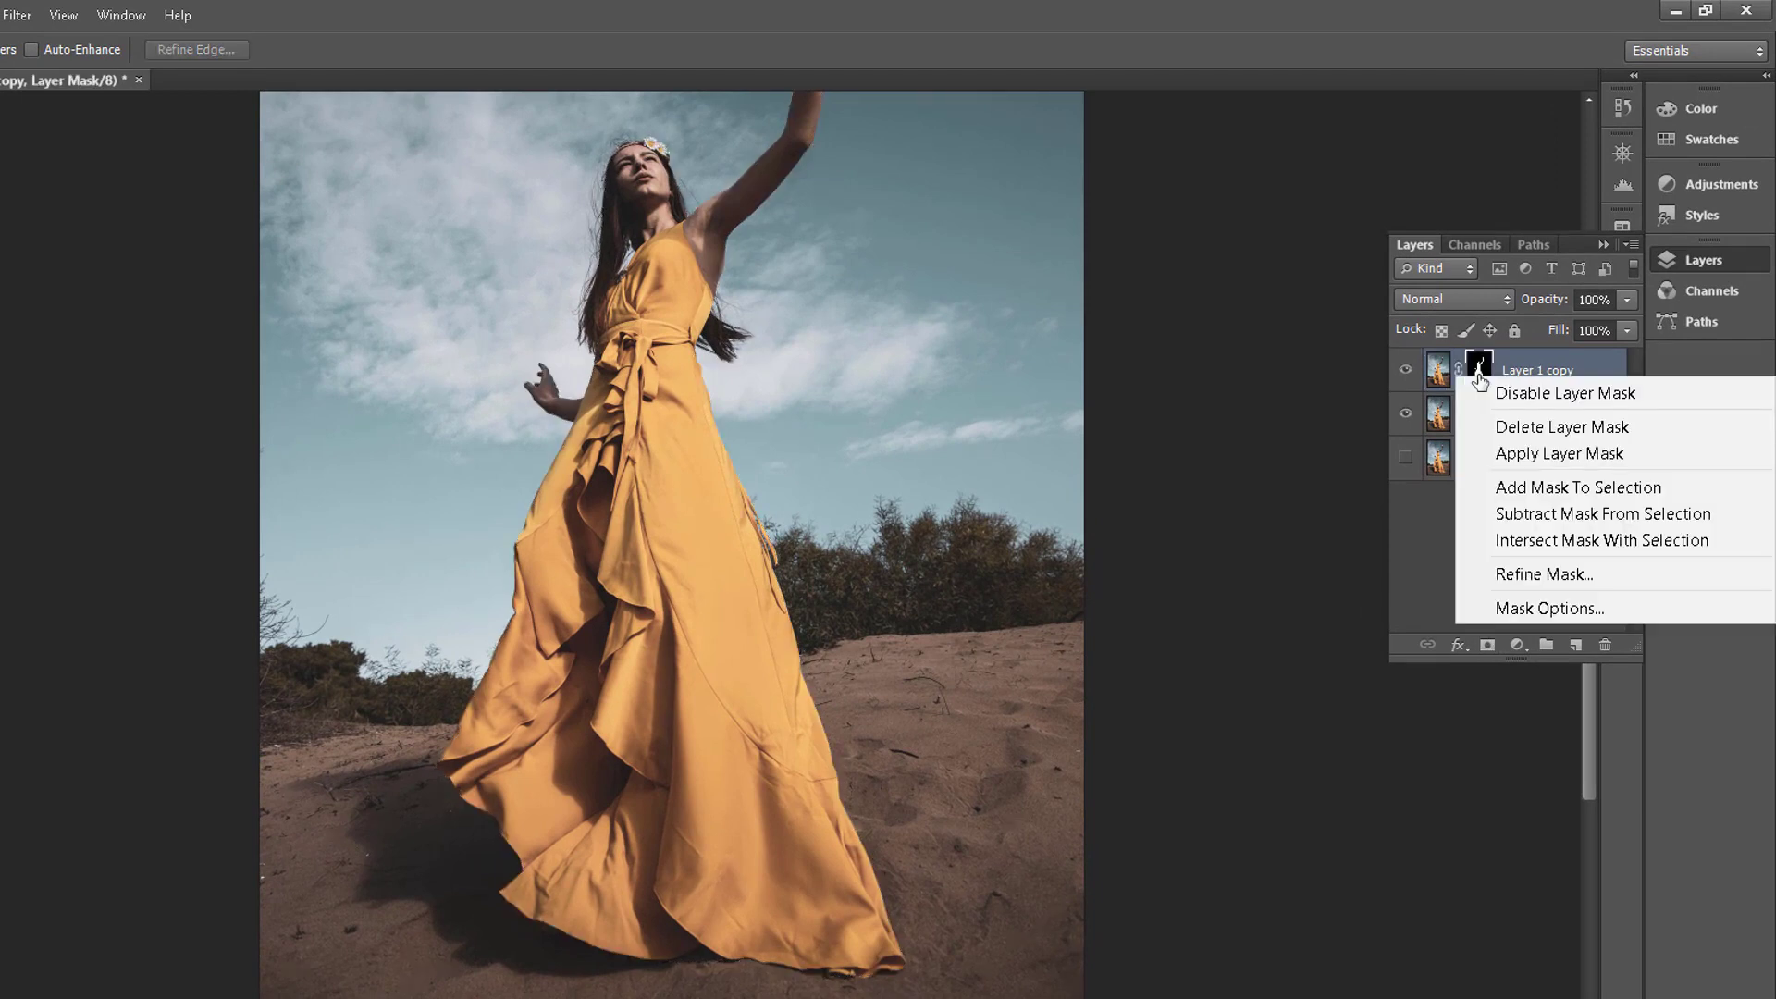
Open Refine Mask with the red overlay preview and zoom in on the figure.
left_click(1540, 574)
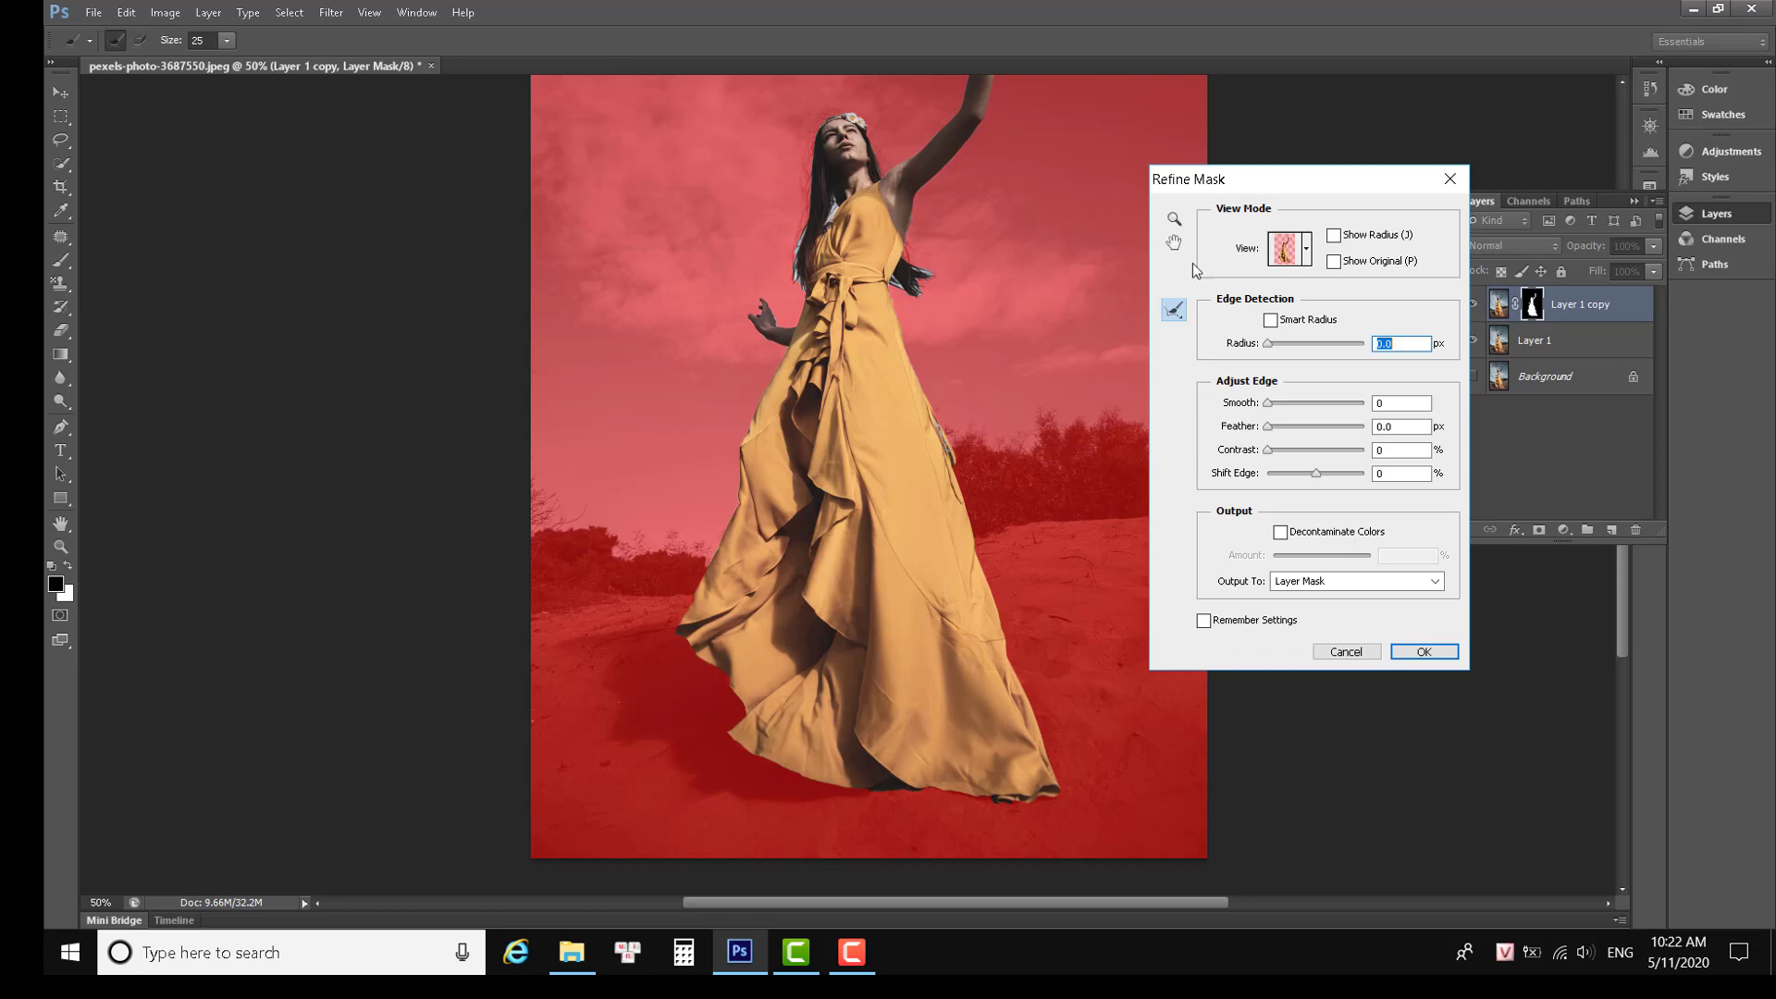
left_click(1290, 248)
left_click(1235, 233)
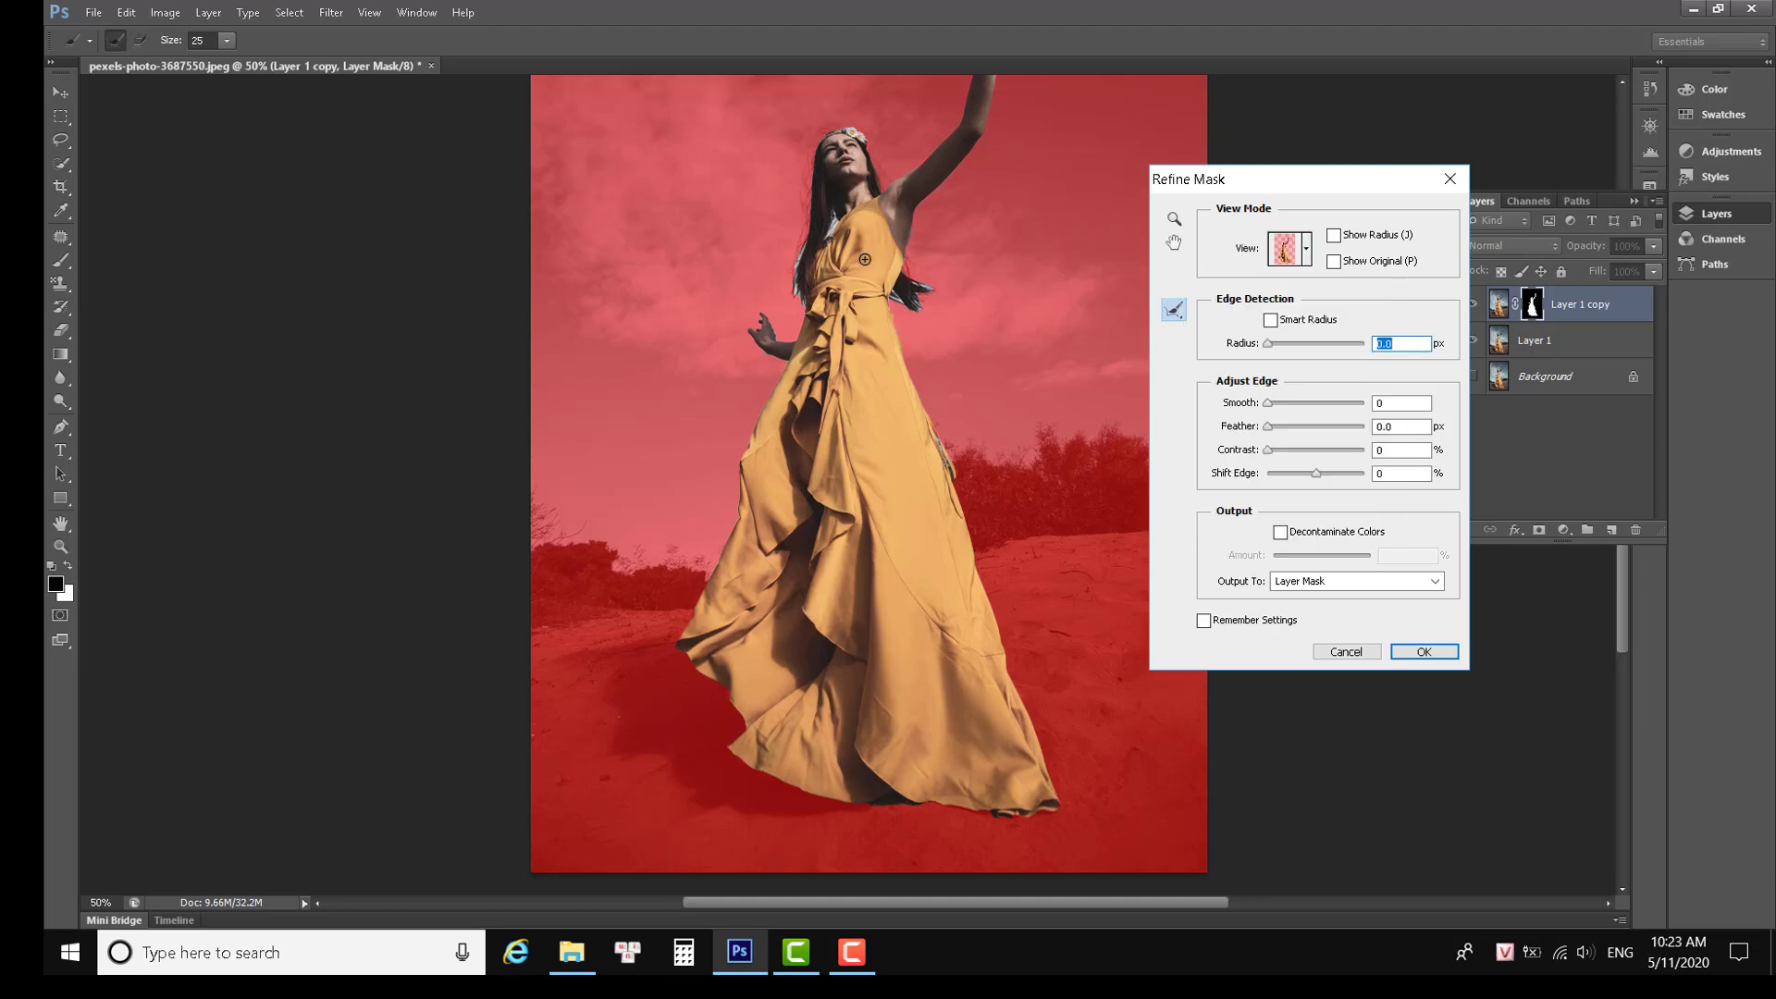
key("ctrl+plus")
key("ctrl+plus")
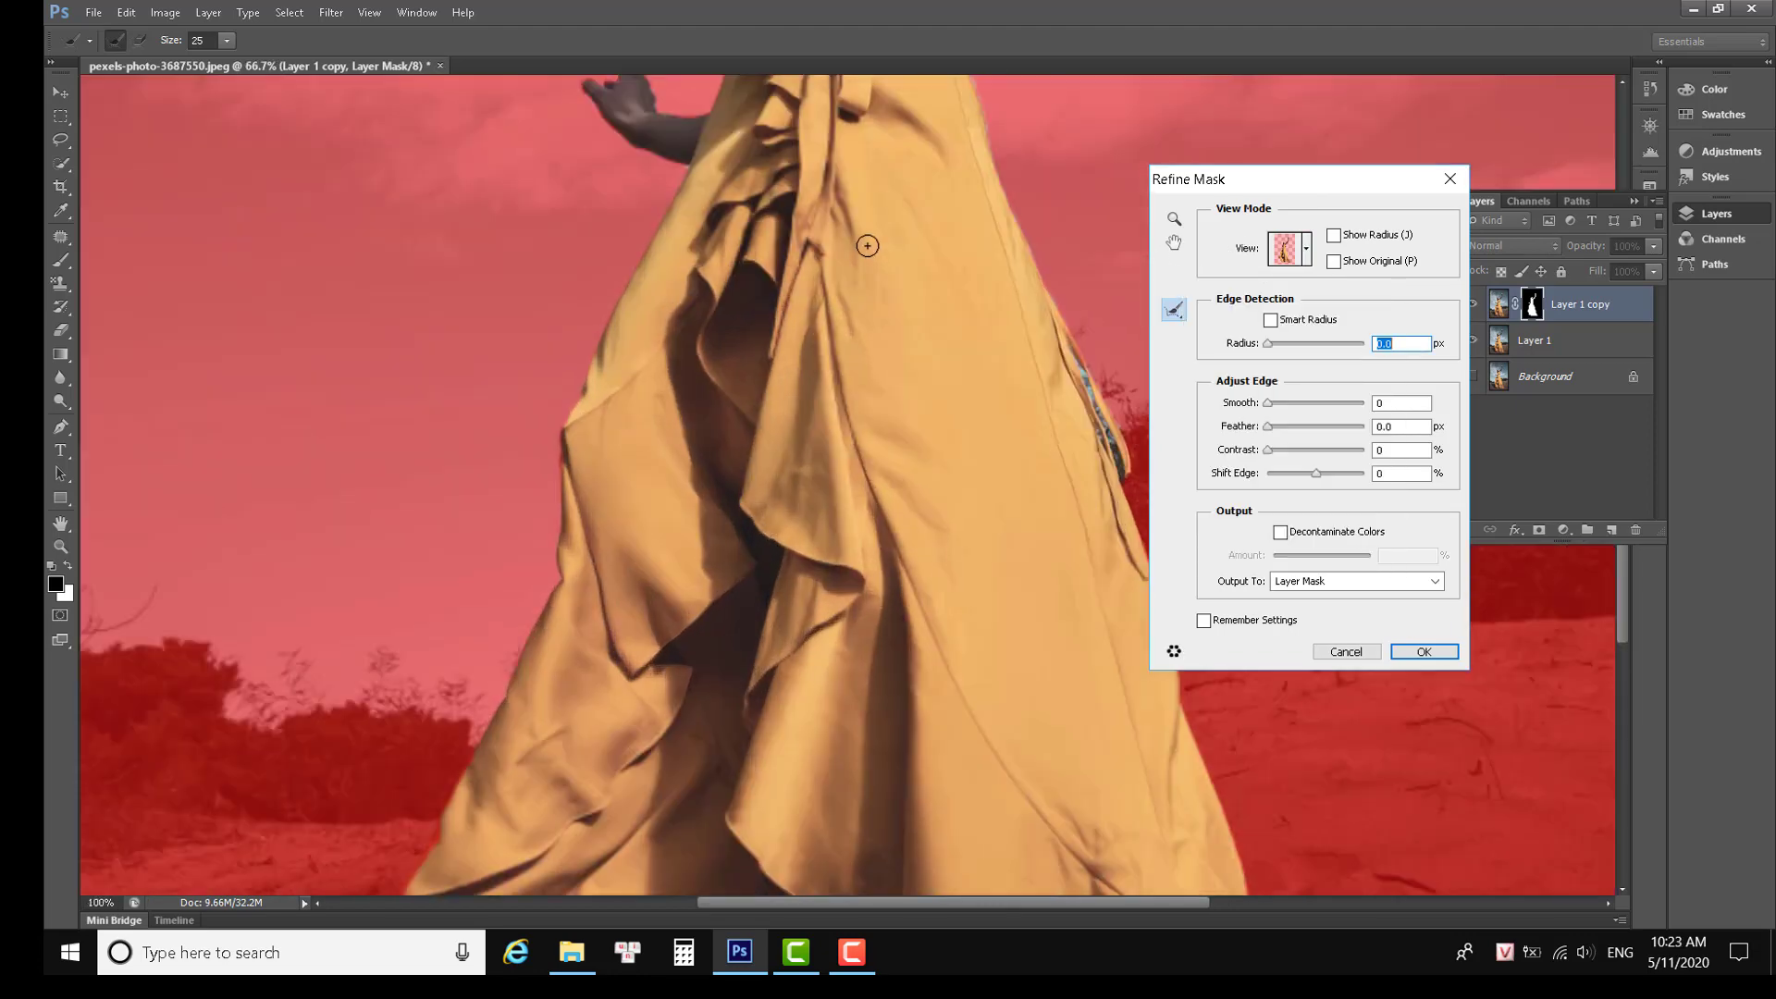
key("ctrl+plus")
mouse_move(956, 155)
left_mouse_down()
mouse_move(936, 627)
mouse_move(886, 544)
mouse_move(845, 694)
left_mouse_up()
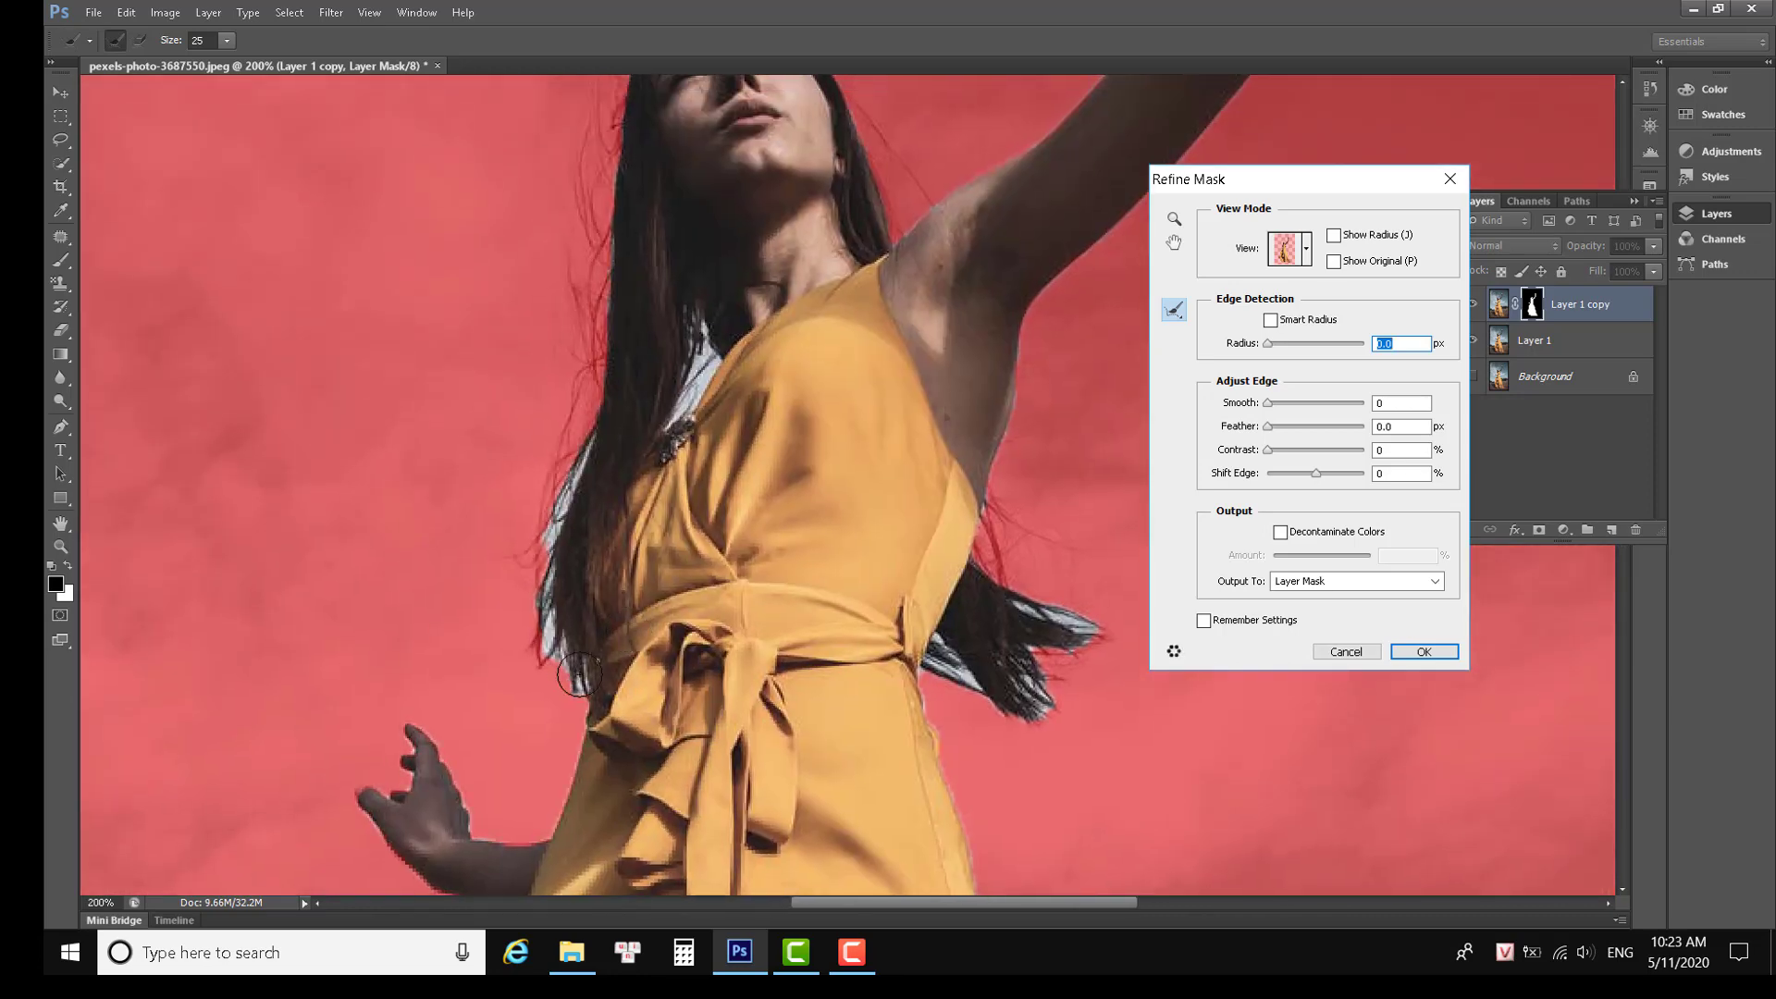
Refine the mask along the left hair edge, hairline, flower crown, hair tips and dress edge.
left_click_drag(579, 678, 561, 495)
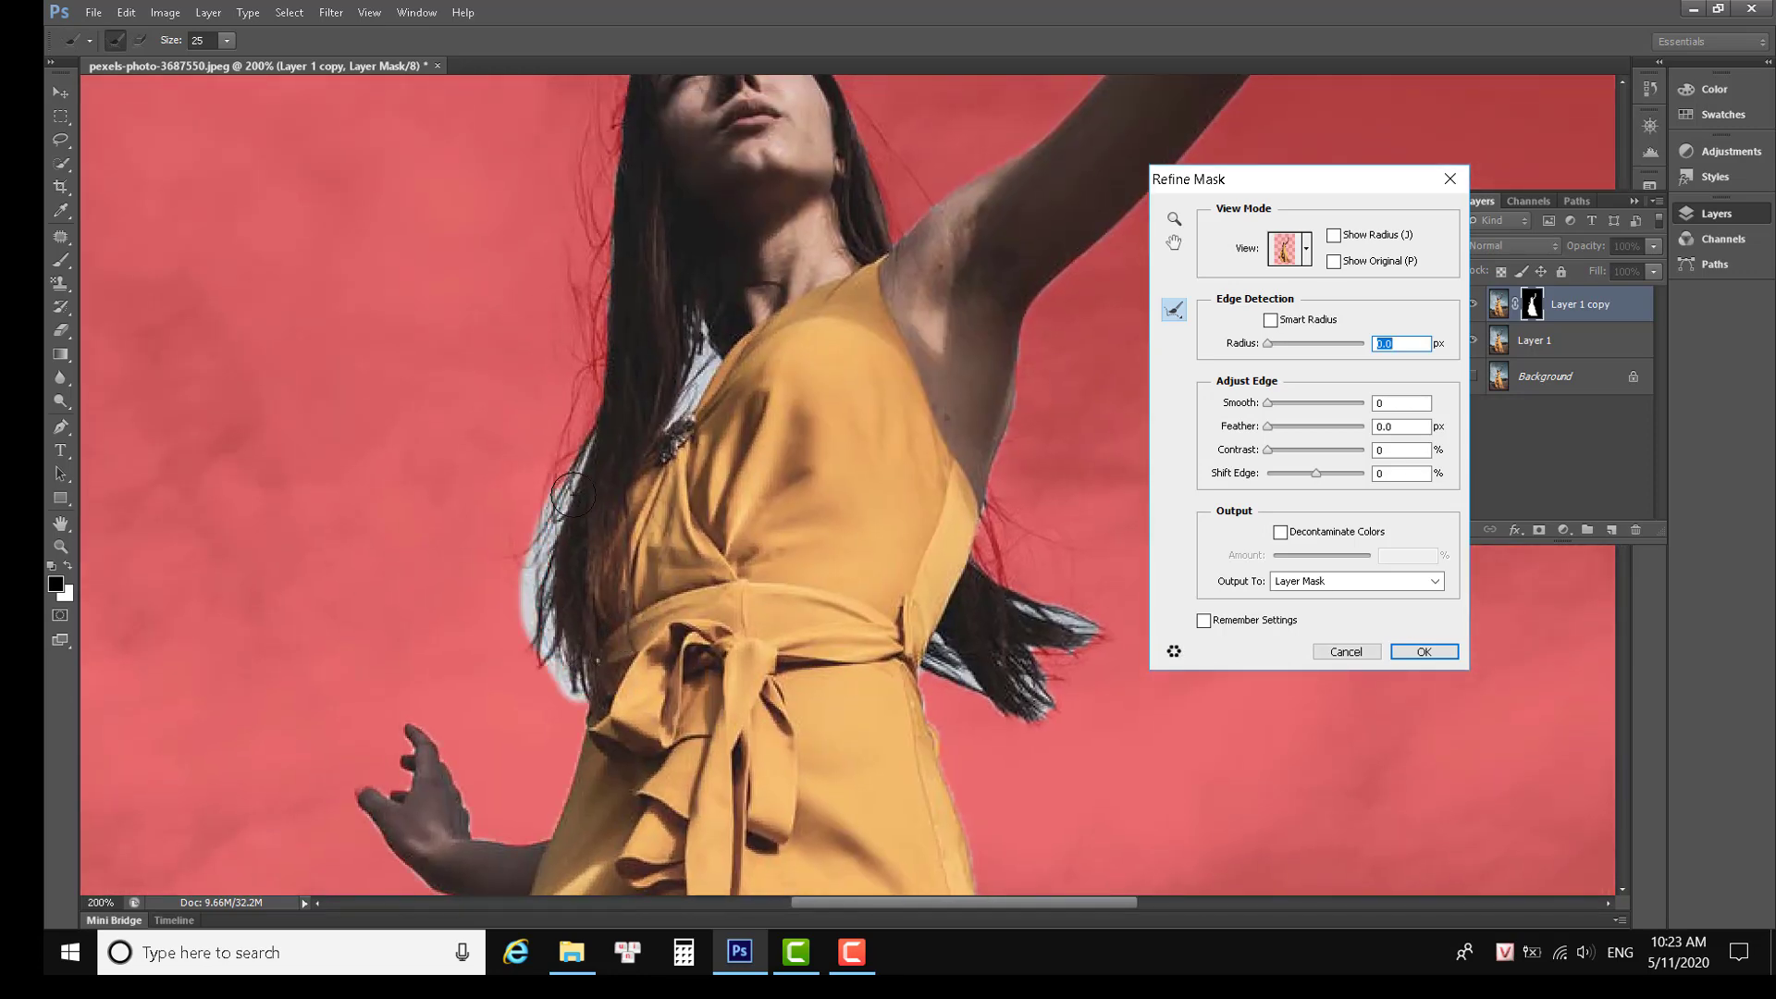
left_click_drag(584, 456, 602, 393)
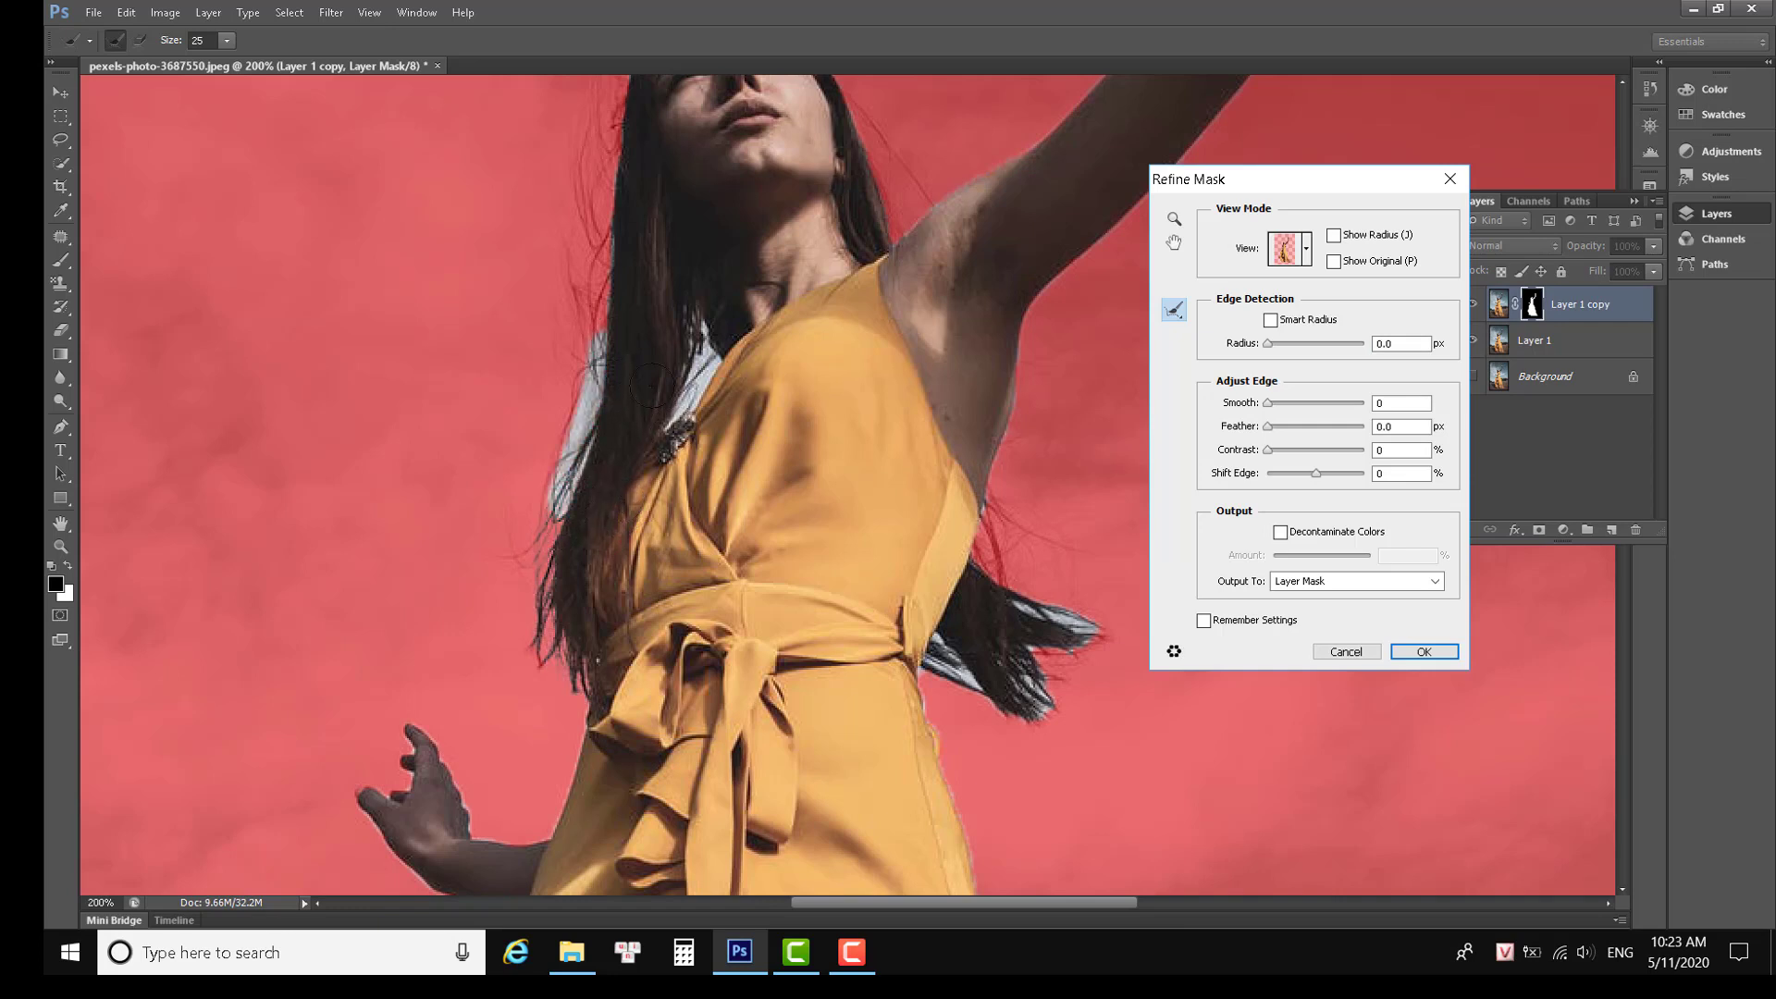
left_click_drag(774, 235, 773, 540)
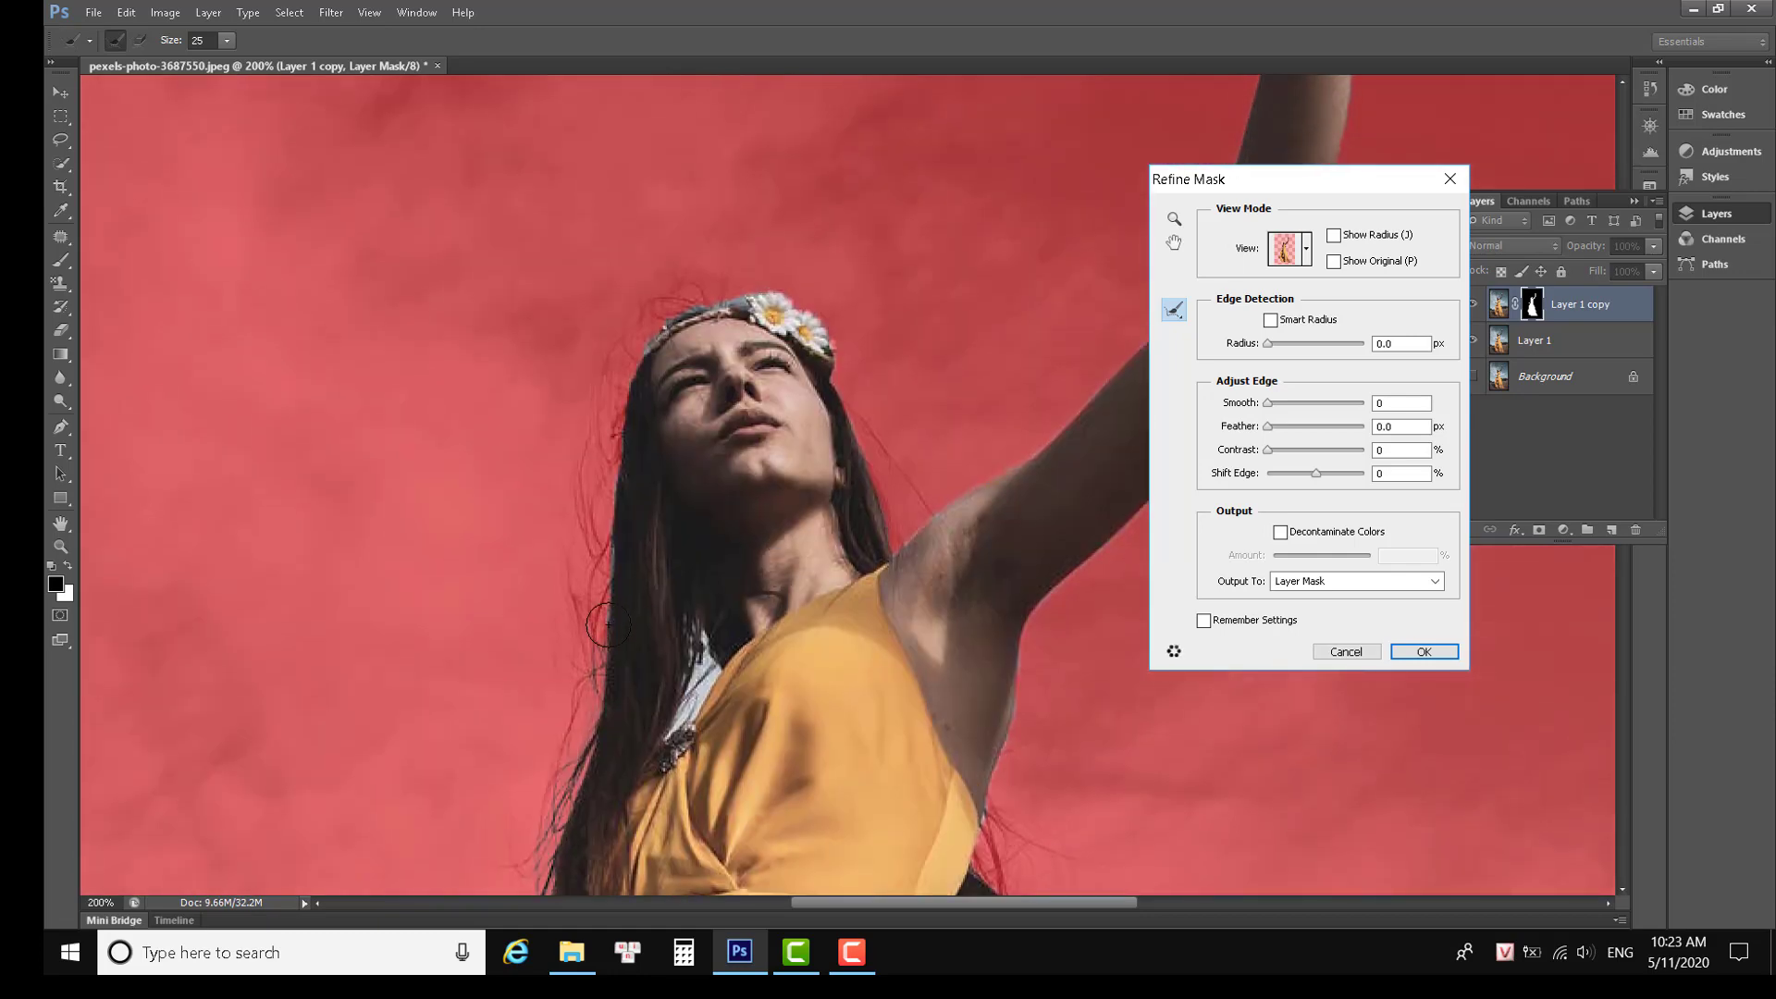
left_click_drag(607, 625, 626, 511)
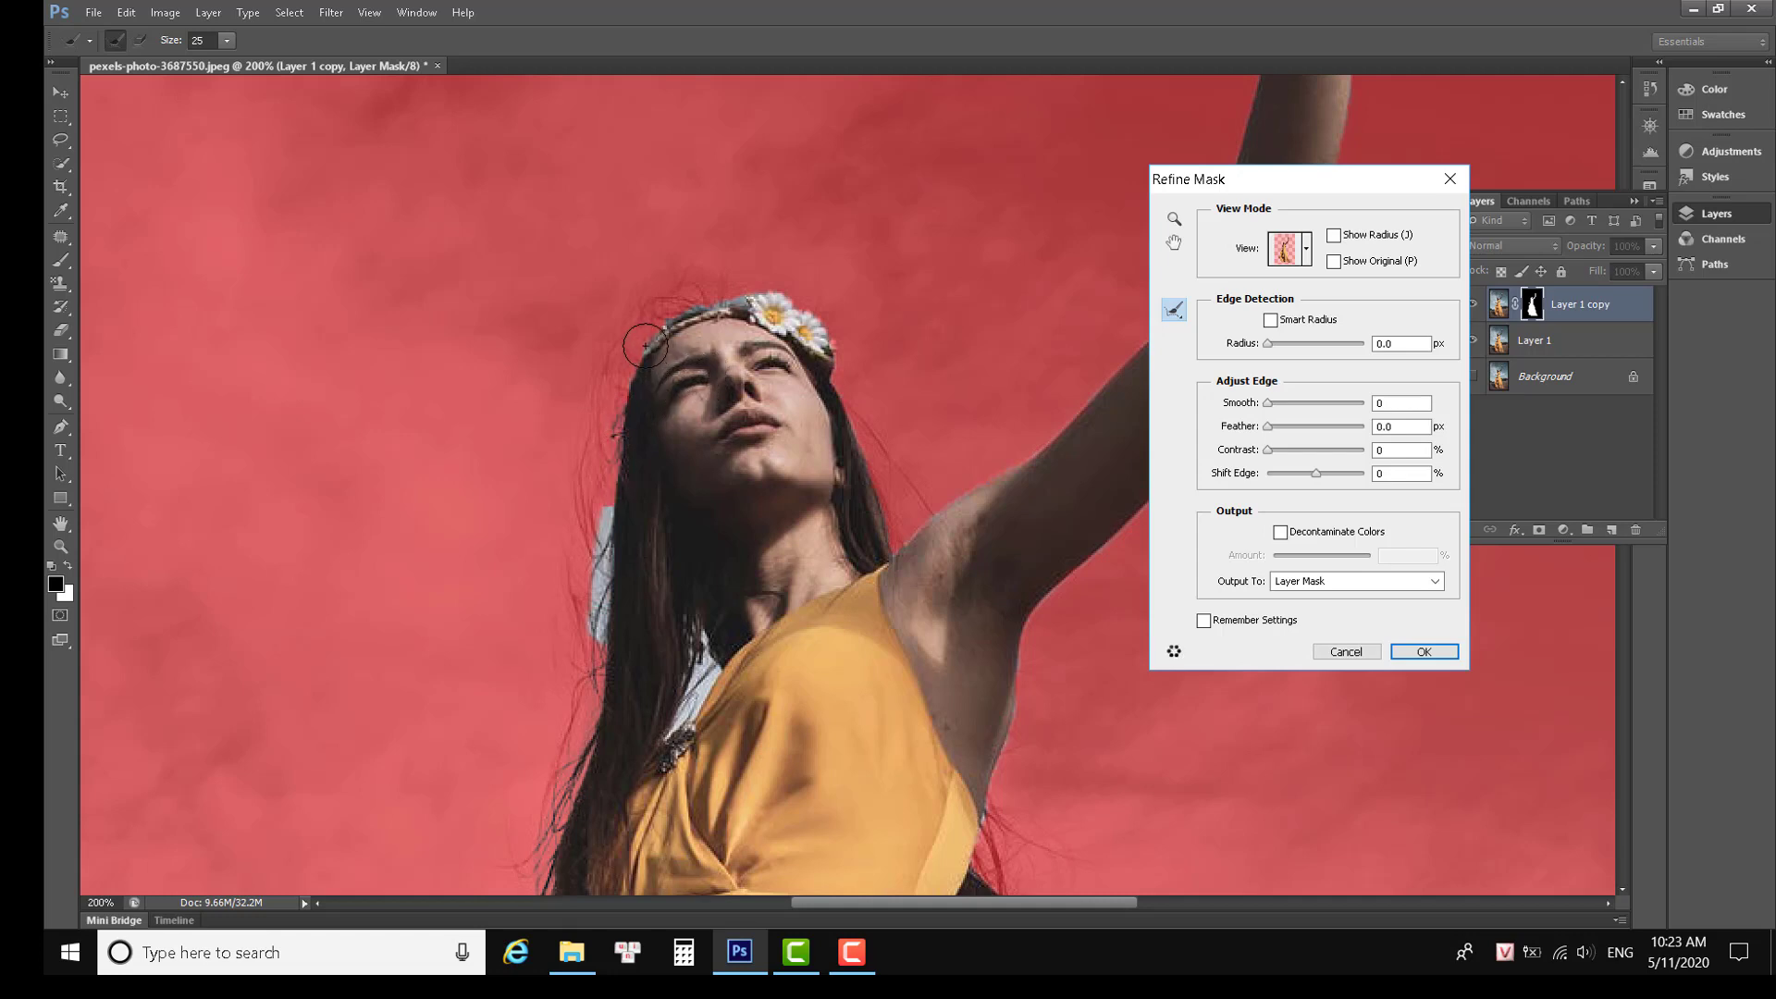
left_click_drag(645, 346, 817, 349)
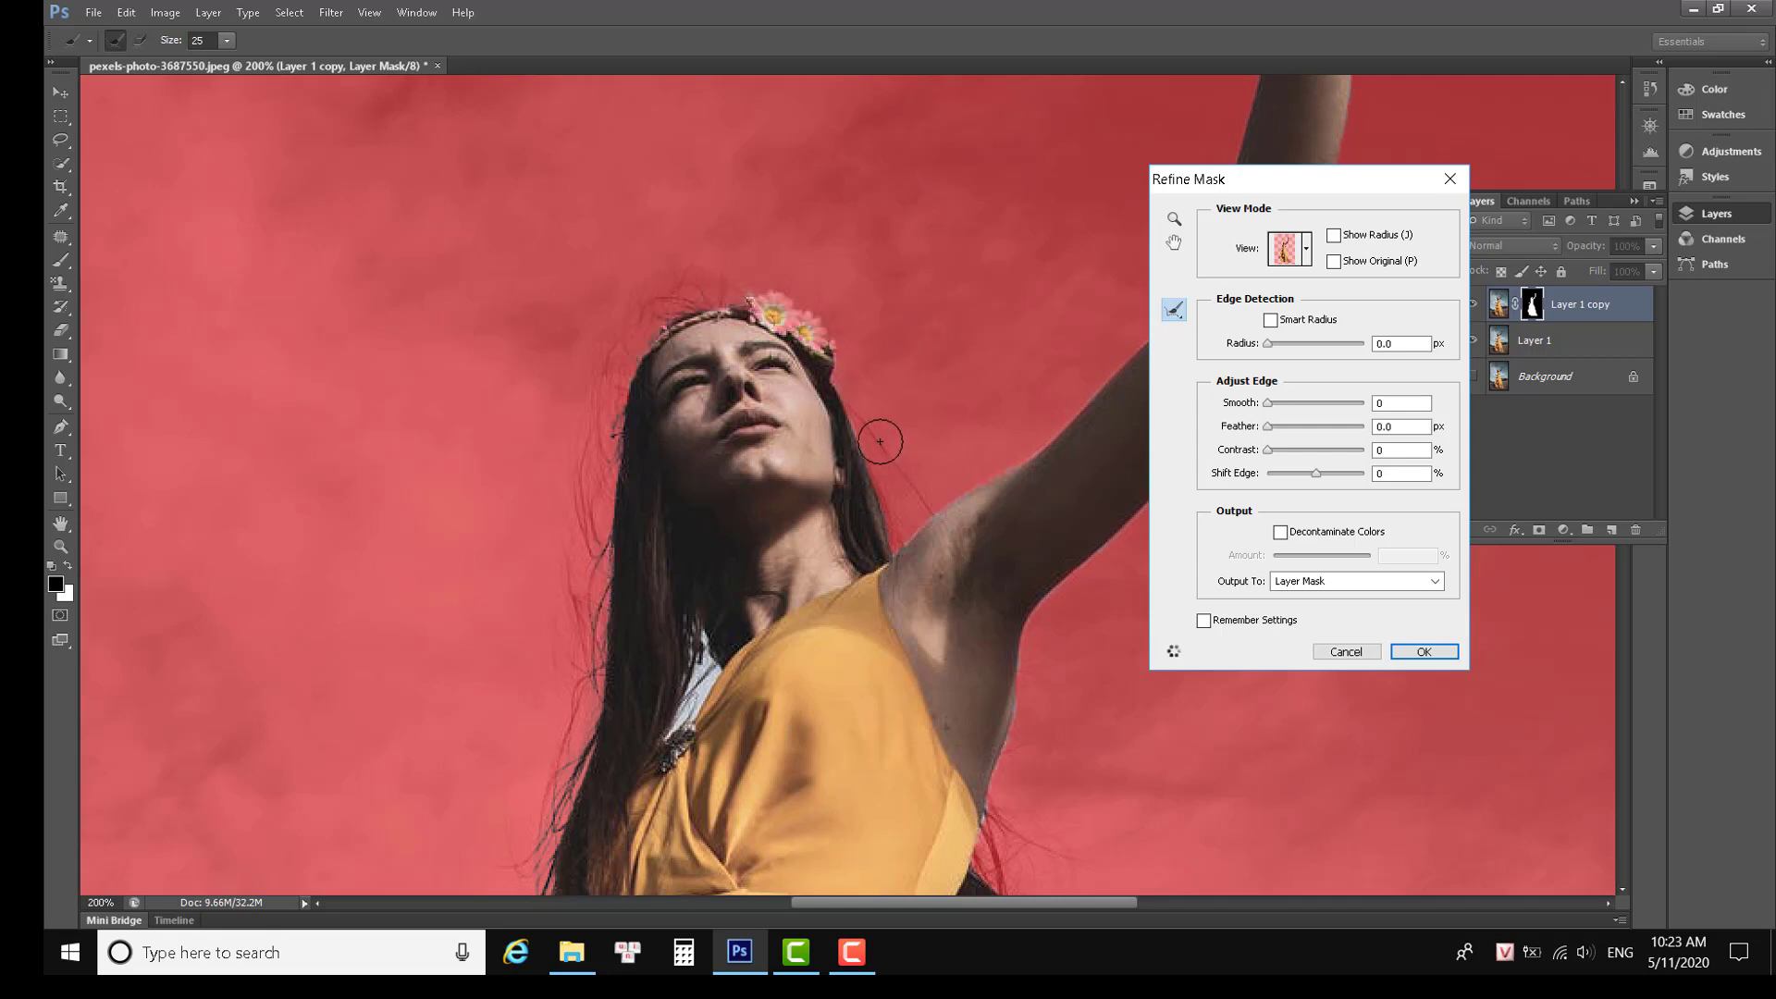
left_click_drag(856, 463, 886, 553)
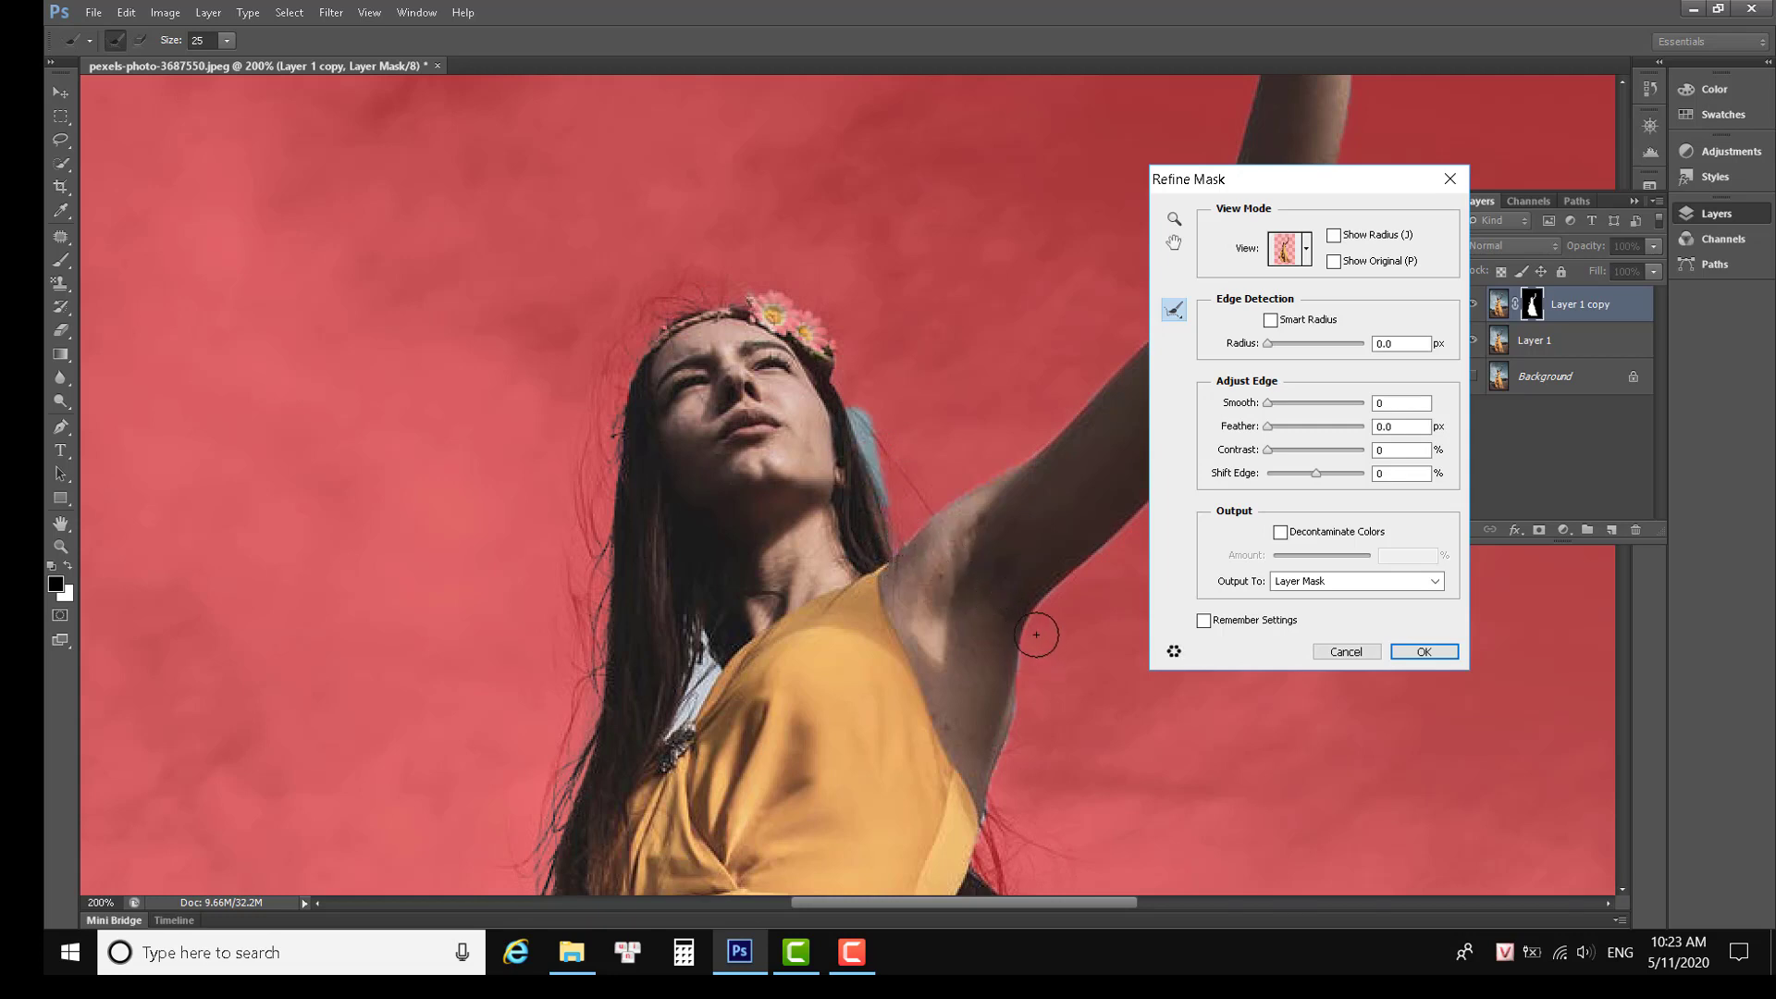
scroll(1018, 527, "down", 5)
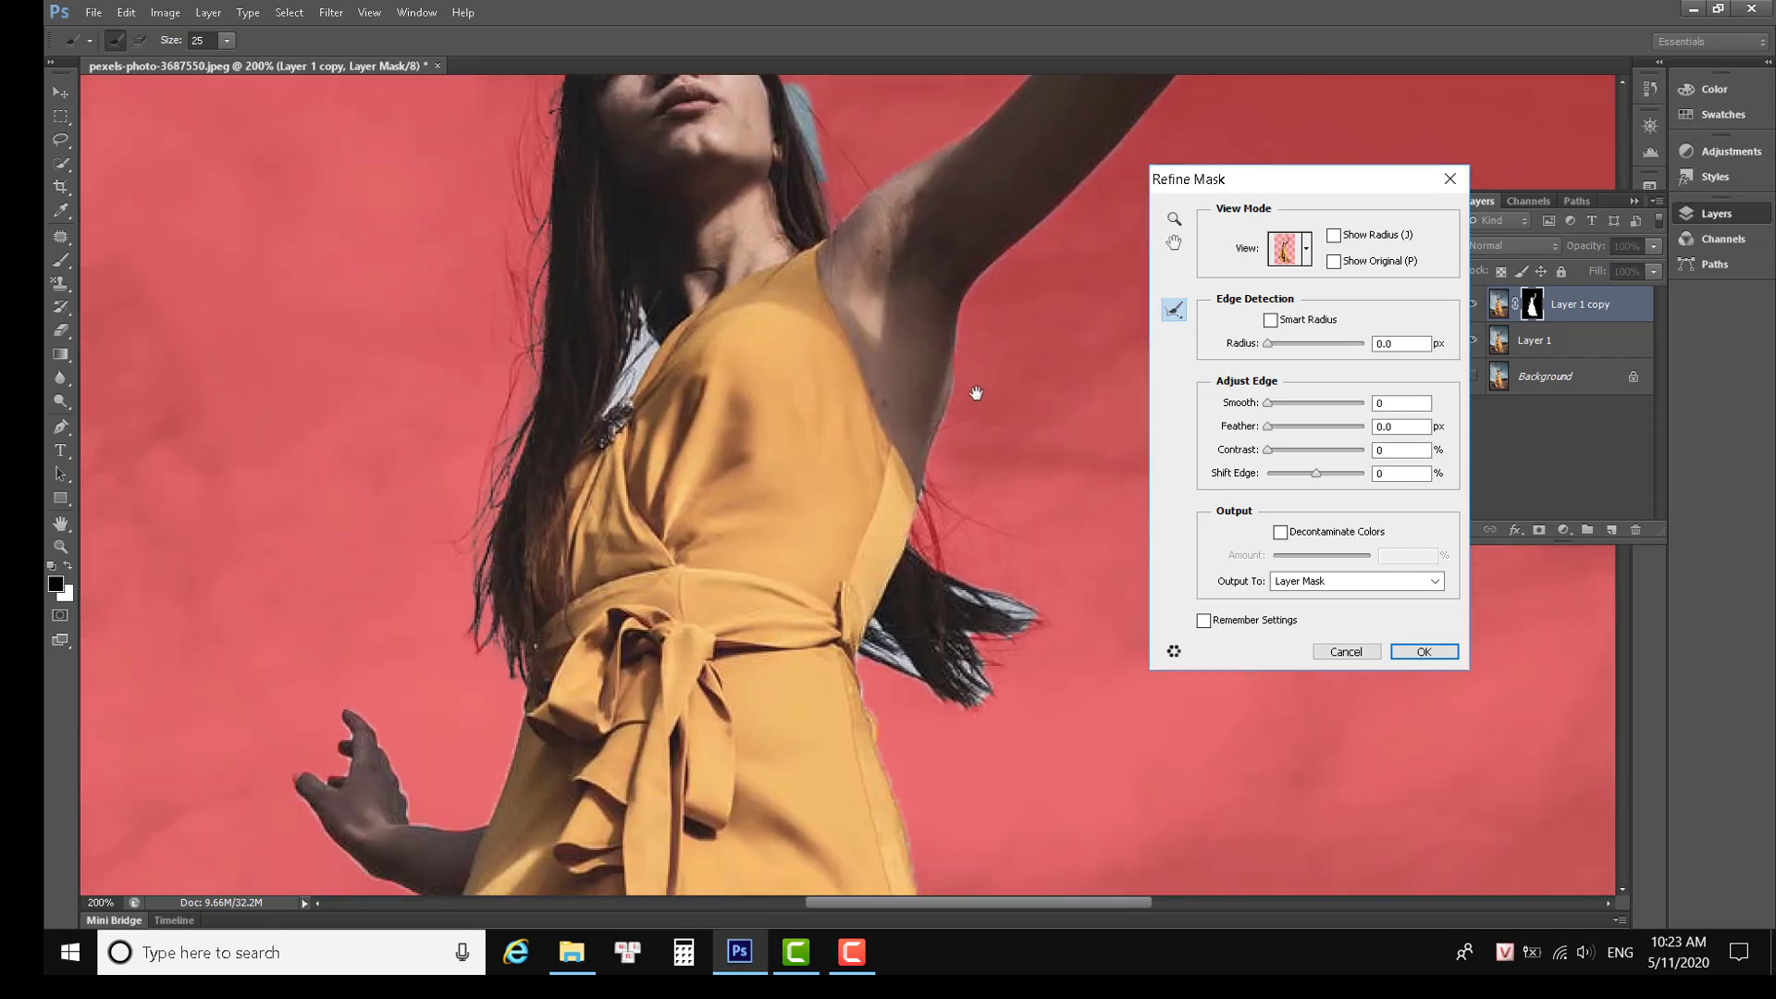
mouse_move(933, 577)
left_mouse_down()
mouse_move(968, 638)
mouse_move(852, 664)
left_mouse_up()
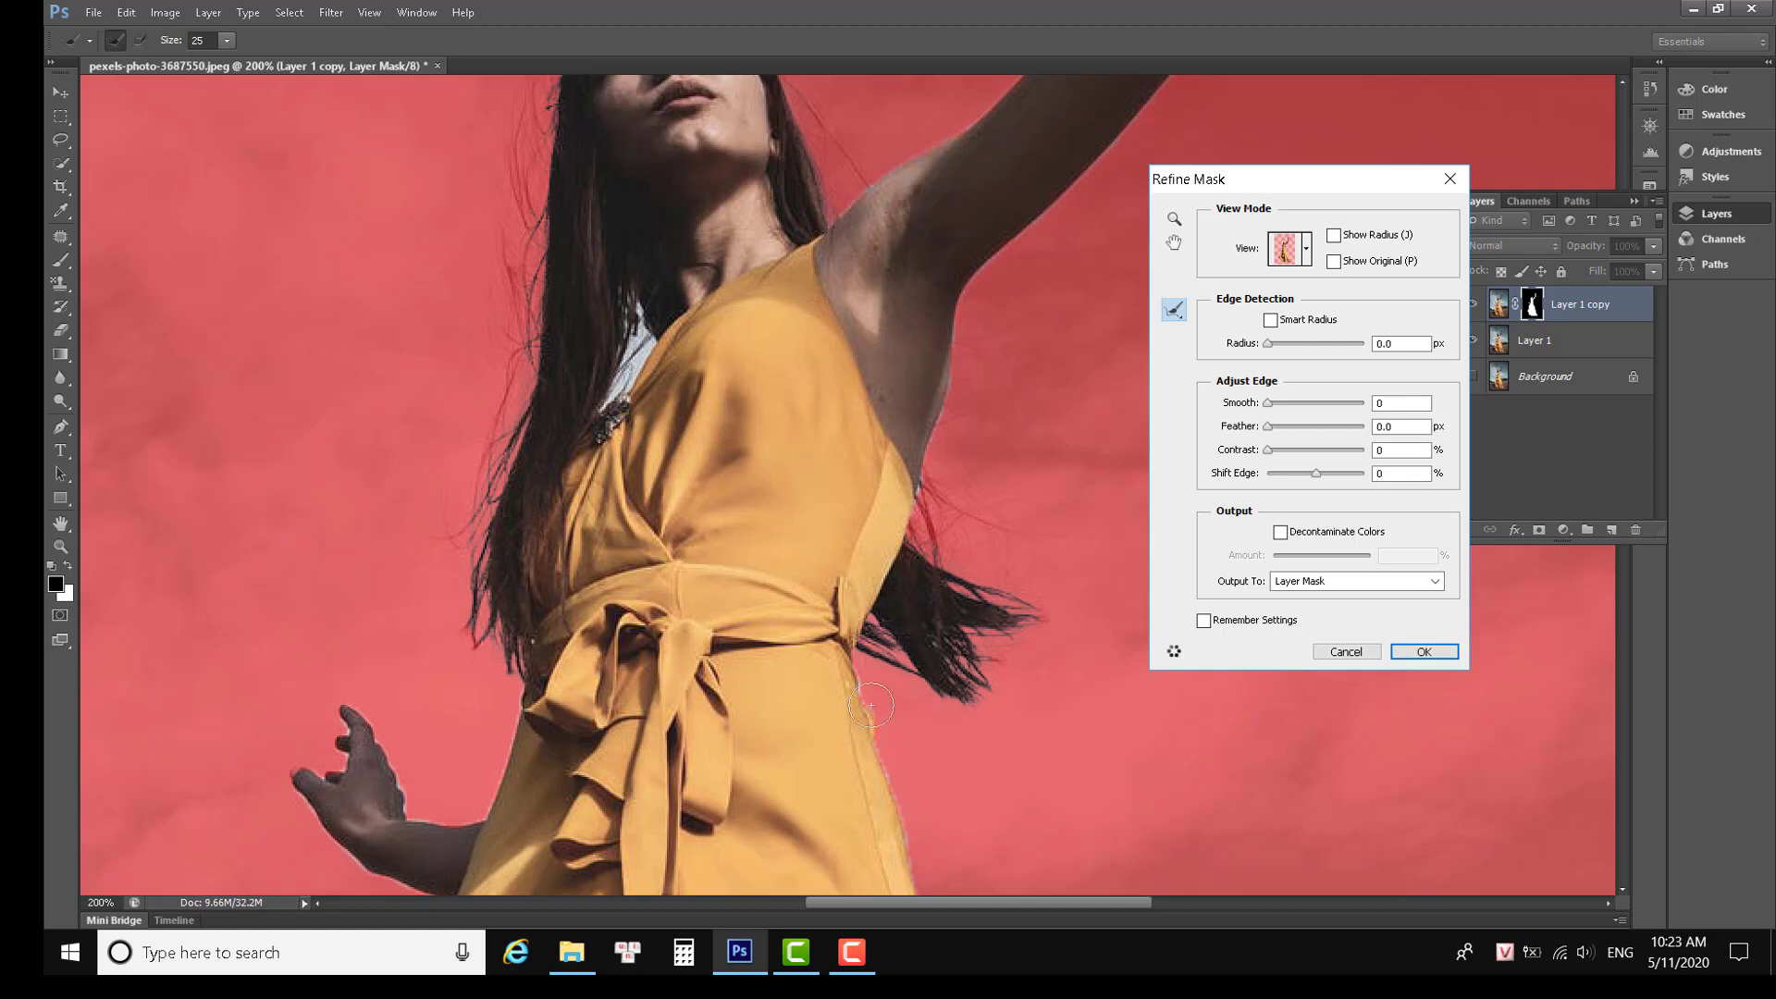
left_click_drag(871, 706, 883, 794)
Refine the mask around the raised hand's fingers and little fingertip.
mouse_move(833, 148)
left_mouse_down()
mouse_move(904, 396)
mouse_move(833, 651)
left_mouse_up()
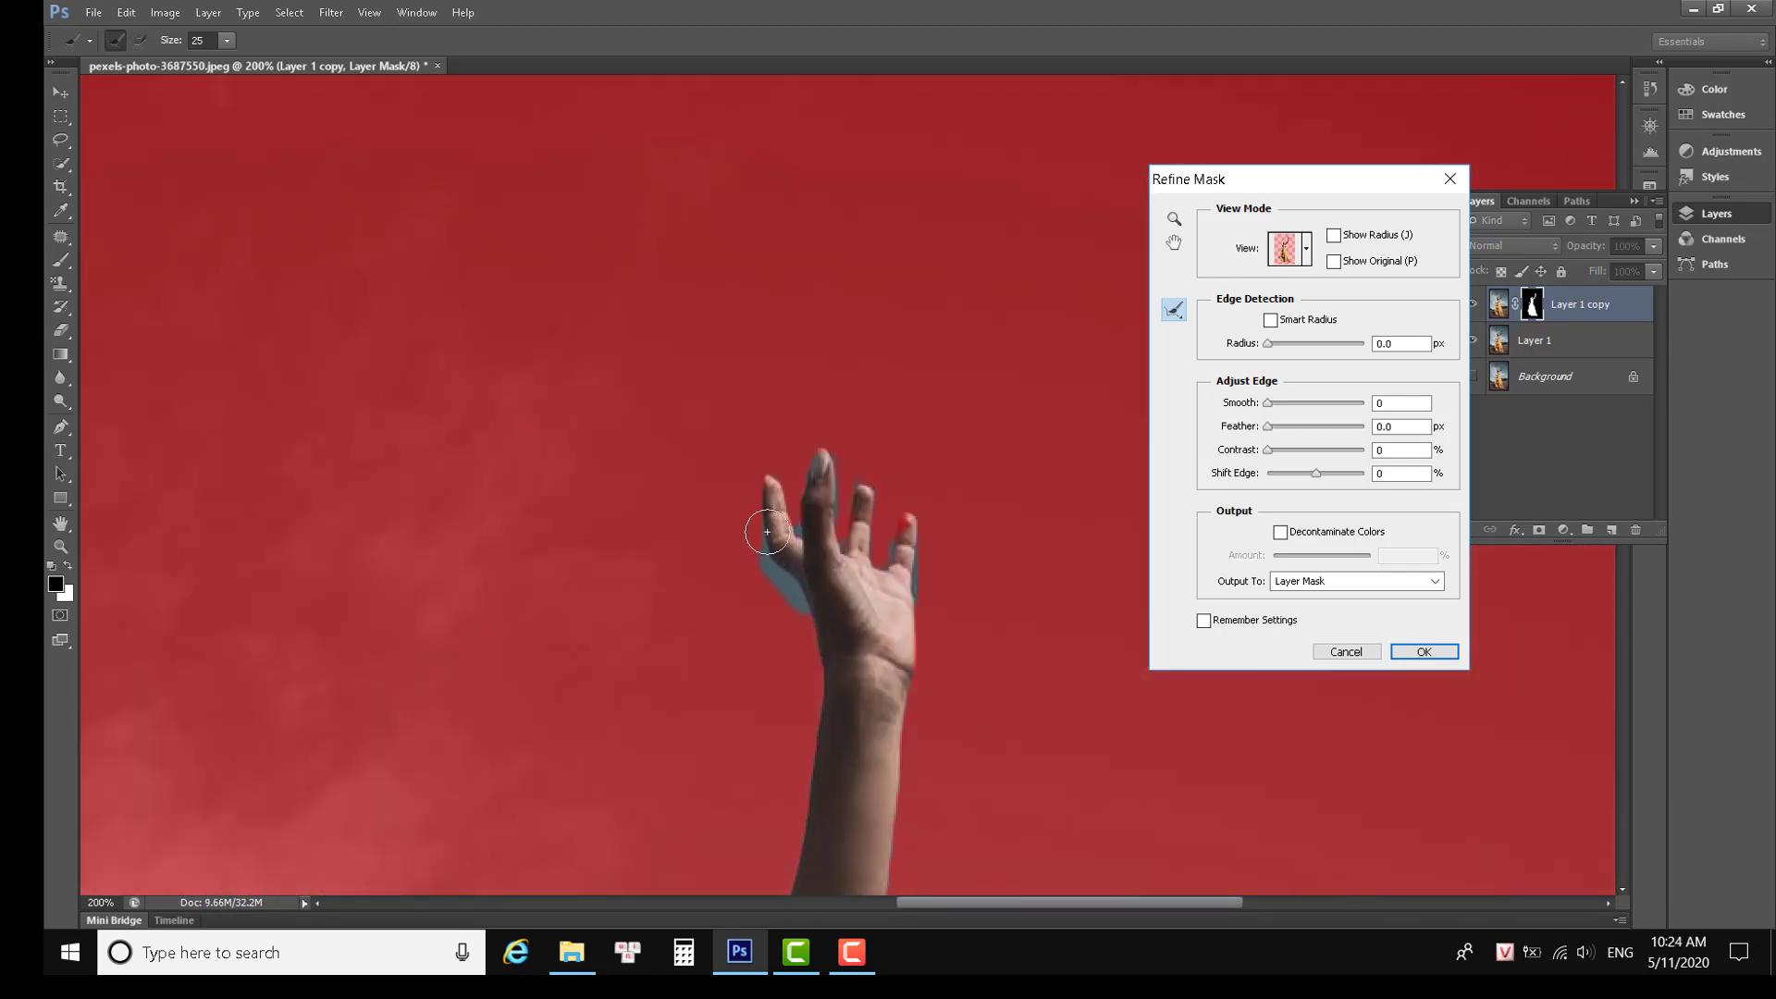
left_click_drag(767, 532, 799, 538)
mouse_move(799, 539)
left_mouse_down()
mouse_move(833, 472)
mouse_move(837, 555)
left_mouse_up()
mouse_move(897, 534)
left_mouse_down()
mouse_move(879, 536)
mouse_move(940, 551)
left_mouse_up()
left_click_drag(911, 517, 906, 520)
left_click_drag(852, 654, 893, 379)
Refine the mask along the dress edge, fold tip and under the hem, then zoom out.
scroll(893, 379, "down", 10)
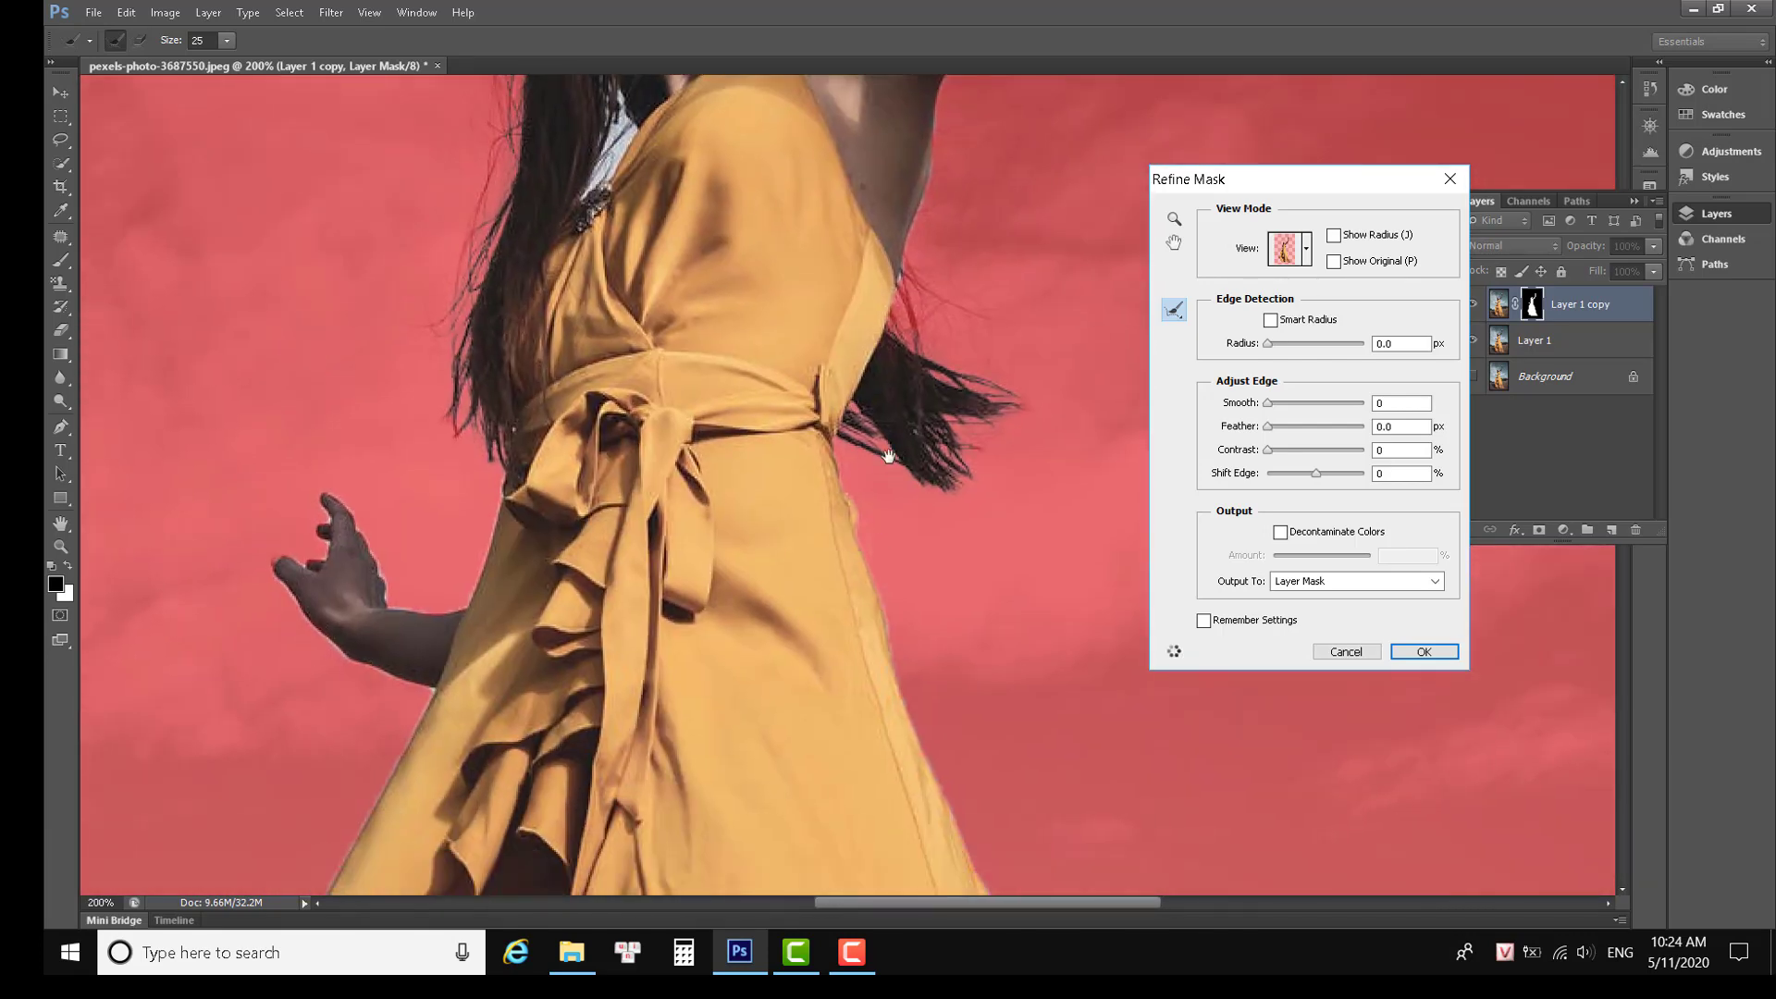
scroll(890, 389, "down", 2)
scroll(875, 389, "down", 3)
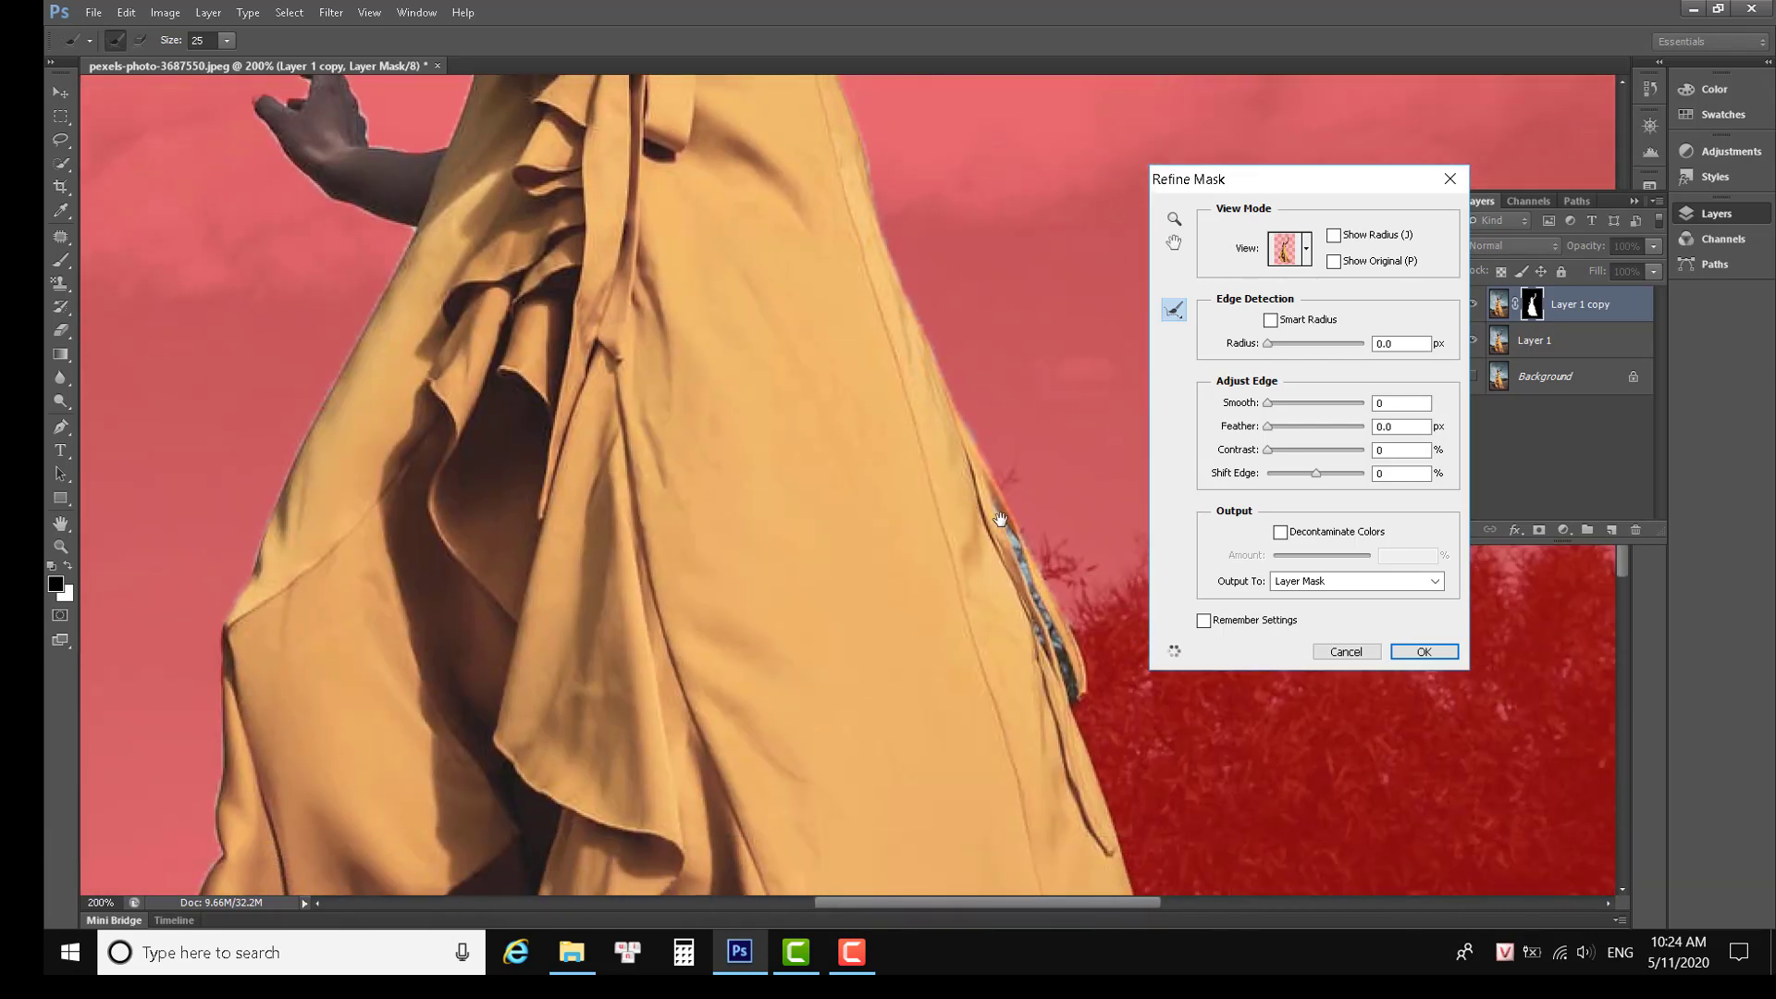
left_click_drag(1076, 698, 1005, 516)
left_click_drag(515, 528, 662, 277)
mouse_move(683, 579)
left_mouse_down()
mouse_move(806, 596)
mouse_move(723, 394)
left_mouse_up()
mouse_move(227, 512)
left_mouse_down()
mouse_move(238, 472)
mouse_move(250, 500)
left_mouse_up()
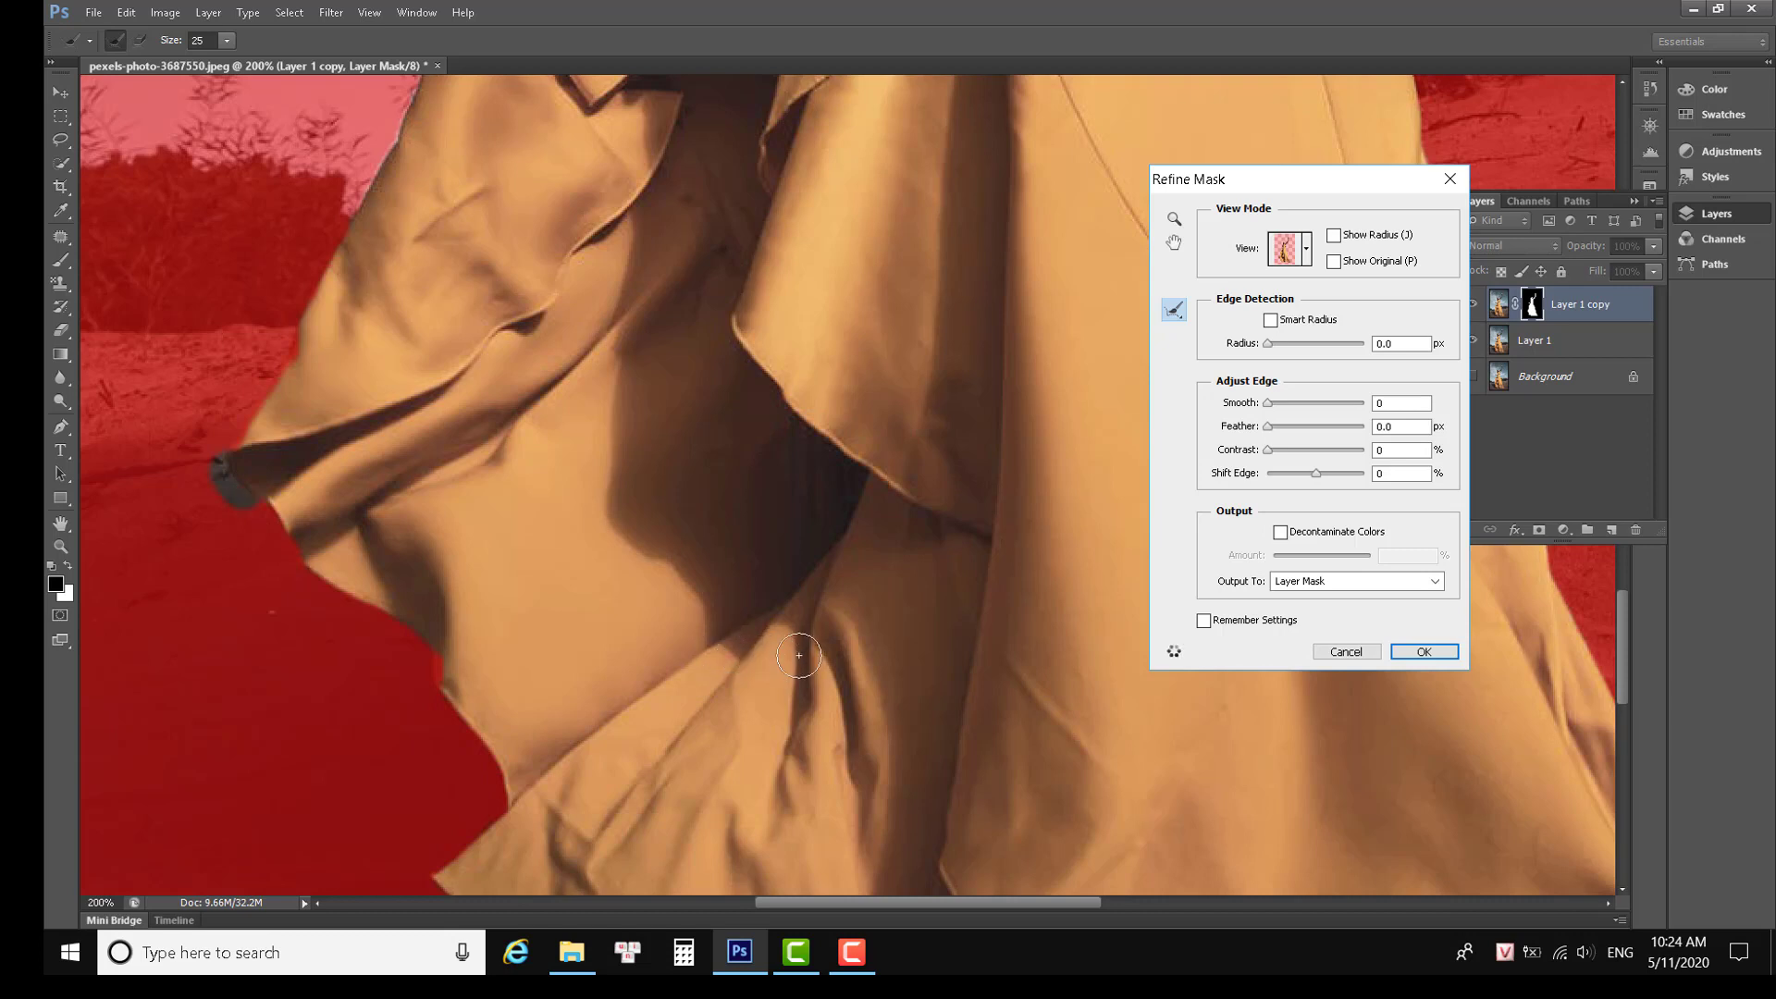
left_click_drag(844, 646, 817, 460)
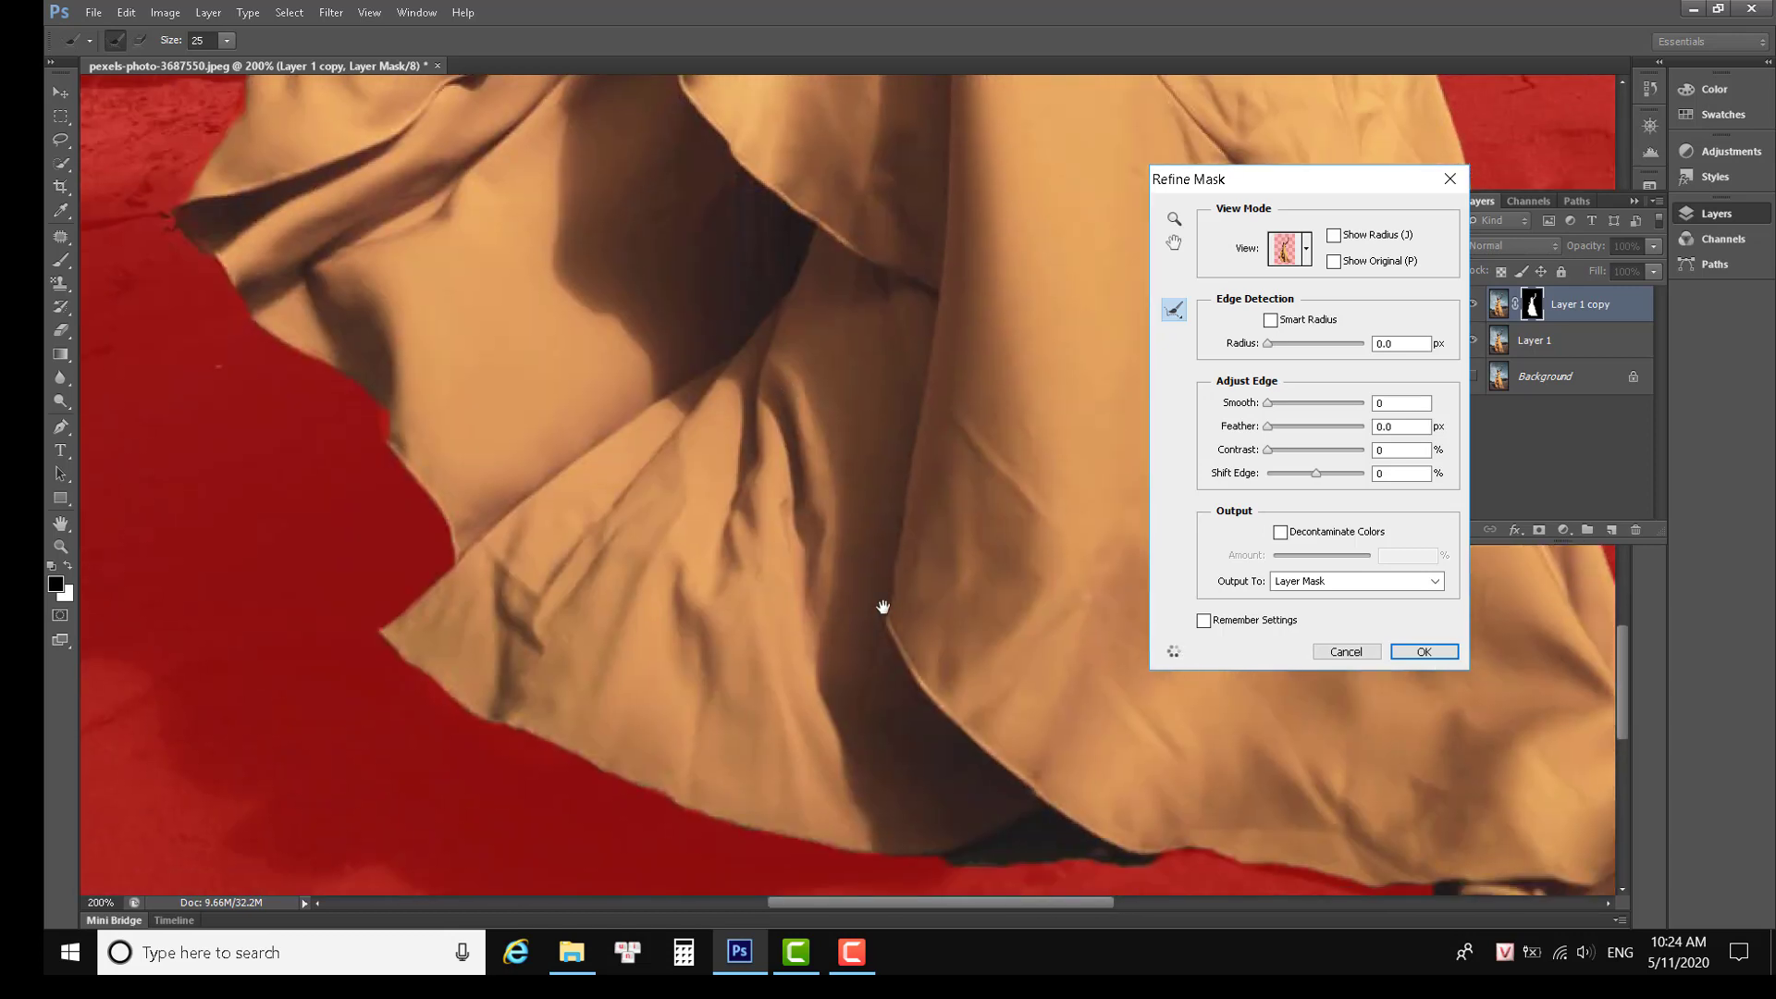
mouse_move(880, 607)
left_mouse_down()
mouse_move(718, 403)
mouse_move(463, 416)
left_mouse_up()
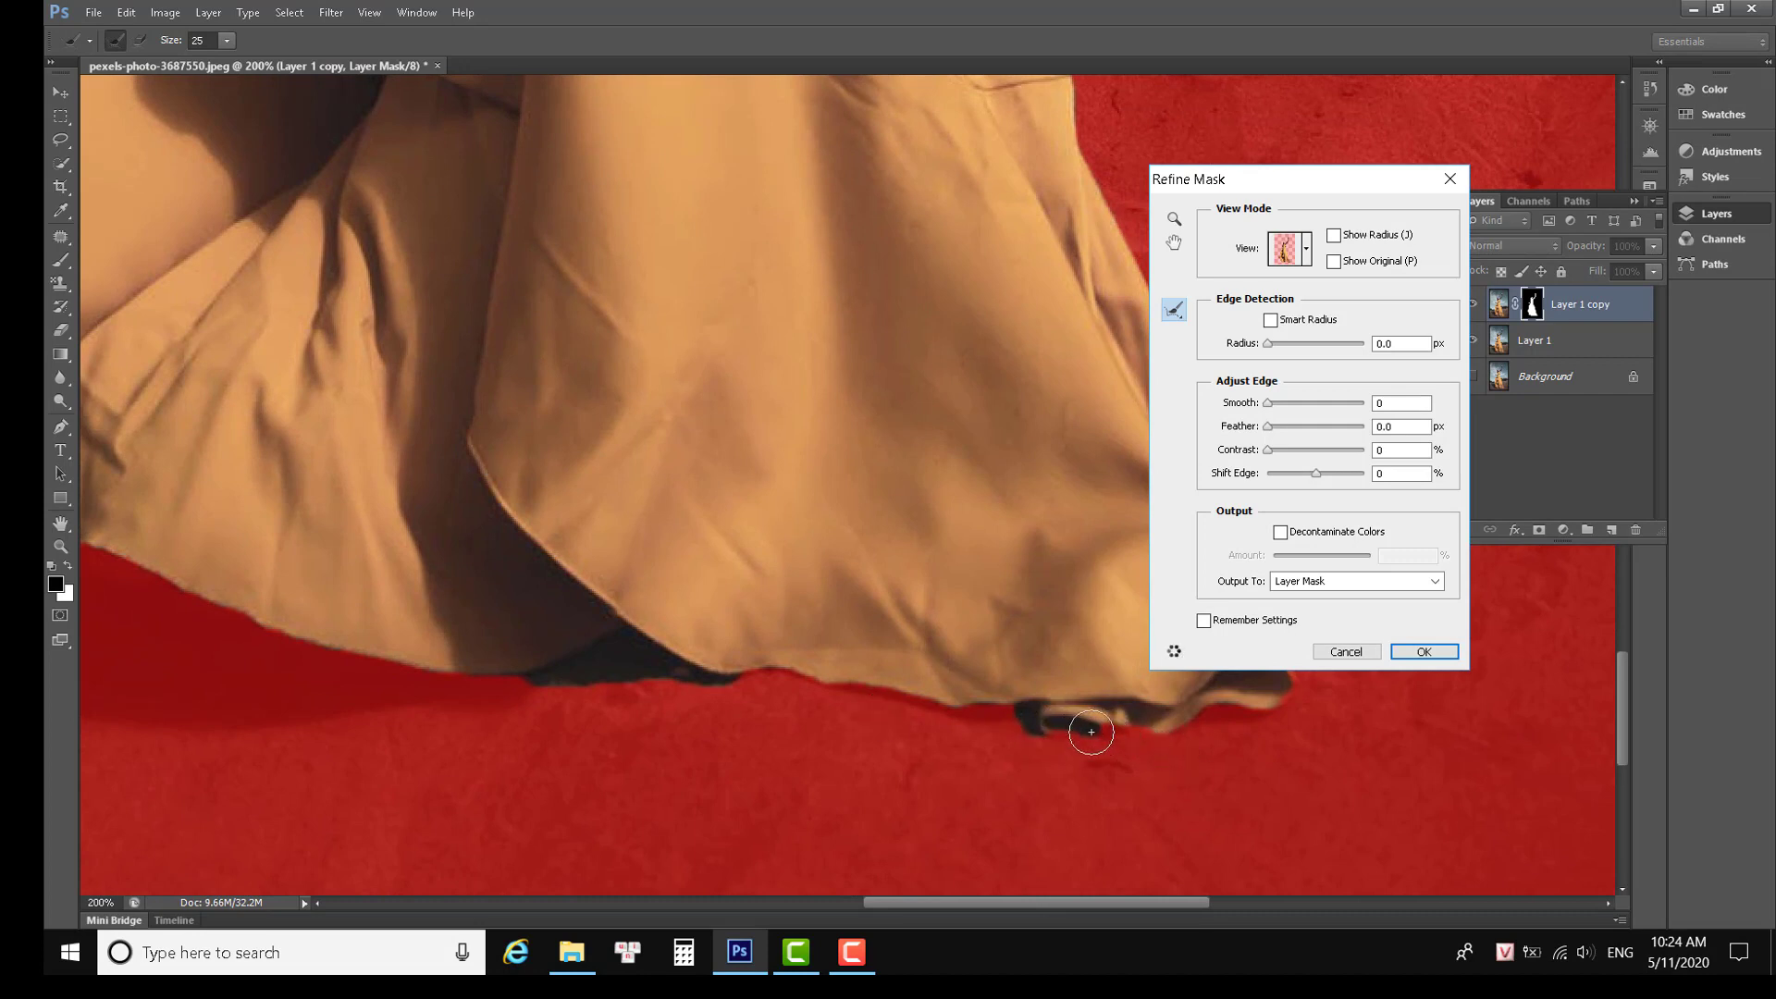
left_click_drag(1063, 725, 1002, 707)
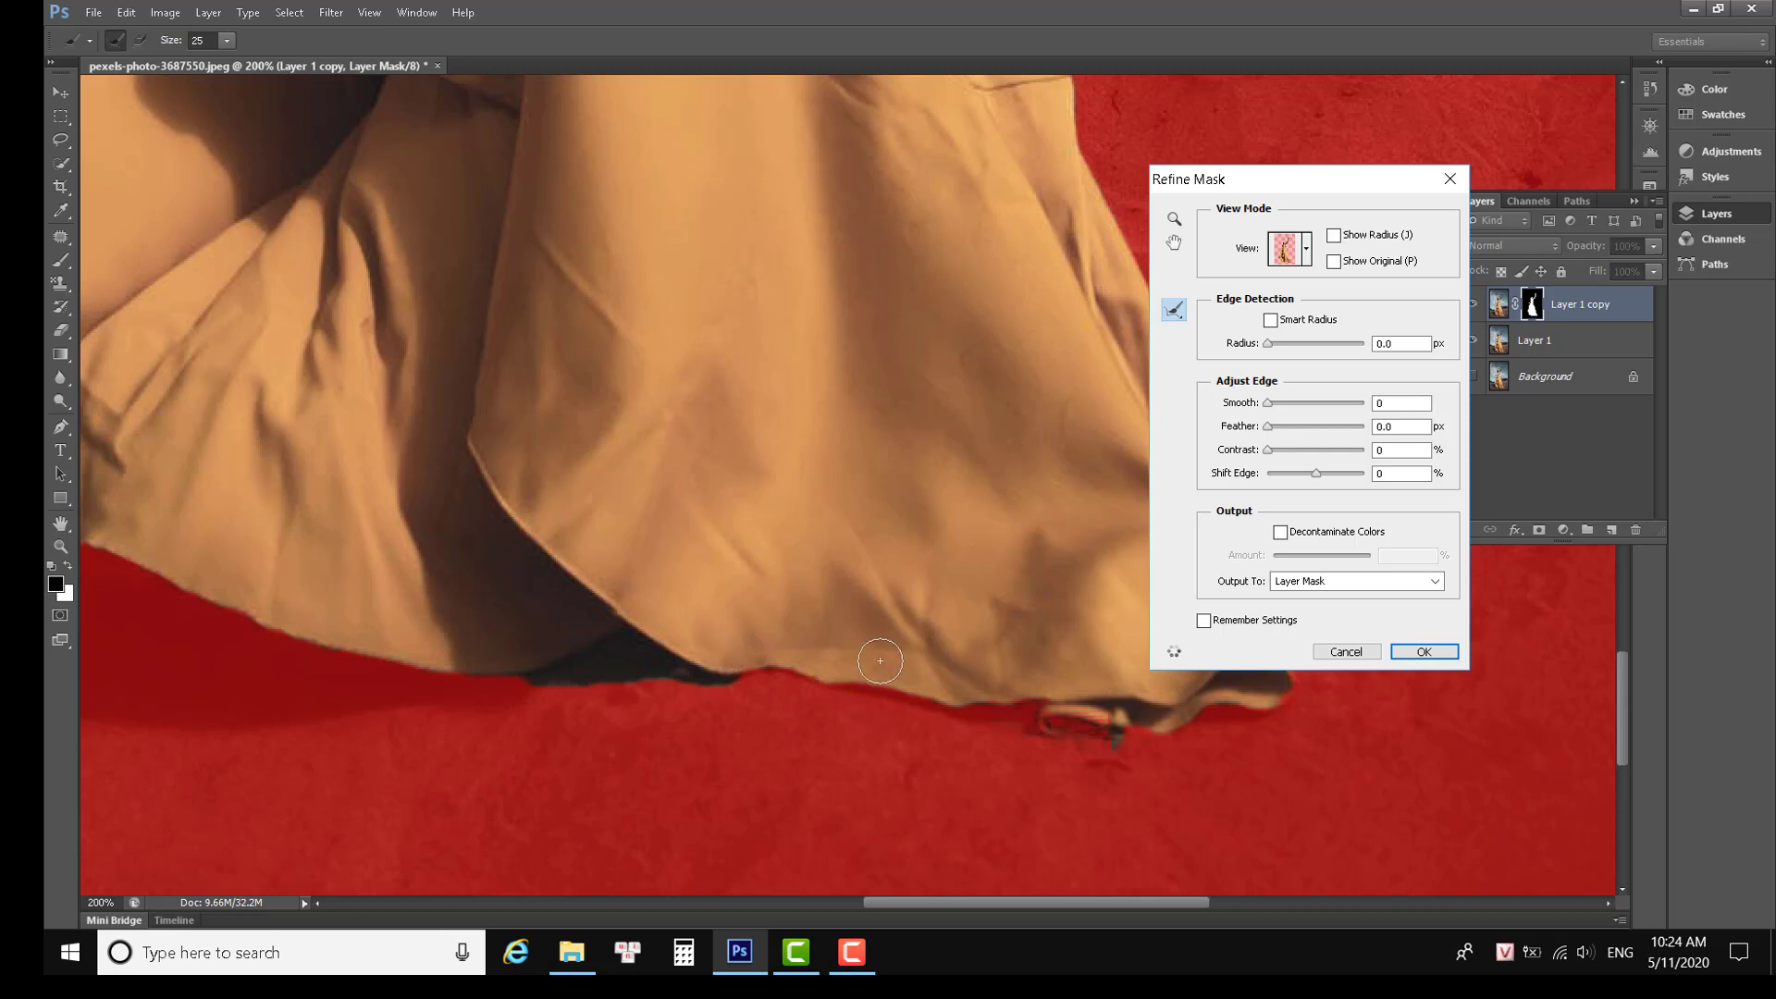
key("ctrl+minus")
key("ctrl+minus")
key("ctrl+minus")
key("ctrl+minus")
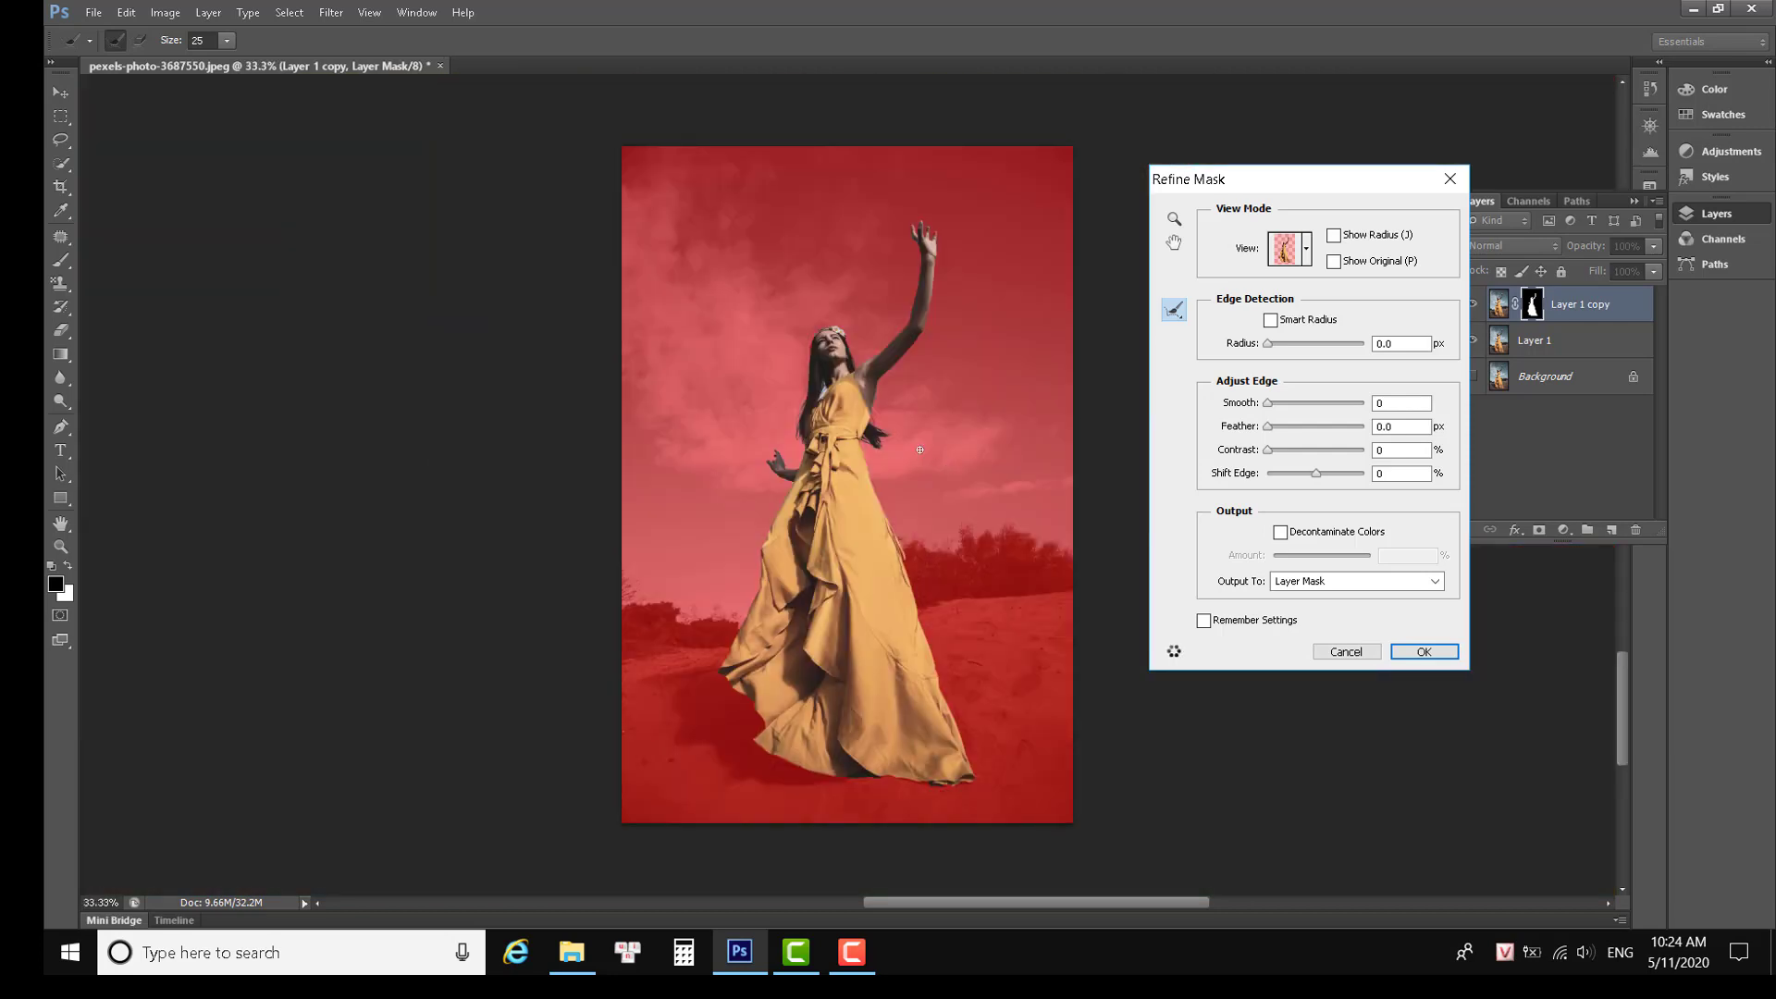
Apply the mask refinement and load the woman's mask as a selection.
left_click(1427, 653)
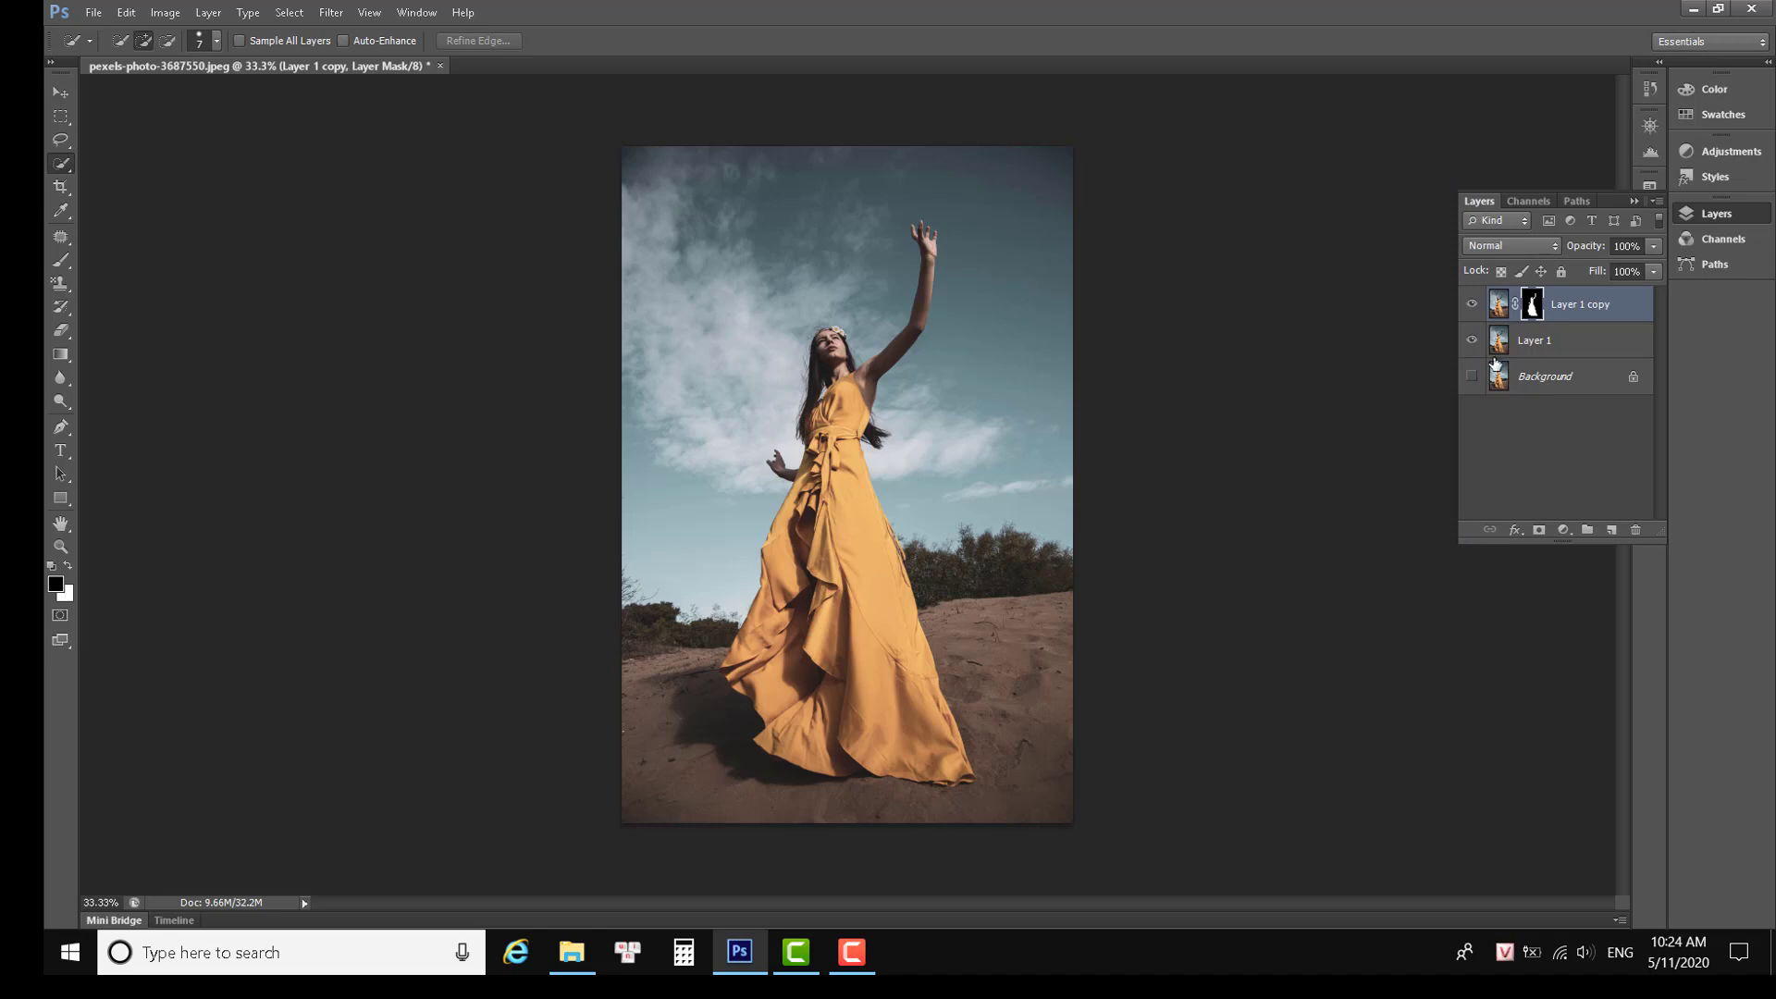
left_click(1472, 305)
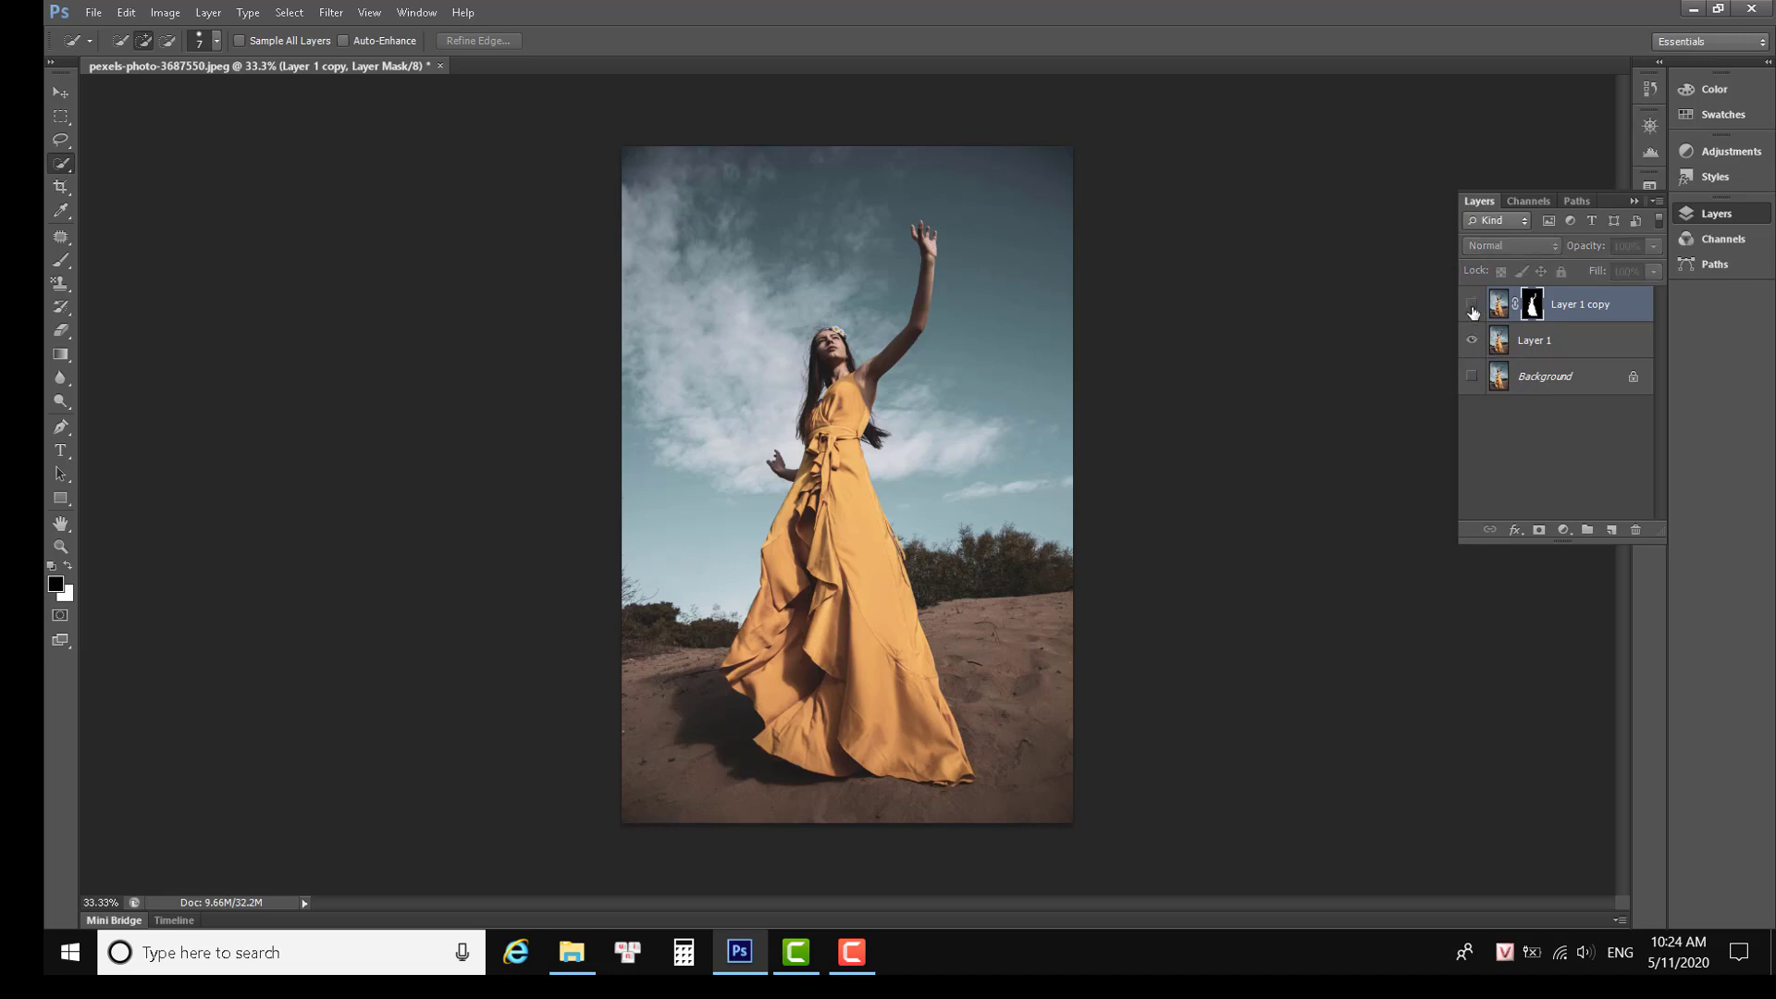
left_click(1472, 306)
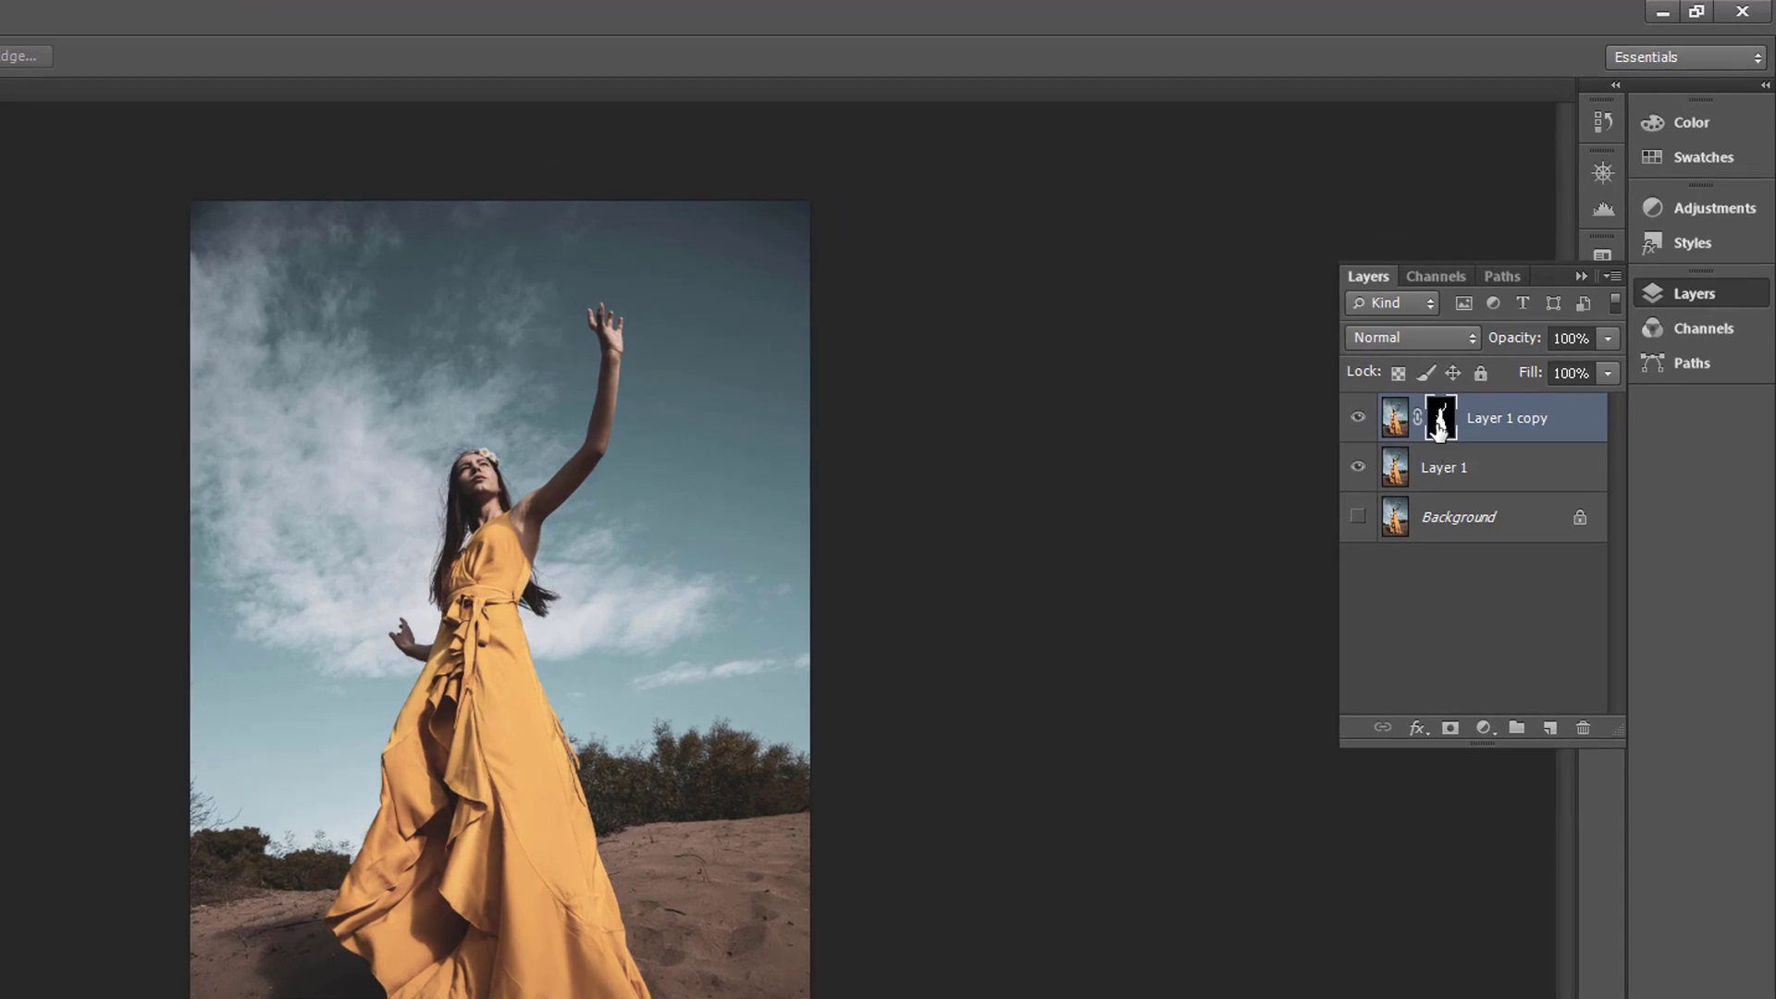
left_click_drag(1444, 425, 1446, 429)
left_click(1447, 430, "ctrl")
On Layer 1 with the copy hidden, expand the selection by 10 pixels.
left_click(1445, 470)
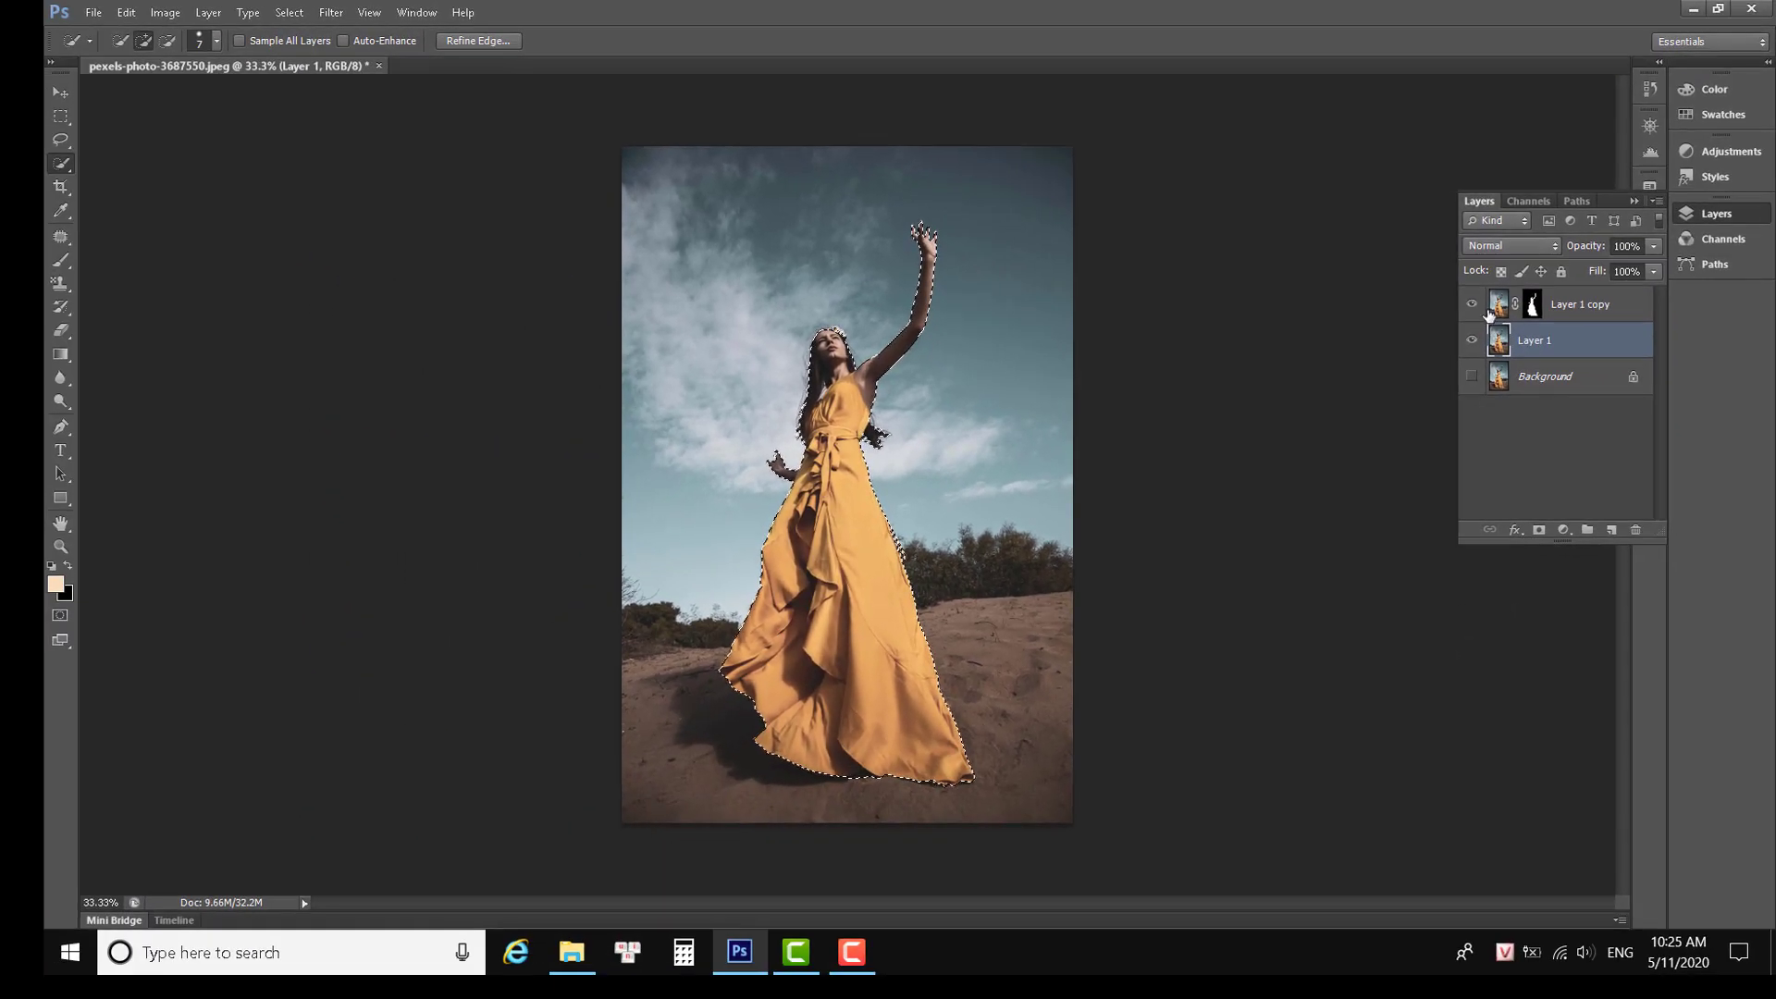
left_click(1472, 303)
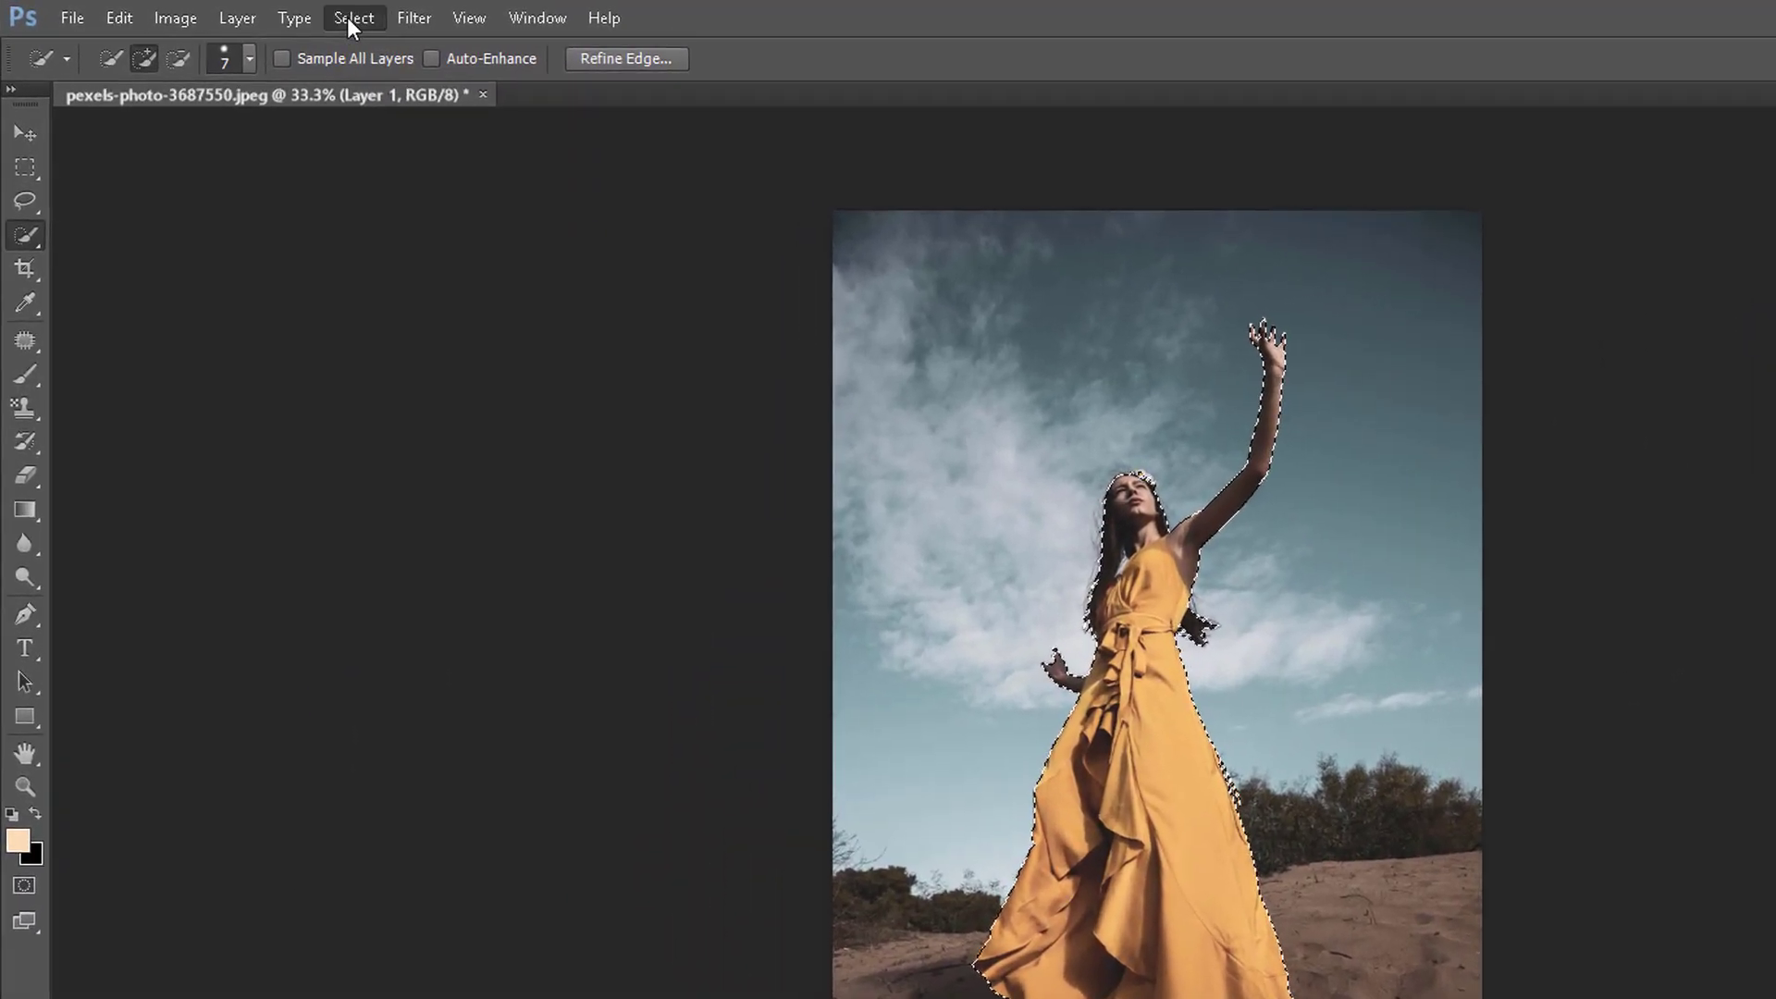
left_click(287, 13)
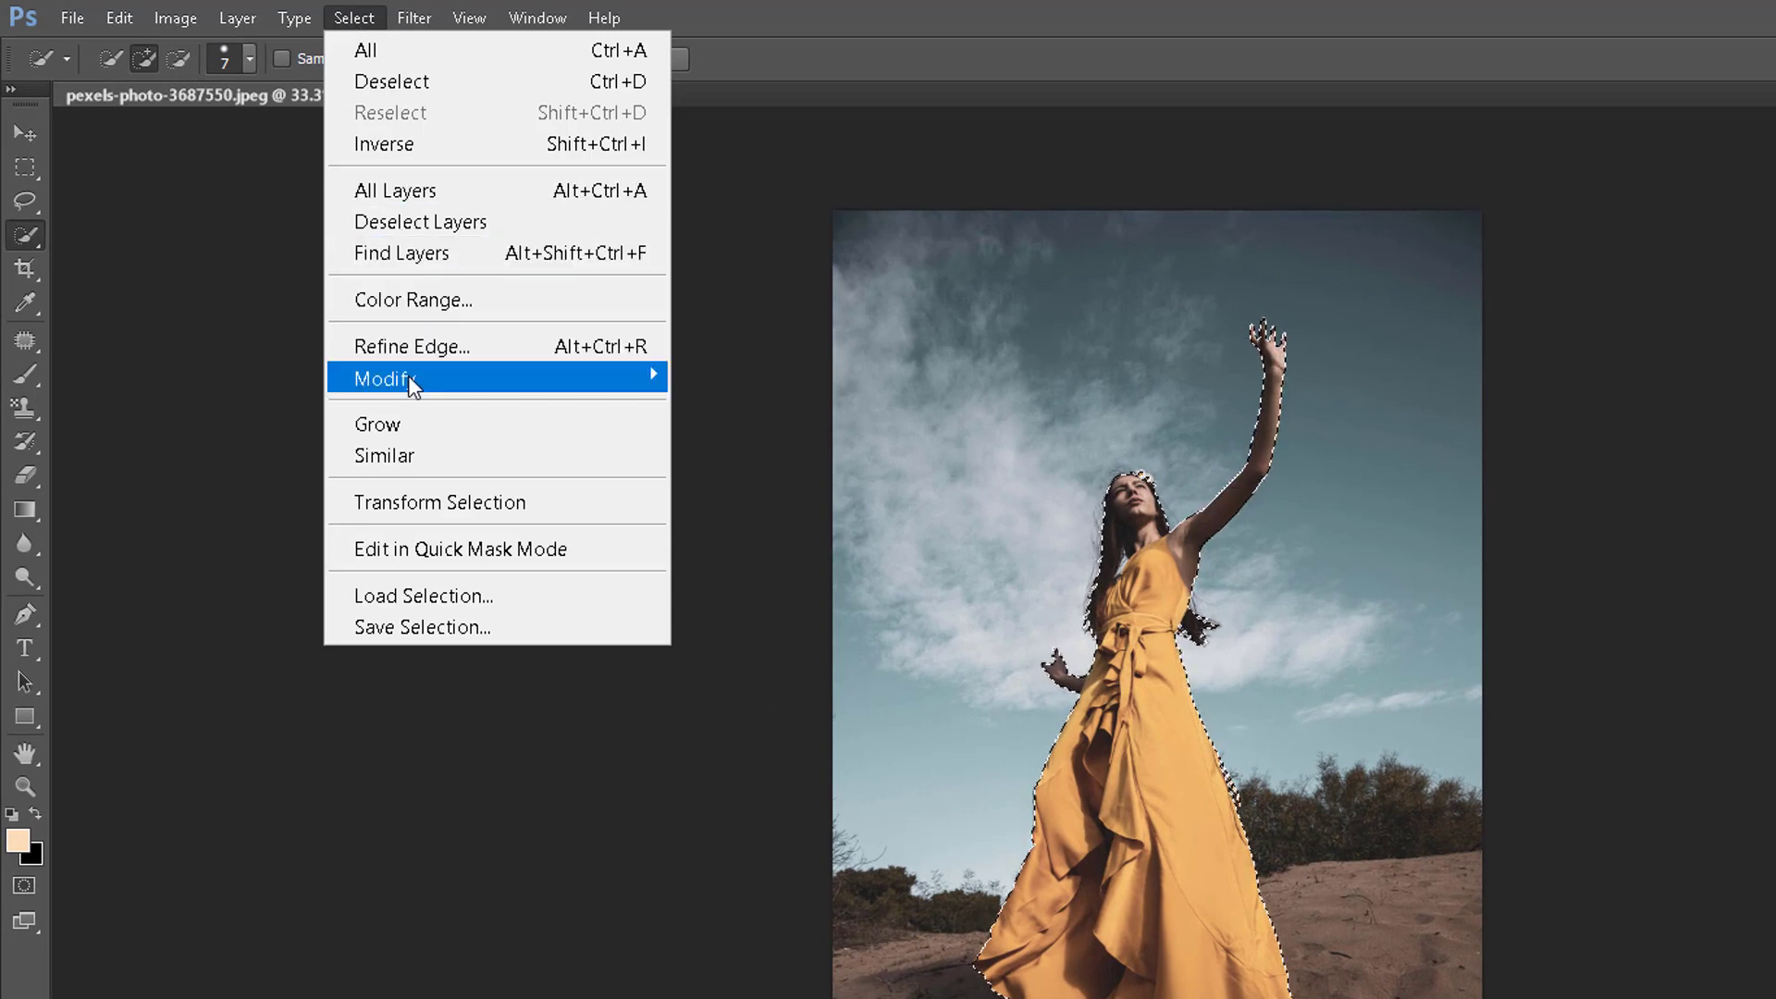
mouse_move(385, 379)
left_click(740, 441)
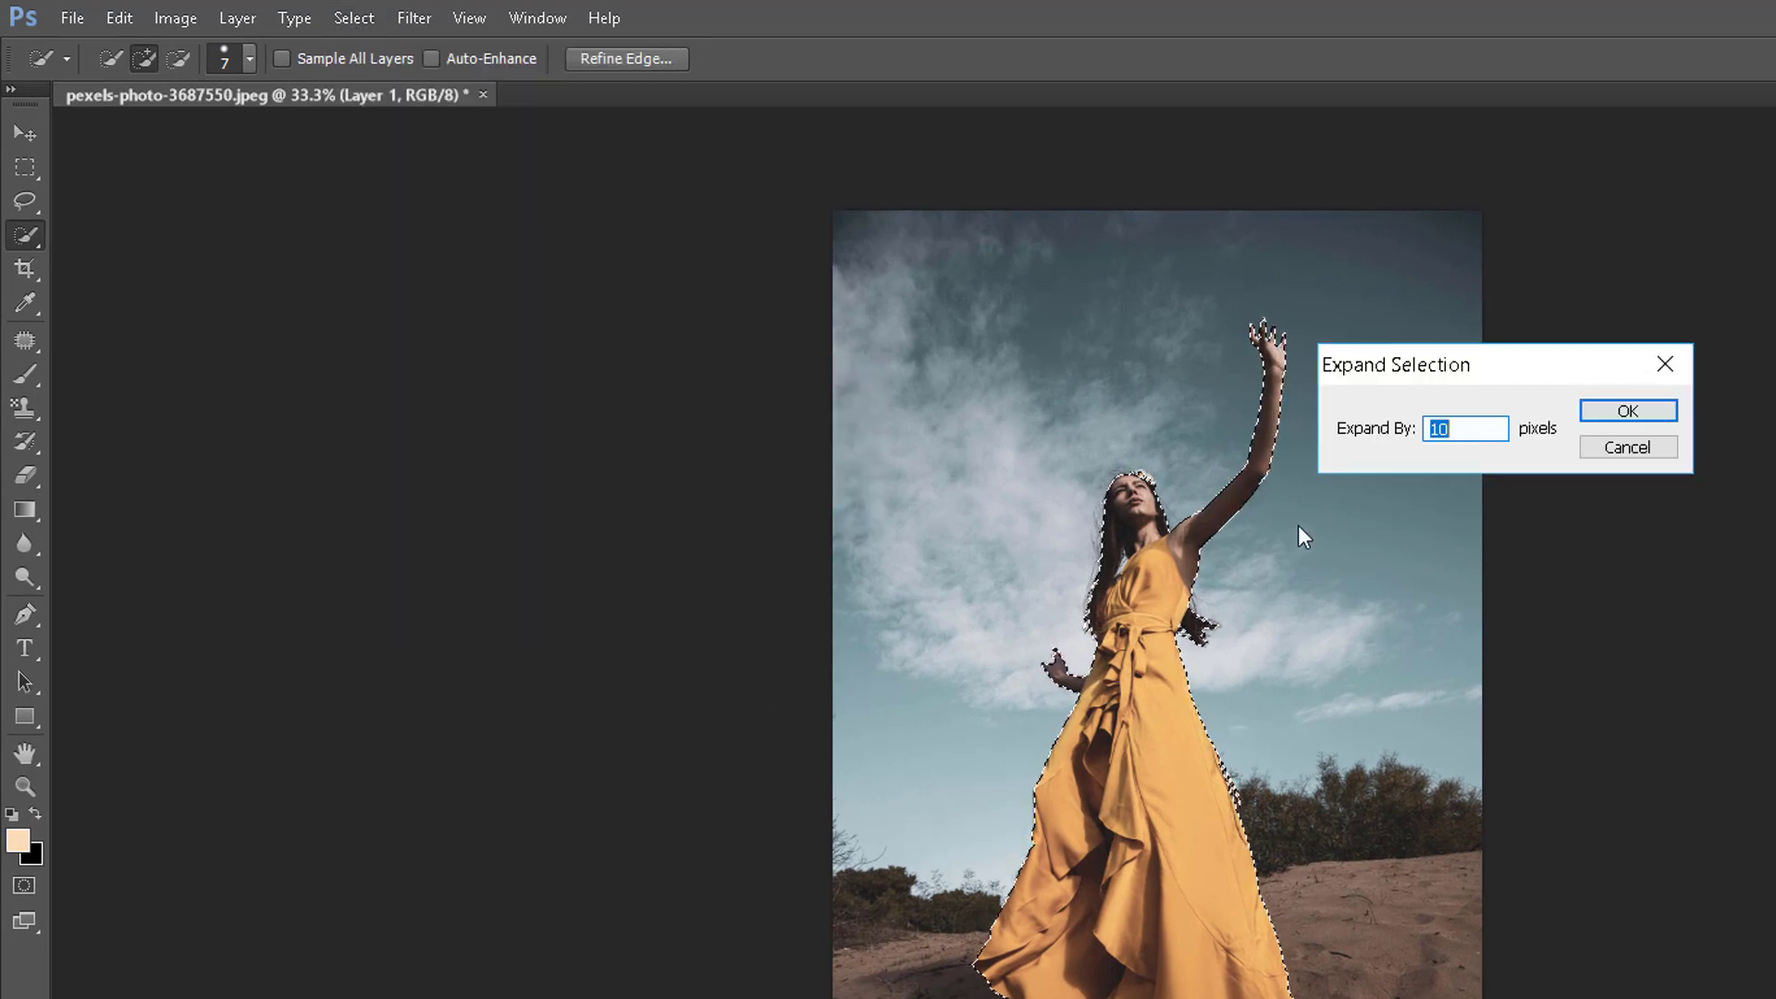
left_click(1465, 431)
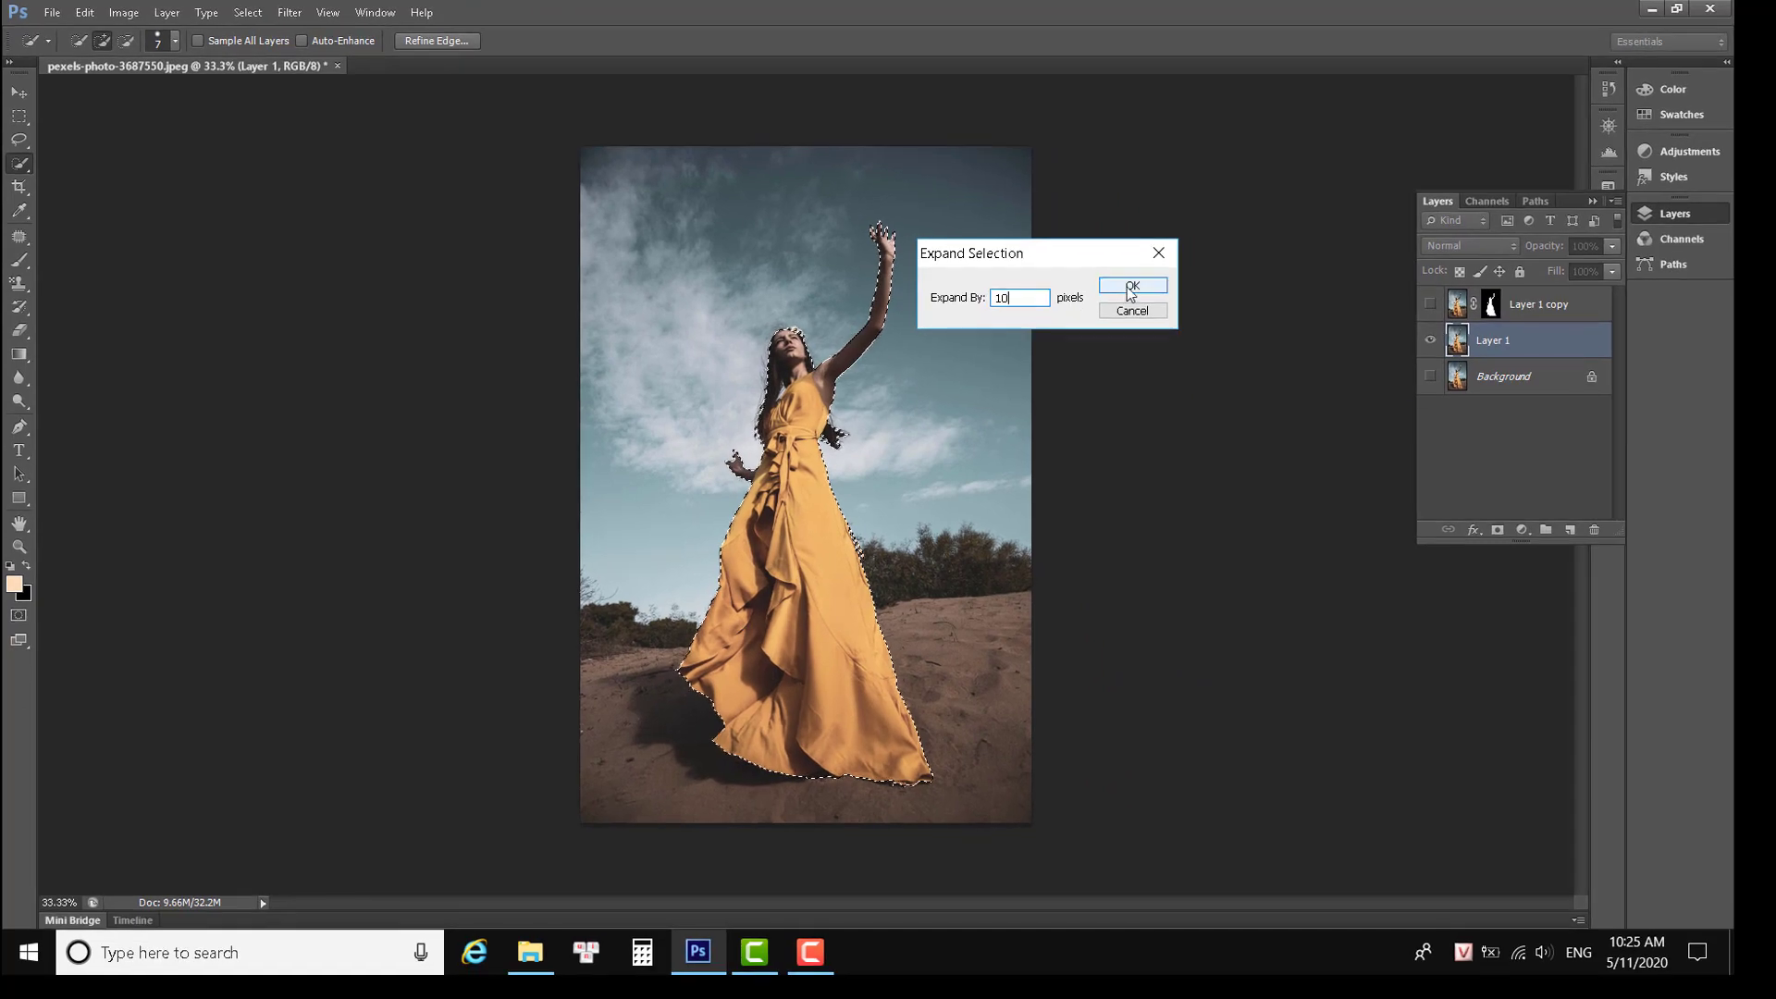
key("Return")
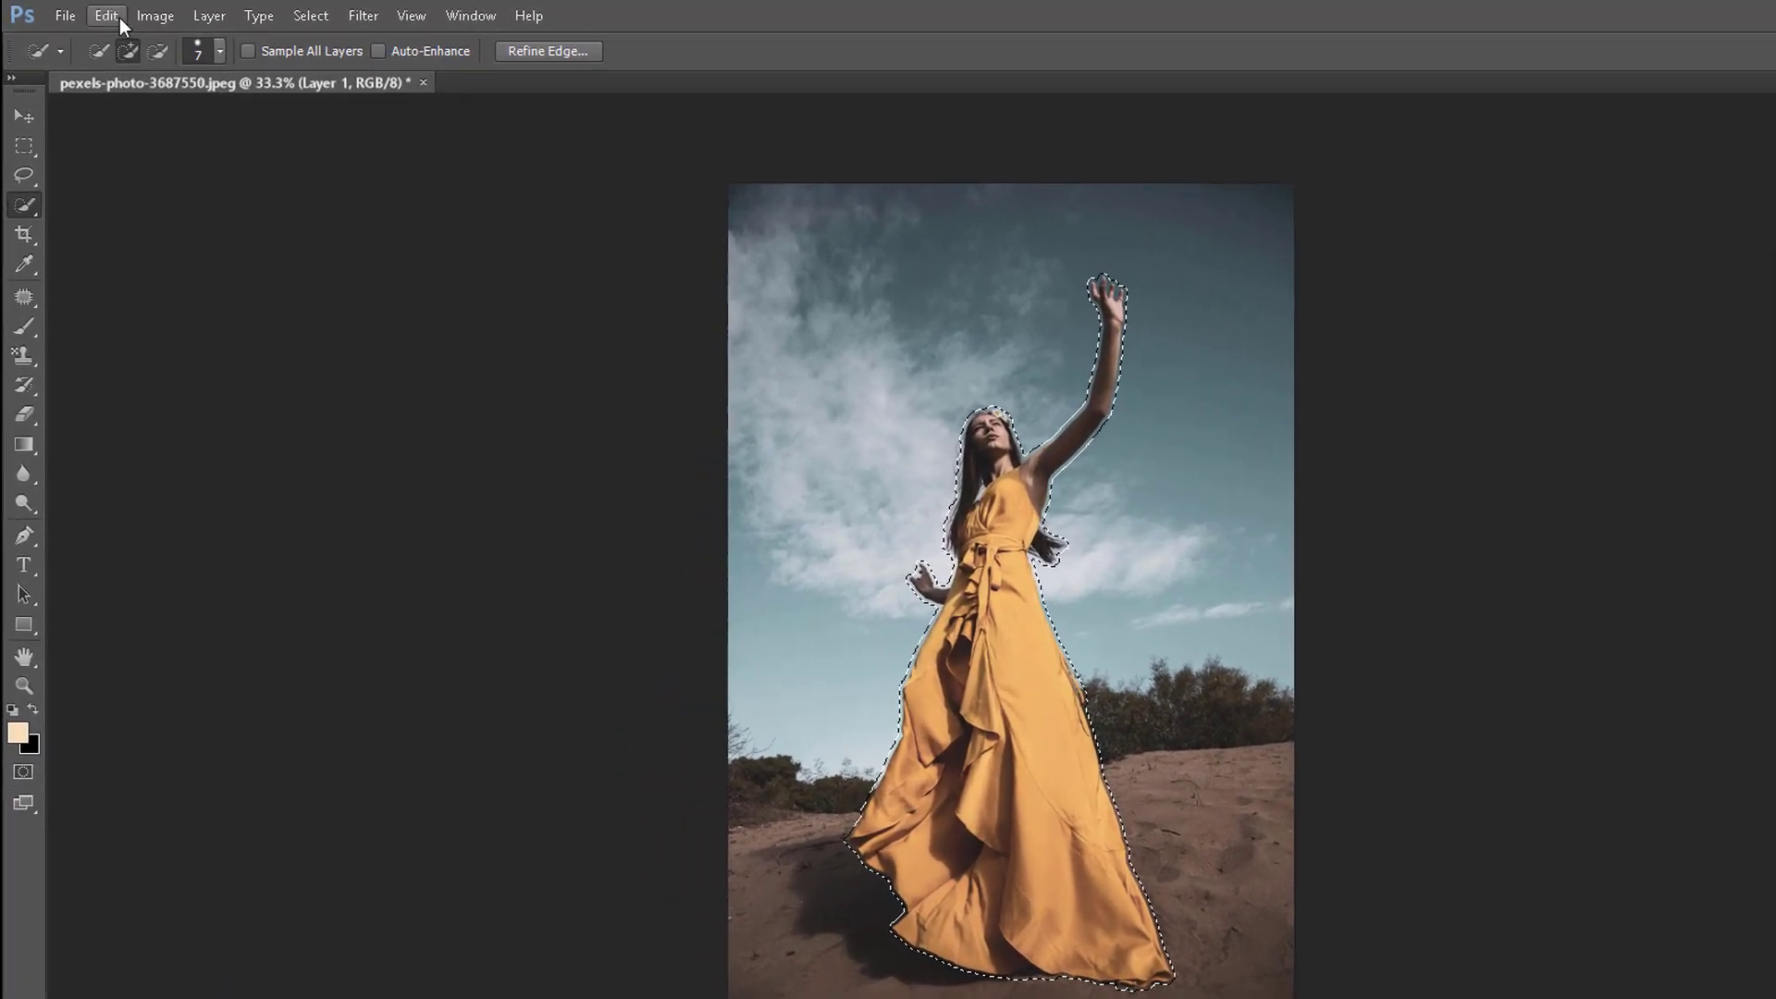
Fill the expanded selection on Layer 1 with Content-Aware fill.
left_click(119, 18)
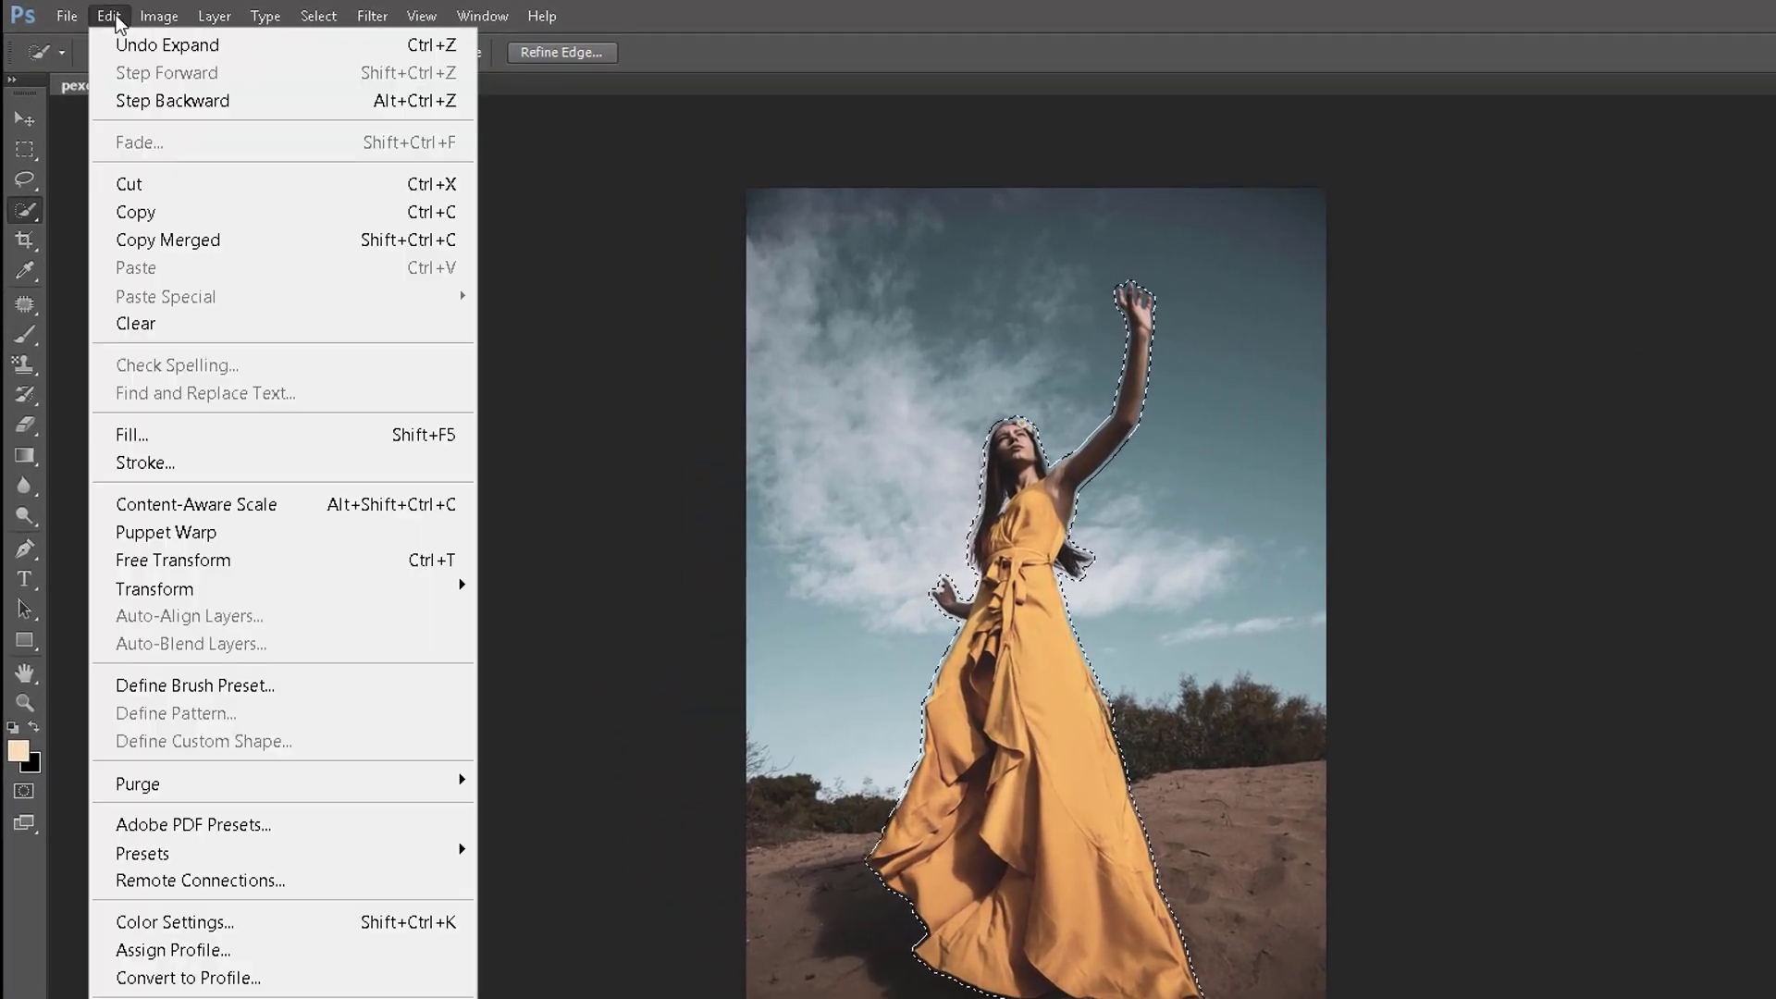
left_click(231, 436)
left_click(1397, 342)
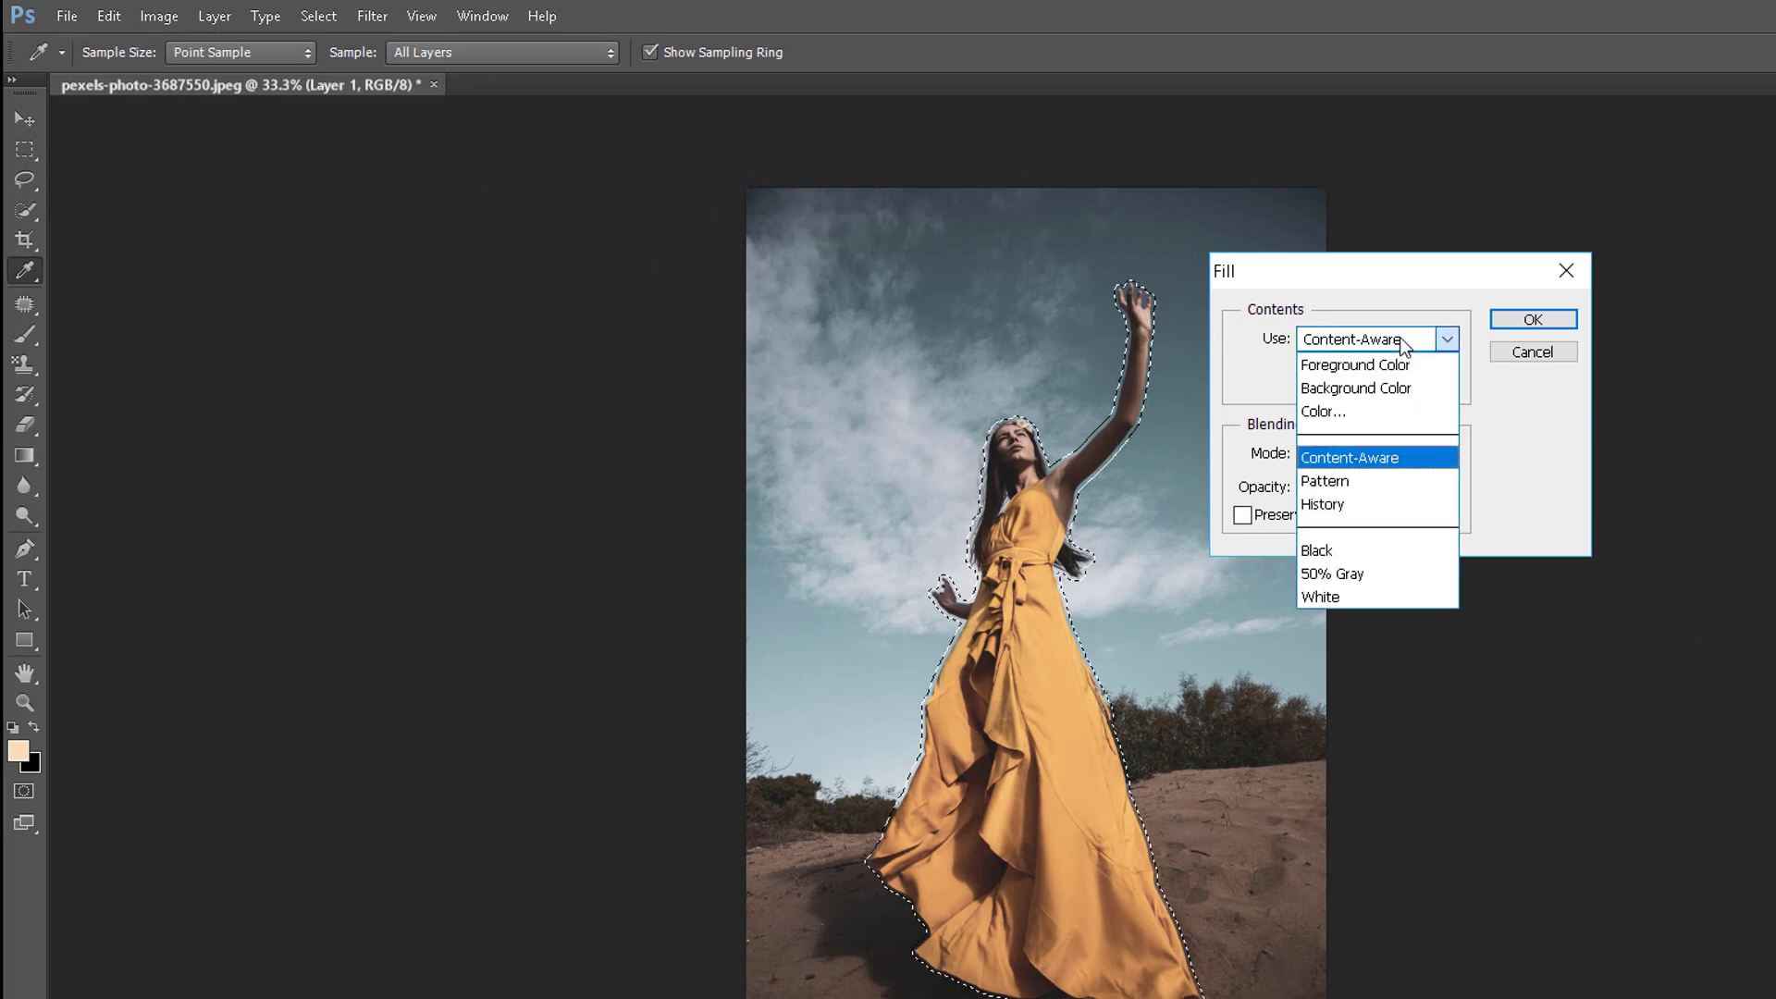
left_click(1360, 458)
left_click(1533, 319)
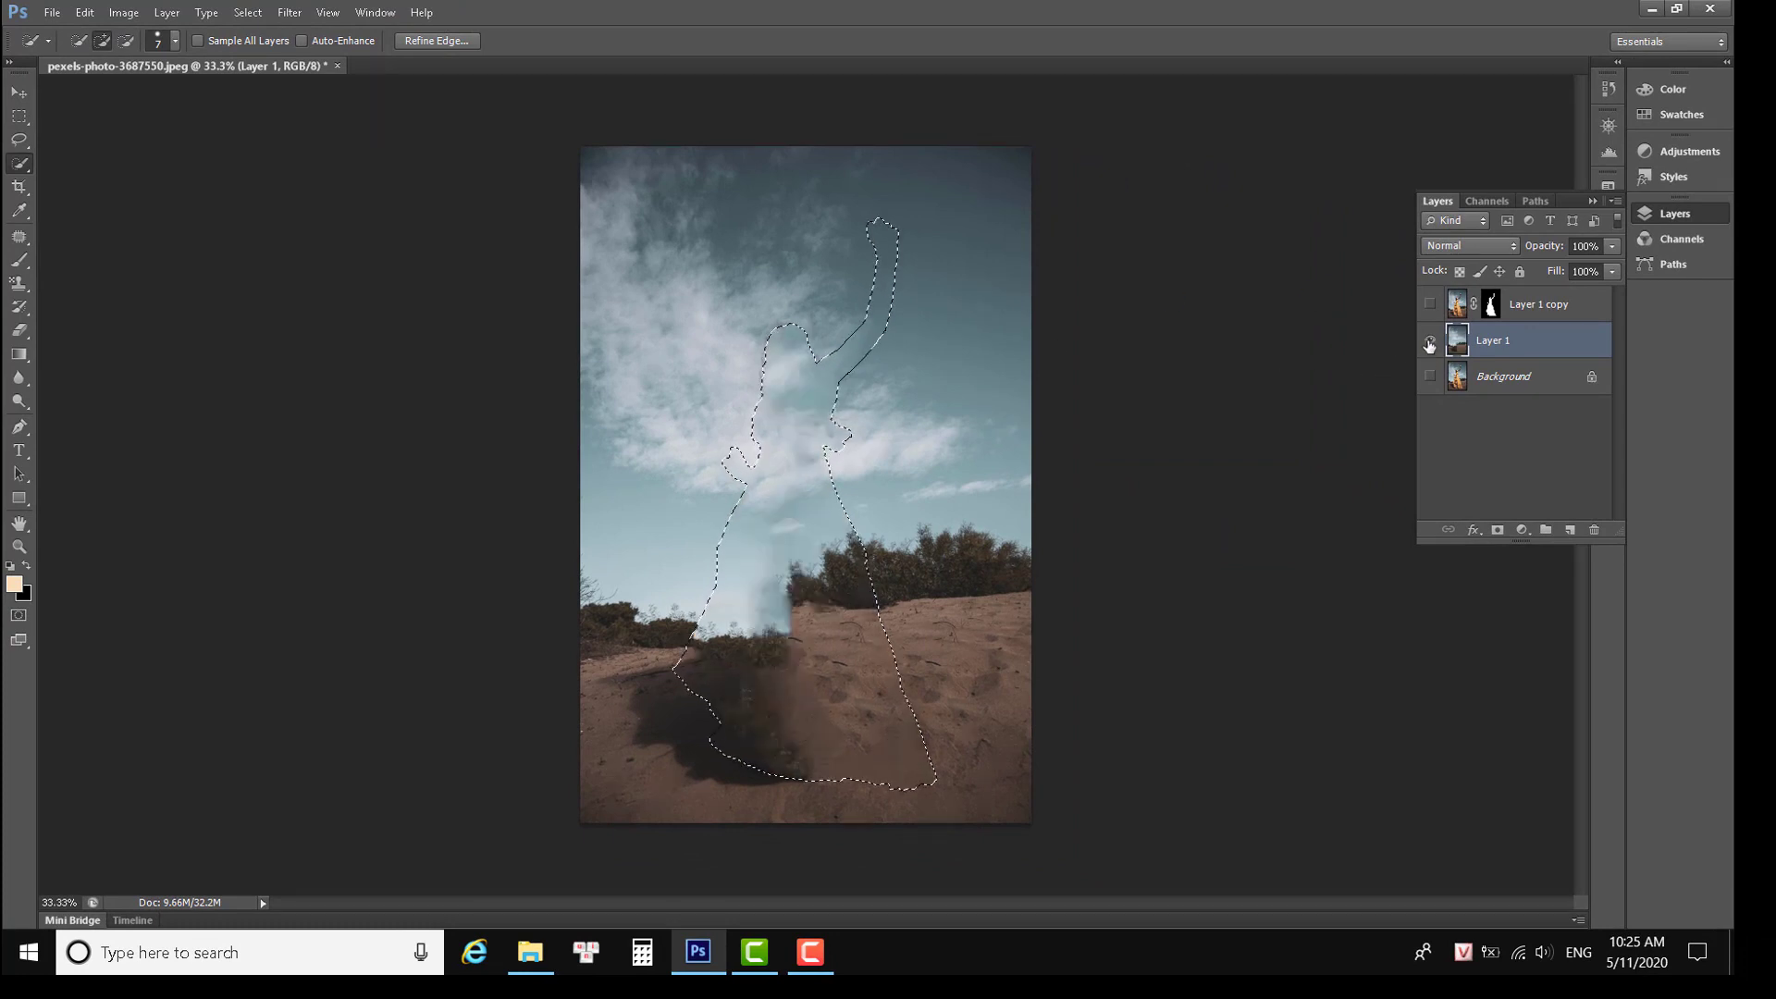
Deselect and toggle Layer 1 copy to check the fill, leaving it visible.
key("ctrl+plus")
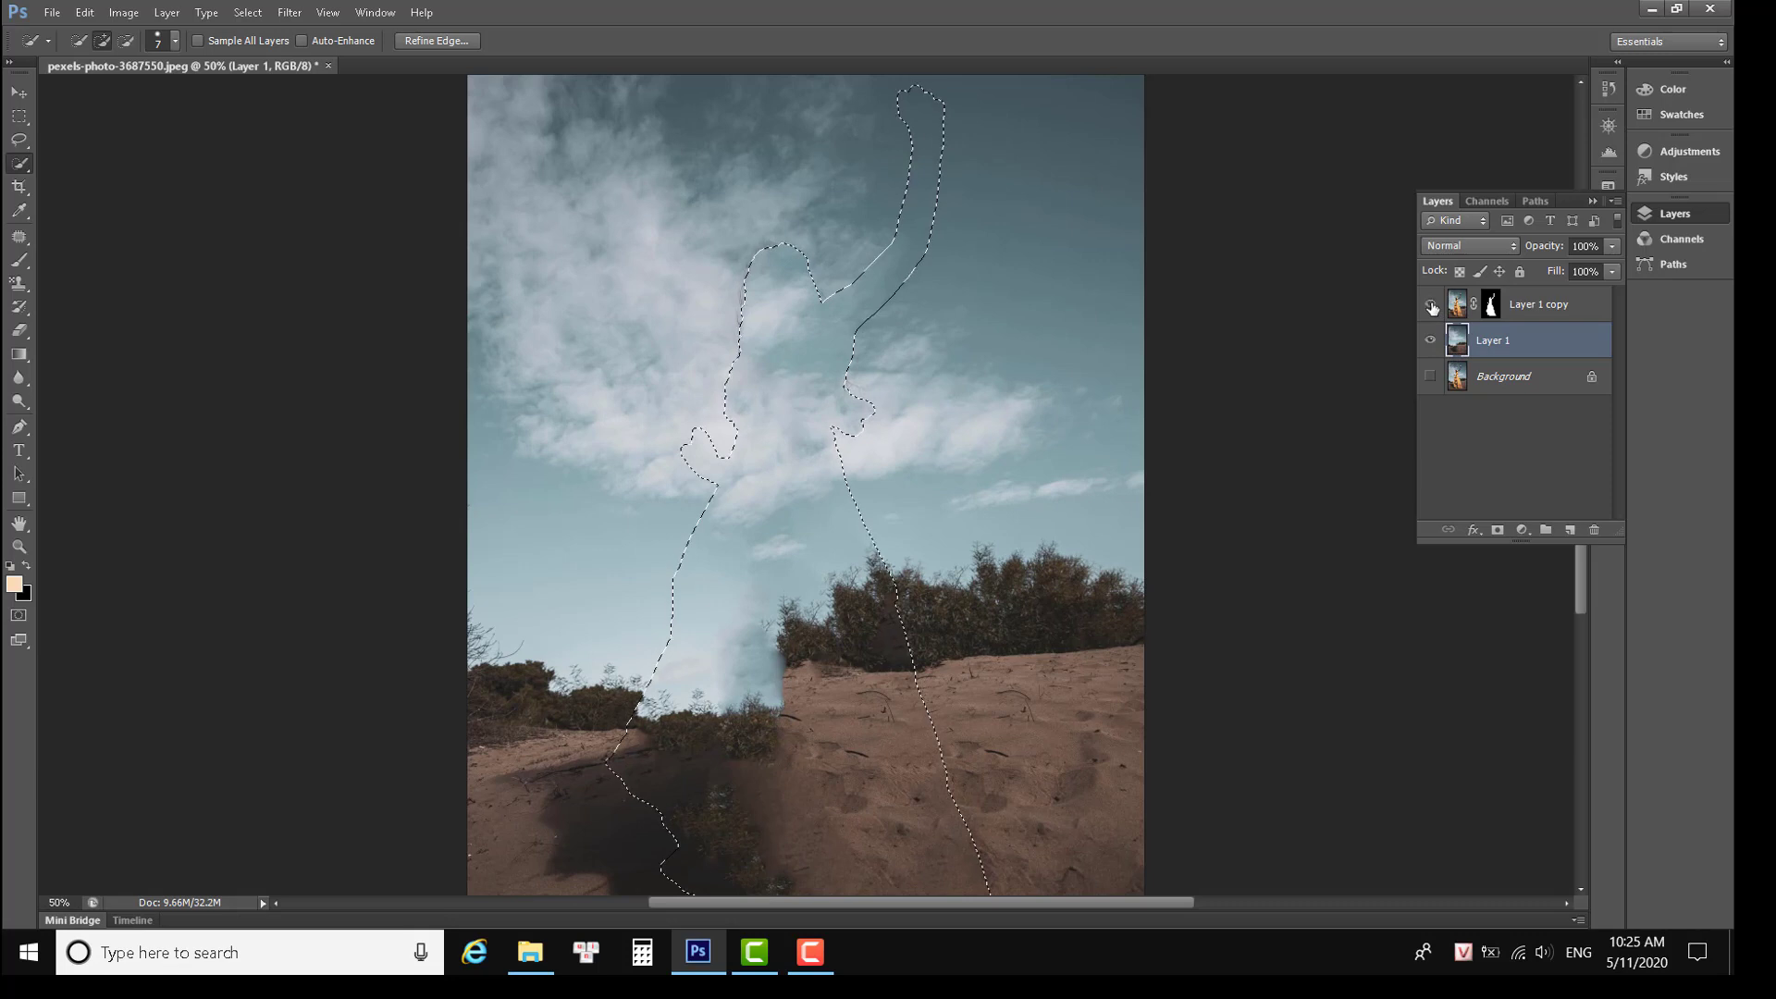
left_click(1431, 304)
key("ctrl+d")
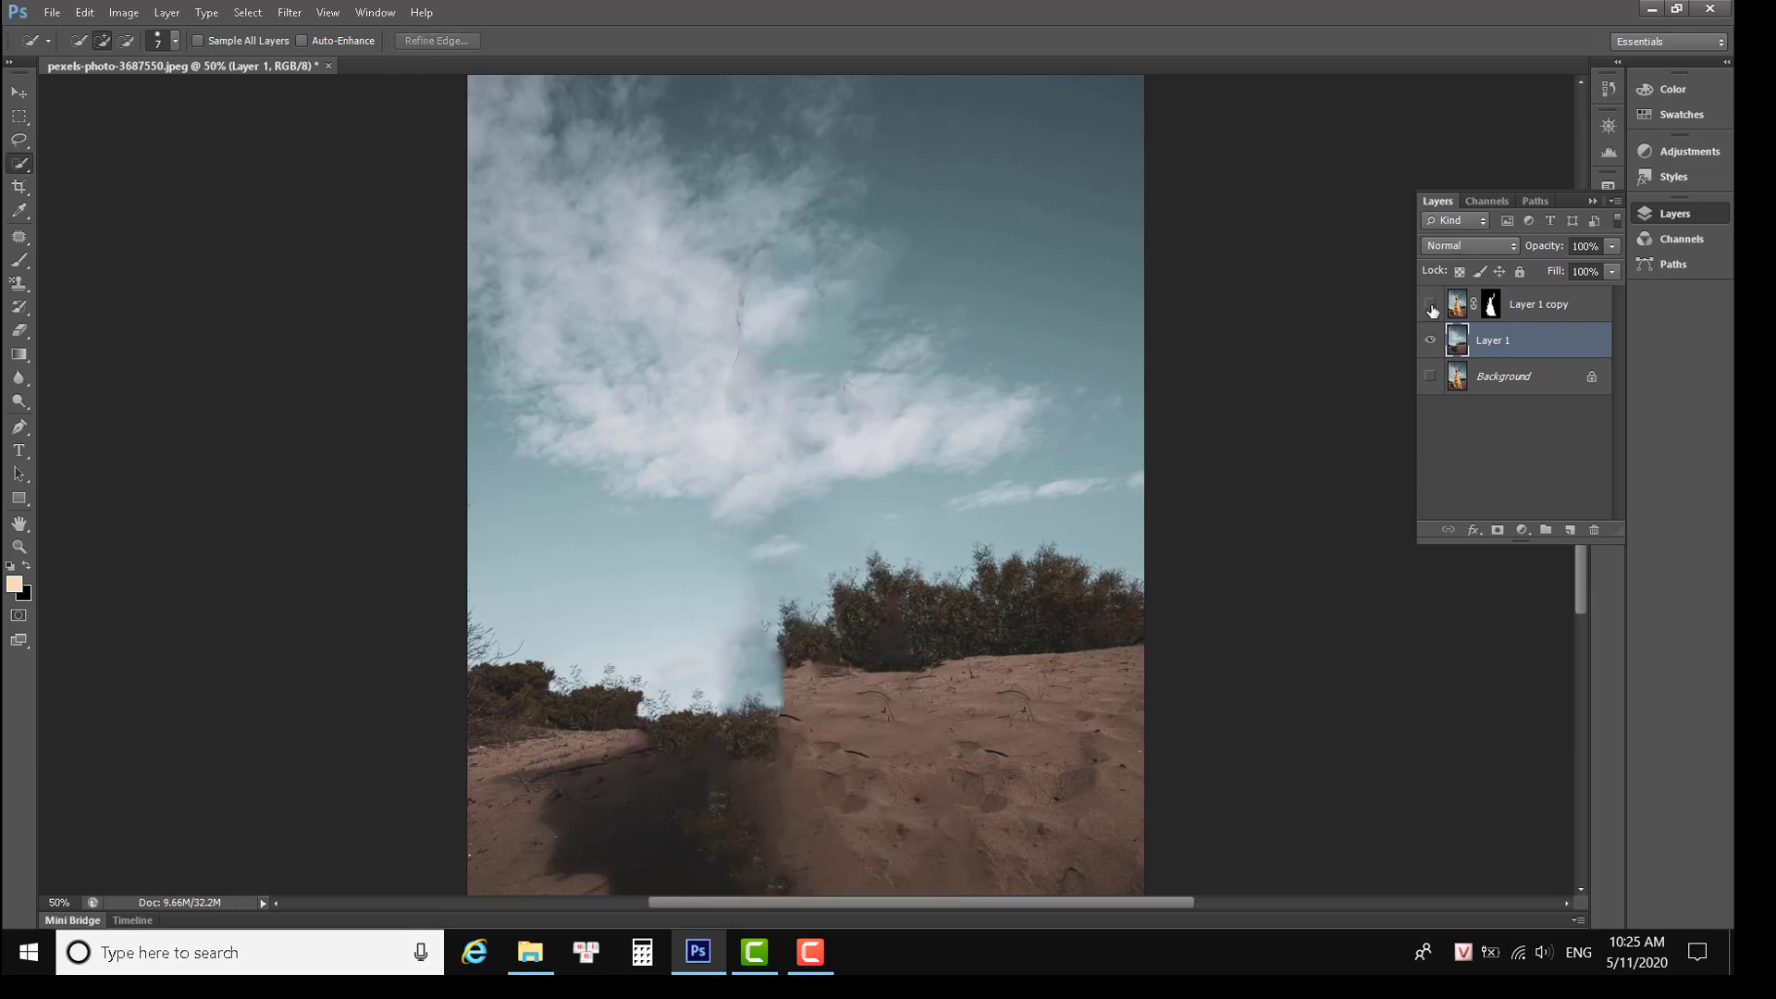
key("ctrl+minus")
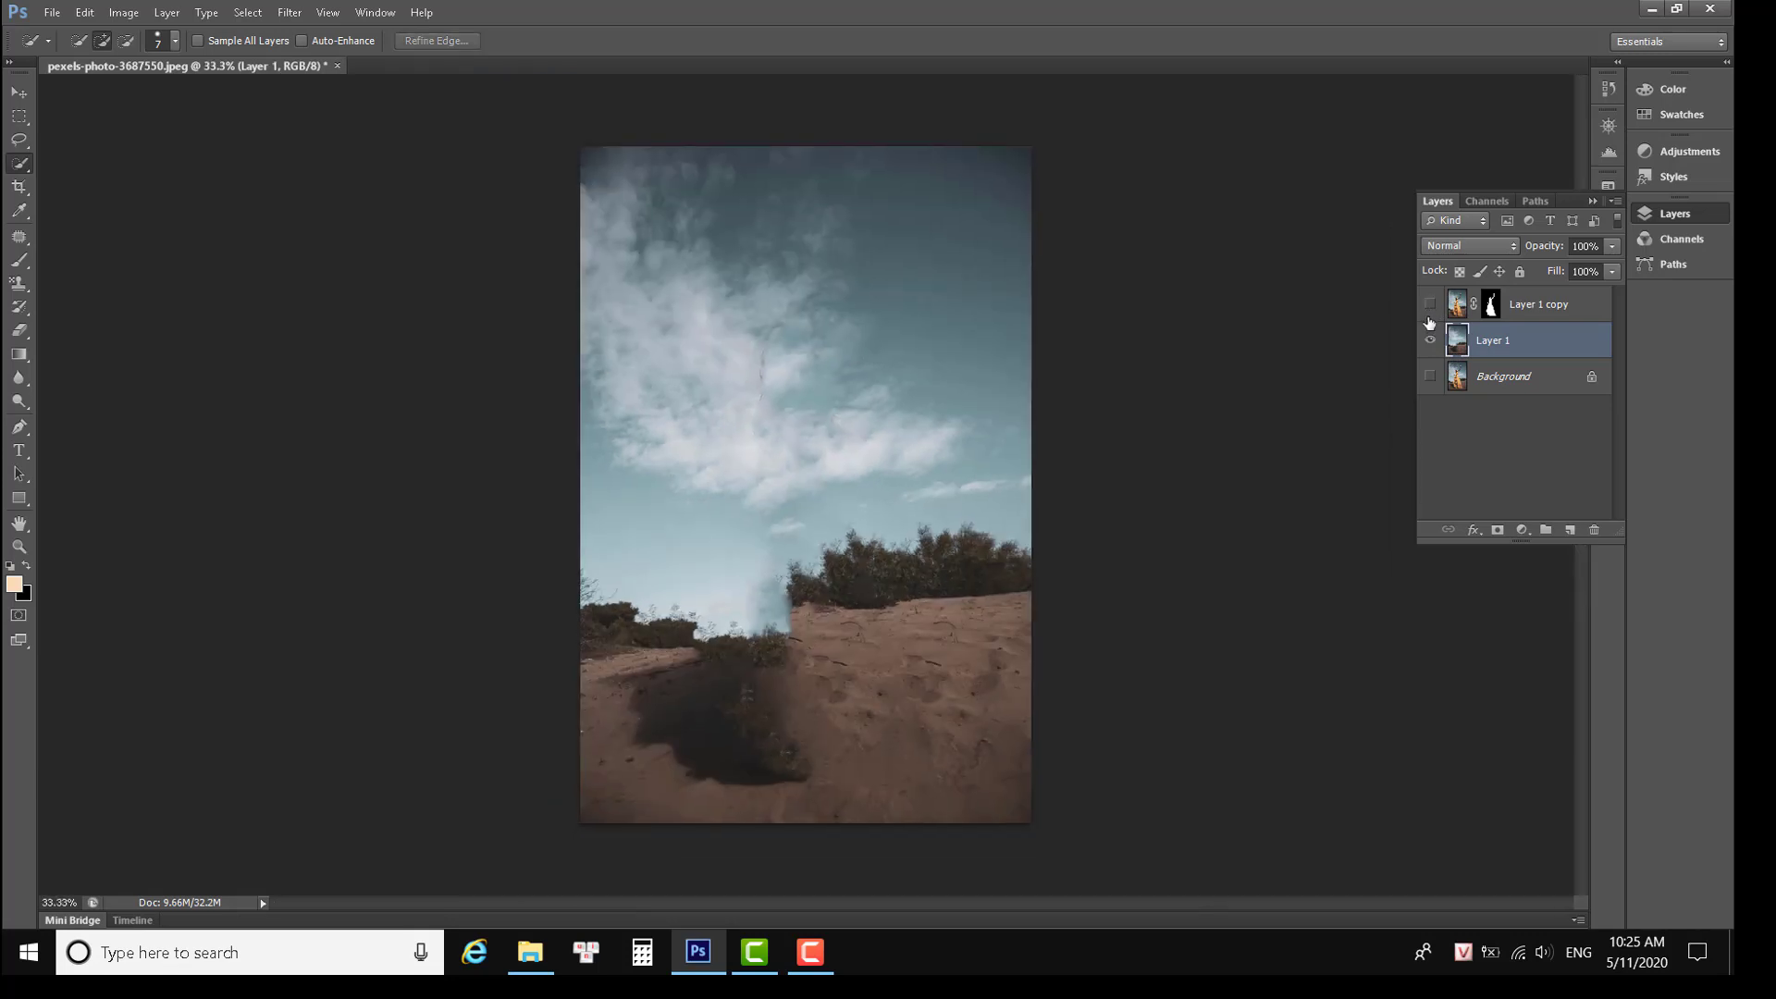
left_click(1431, 305)
left_click(1431, 304)
left_click(1430, 305)
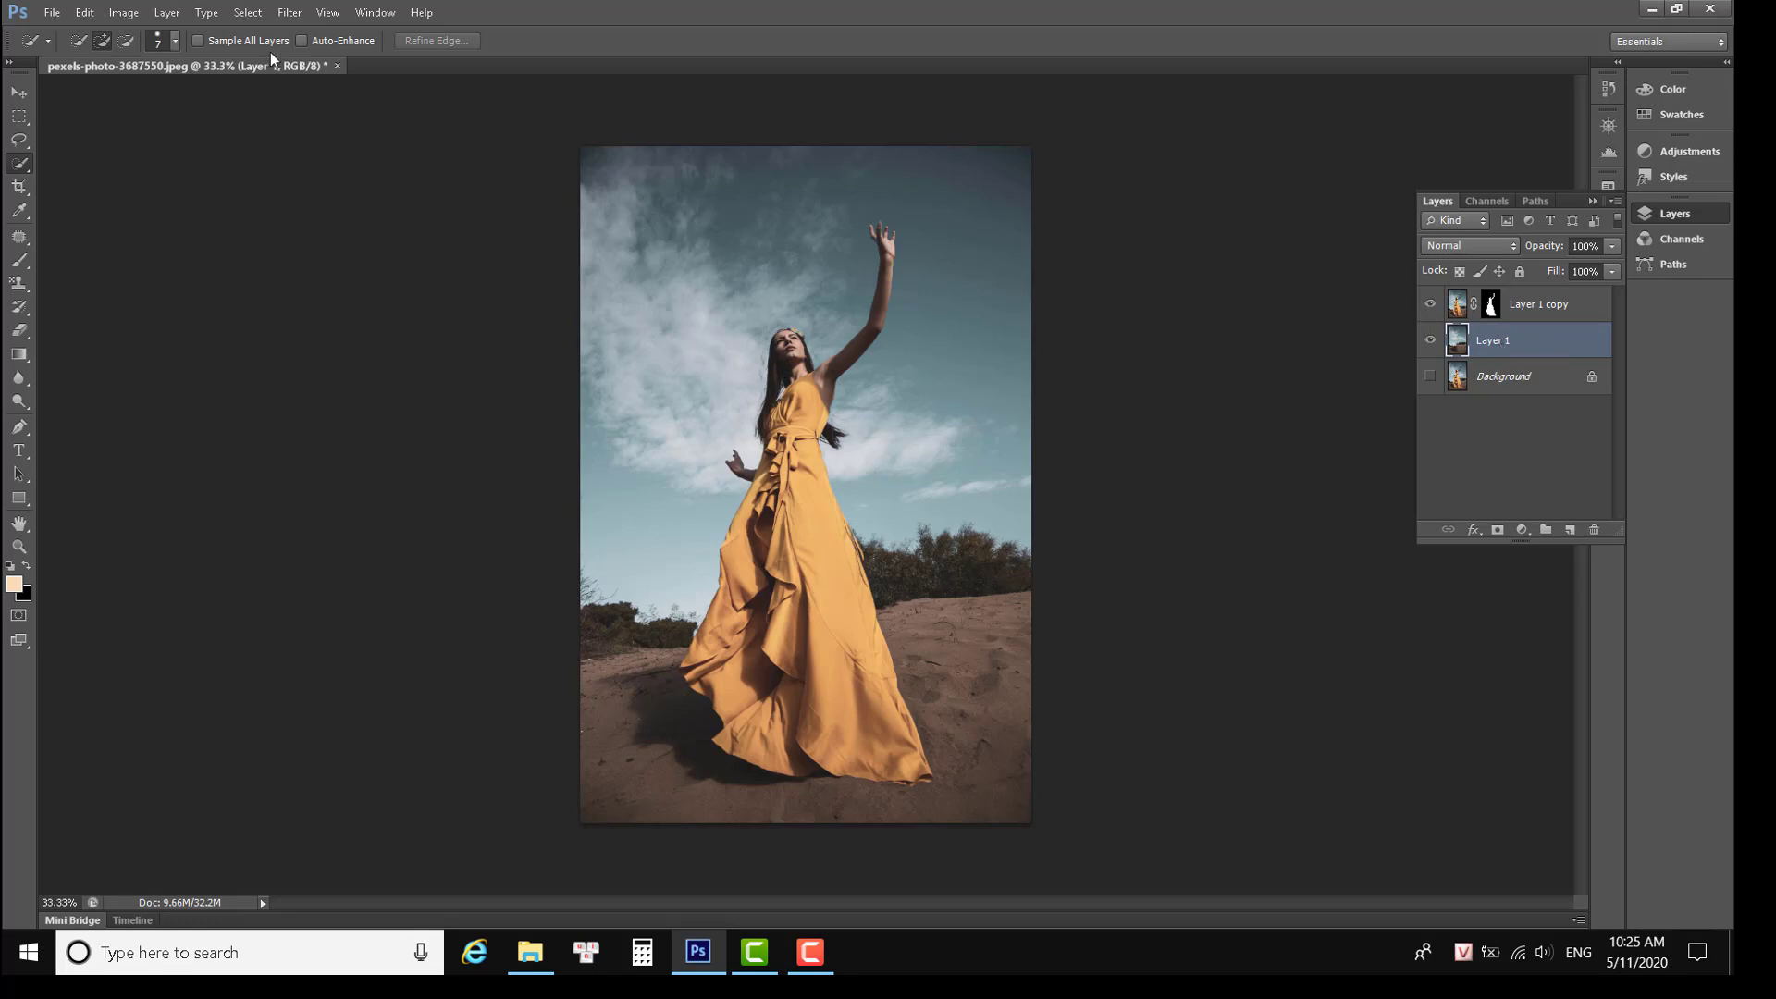
Start a Tilt-Shift blur, moving the focus band toward the hem and raising the blur.
left_click(291, 12)
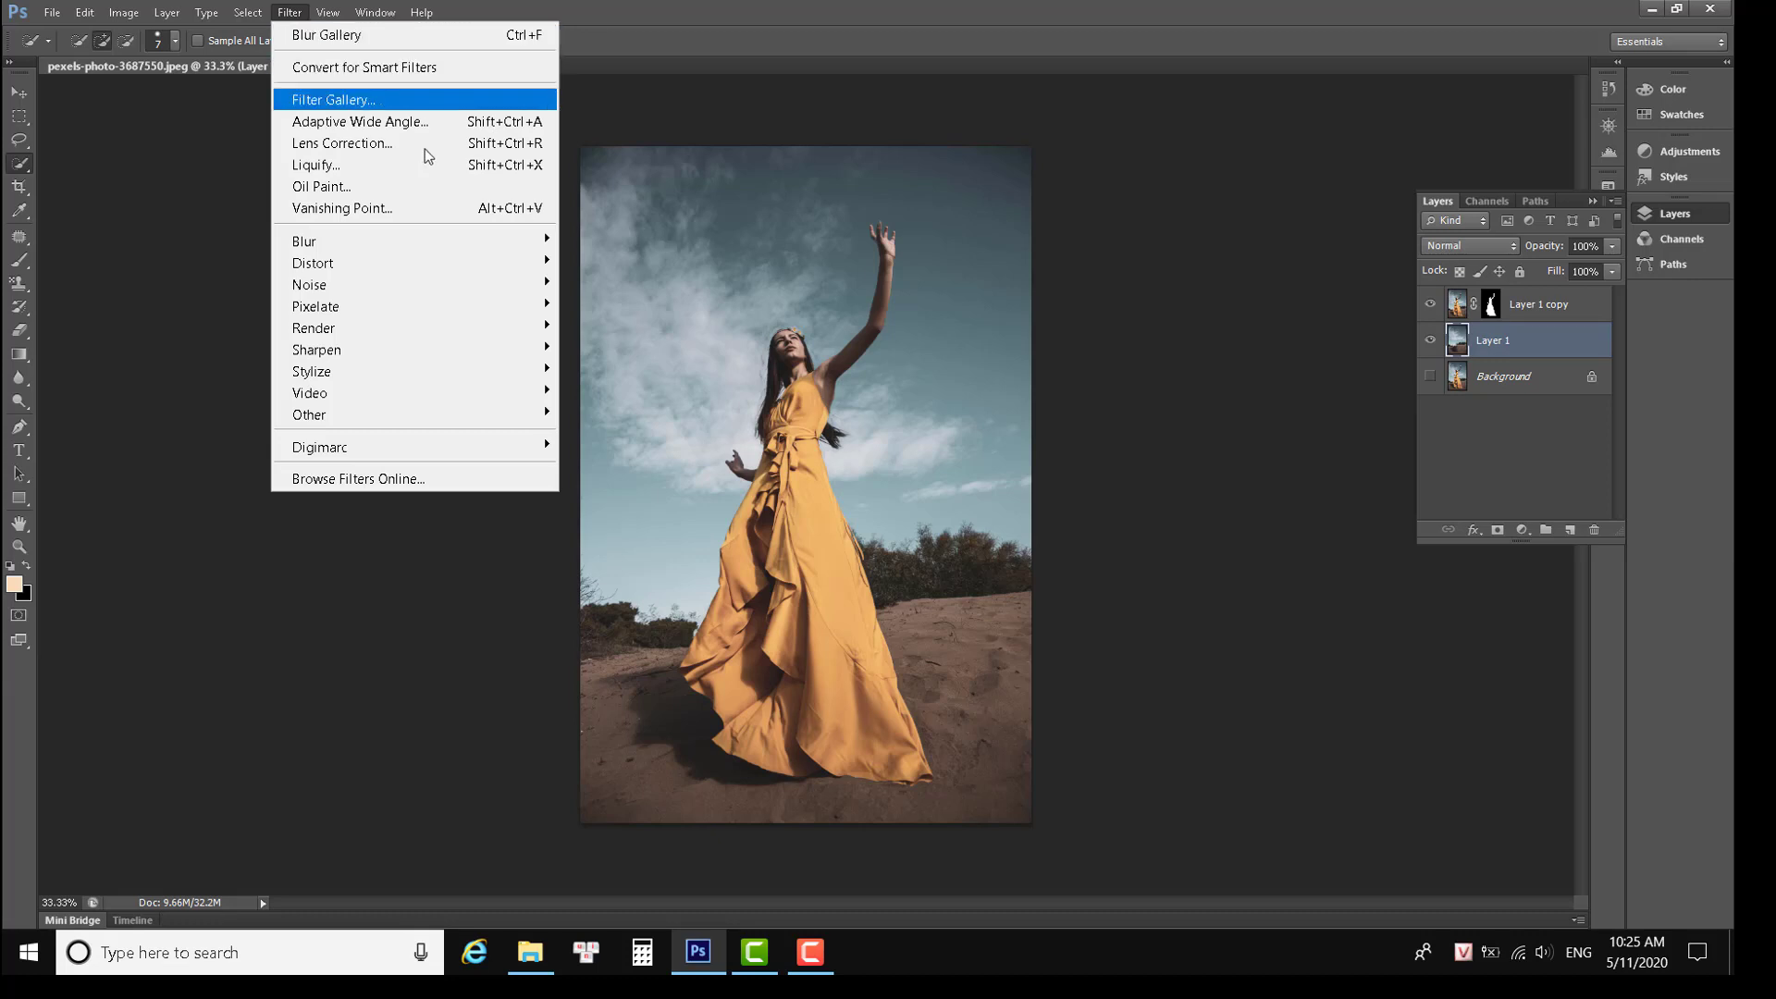
mouse_move(303, 241)
left_click(606, 283)
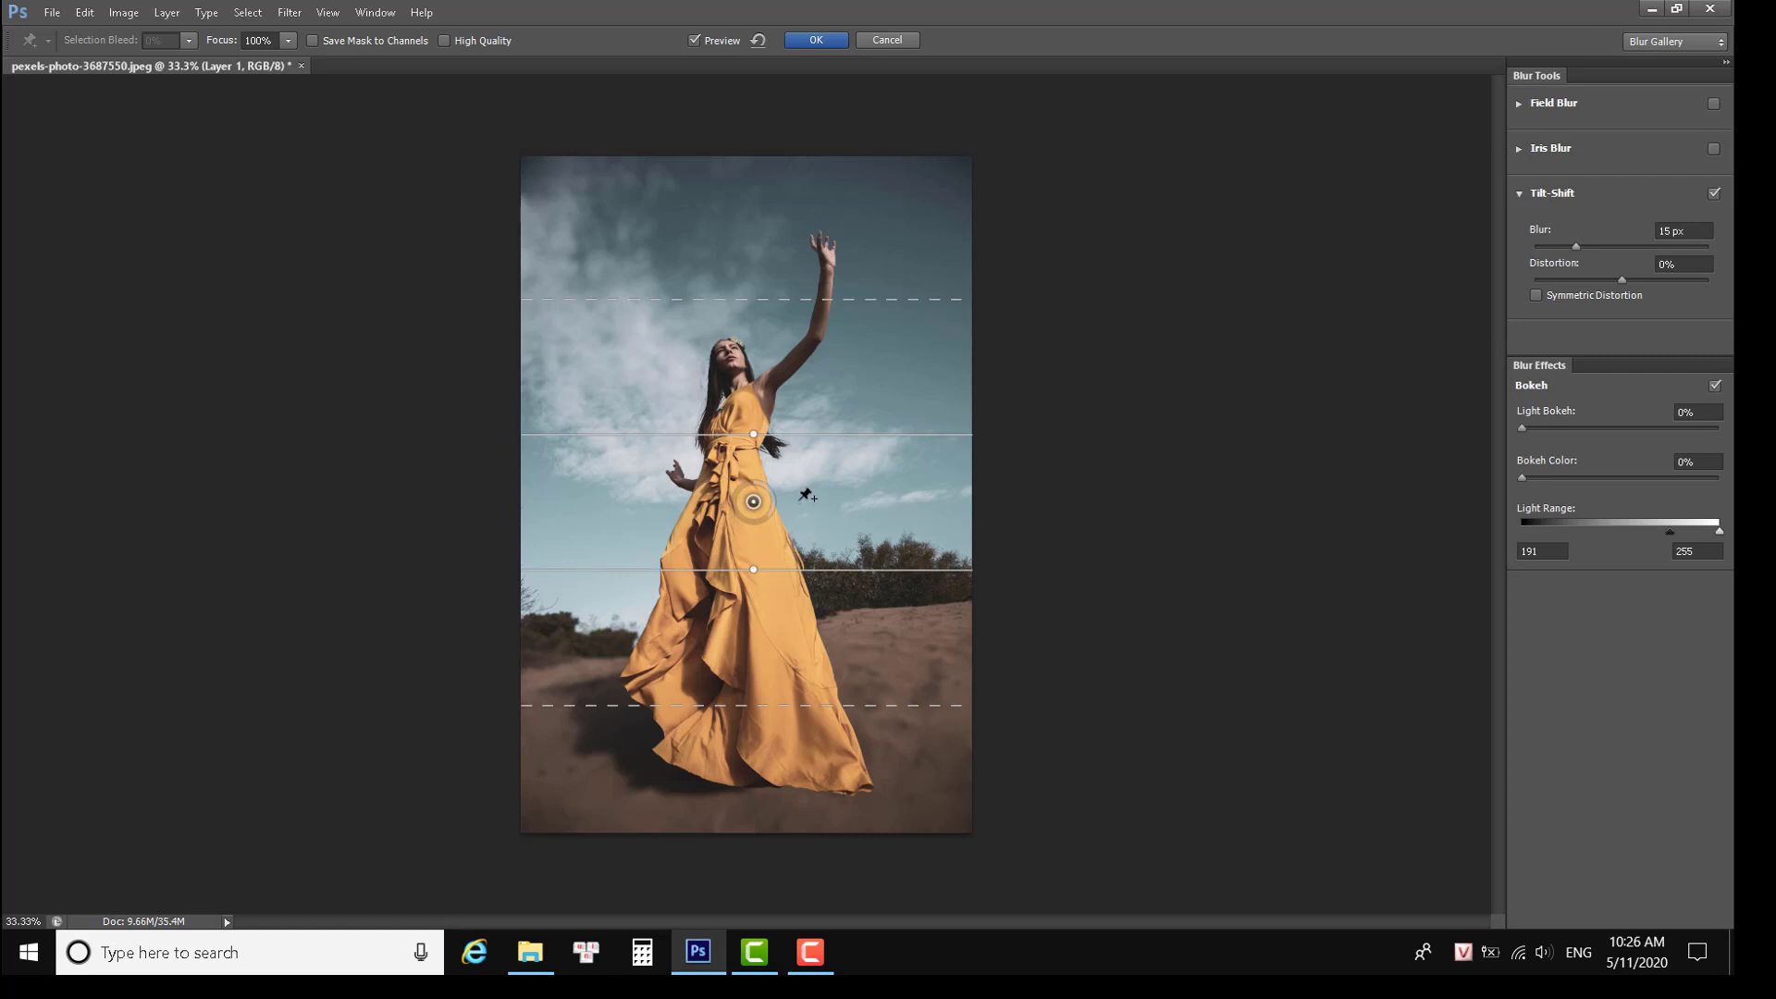
mouse_move(754, 501)
left_mouse_down()
mouse_move(720, 723)
mouse_move(764, 750)
left_mouse_up()
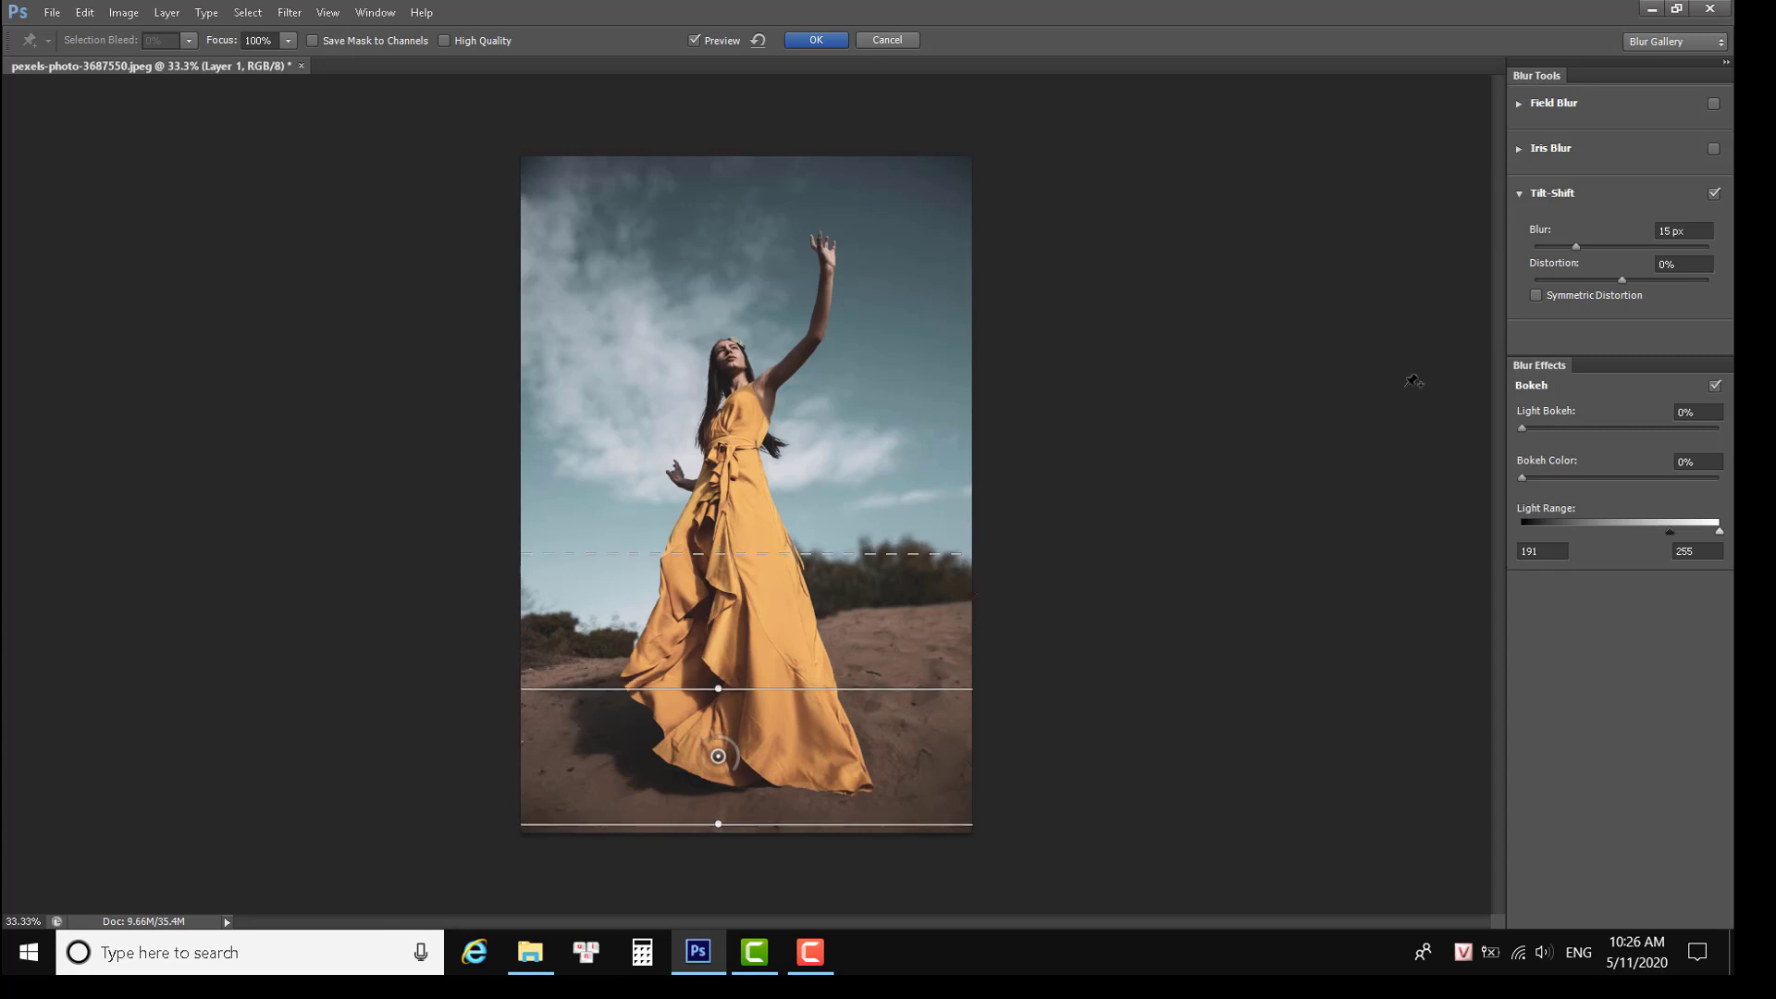
left_click(1579, 246)
left_click_drag(1579, 246, 1607, 250)
left_click(1506, 281)
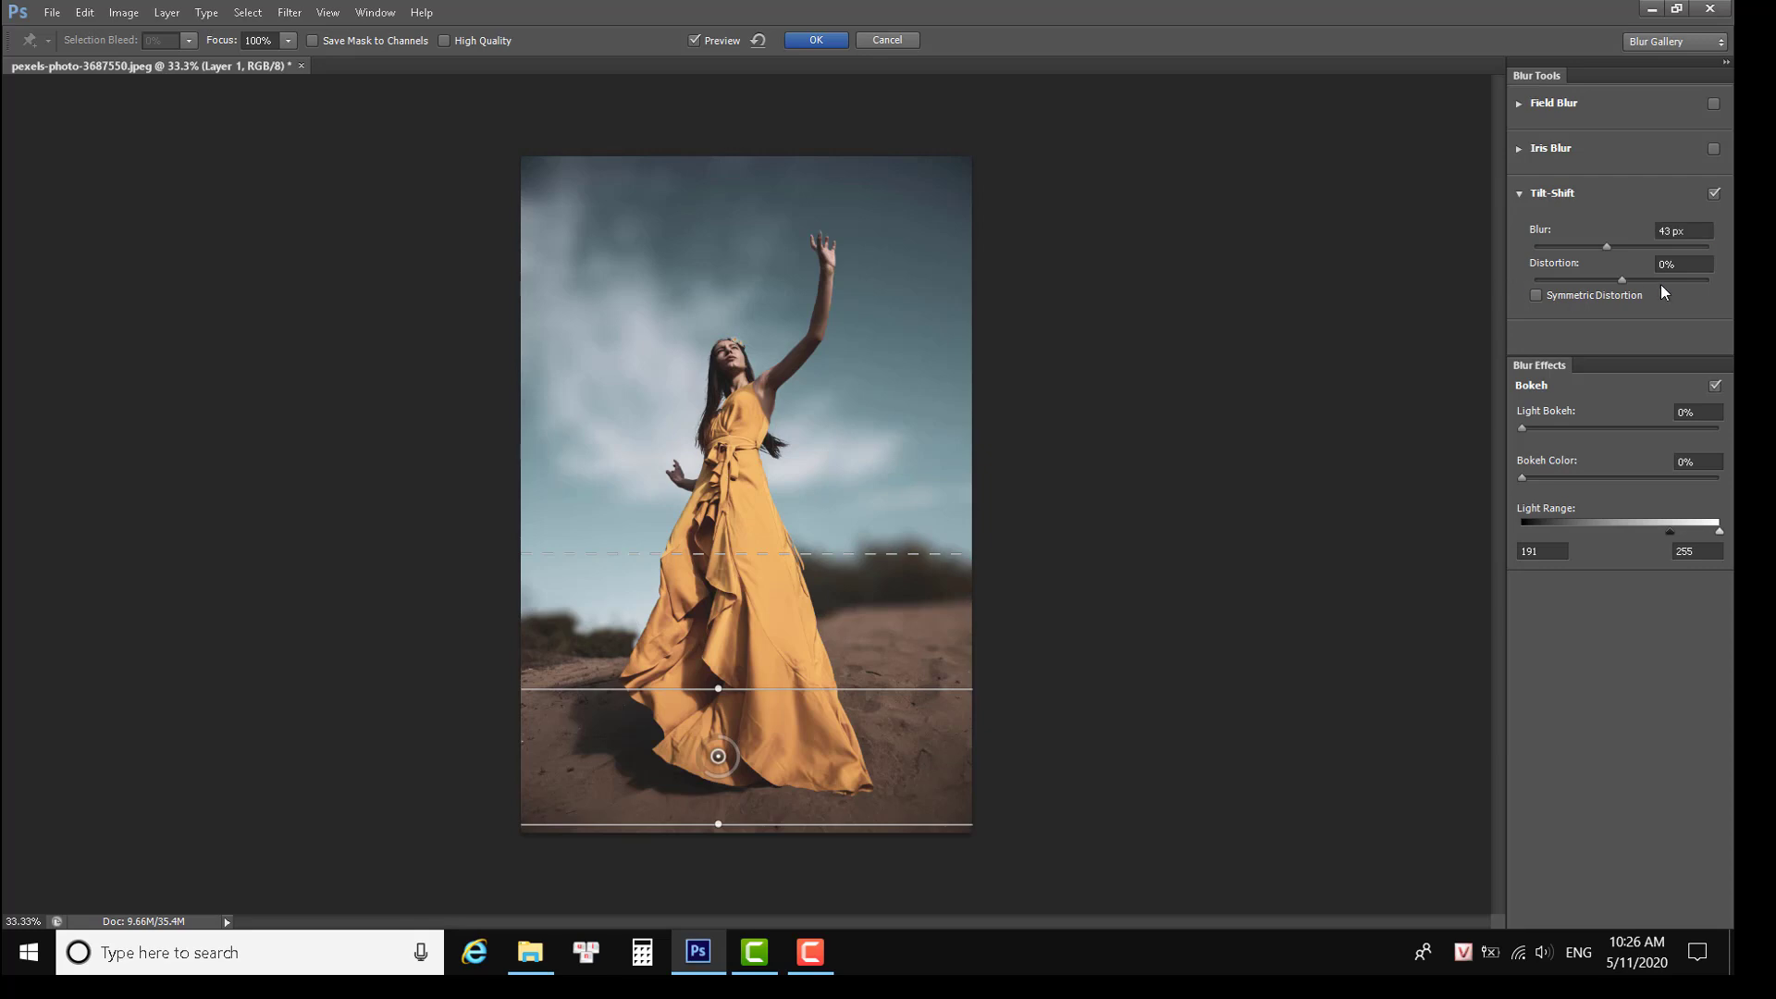
Settle the blur at 26 px, add about 11% light bokeh, and apply it.
left_click_drag(1606, 247, 1595, 251)
key("Down")
key("Down")
key("Down")
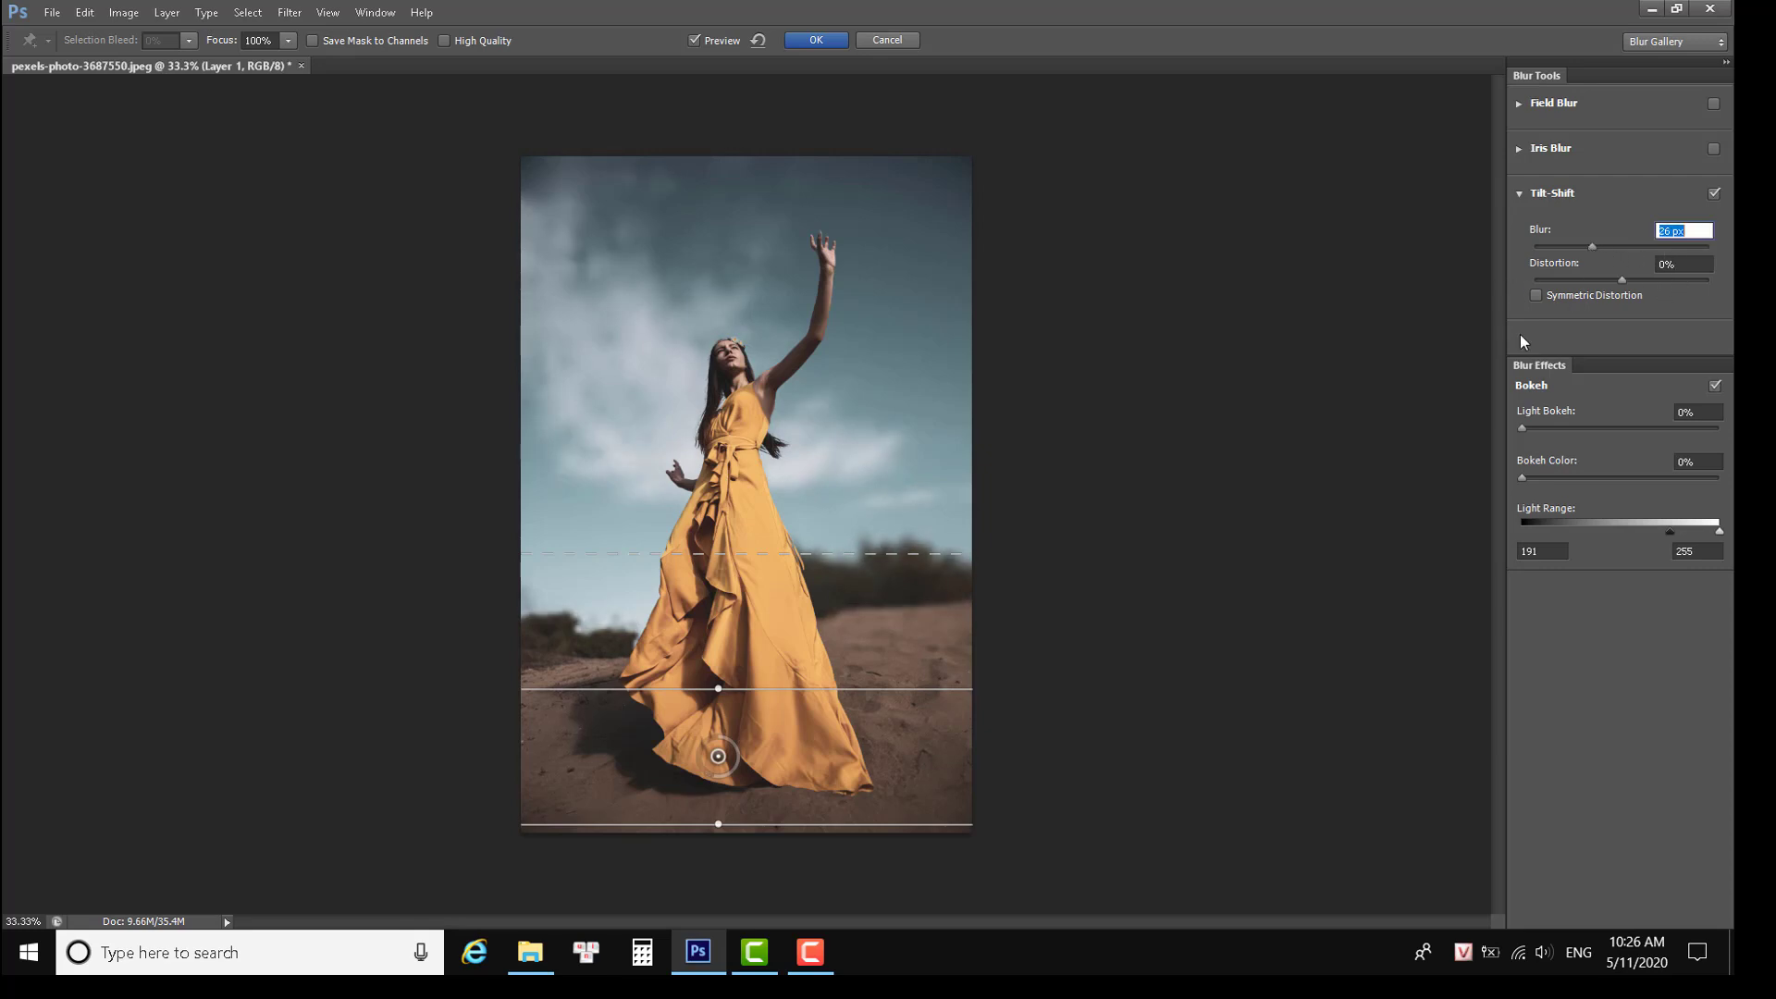
left_click(1519, 335)
left_click_drag(1523, 427, 1529, 428)
left_click_drag(1531, 427, 1546, 428)
left_click(817, 42)
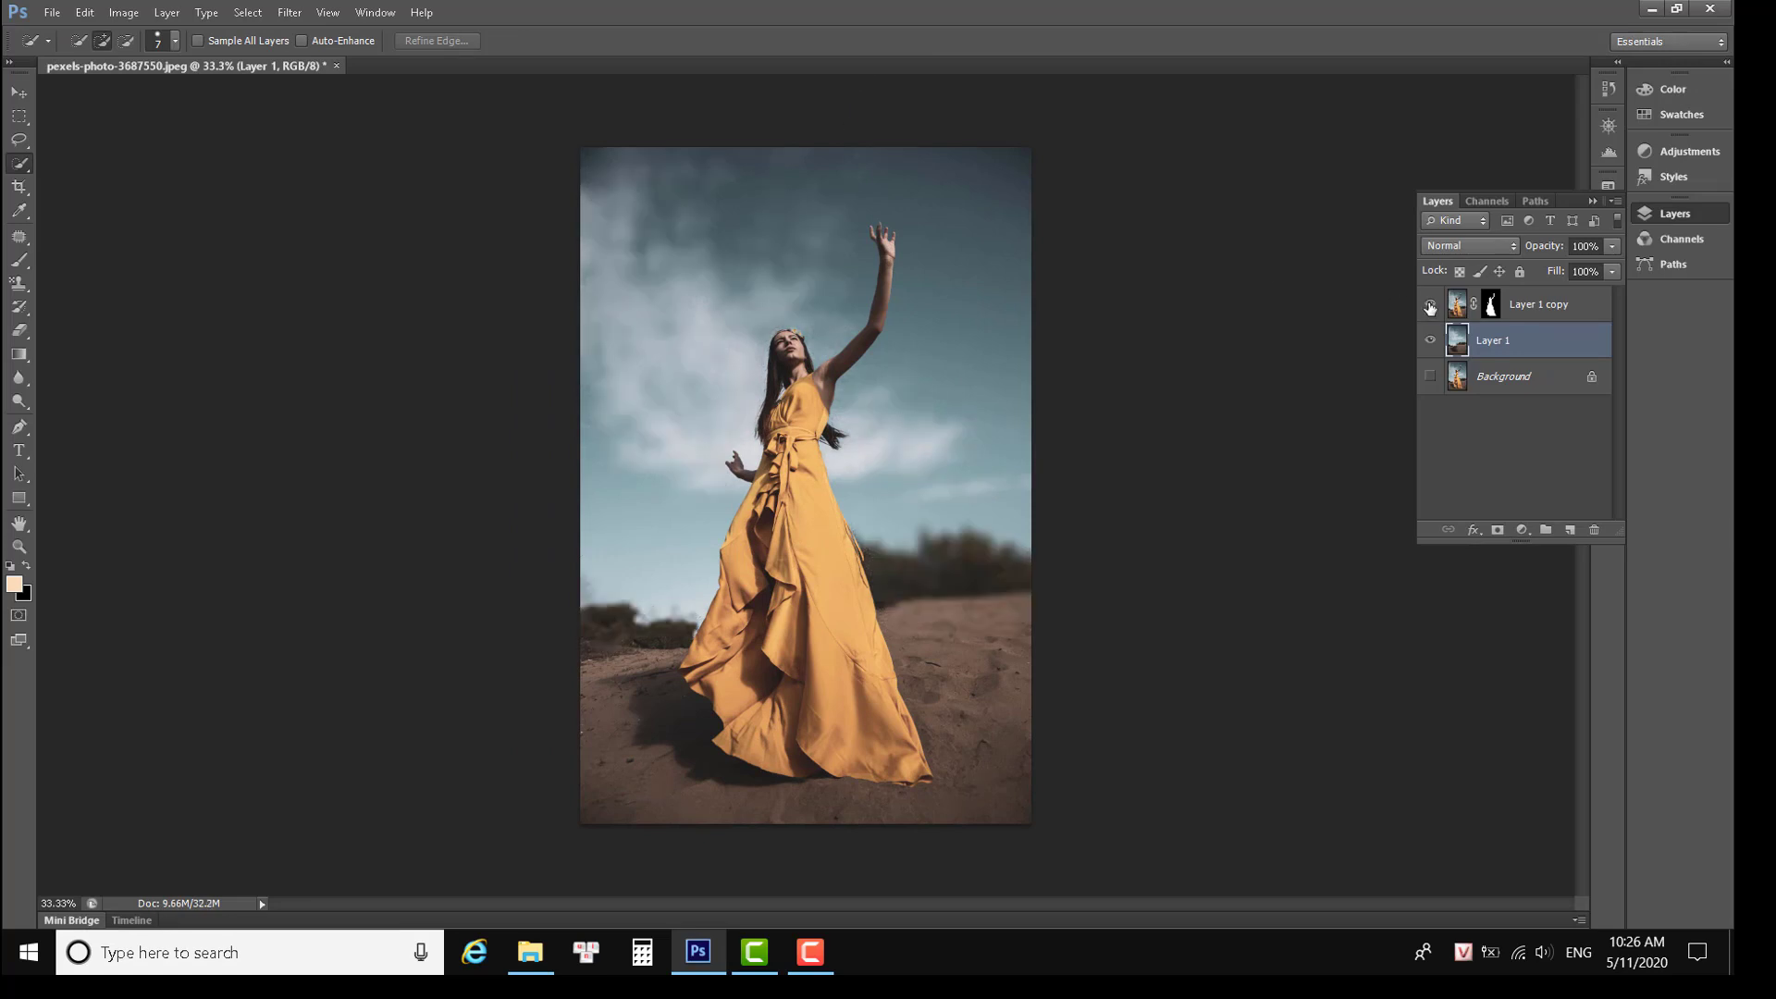
Toggle layer visibility to compare with the original, then make Layer 1 copy active.
left_click(1430, 304)
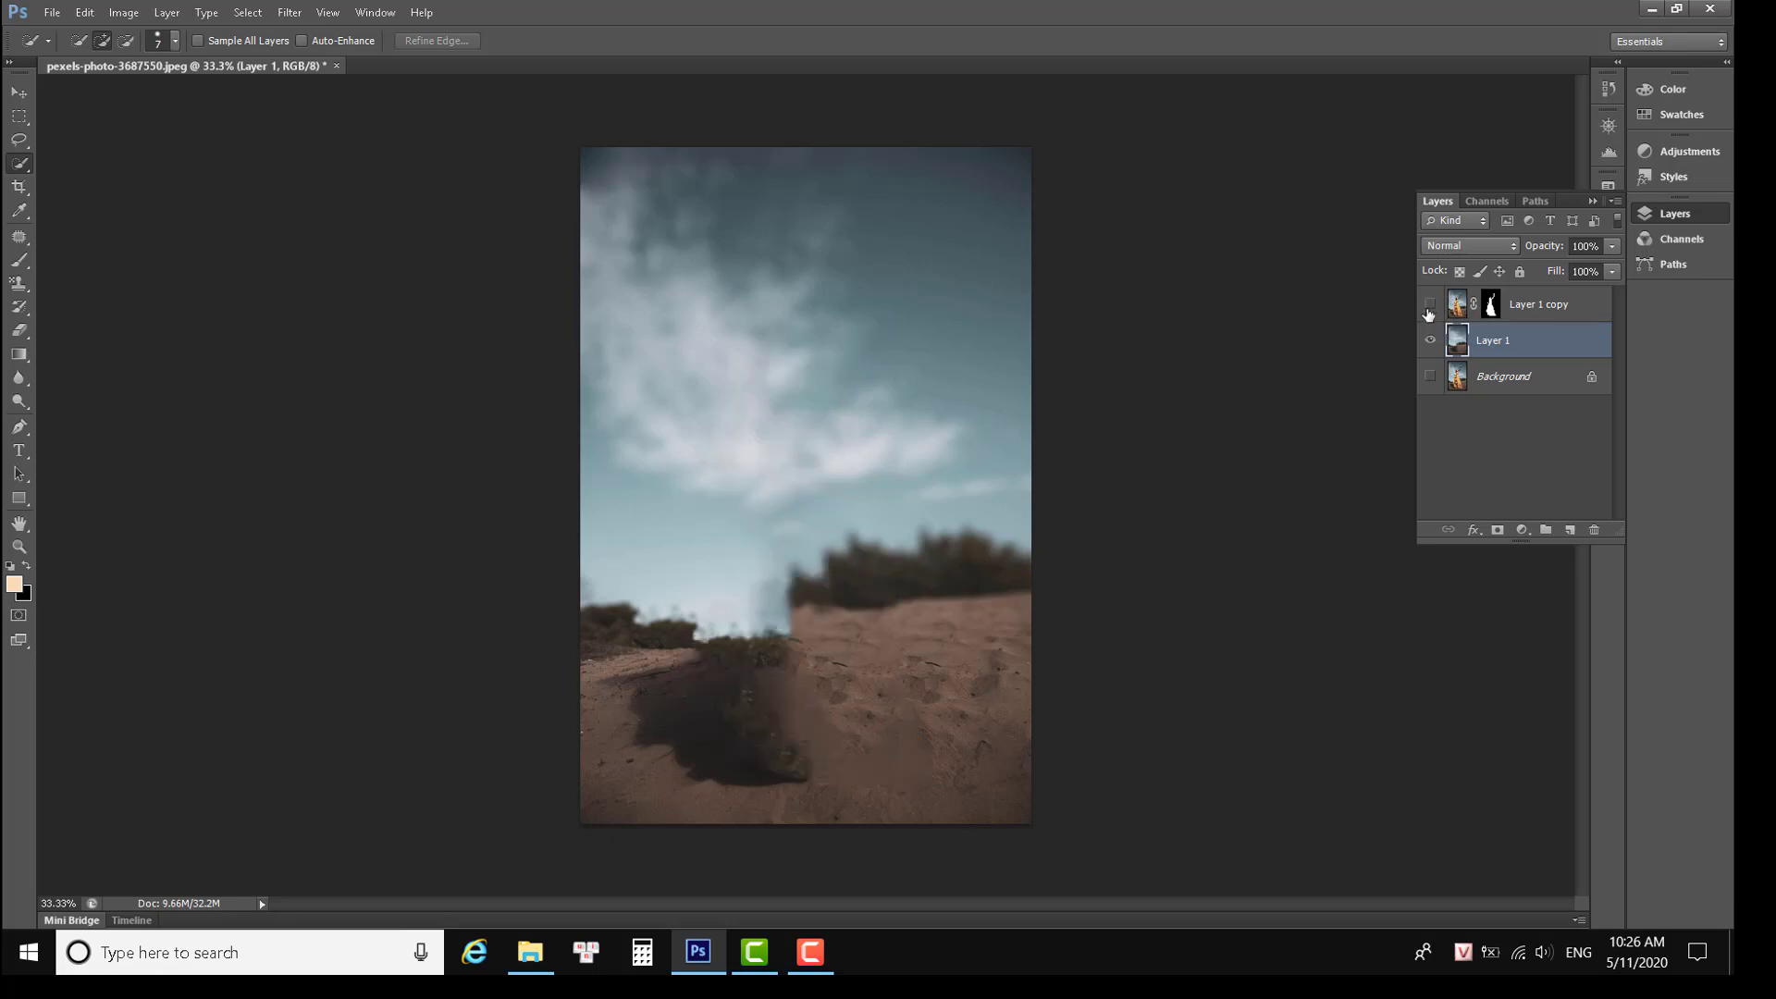
left_click(1431, 339)
left_click(1430, 376)
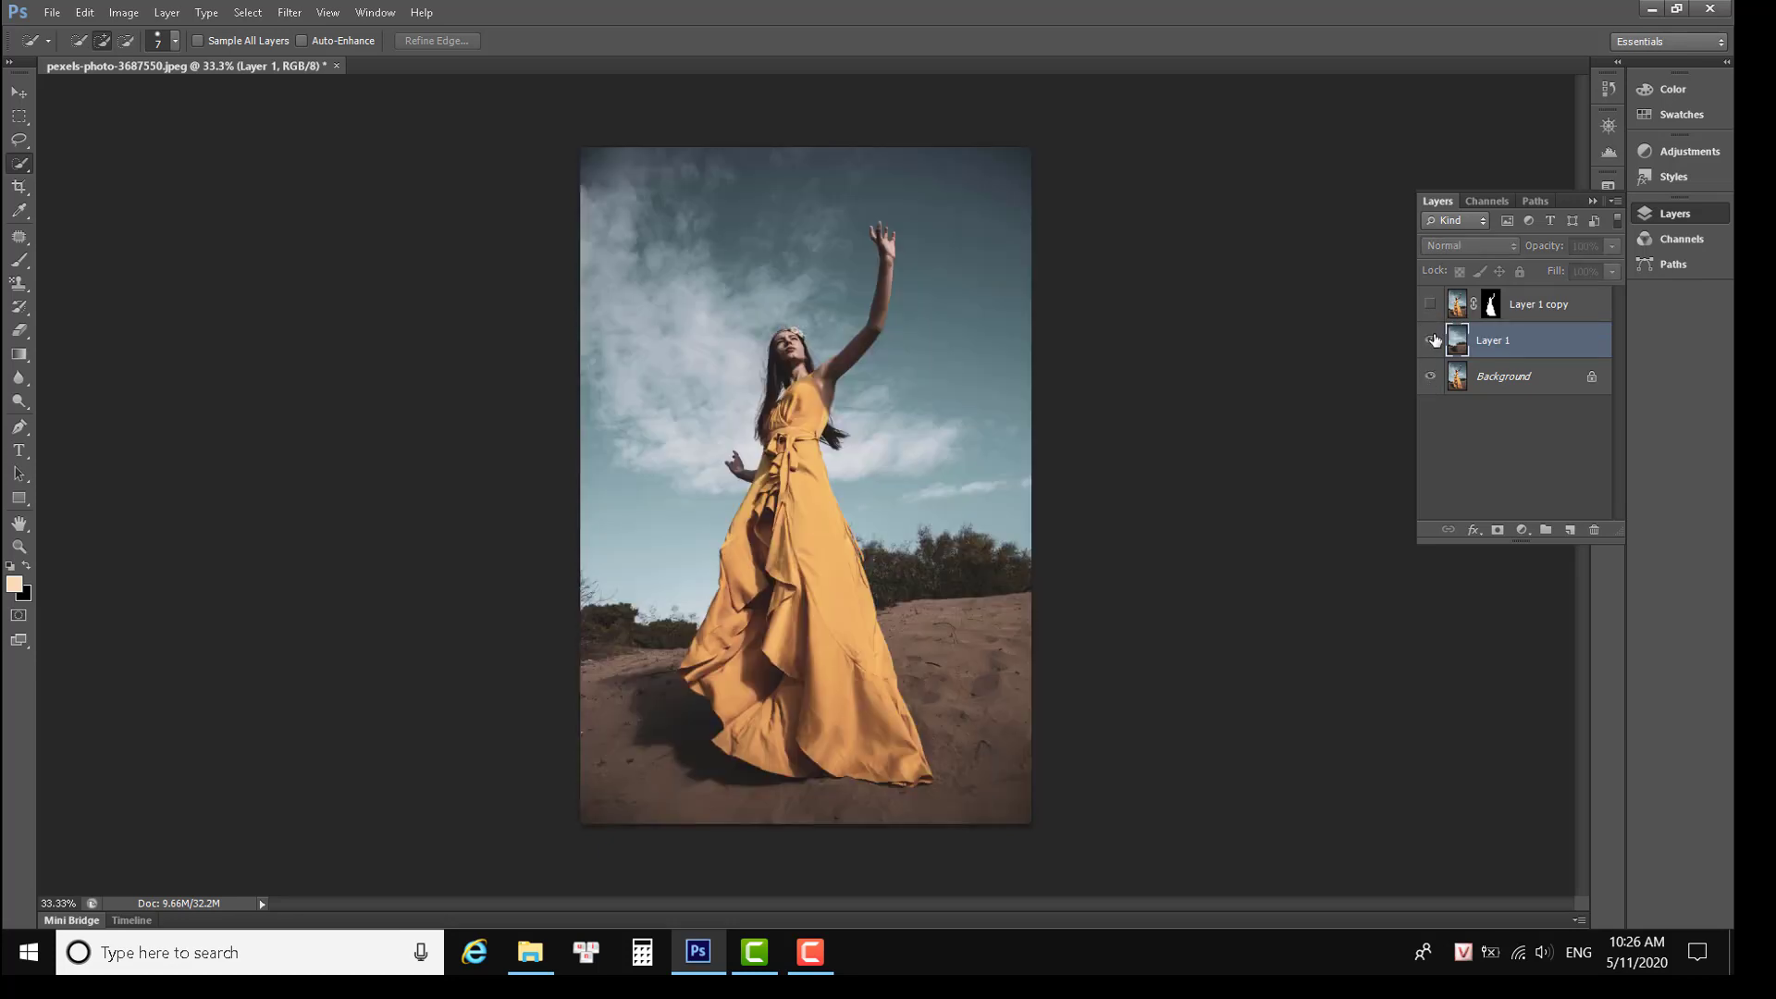
left_click(1432, 339)
left_click(1432, 340)
left_click(1430, 303)
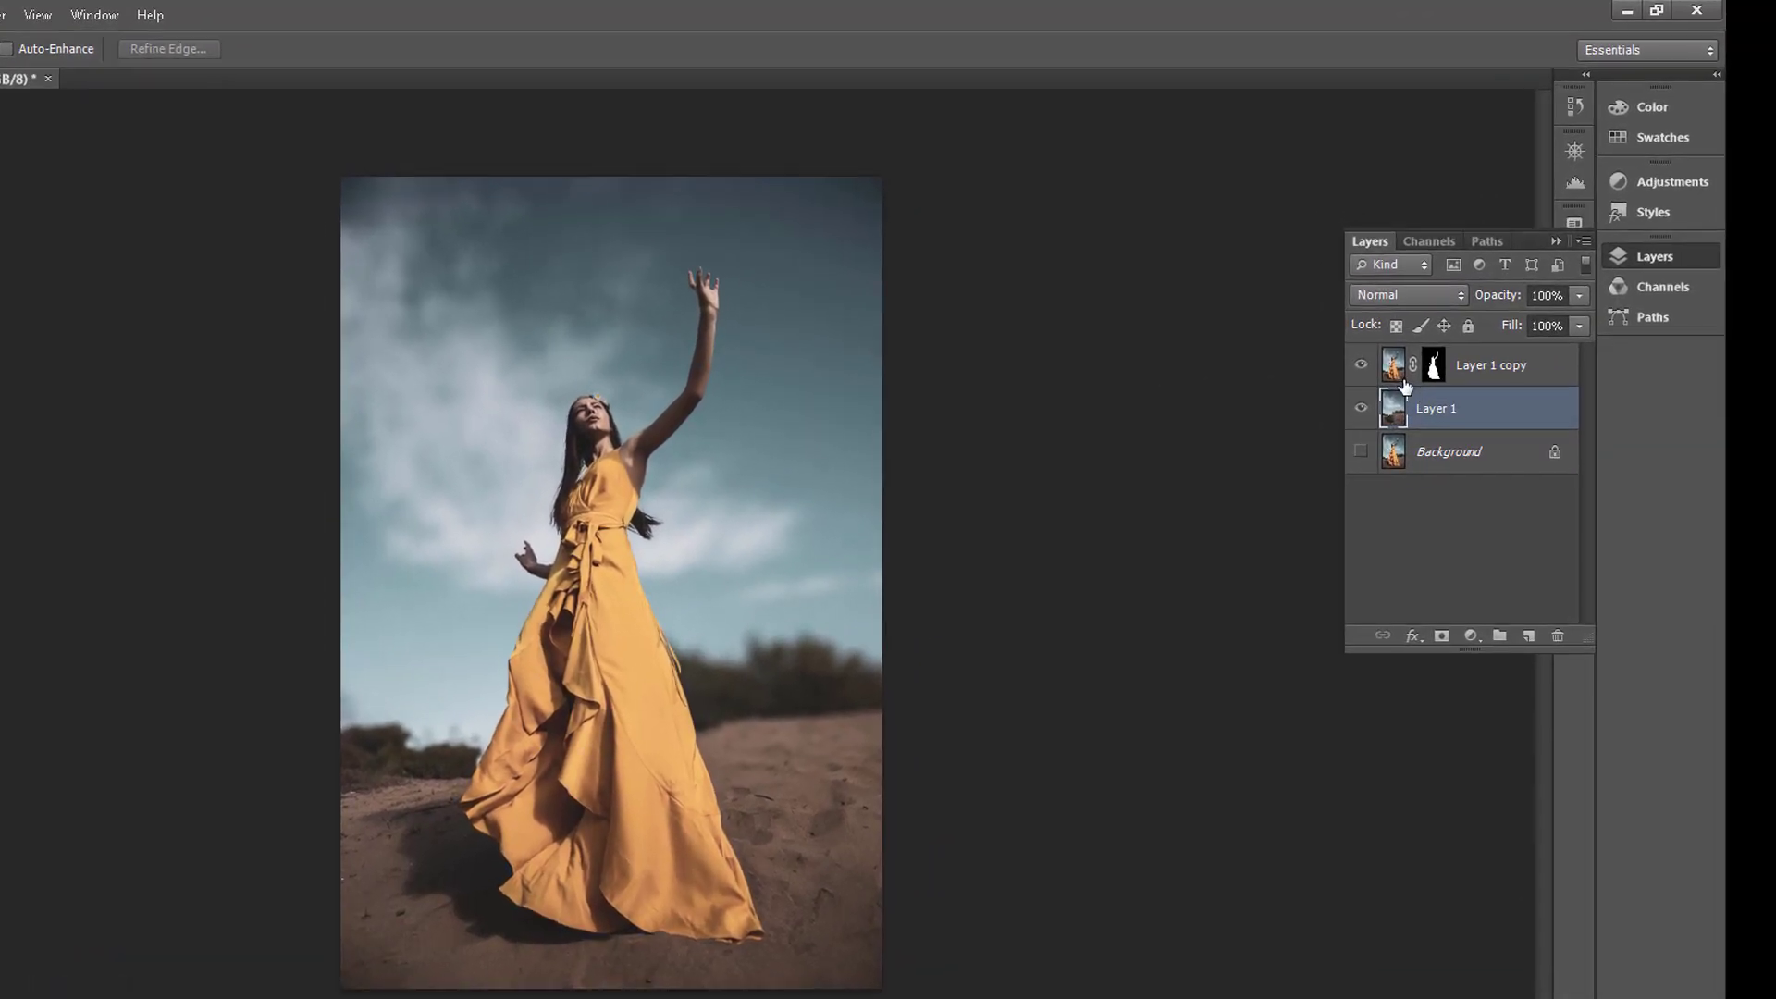
left_click(1463, 318)
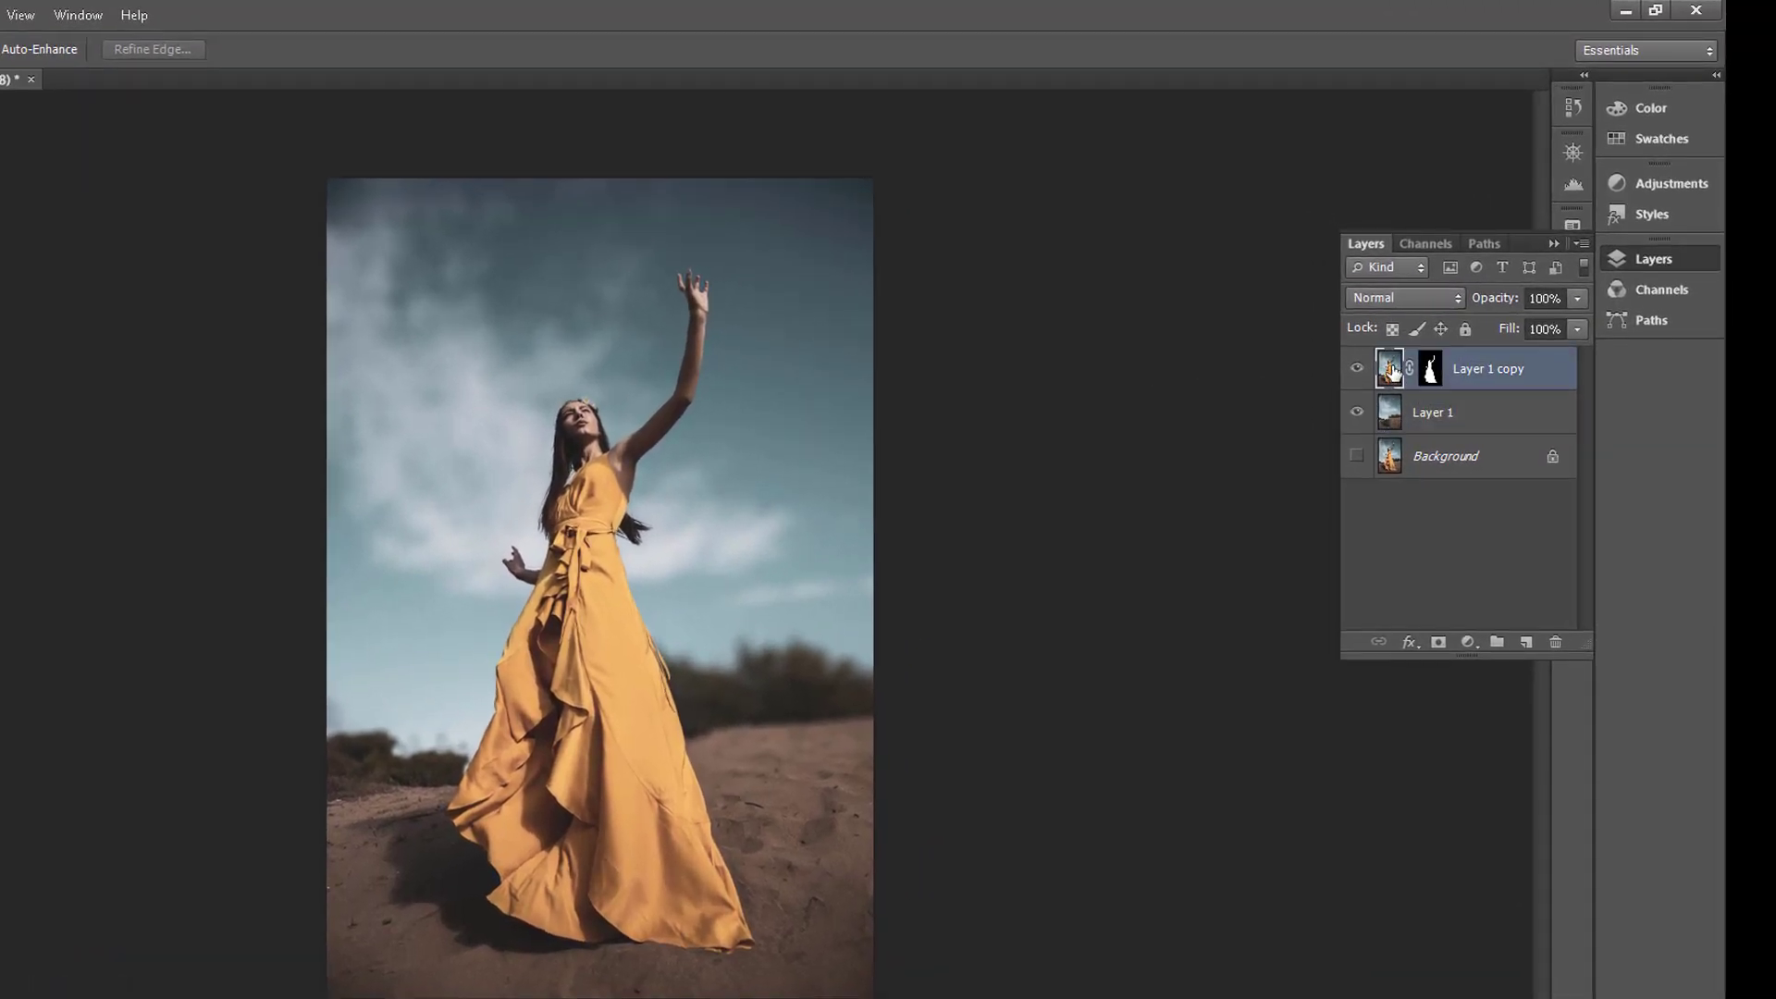
Add a Hue/Saturation adjustment layer with Saturation +33 and Hue +4 above Layer 1 copy.
left_click(1468, 641)
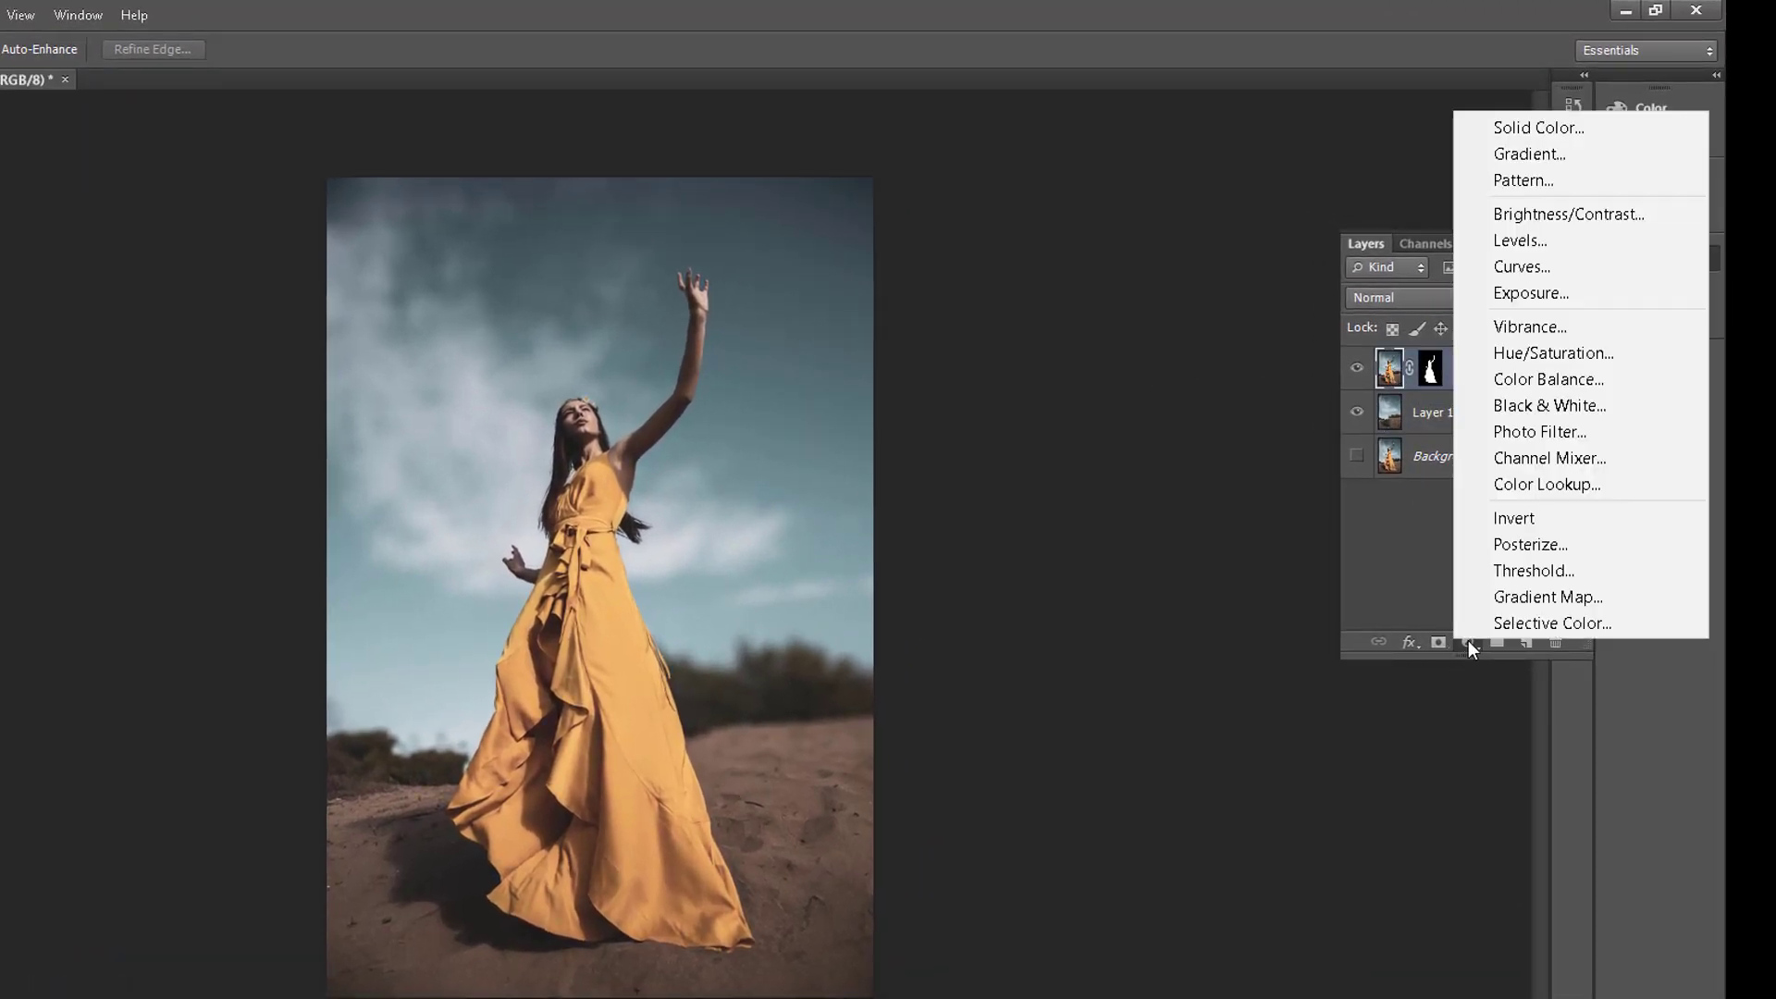
left_click(1512, 356)
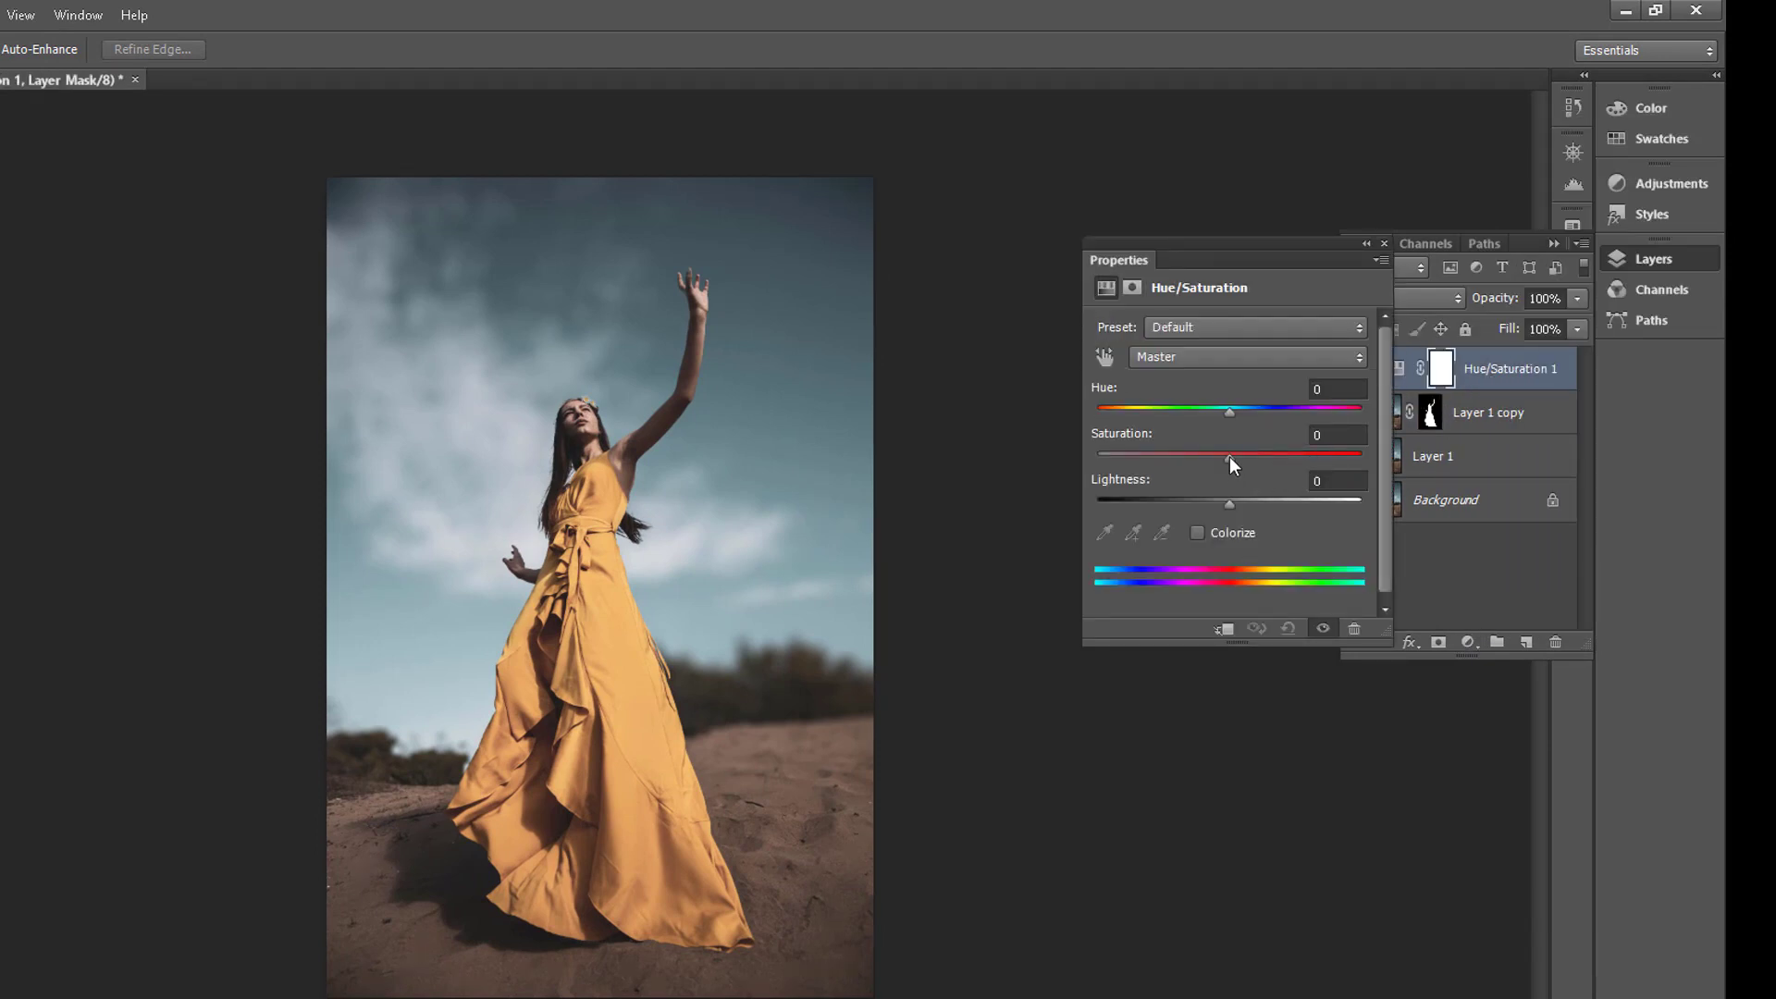
mouse_move(1230, 457)
left_mouse_down()
mouse_move(1269, 453)
mouse_move(1235, 413)
left_mouse_up()
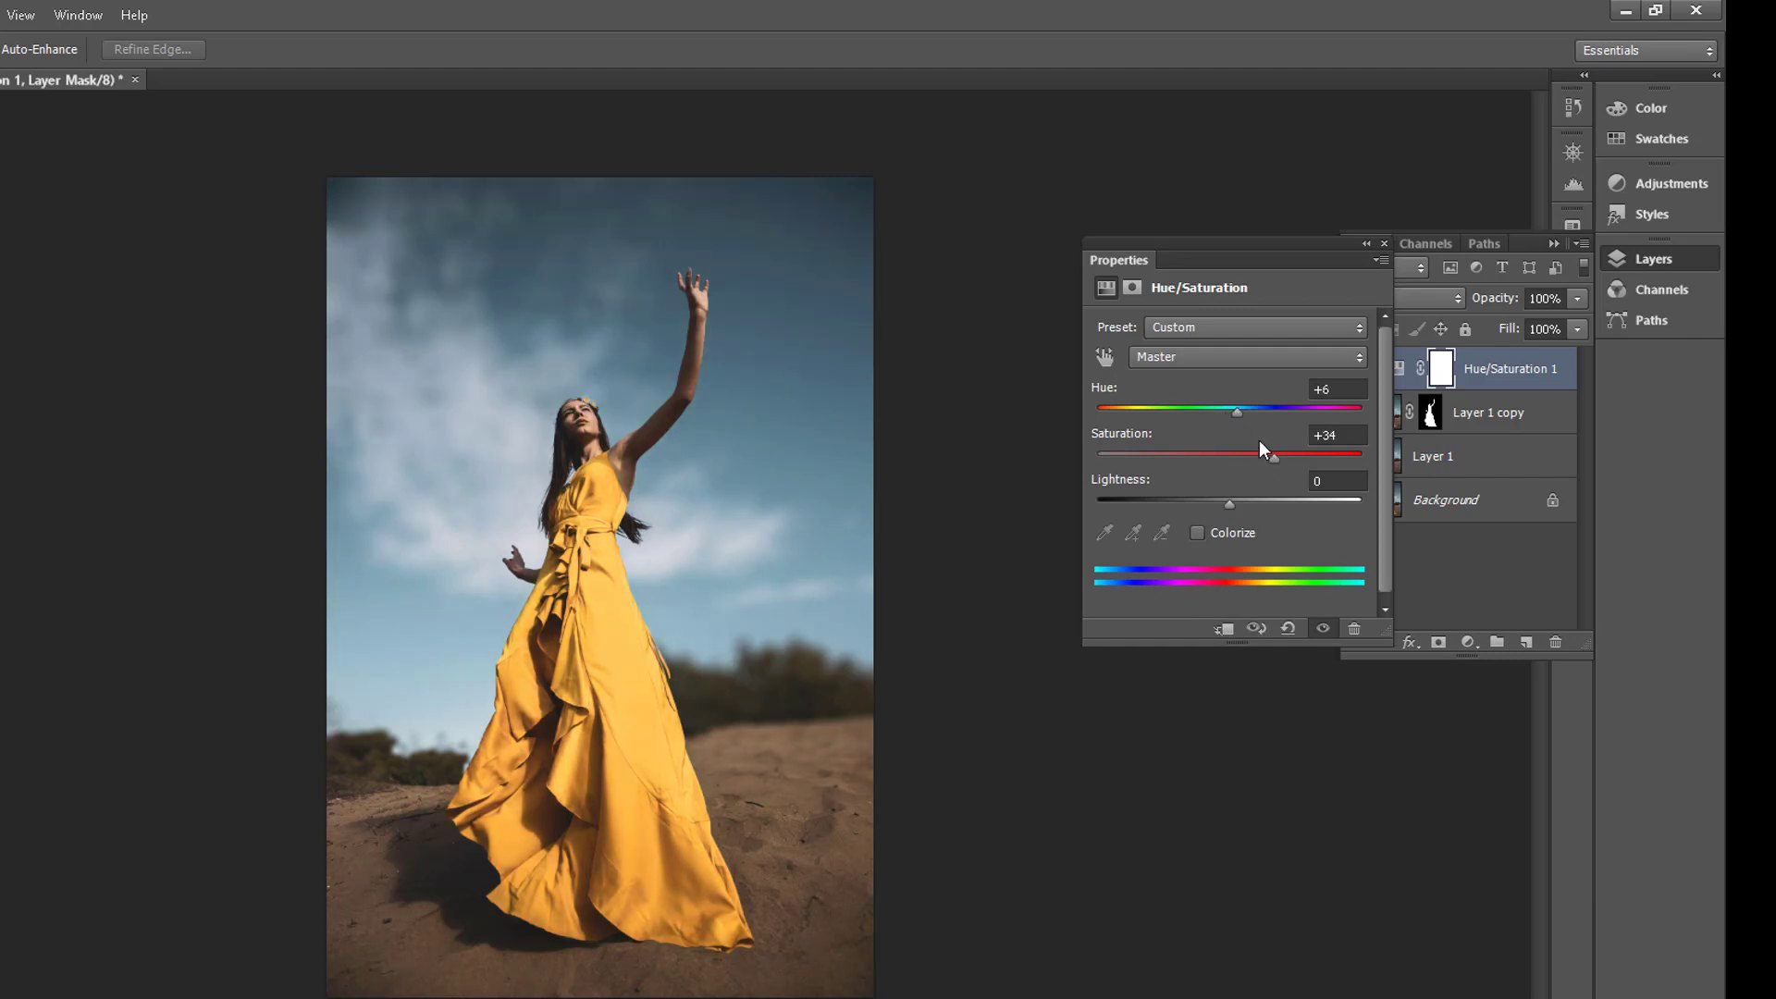
left_click_drag(1237, 413, 1235, 413)
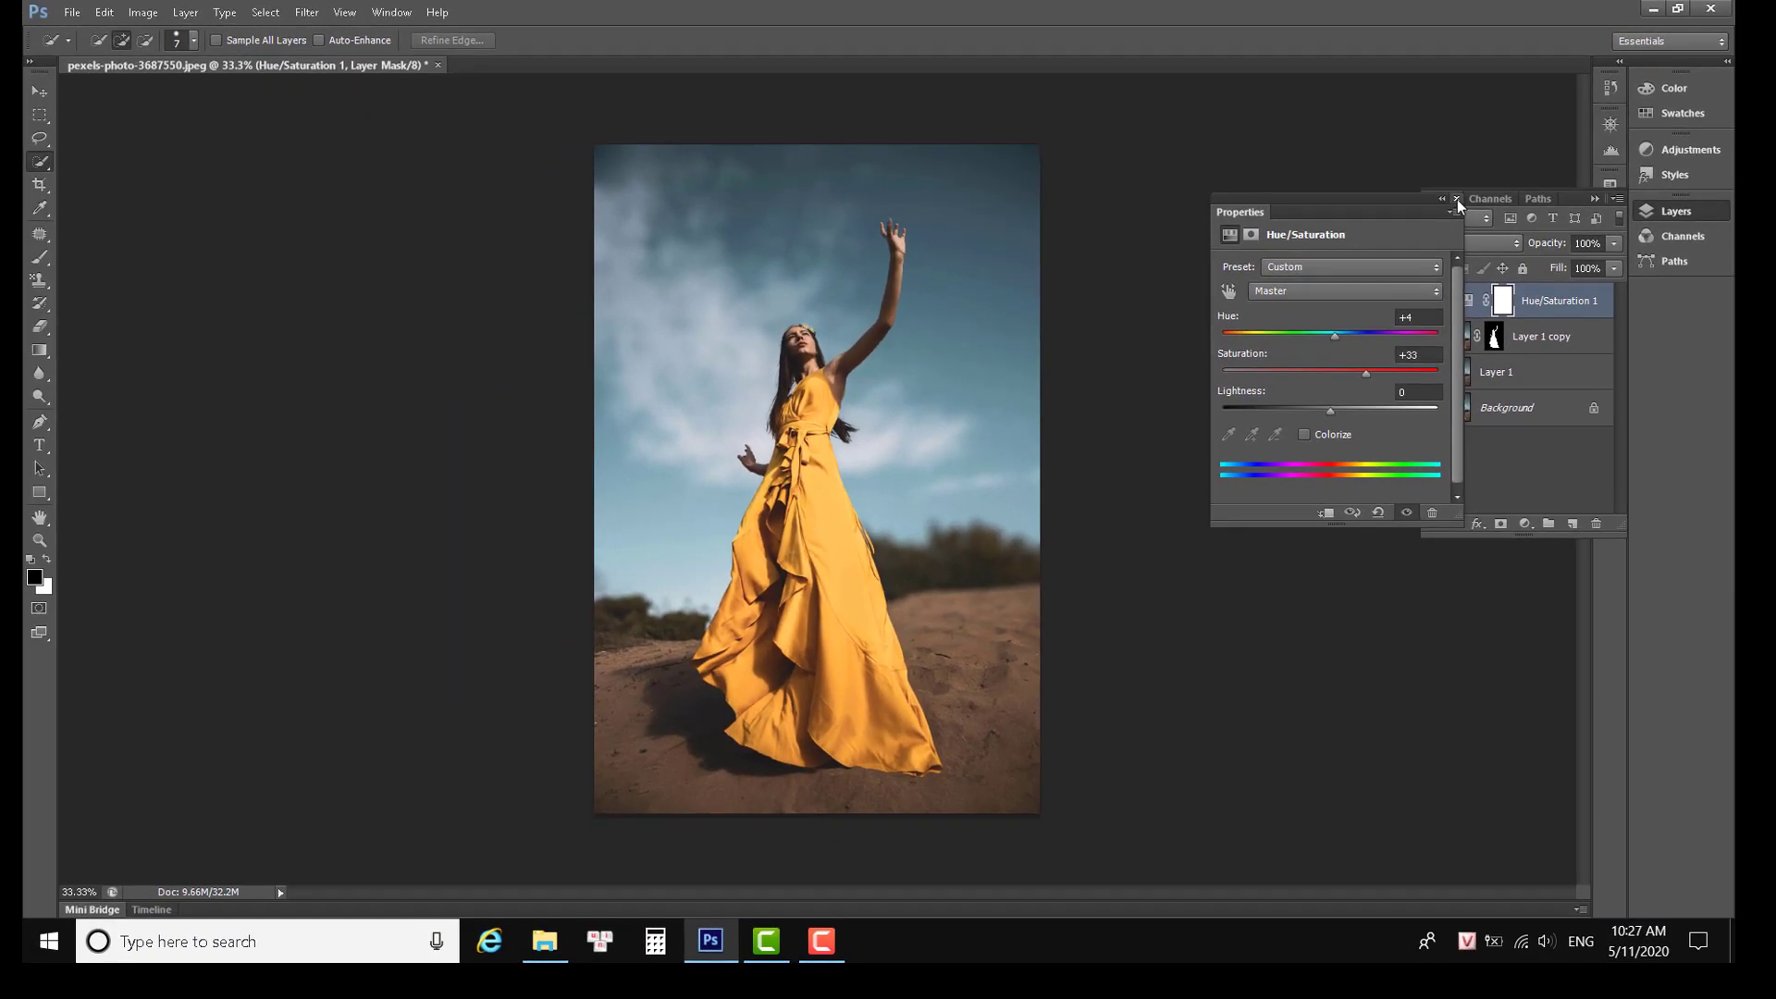
Create a new Layer 2 and set the brush's foreground colour to a strong orange.
left_click(1457, 199)
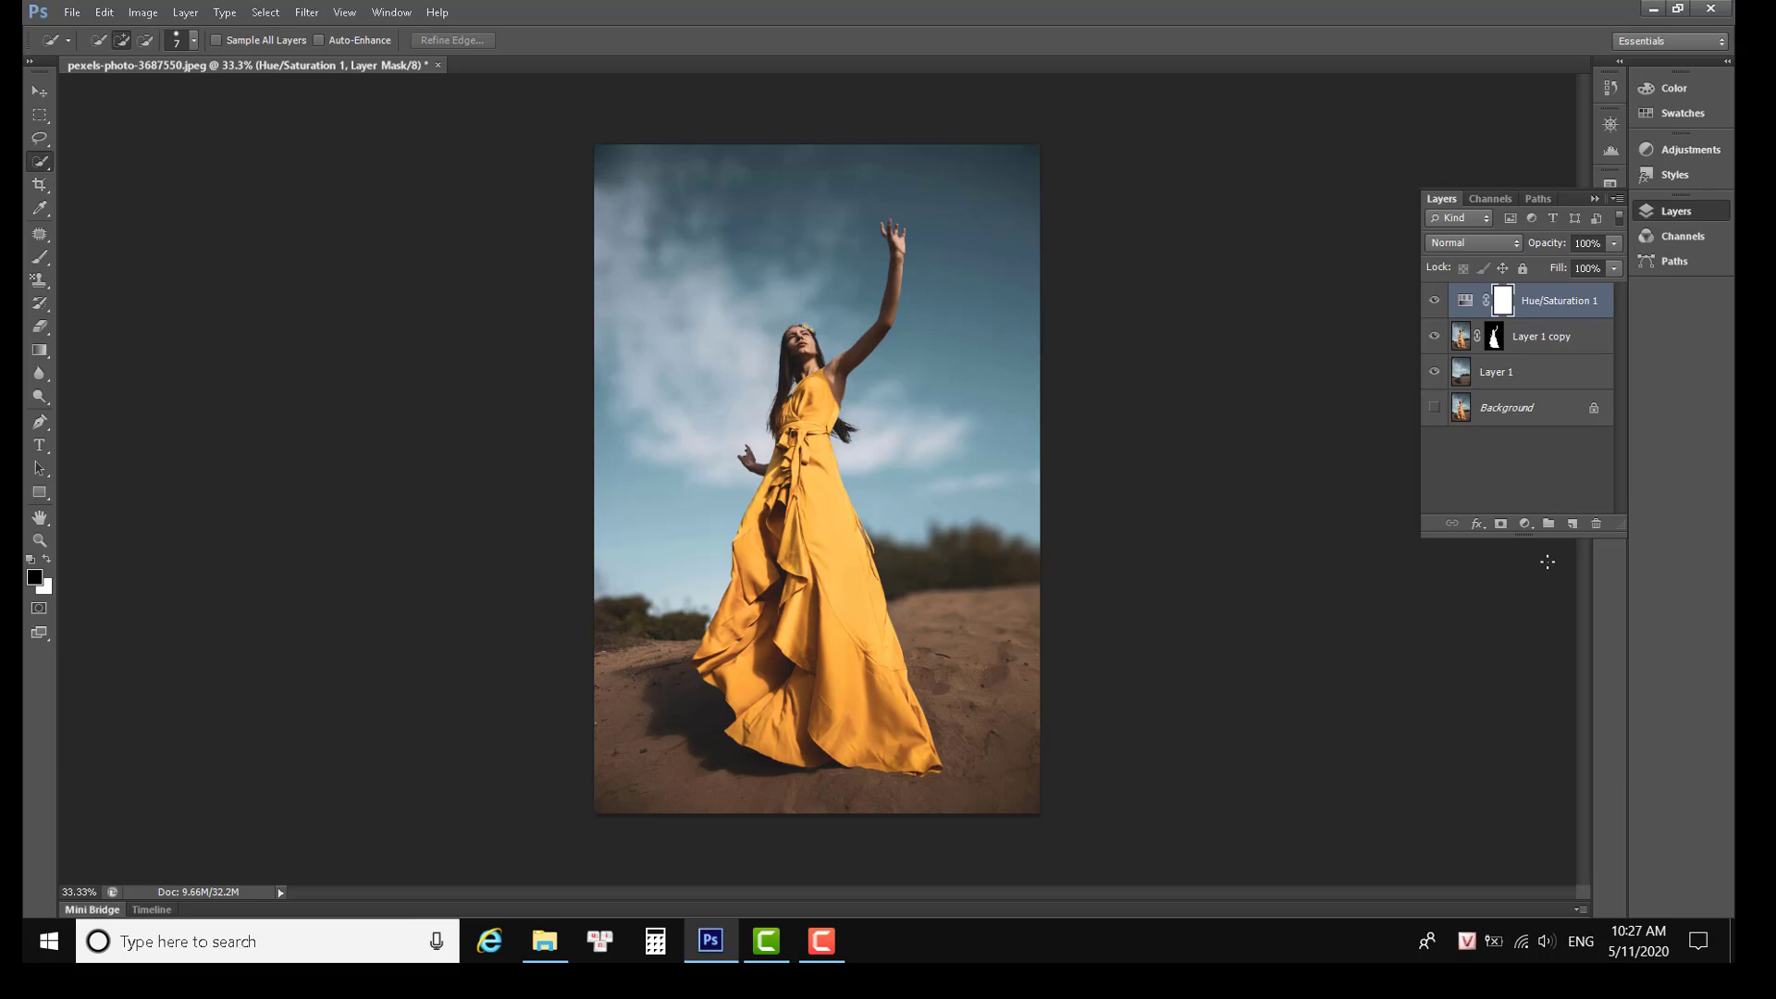
left_click(1574, 525)
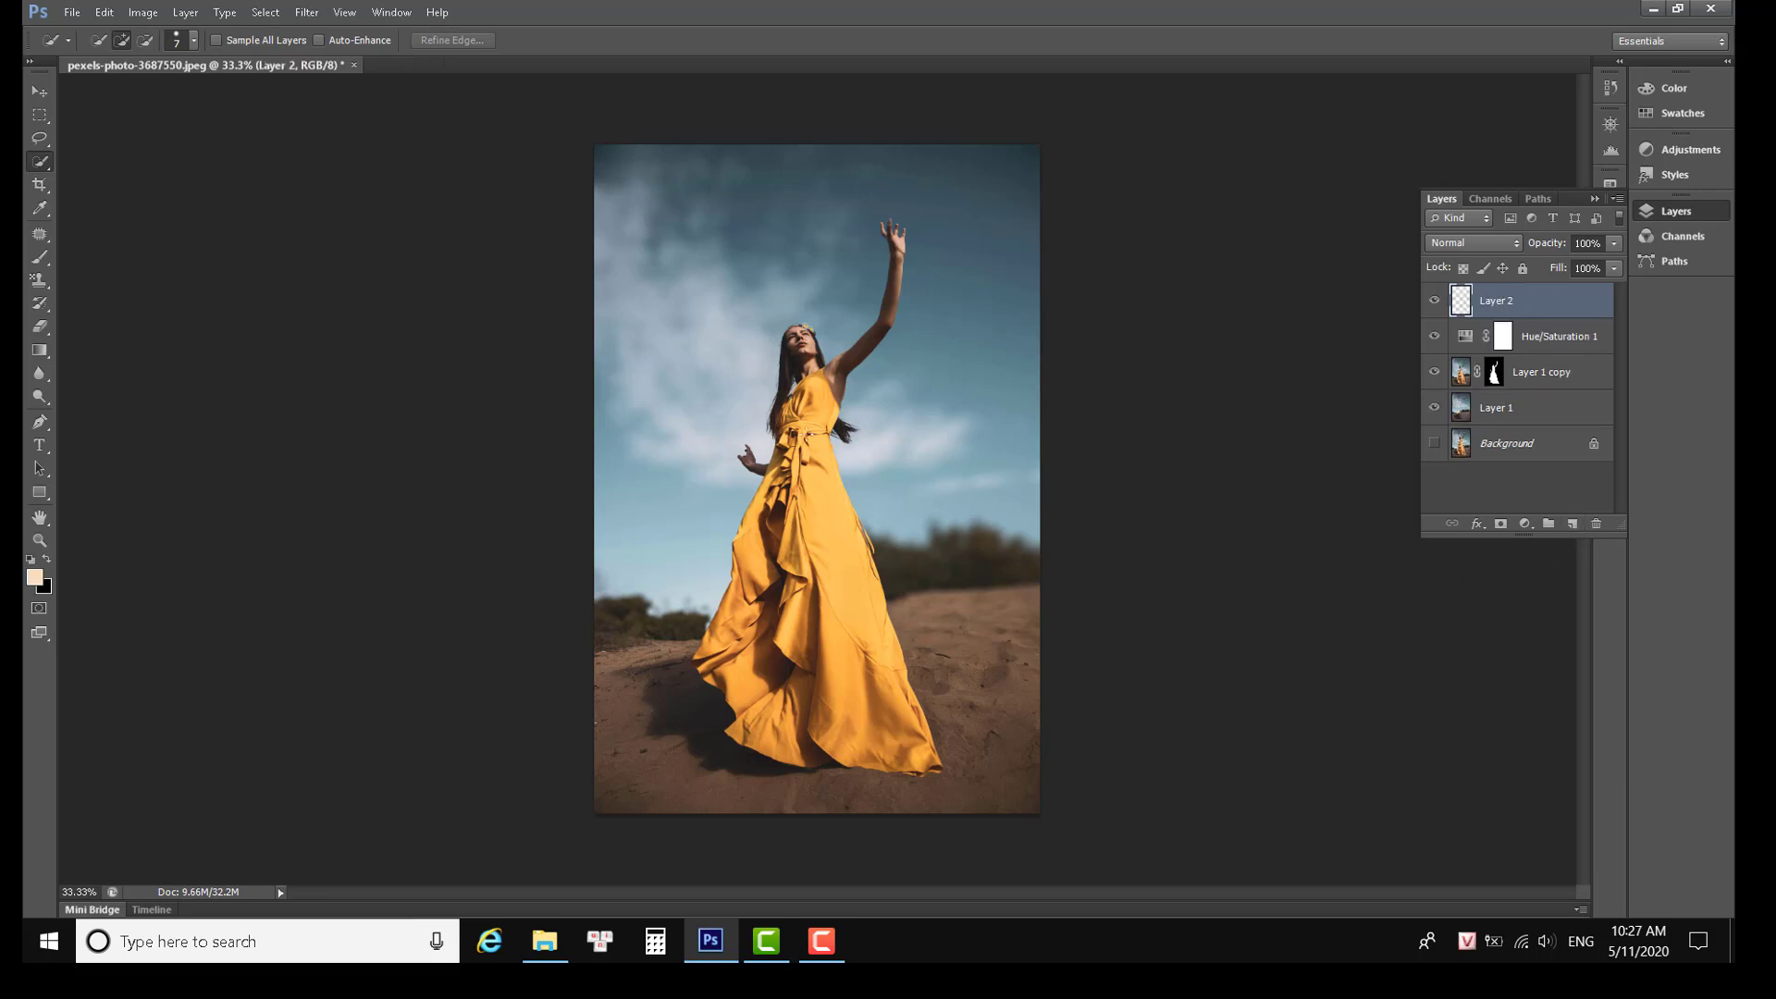
key("b")
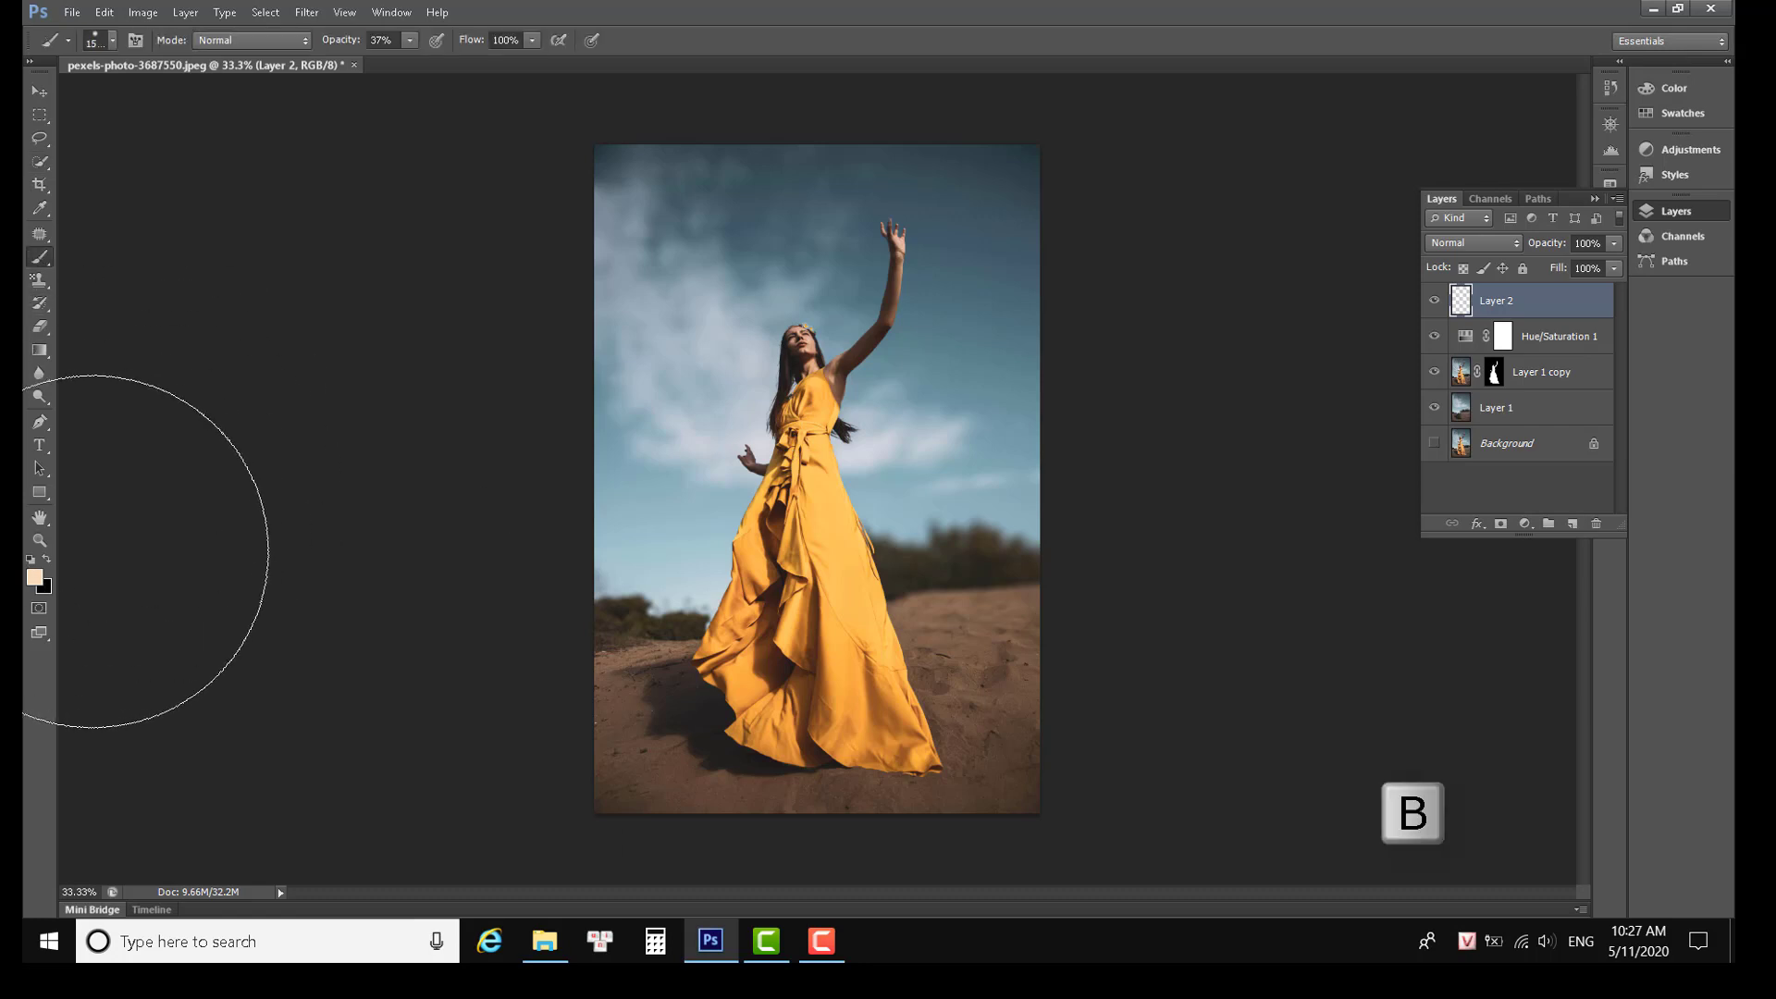
left_click(37, 579)
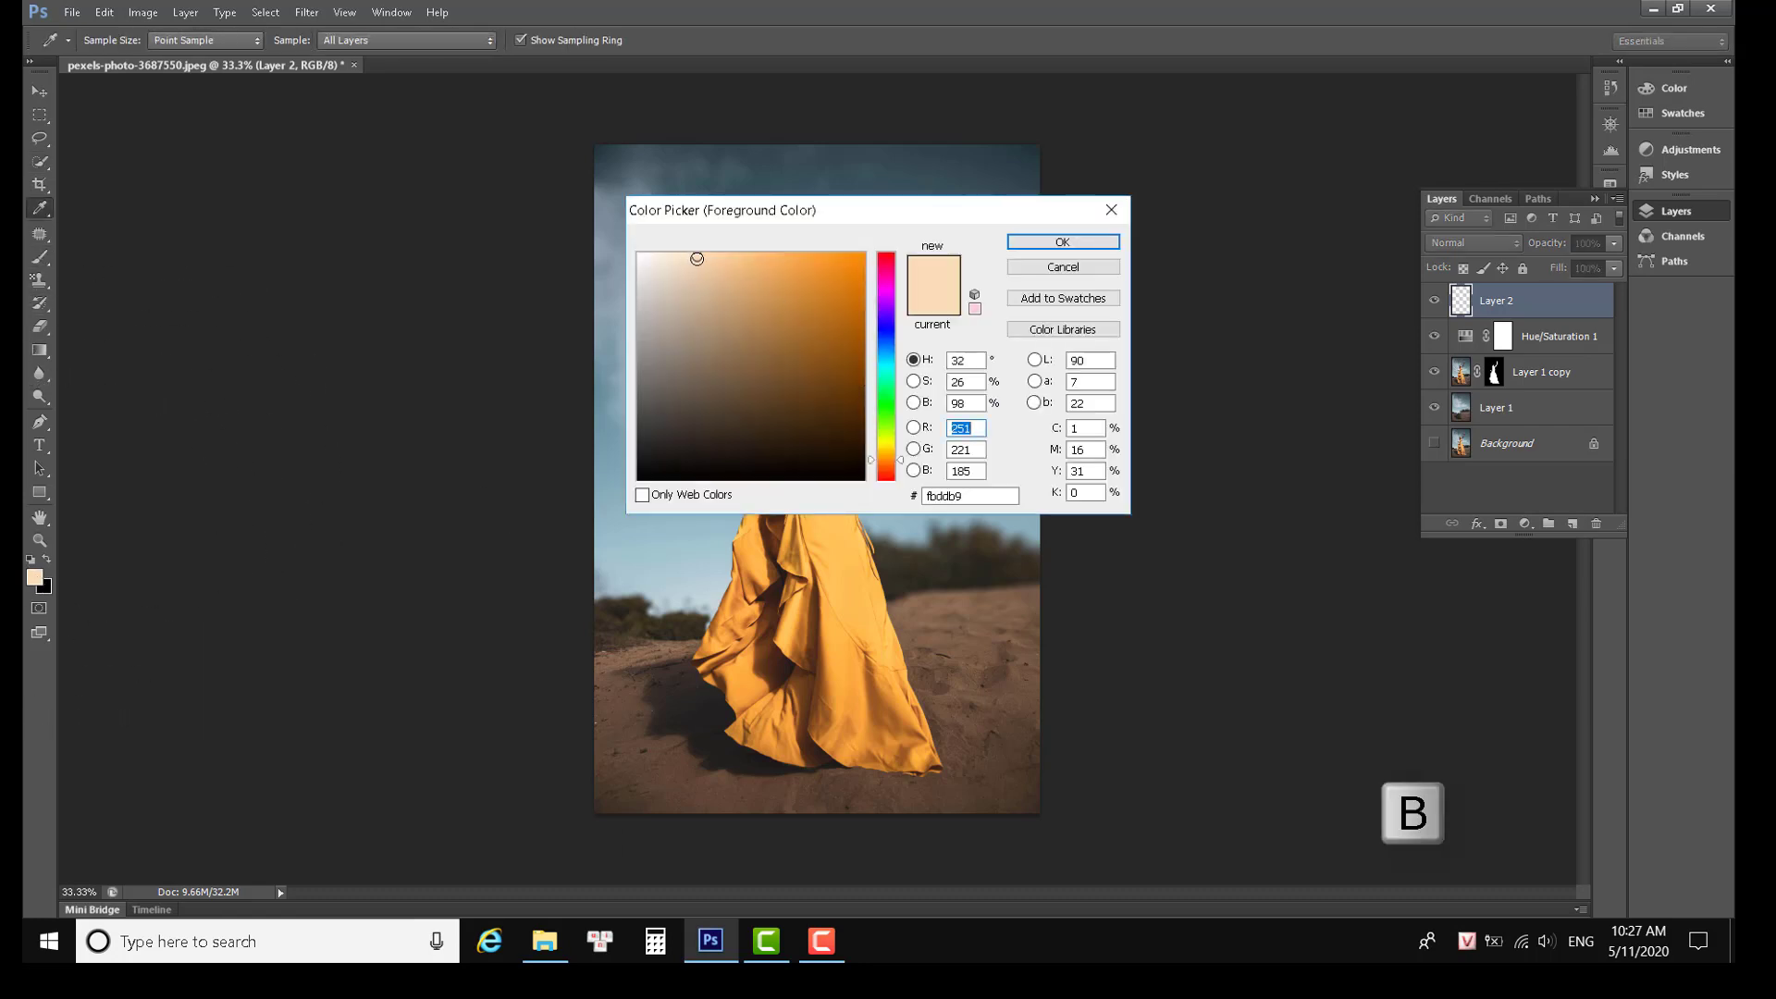
left_click_drag(697, 259, 844, 256)
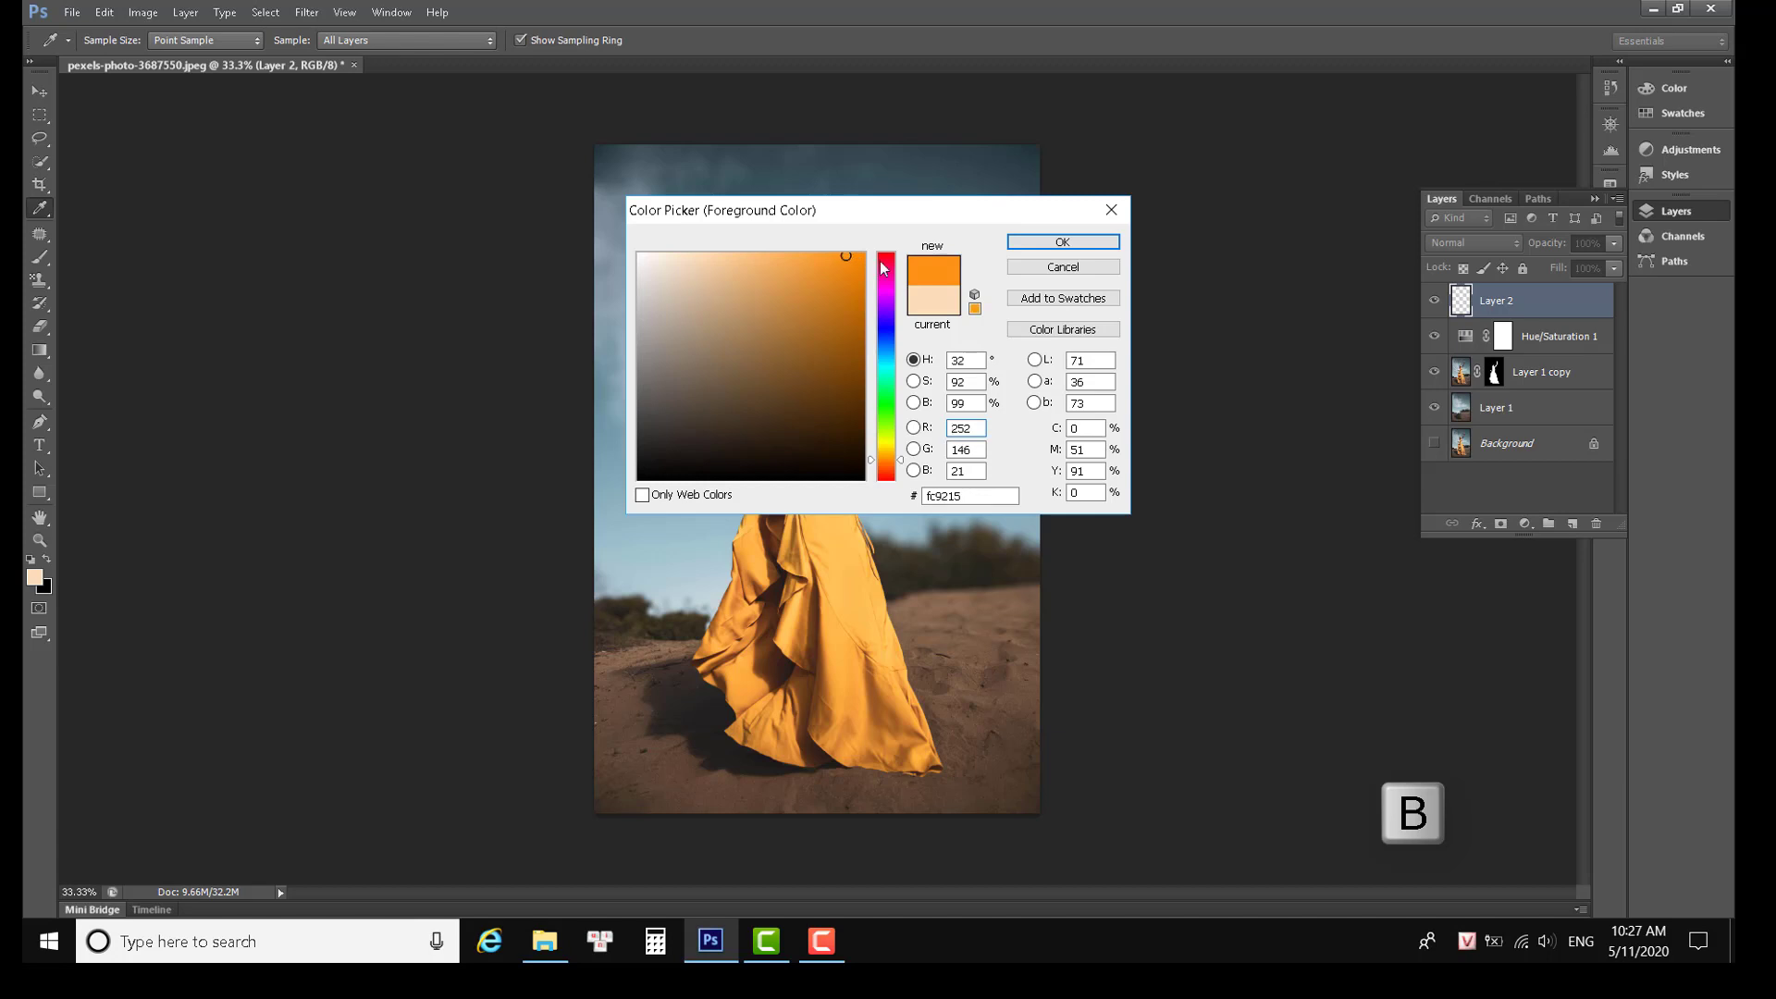
left_click(1055, 242)
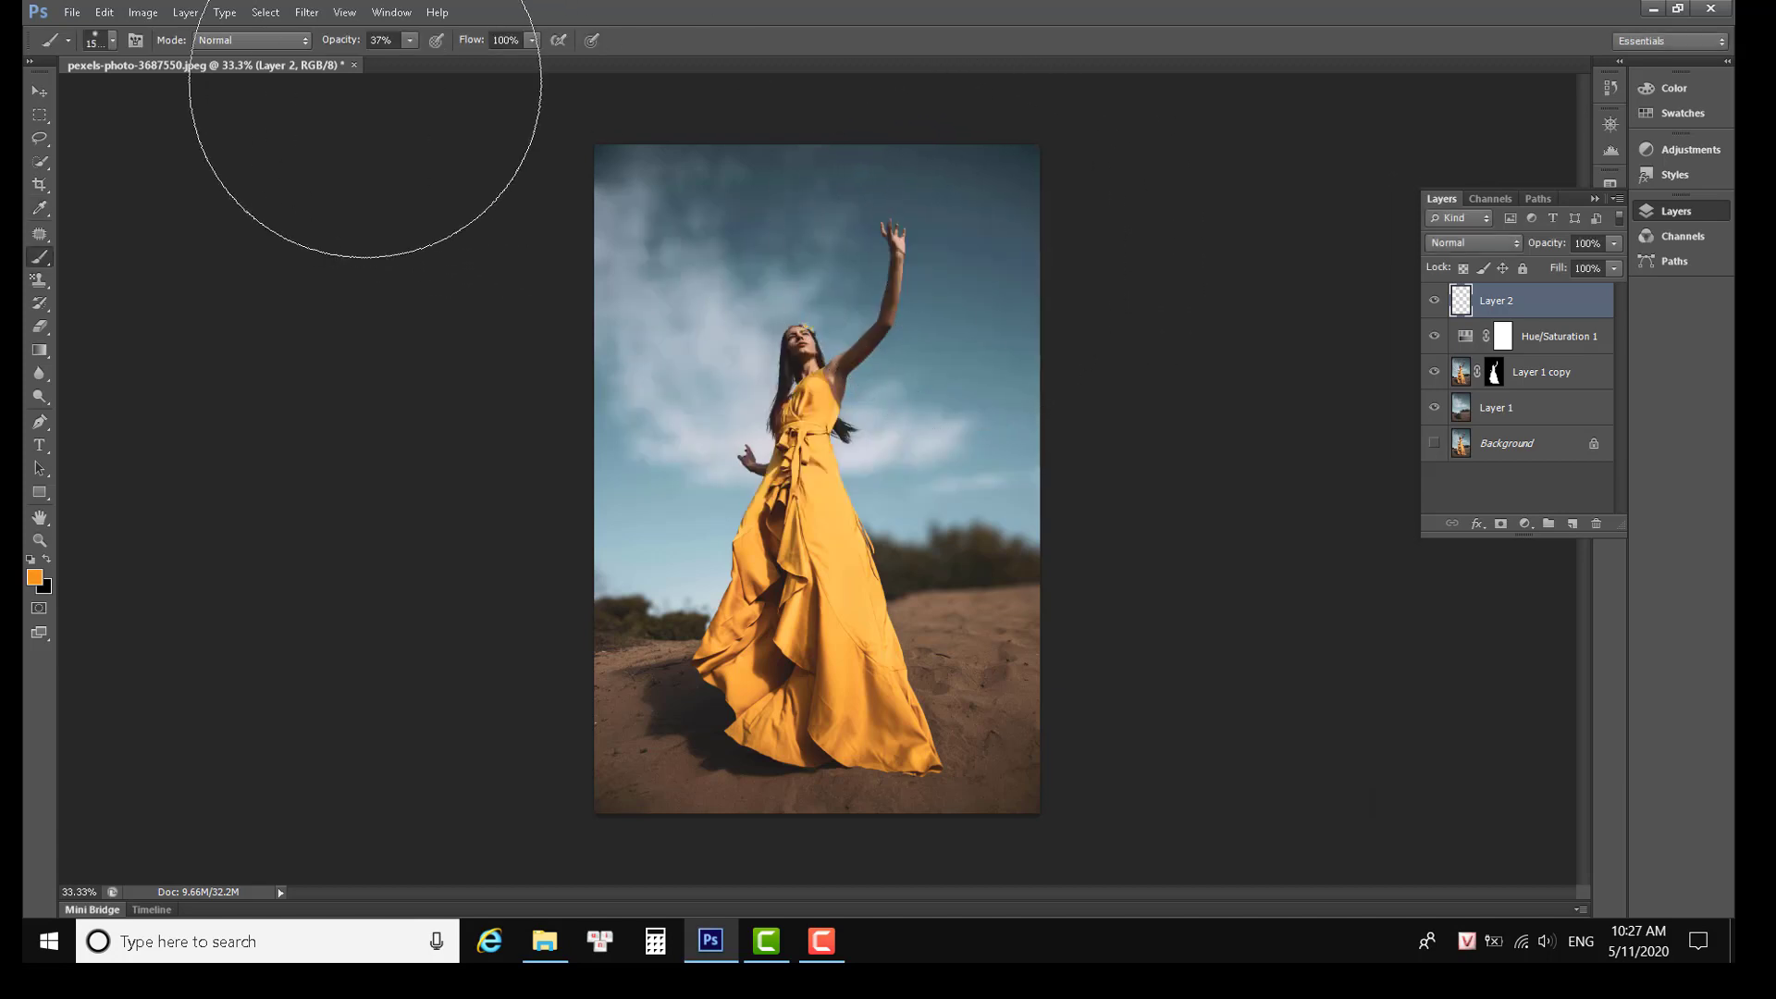
Set the soft brush to about 236 px and paint an orange glow in the upper-left sky.
right_click(846, 301)
mouse_move(914, 305)
left_mouse_down()
mouse_move(888, 304)
mouse_move(907, 309)
left_mouse_up()
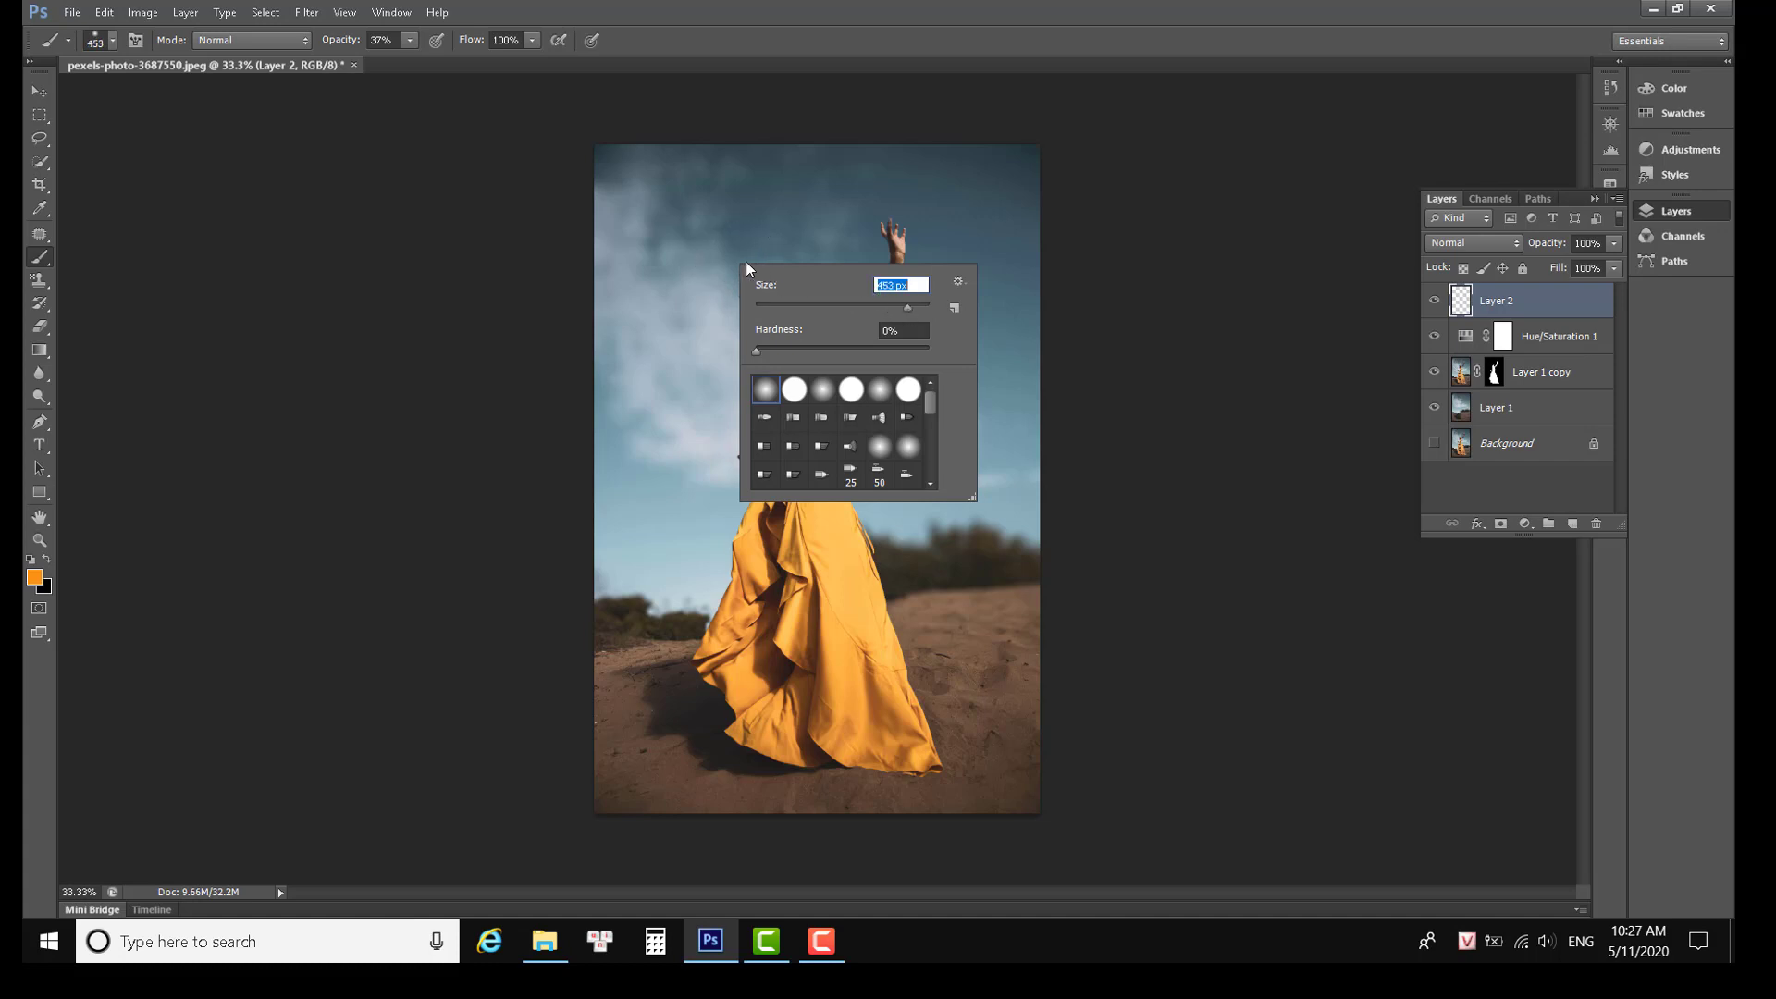
left_click(705, 258)
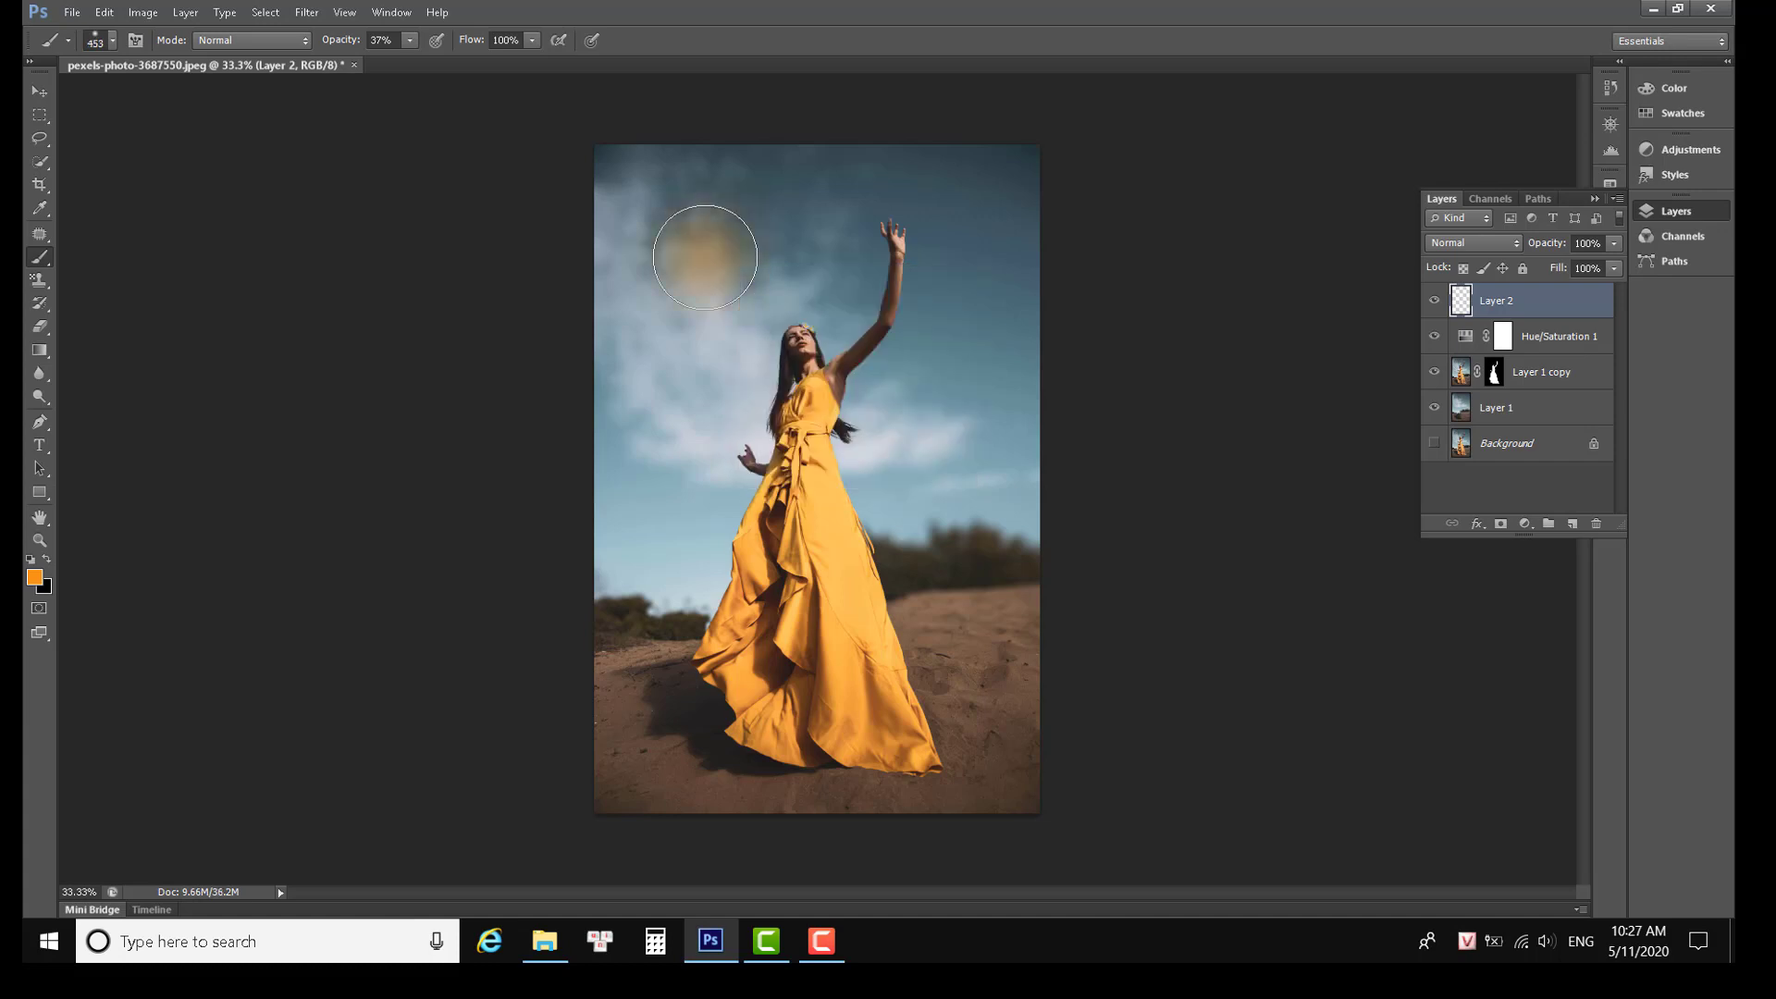
left_click(705, 257)
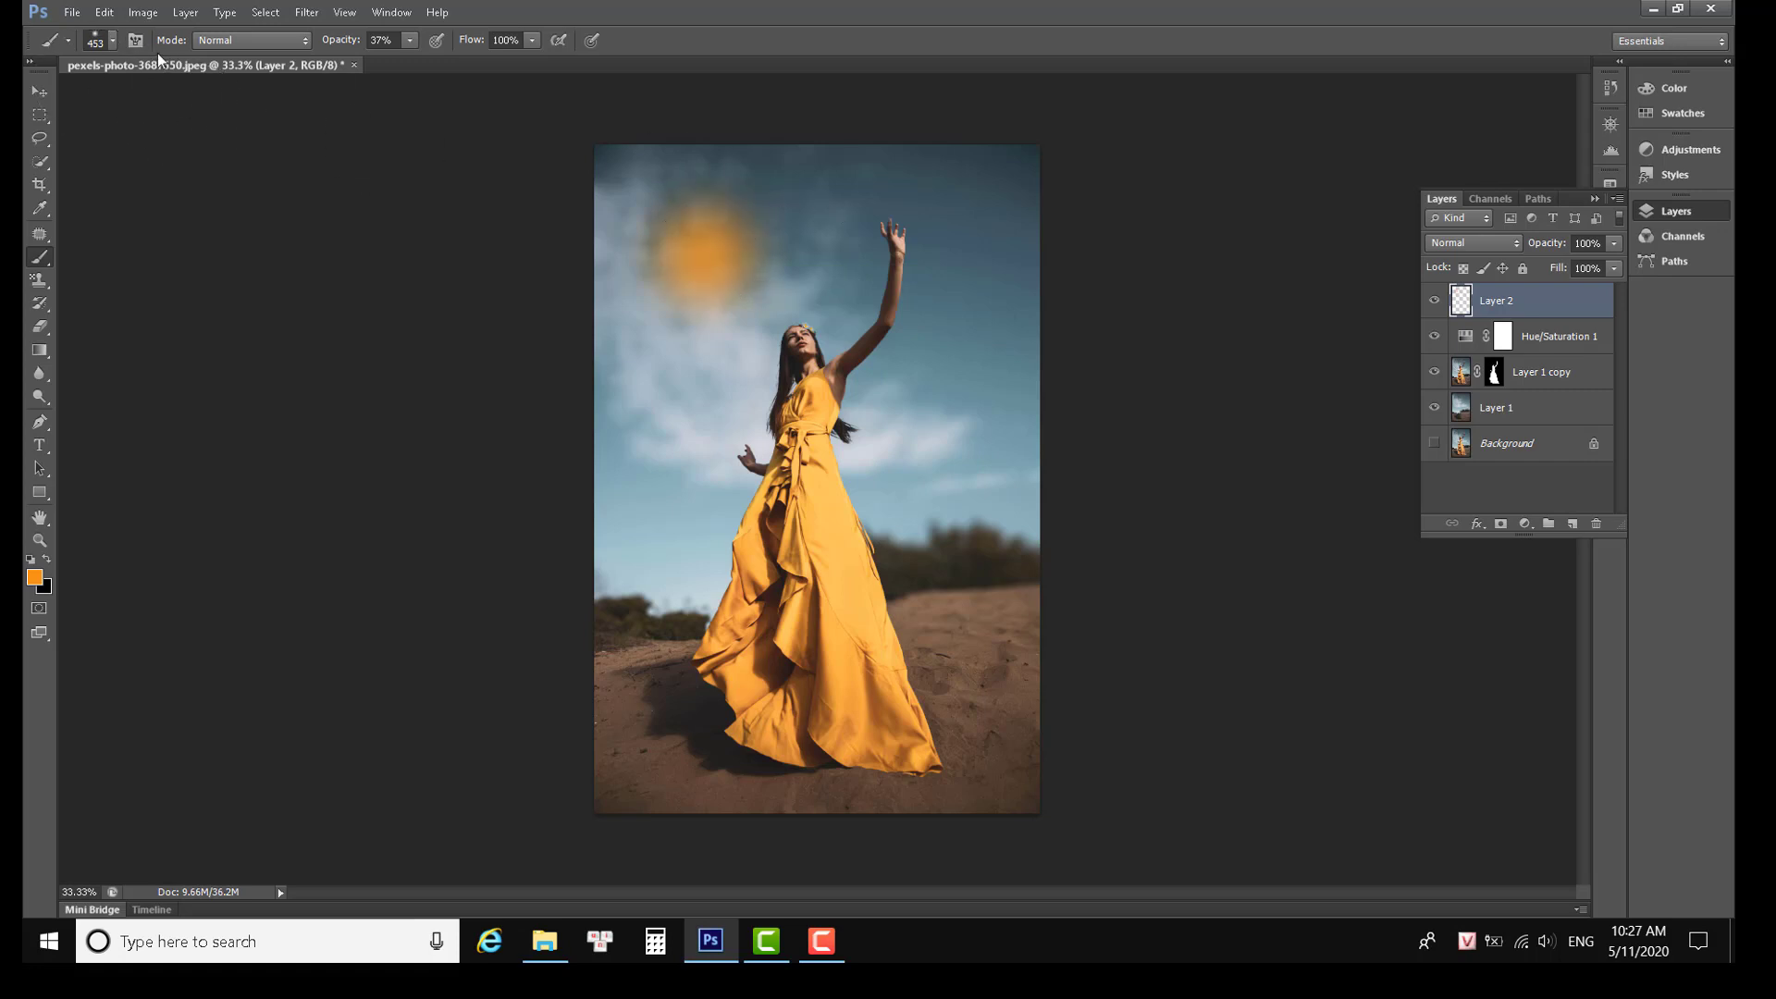
left_click(42, 91)
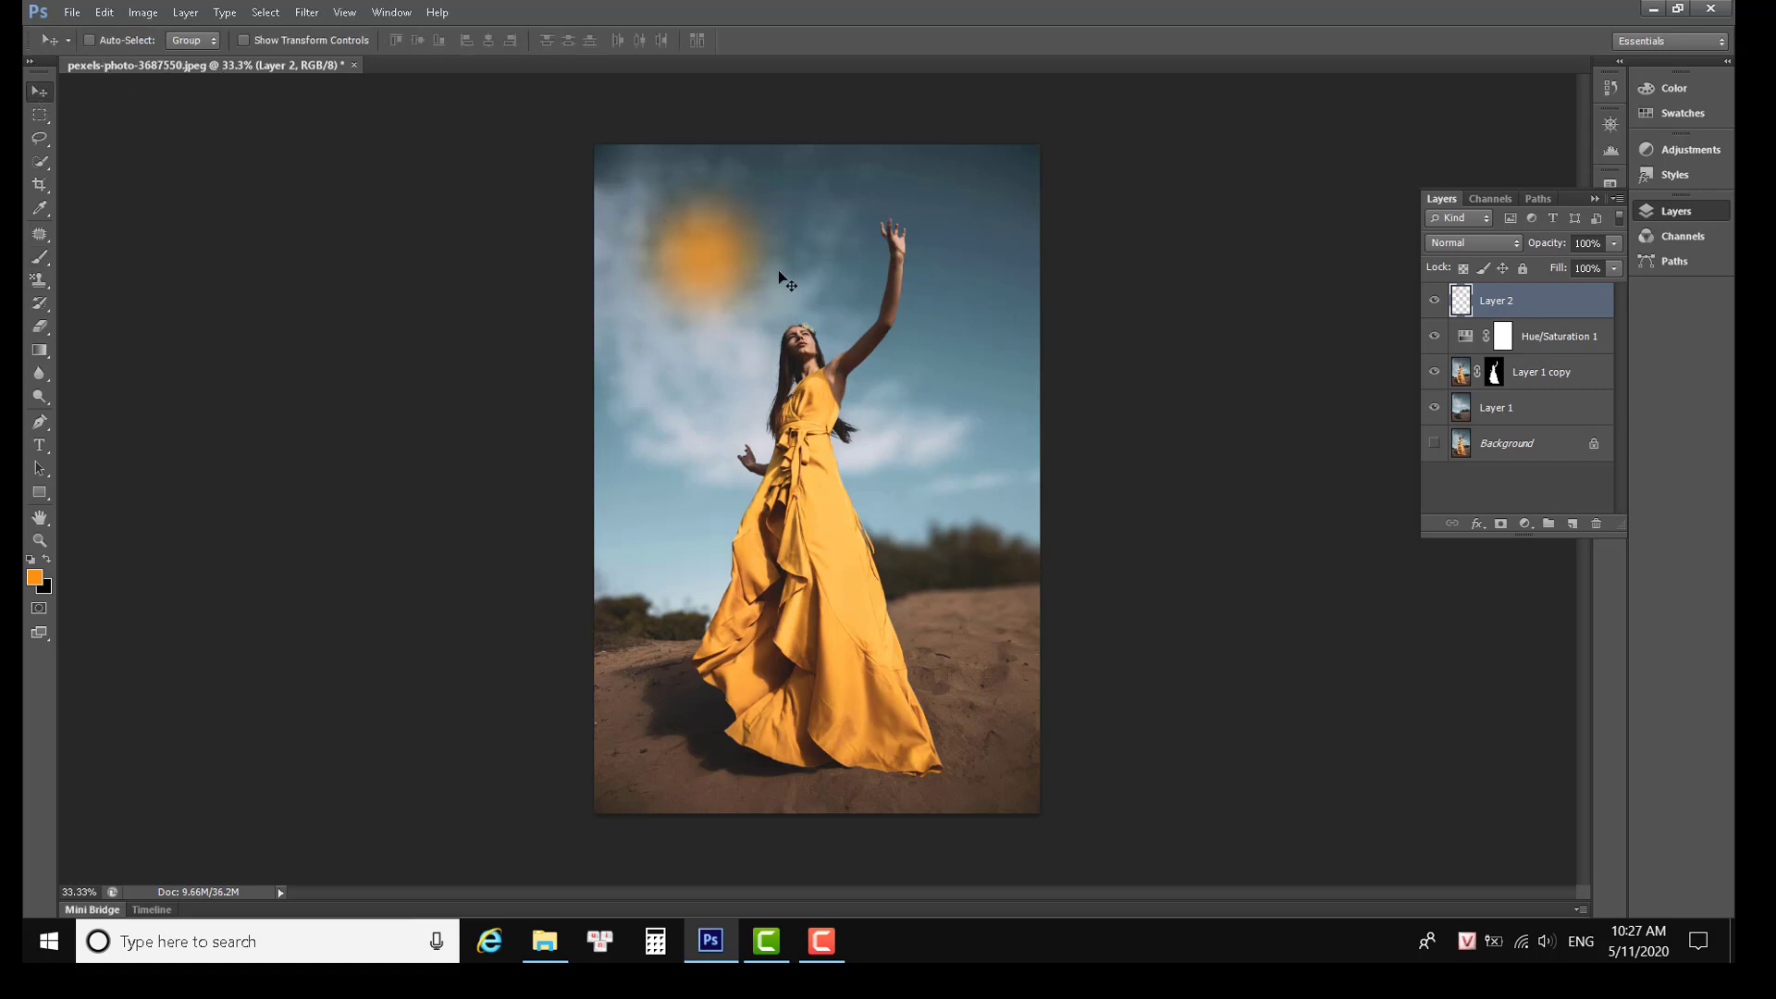
Free-transform the orange glow to about 275% and move it over the raised hand.
left_click(261, 41)
left_click_drag(807, 359, 1083, 635)
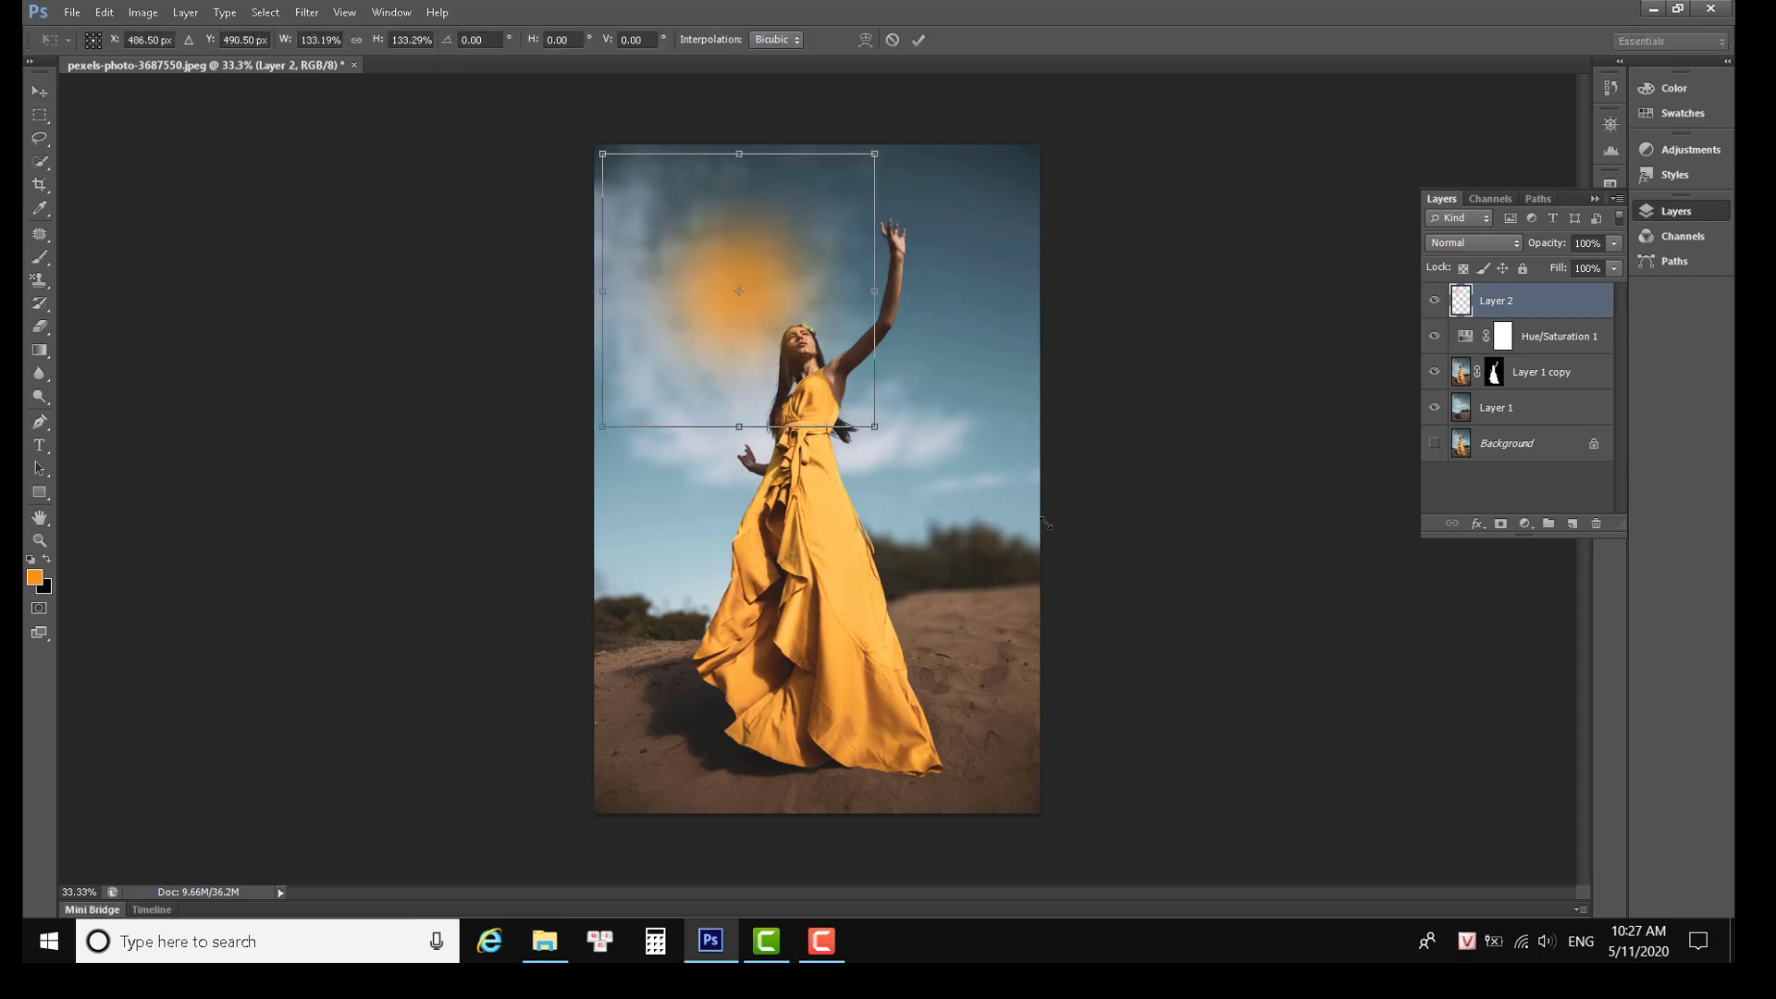
left_click_drag(916, 405, 1012, 243)
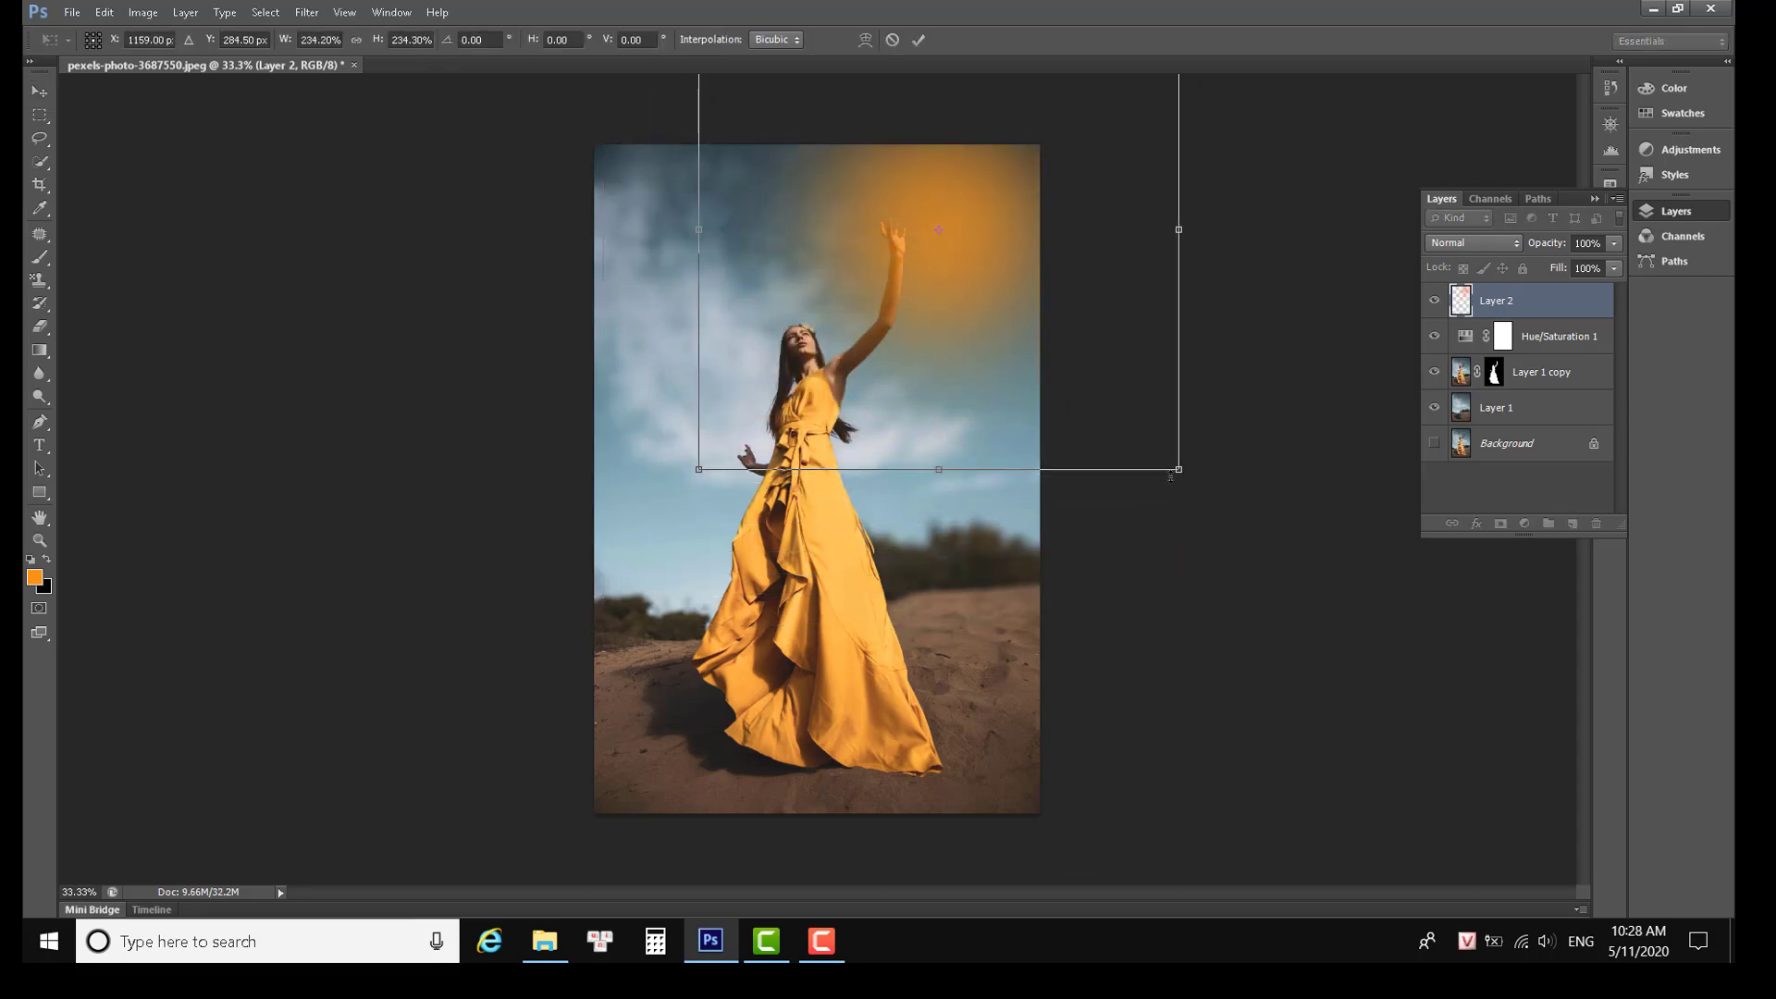
left_click_drag(1181, 470, 1261, 510)
left_click_drag(969, 357, 938, 300)
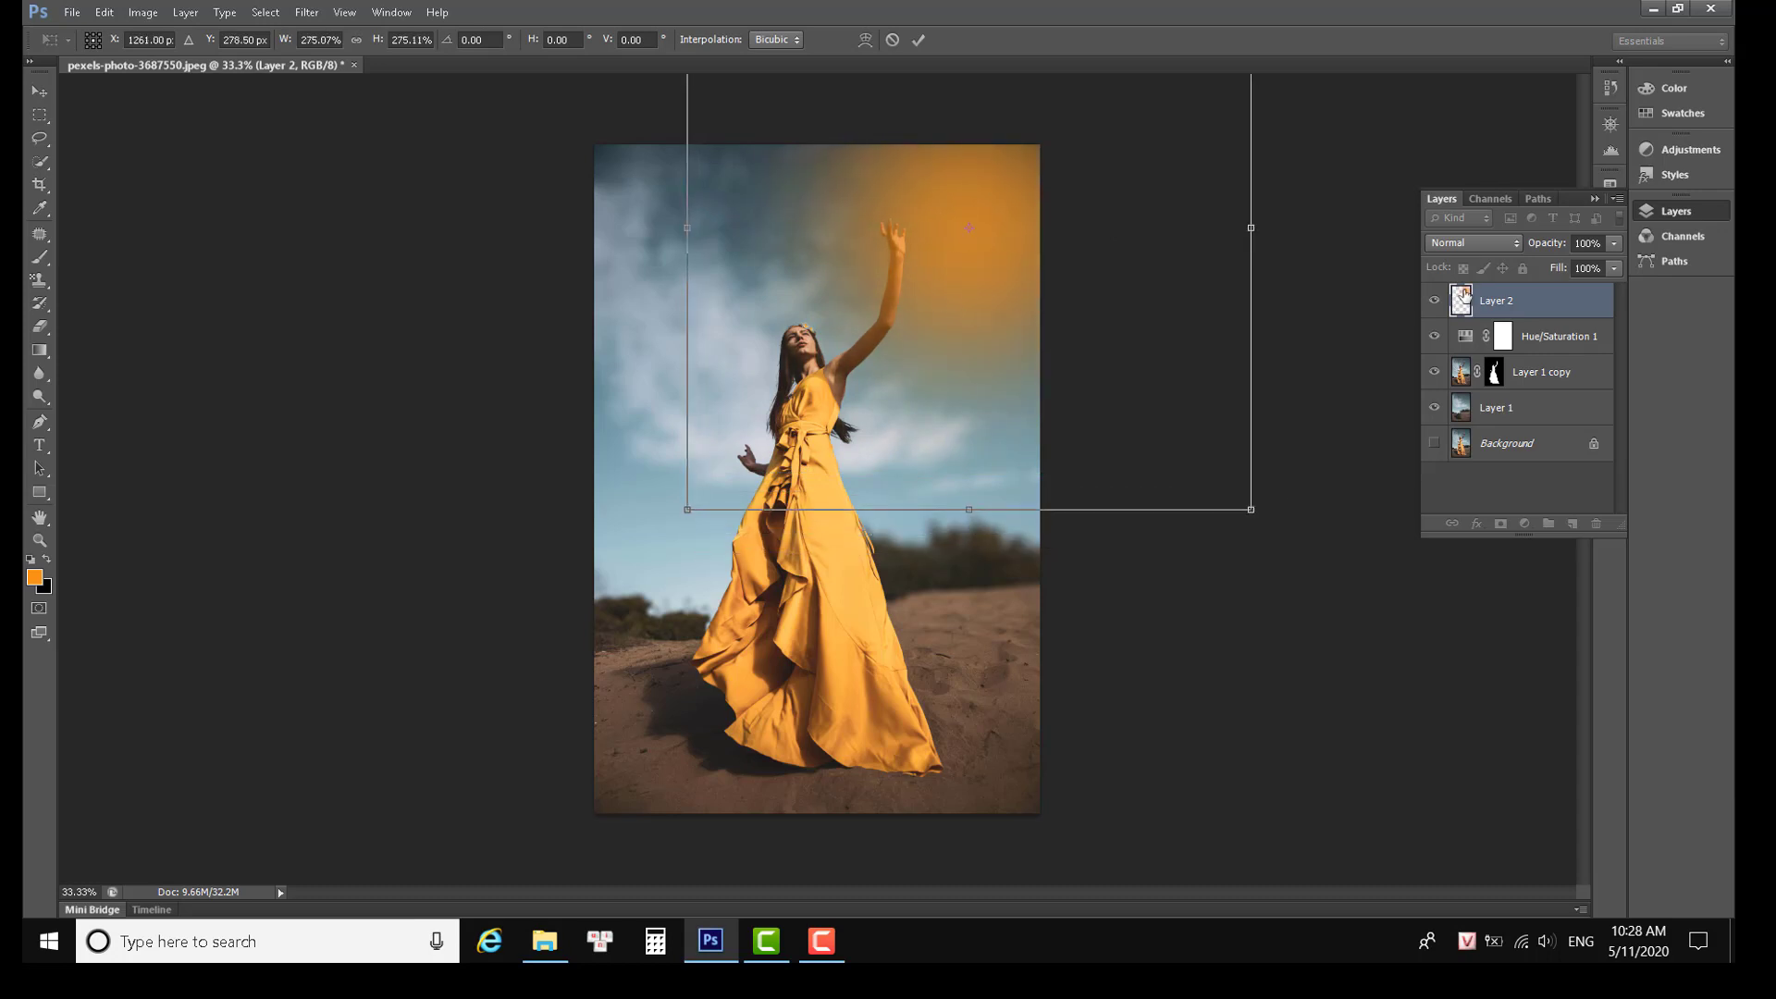
Set Layer 2 to Hard Light, enlarge the glow to about 305%, and commit.
left_click(1477, 243)
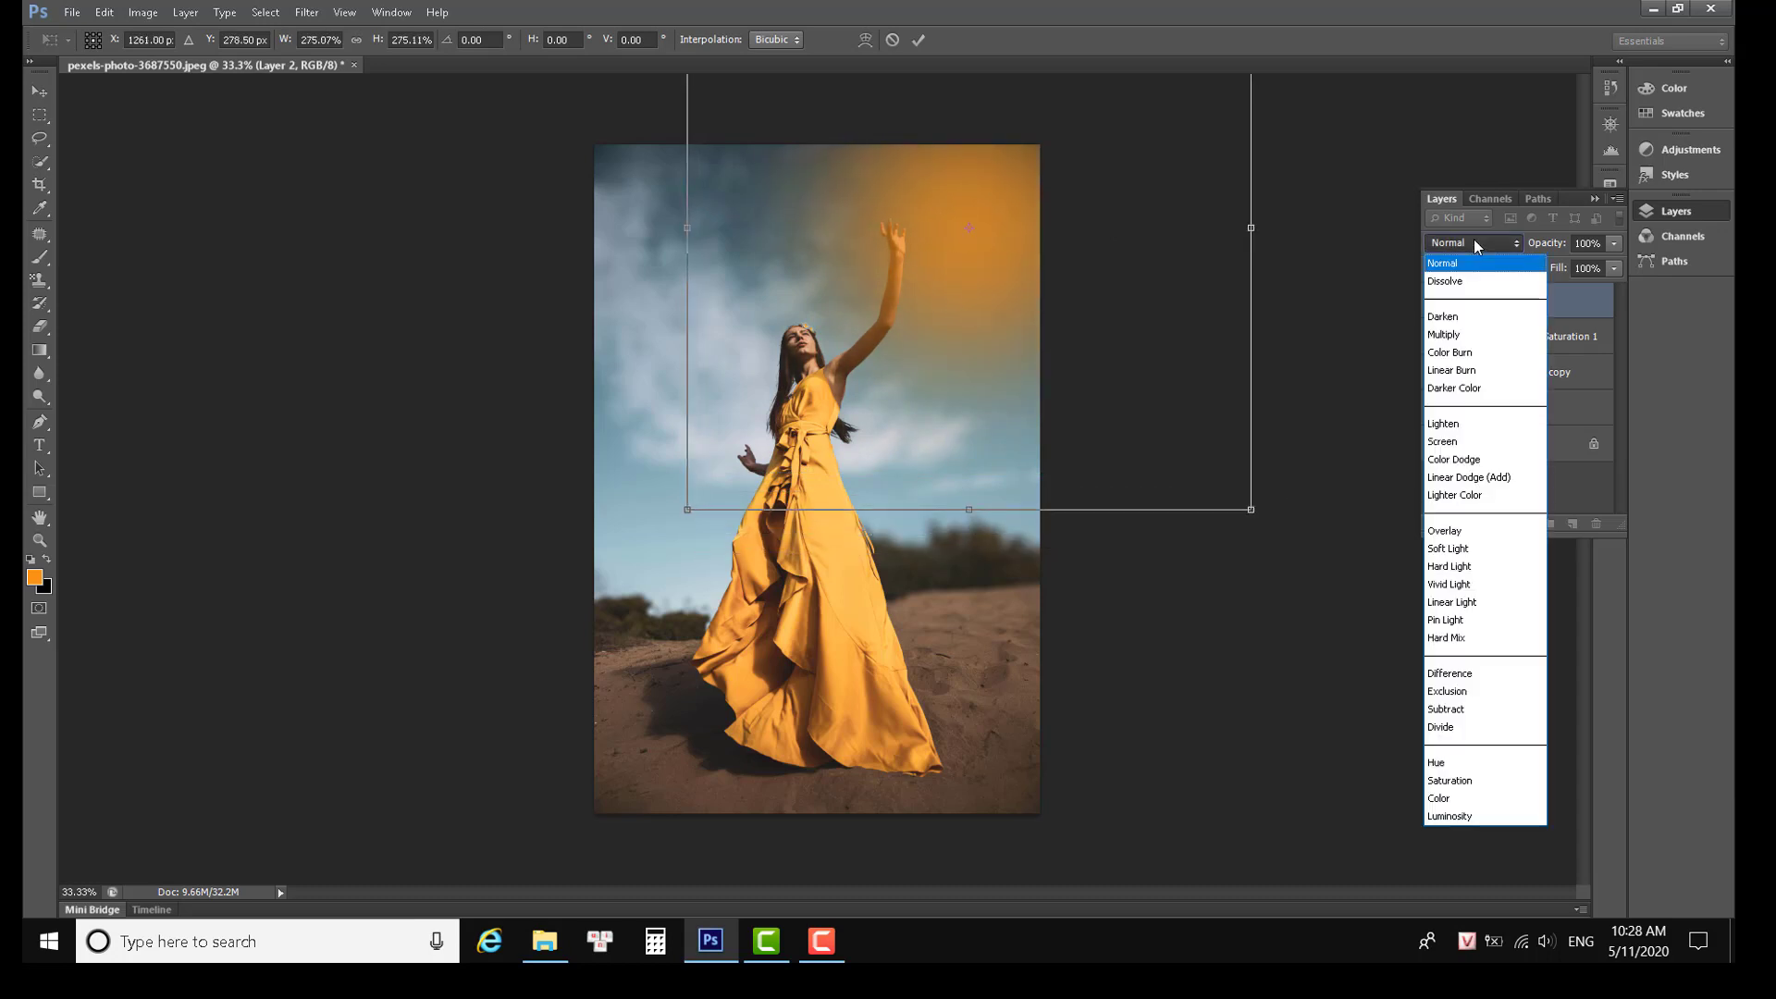
left_click(1449, 565)
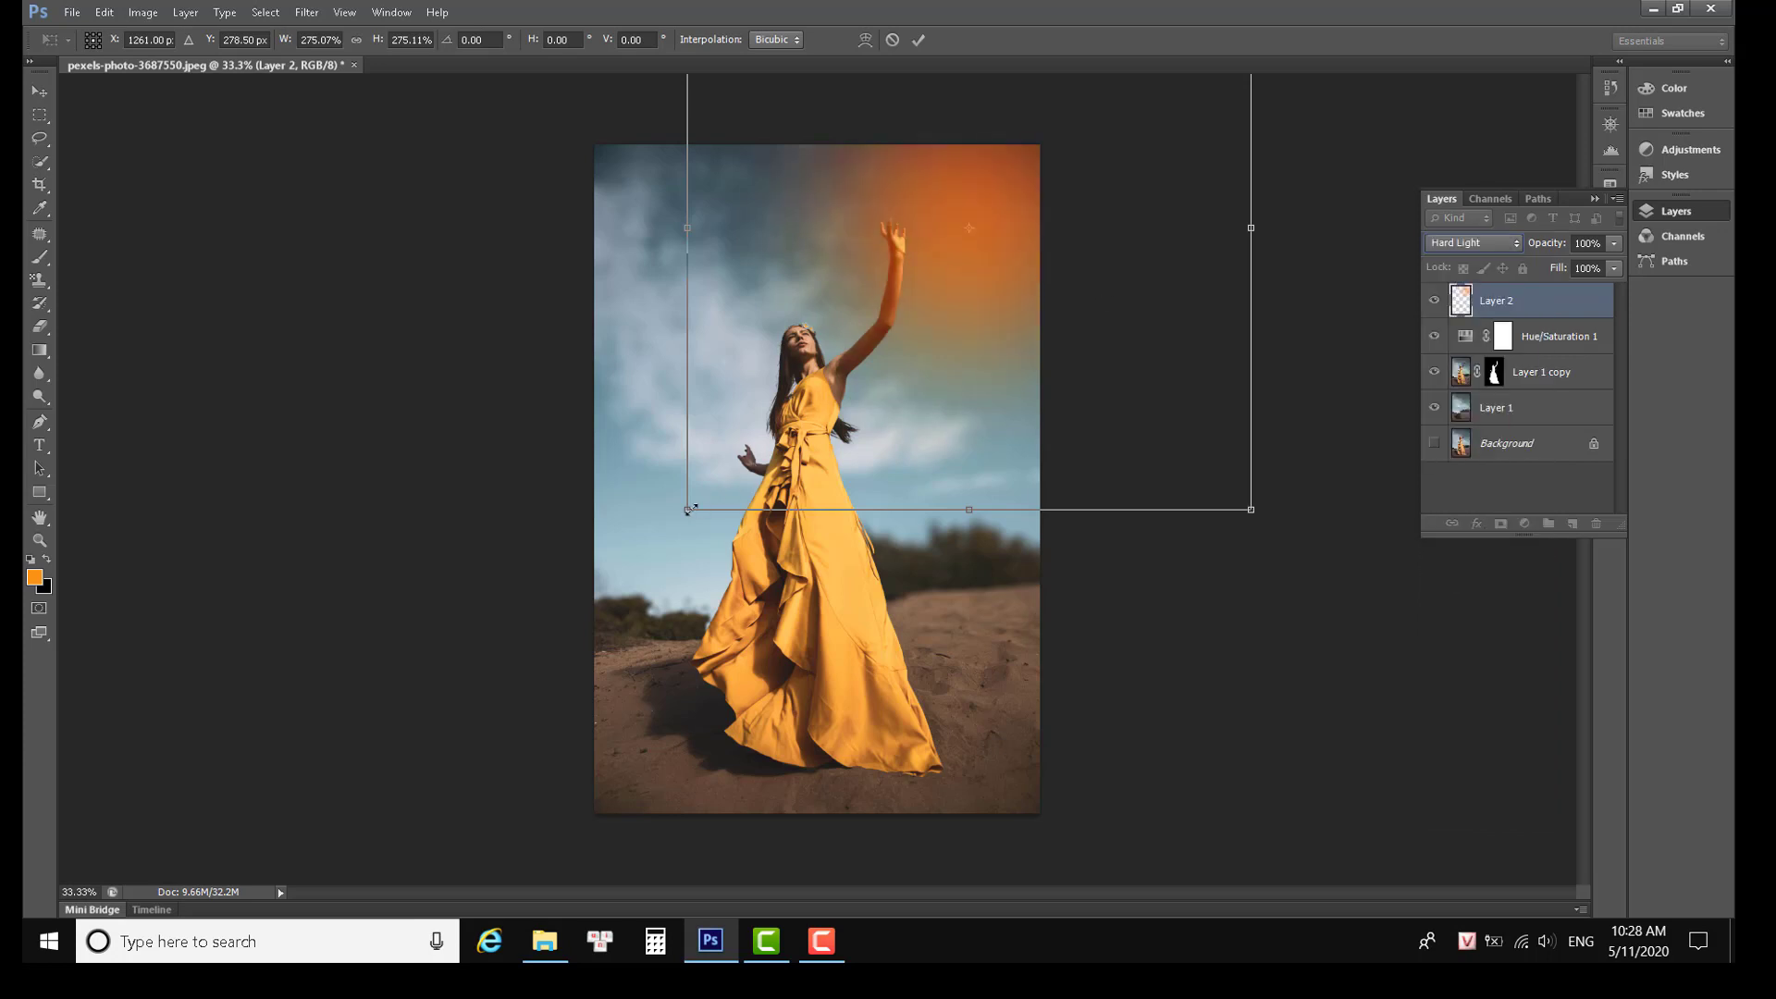
left_click_drag(687, 509, 630, 564)
left_click_drag(983, 339, 983, 335)
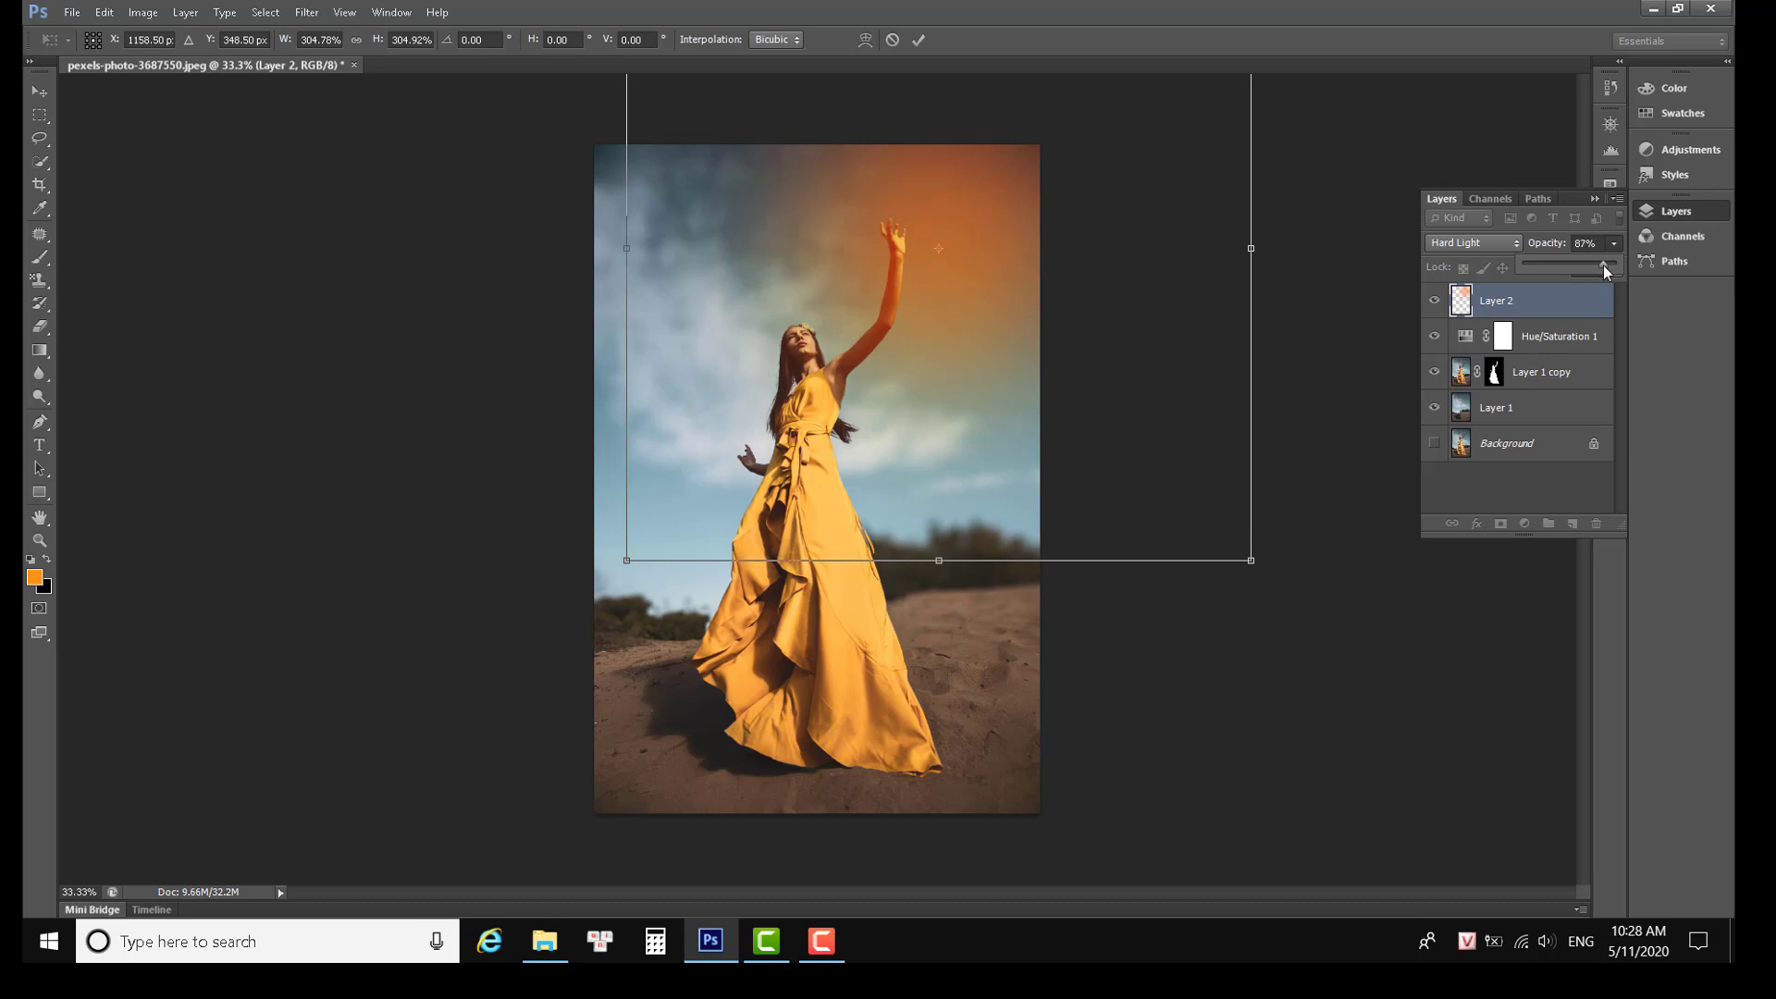
key("Return")
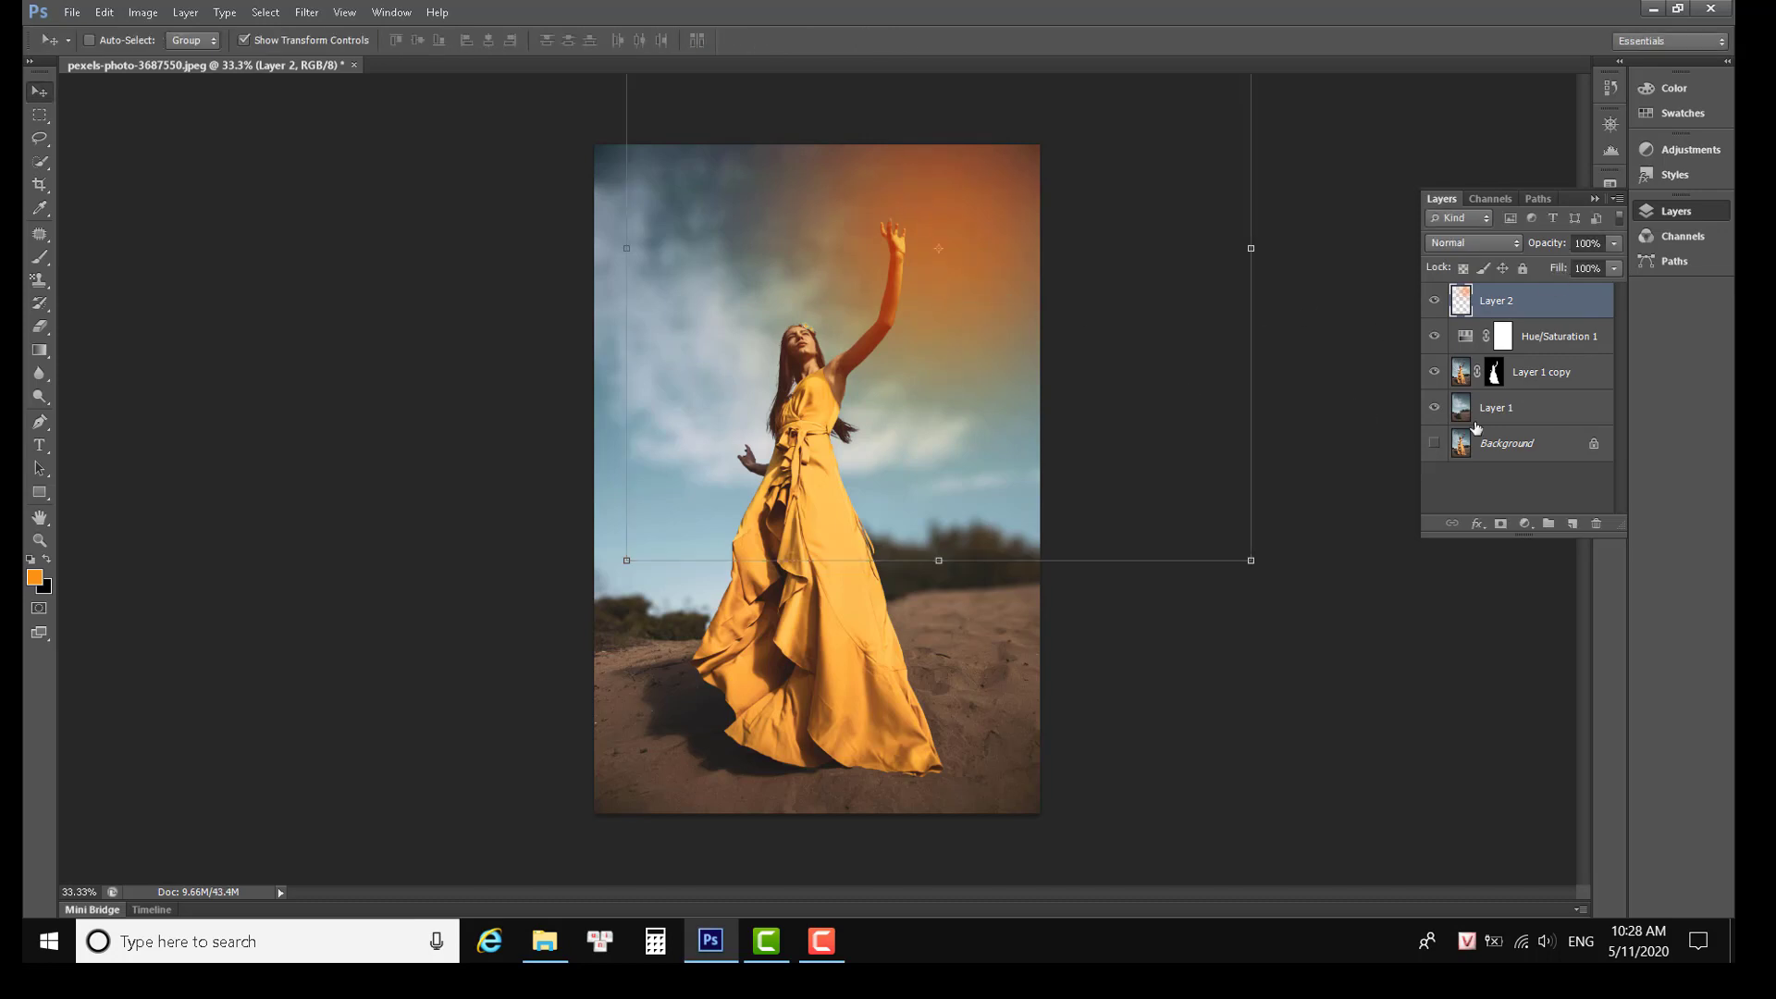
Create a new Layer 3 and paint a soft light-peach dab on the sky.
left_click(1573, 524)
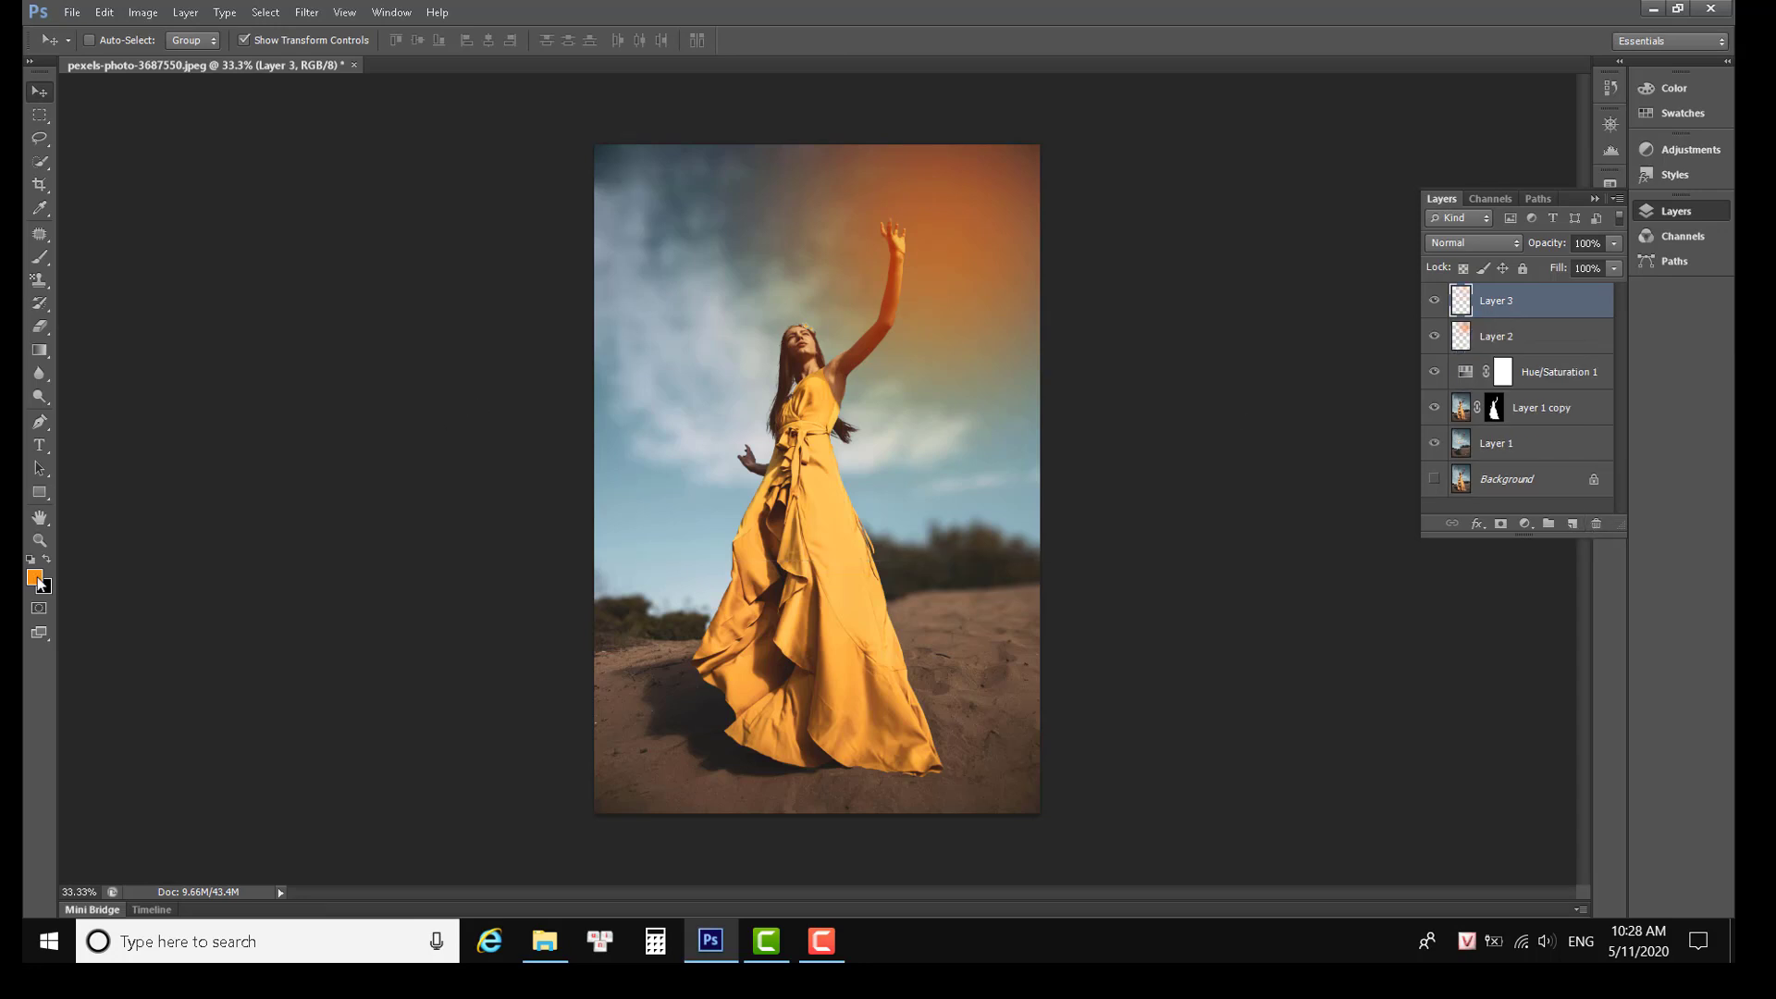
left_click(38, 580)
left_click_drag(841, 262, 685, 255)
key("Return")
key("v")
key("b")
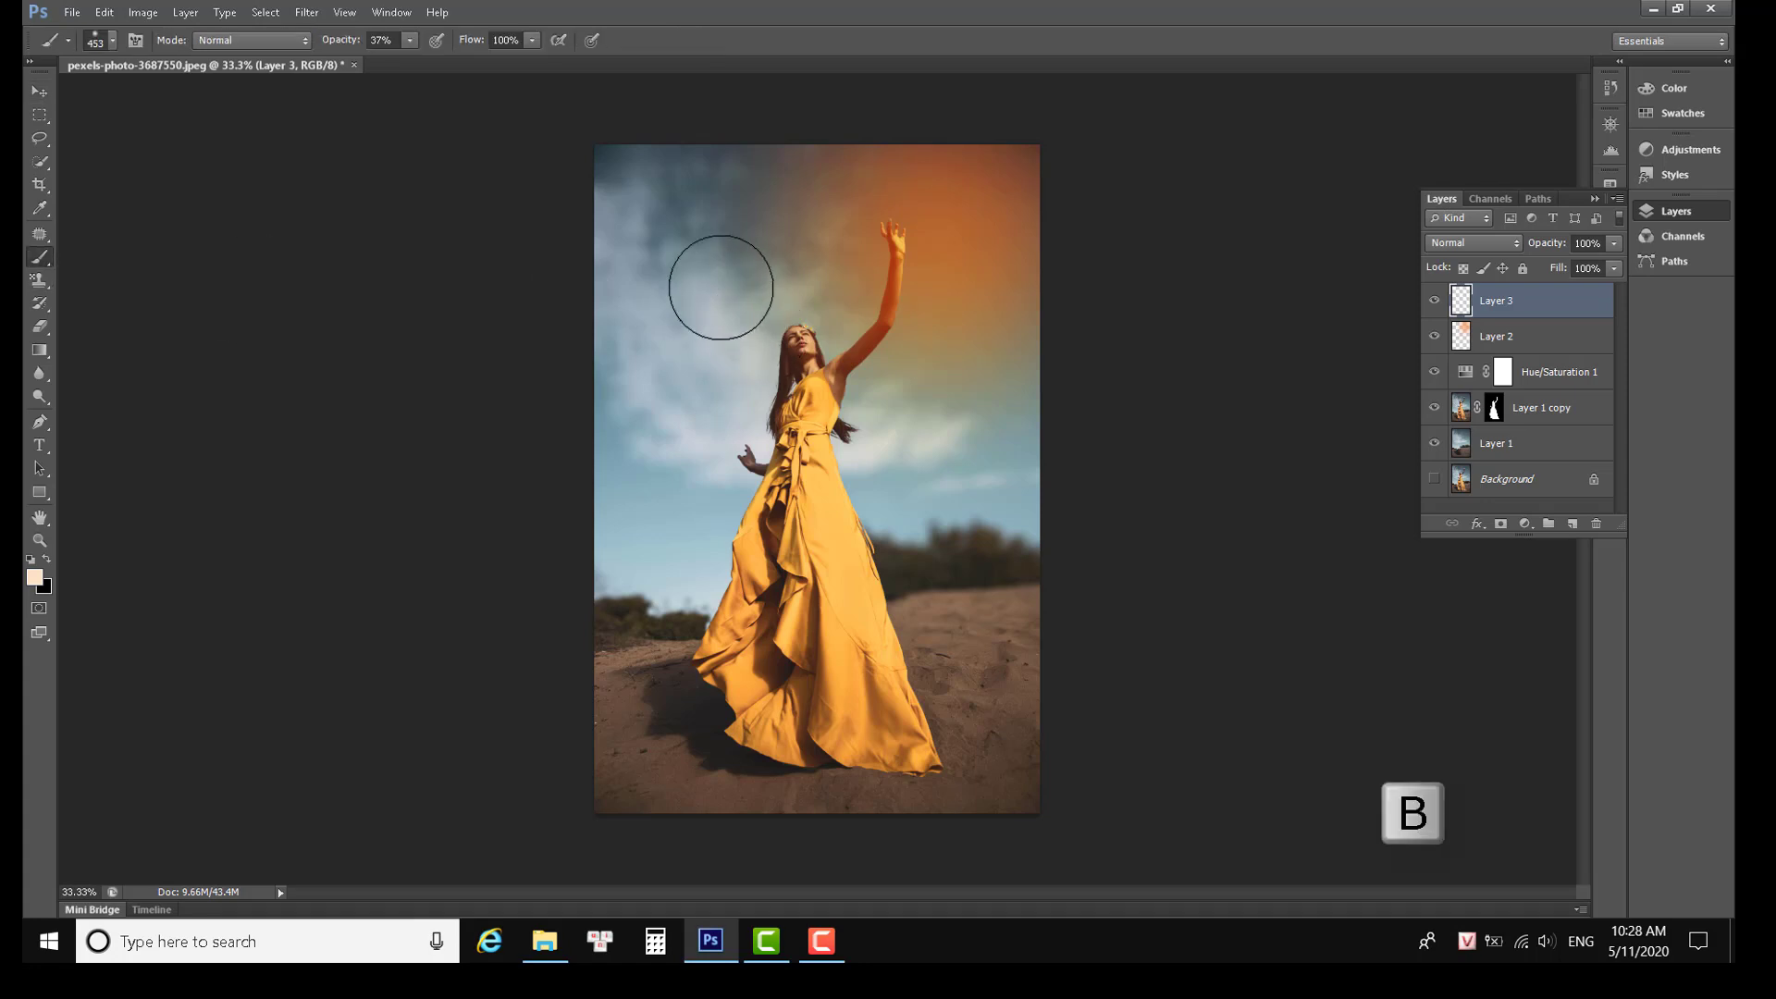
left_click(713, 270)
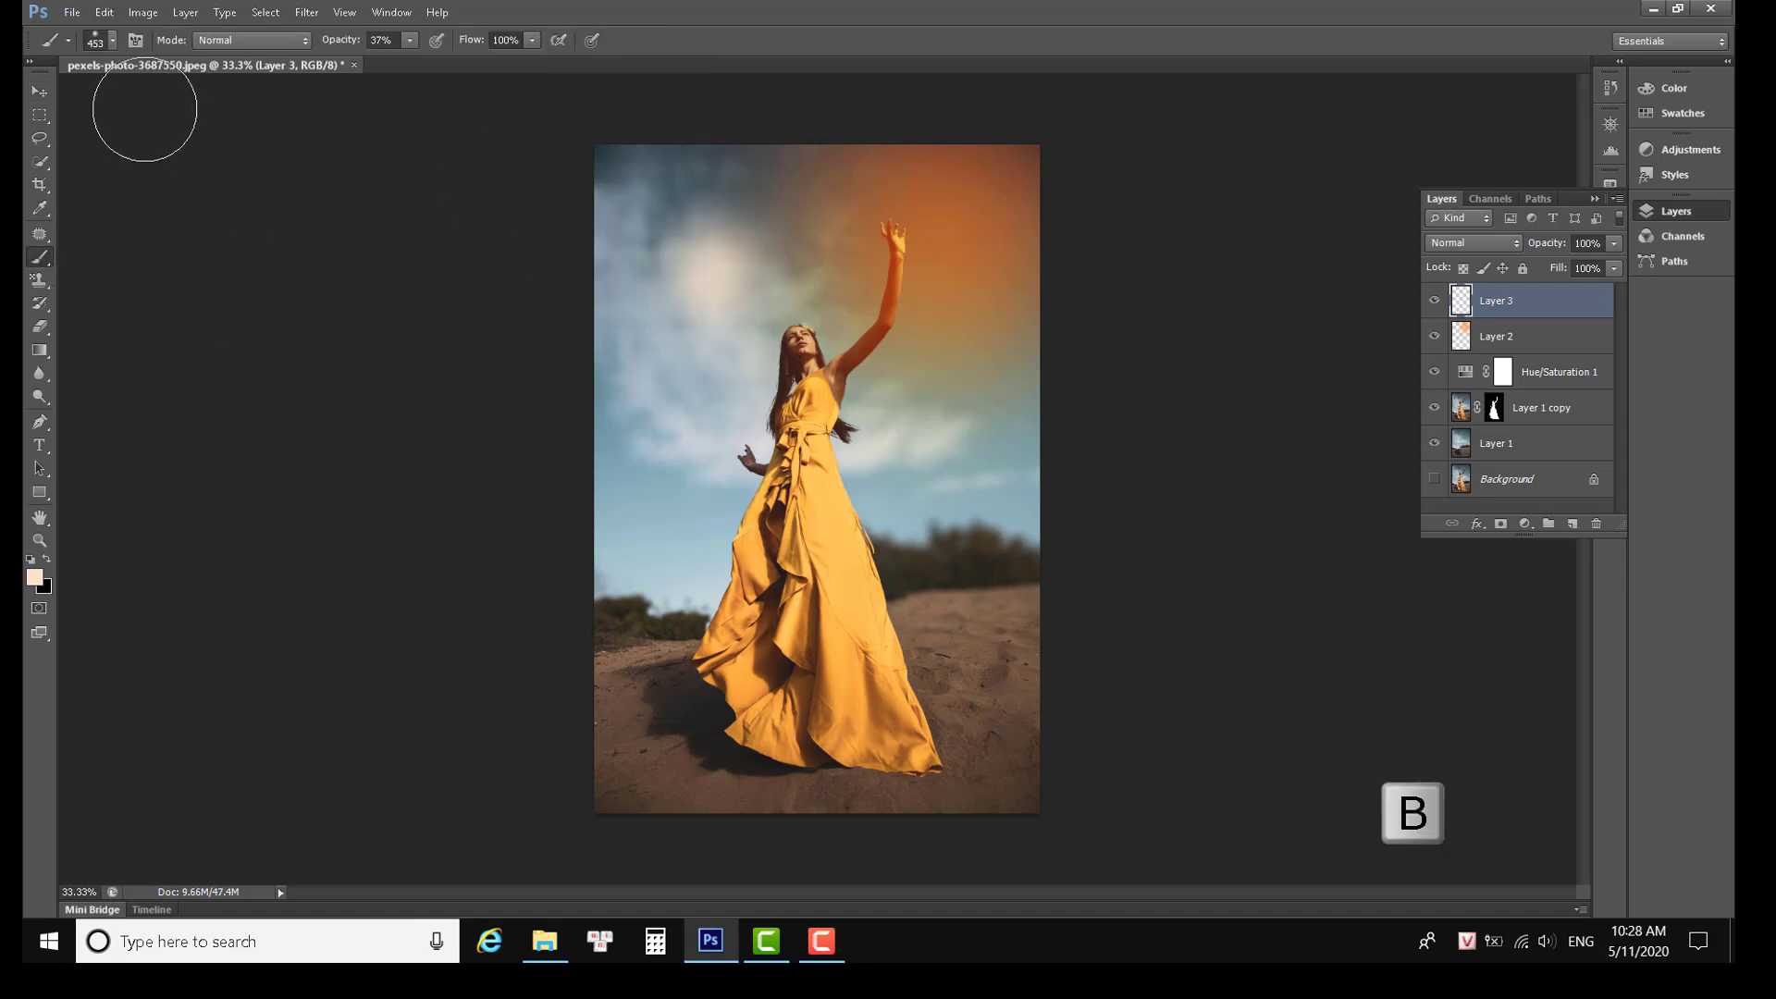
Move the peach glow above the raised hand, set Layer 3 to Overlay, and commit.
left_click(39, 91)
mouse_move(849, 275)
left_mouse_down()
mouse_move(947, 282)
mouse_move(703, 479)
left_mouse_up()
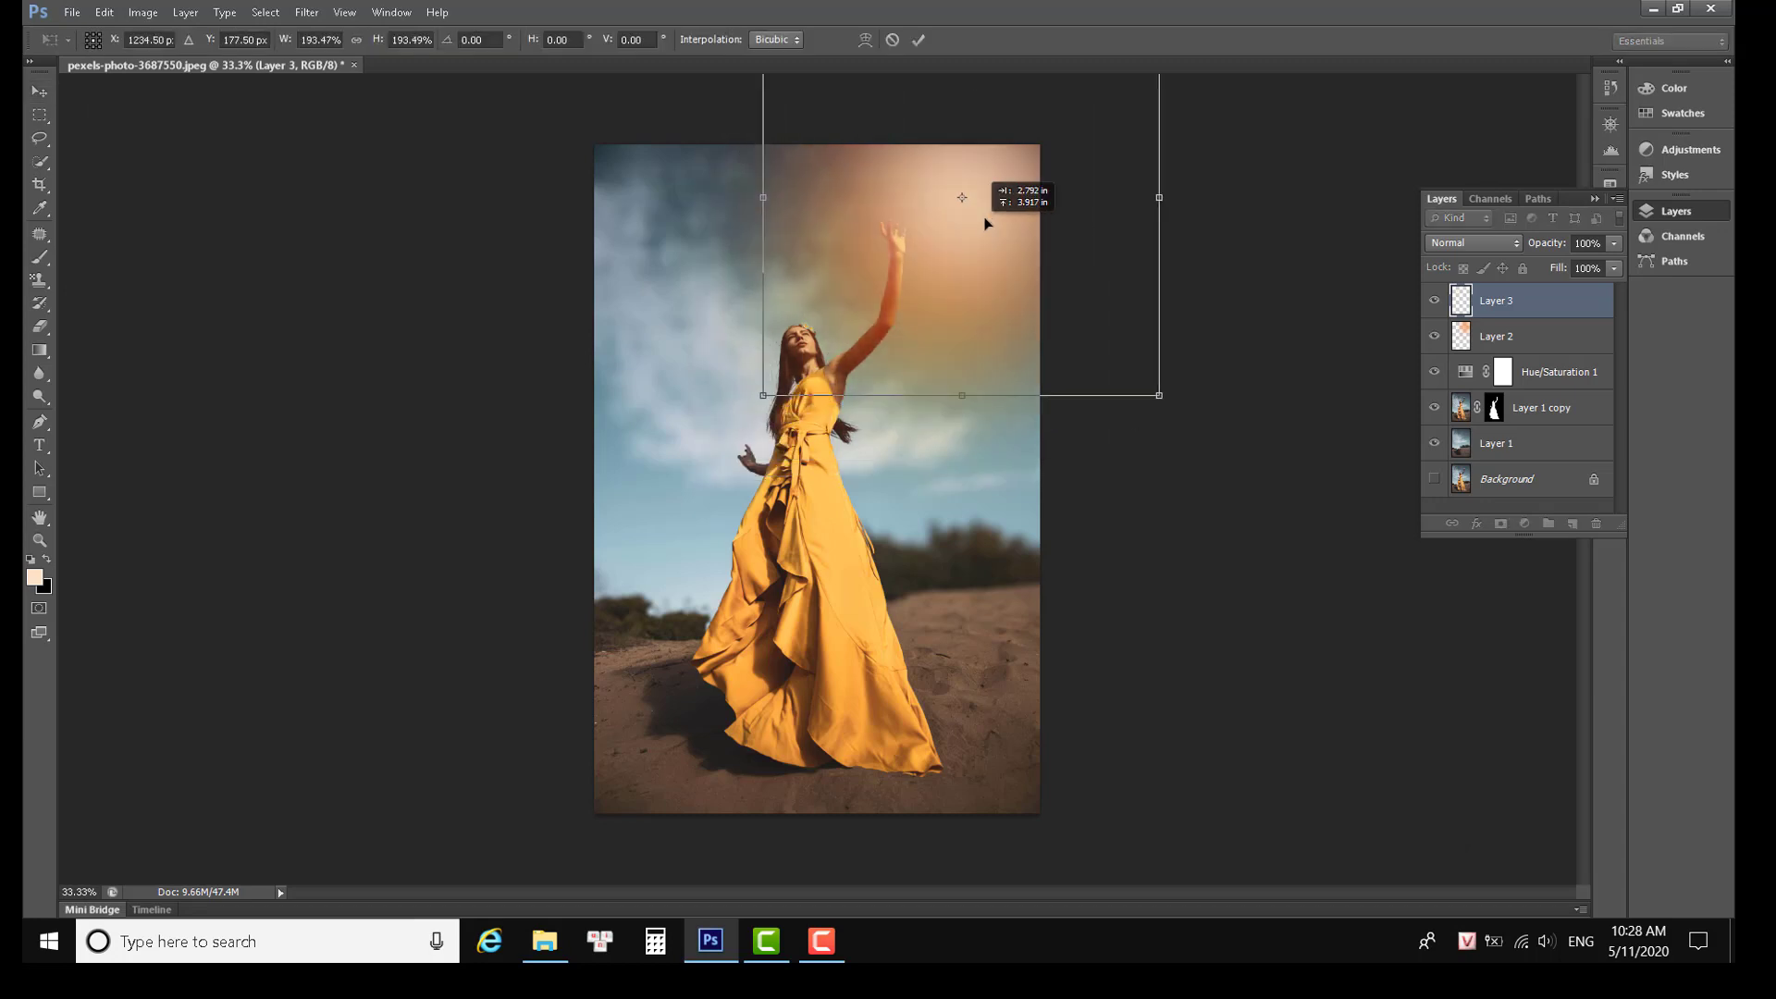
left_click_drag(919, 315, 995, 220)
left_click(1479, 243)
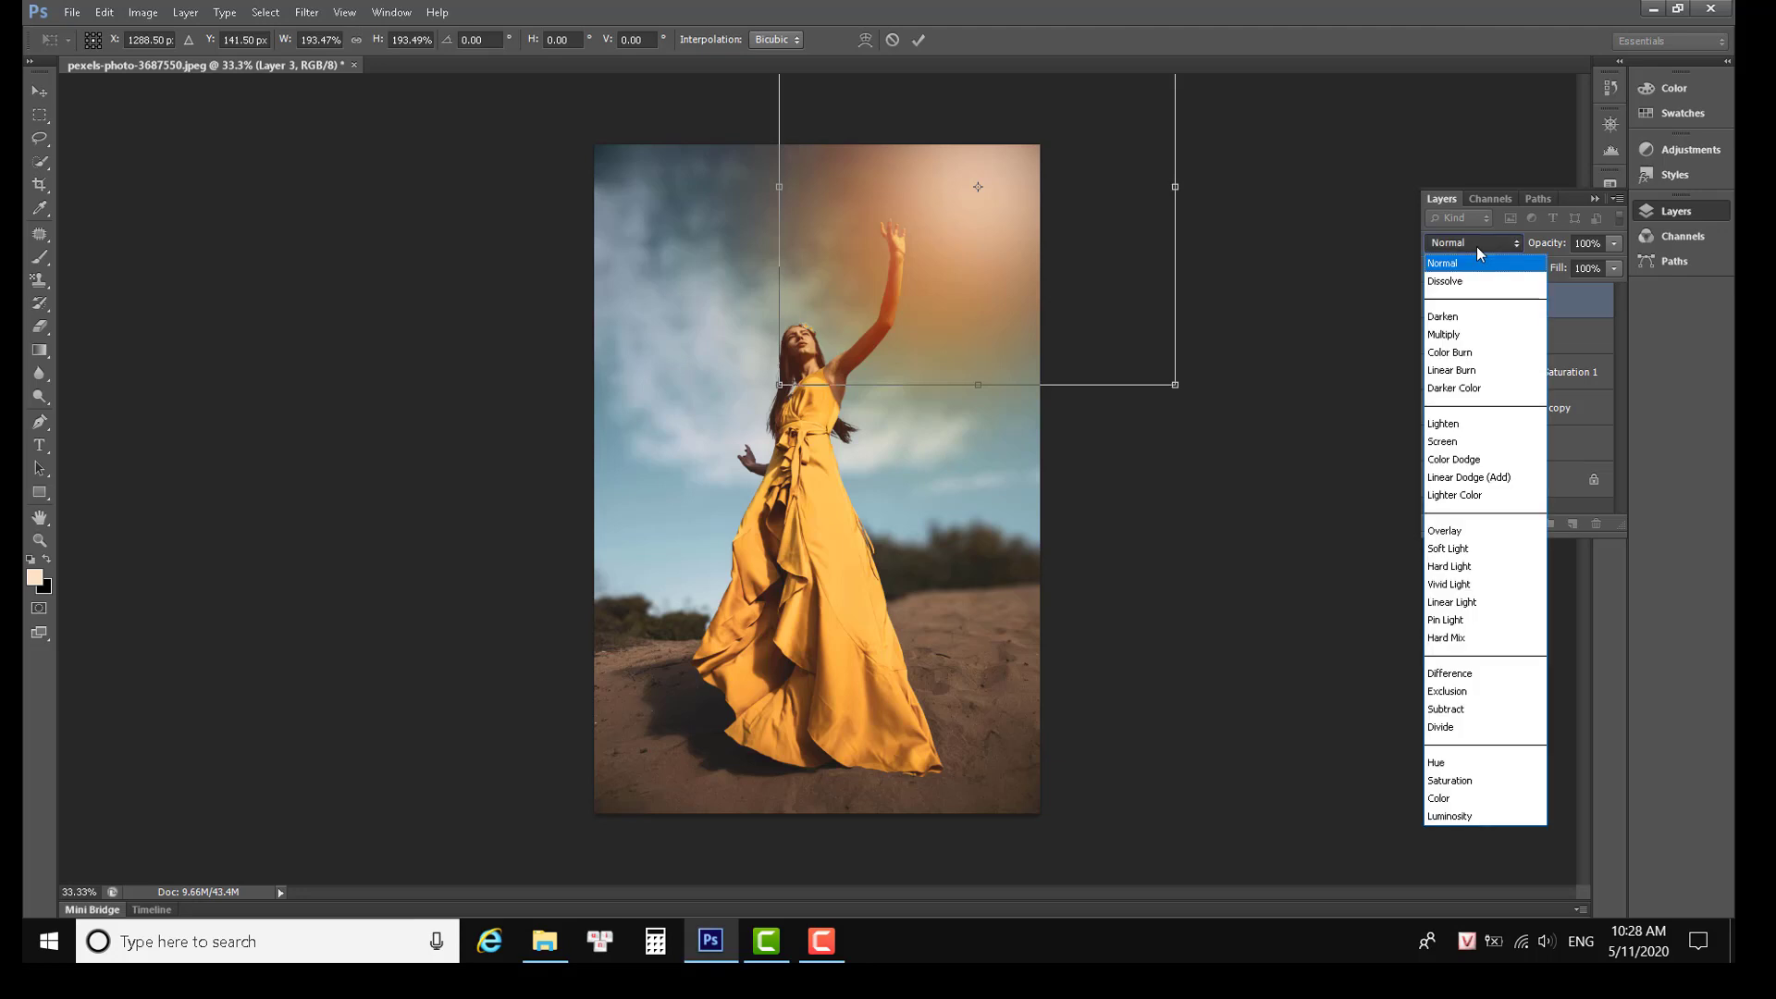
left_click(1453, 533)
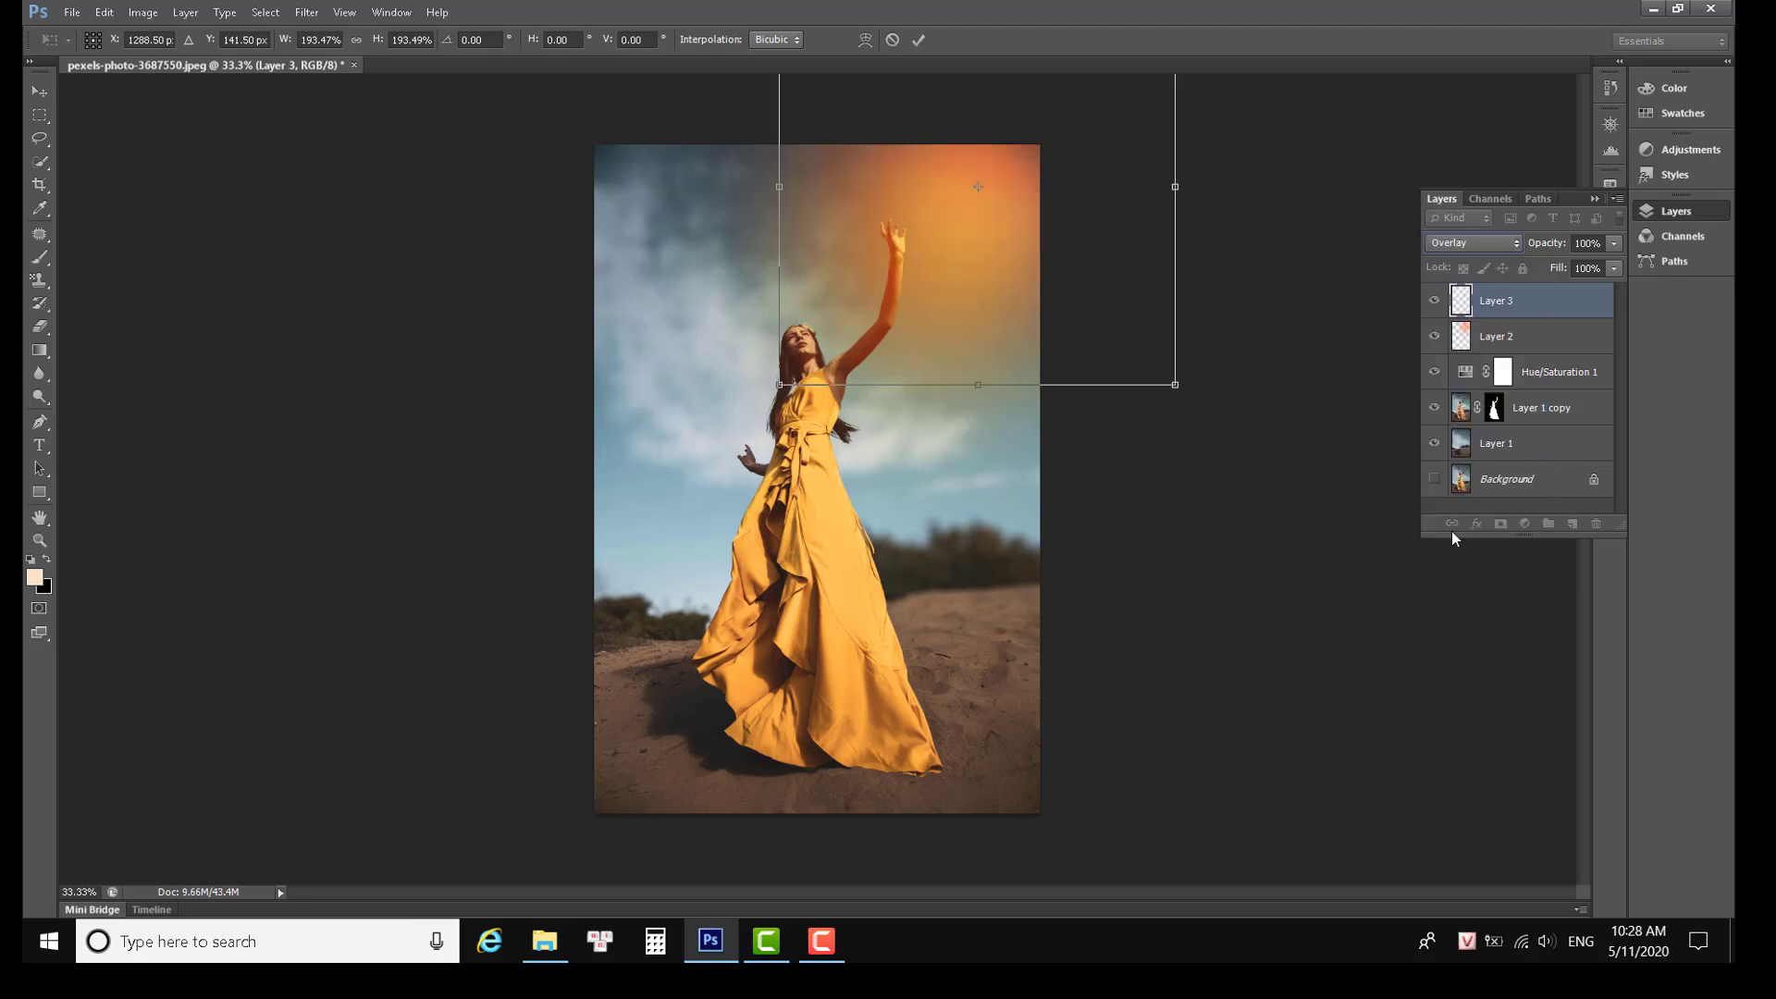
left_click_drag(971, 212, 986, 204)
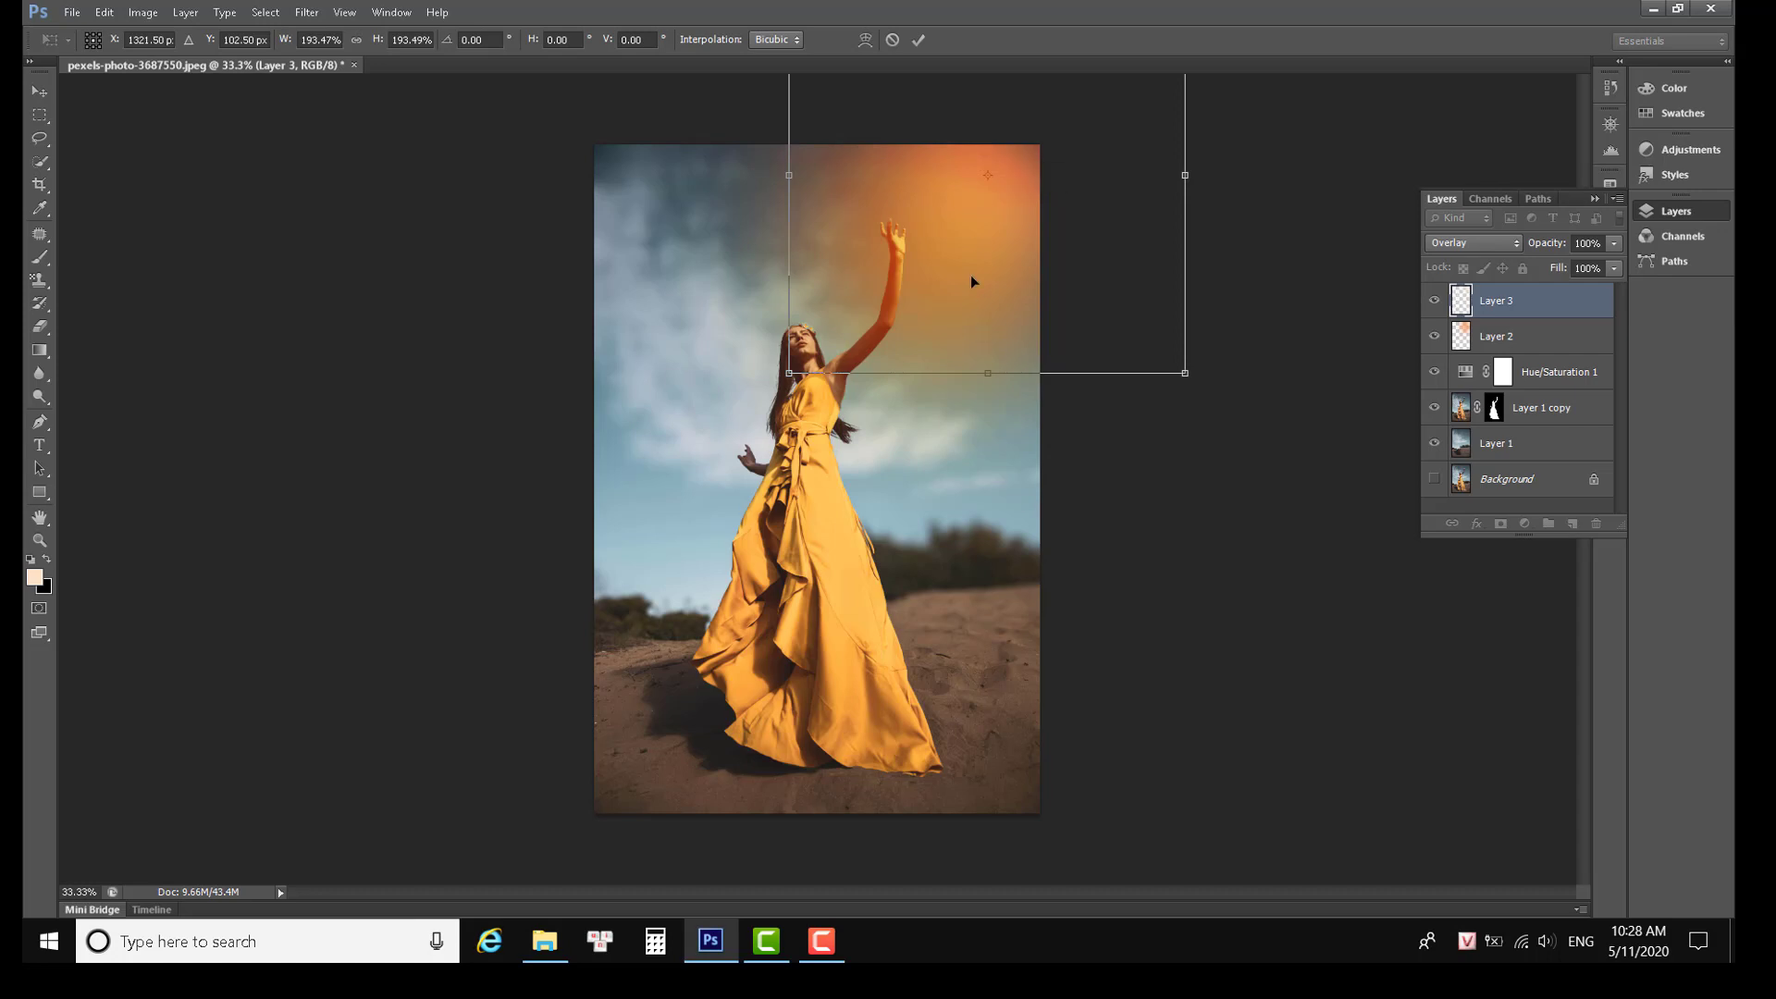
key("Return")
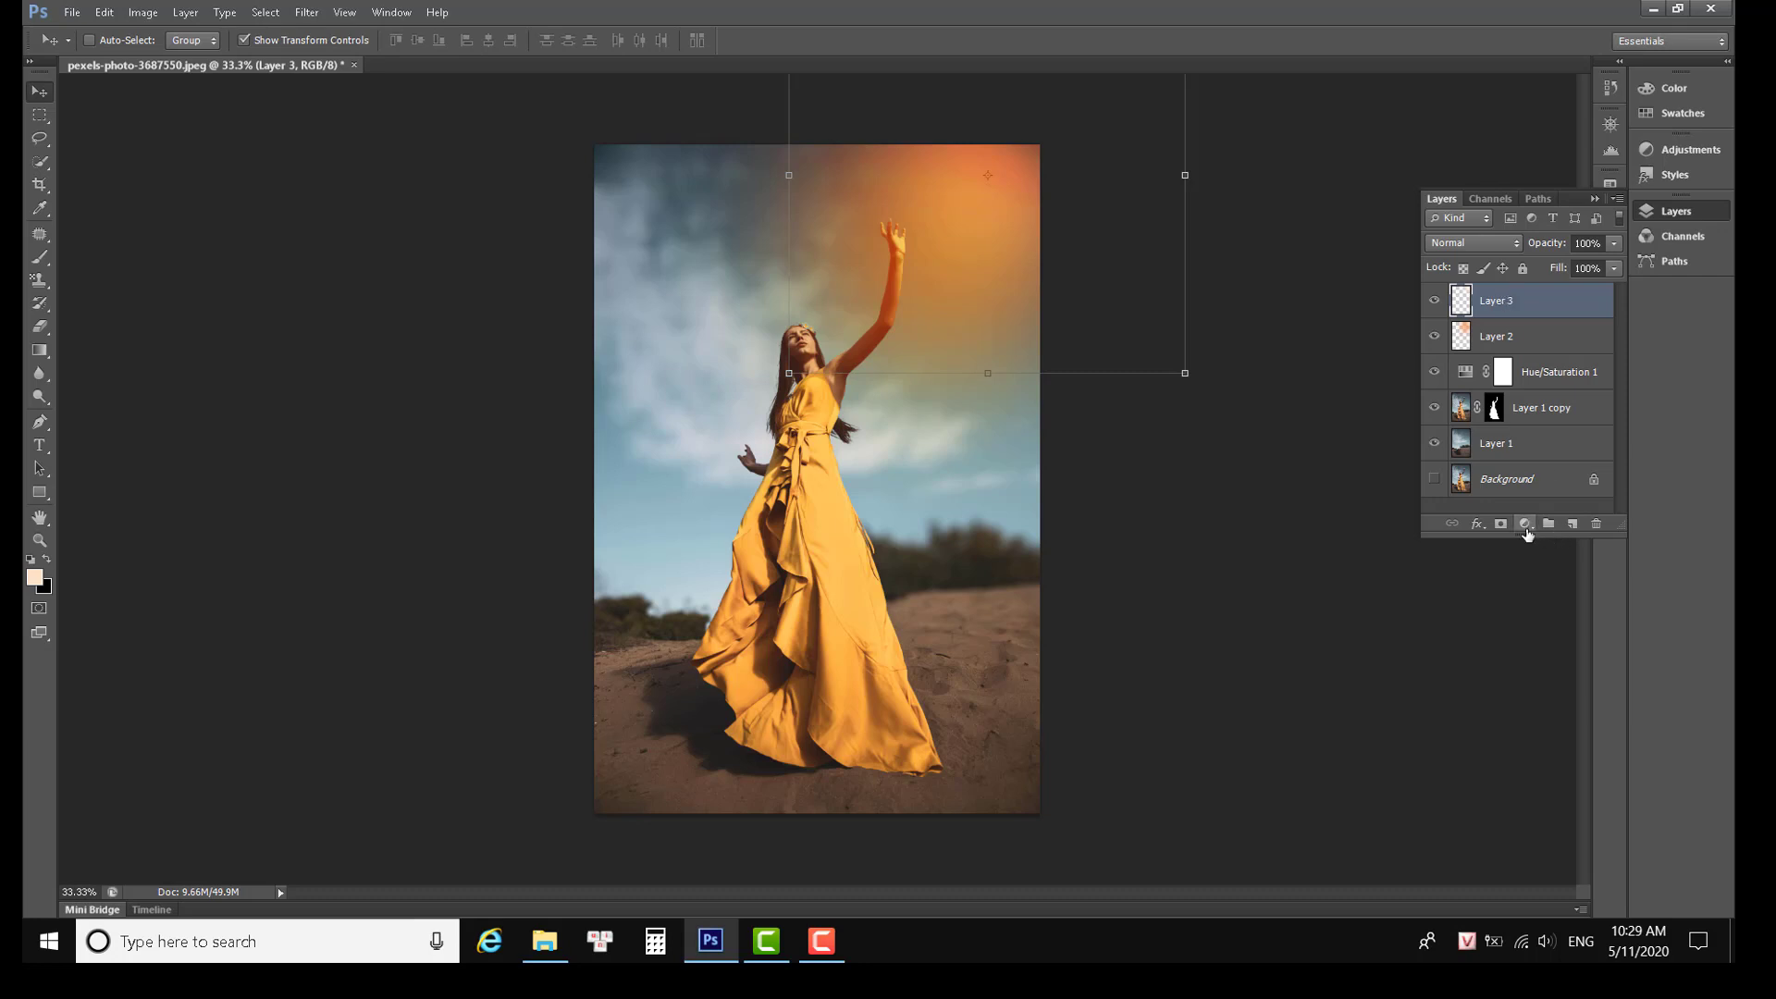
Add a near-black brown (0d0700) Solid Color fill layer in Soft Light blend mode.
left_click(1526, 524)
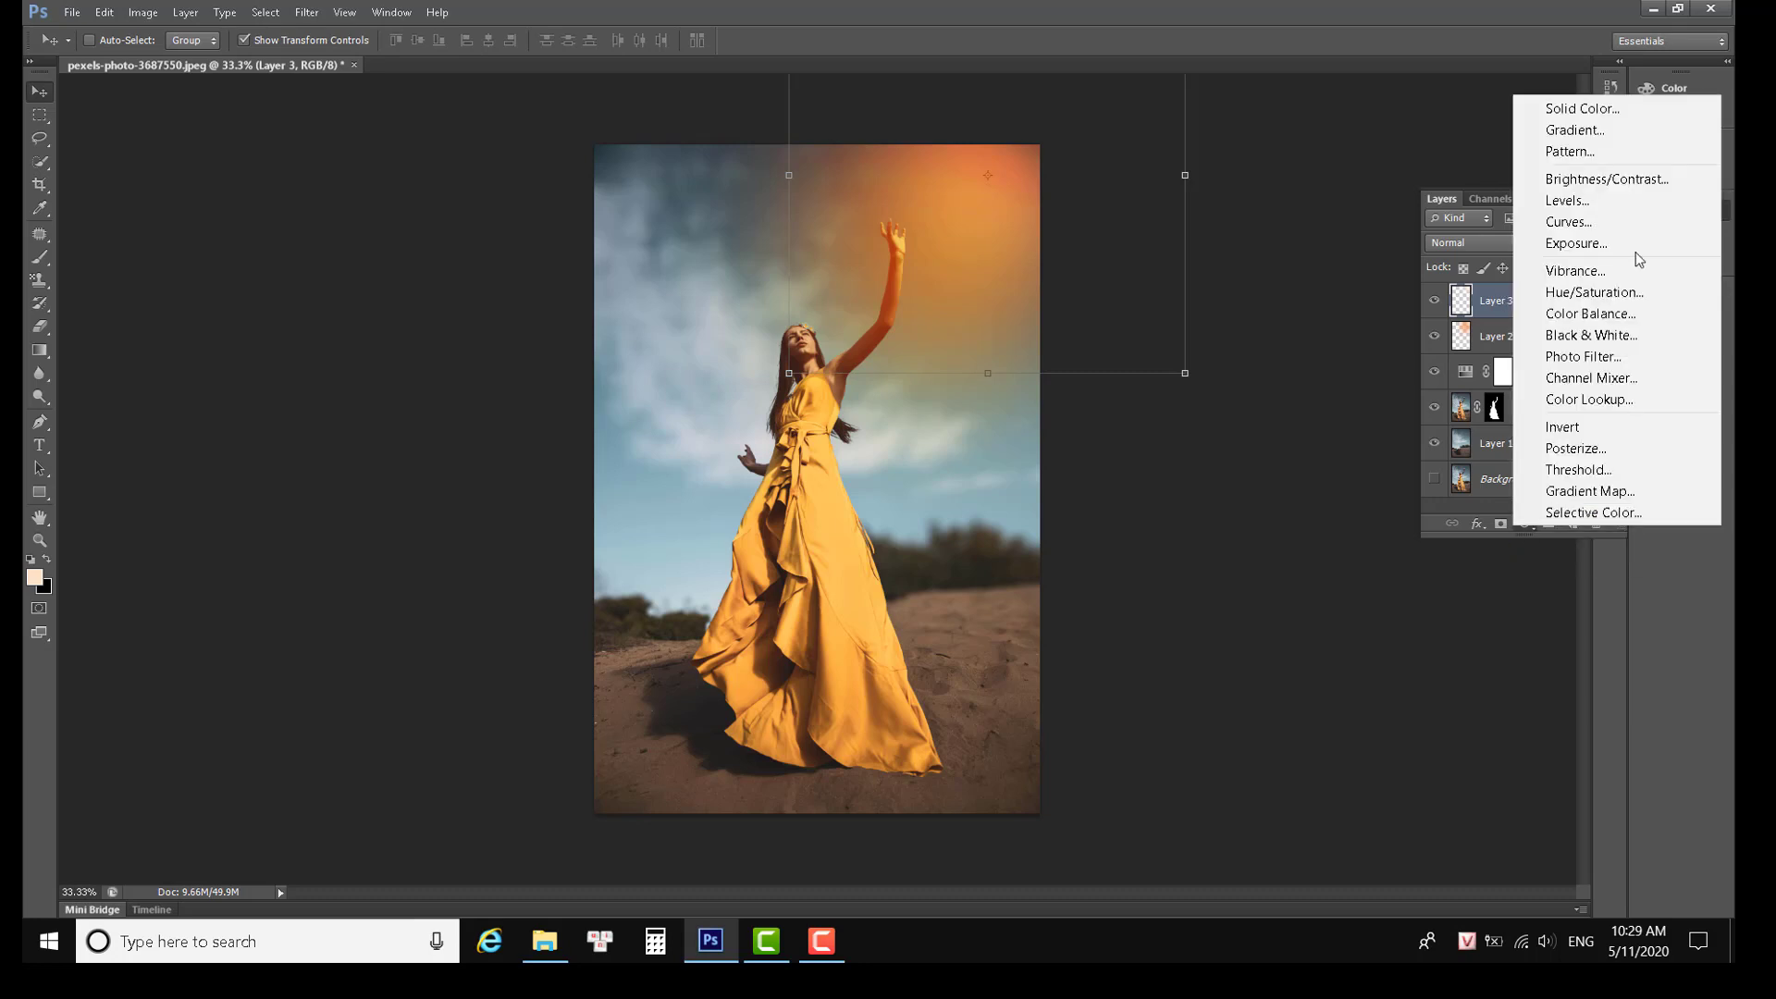
left_click(1573, 108)
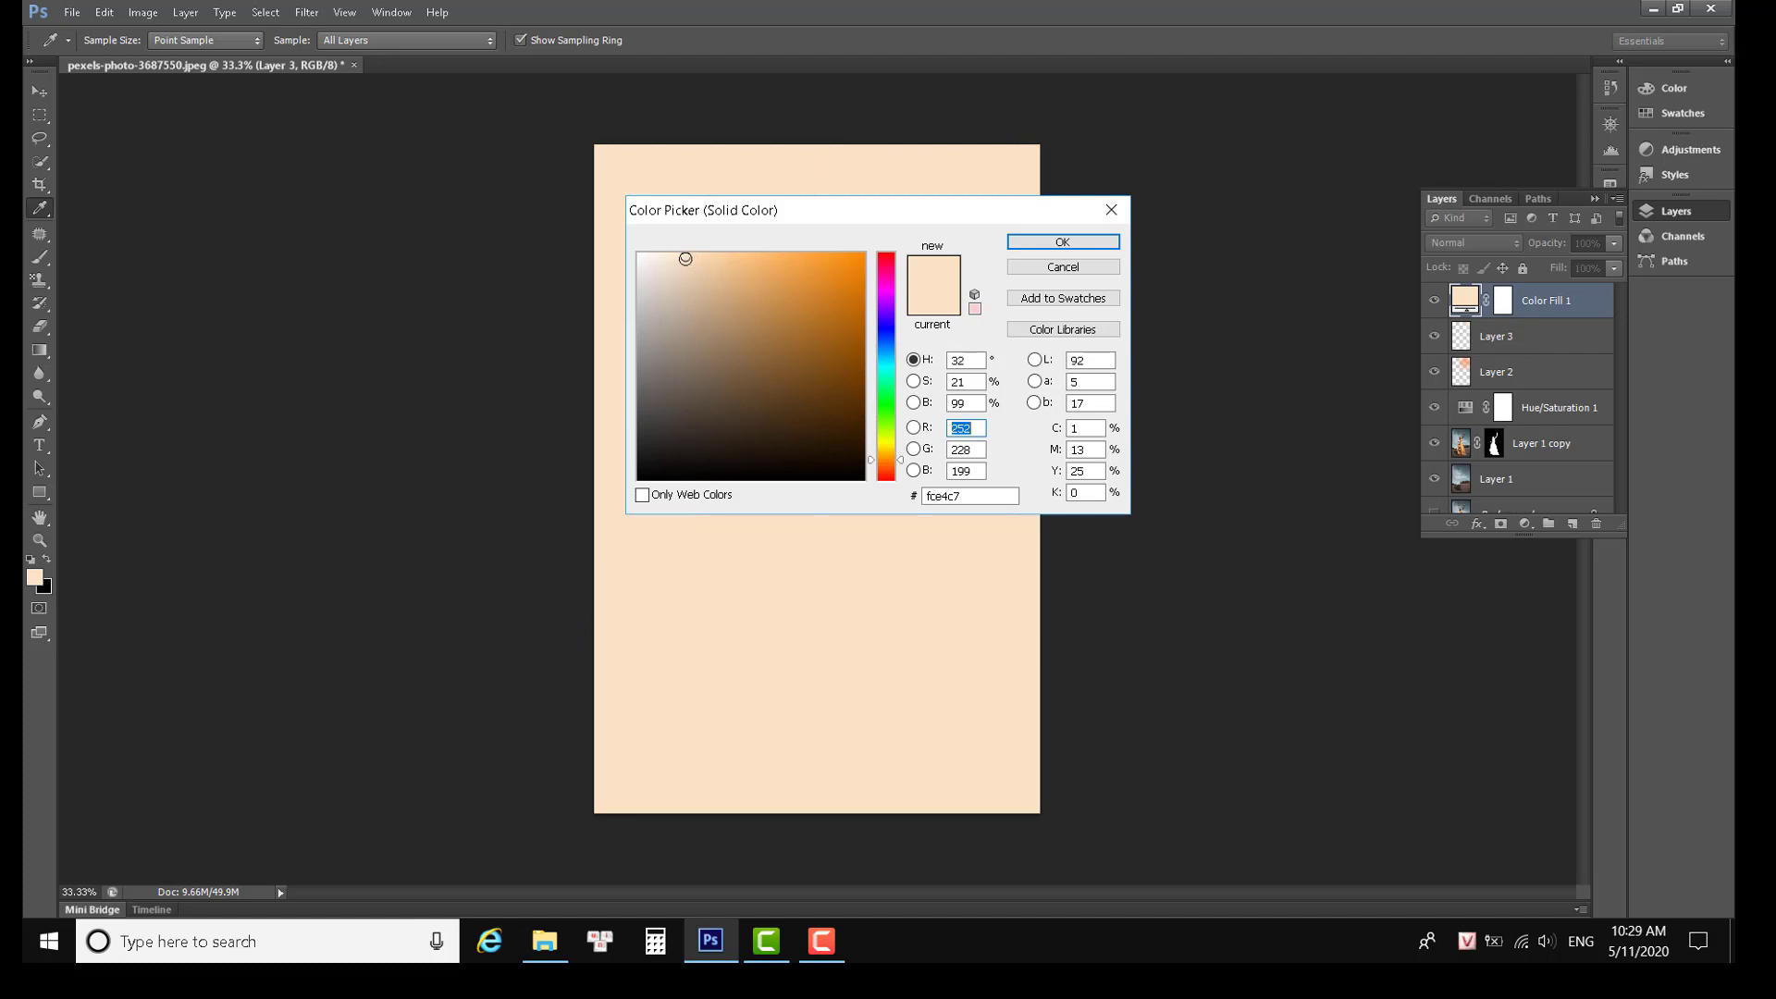
left_click(854, 435)
left_click_drag(854, 435, 864, 467)
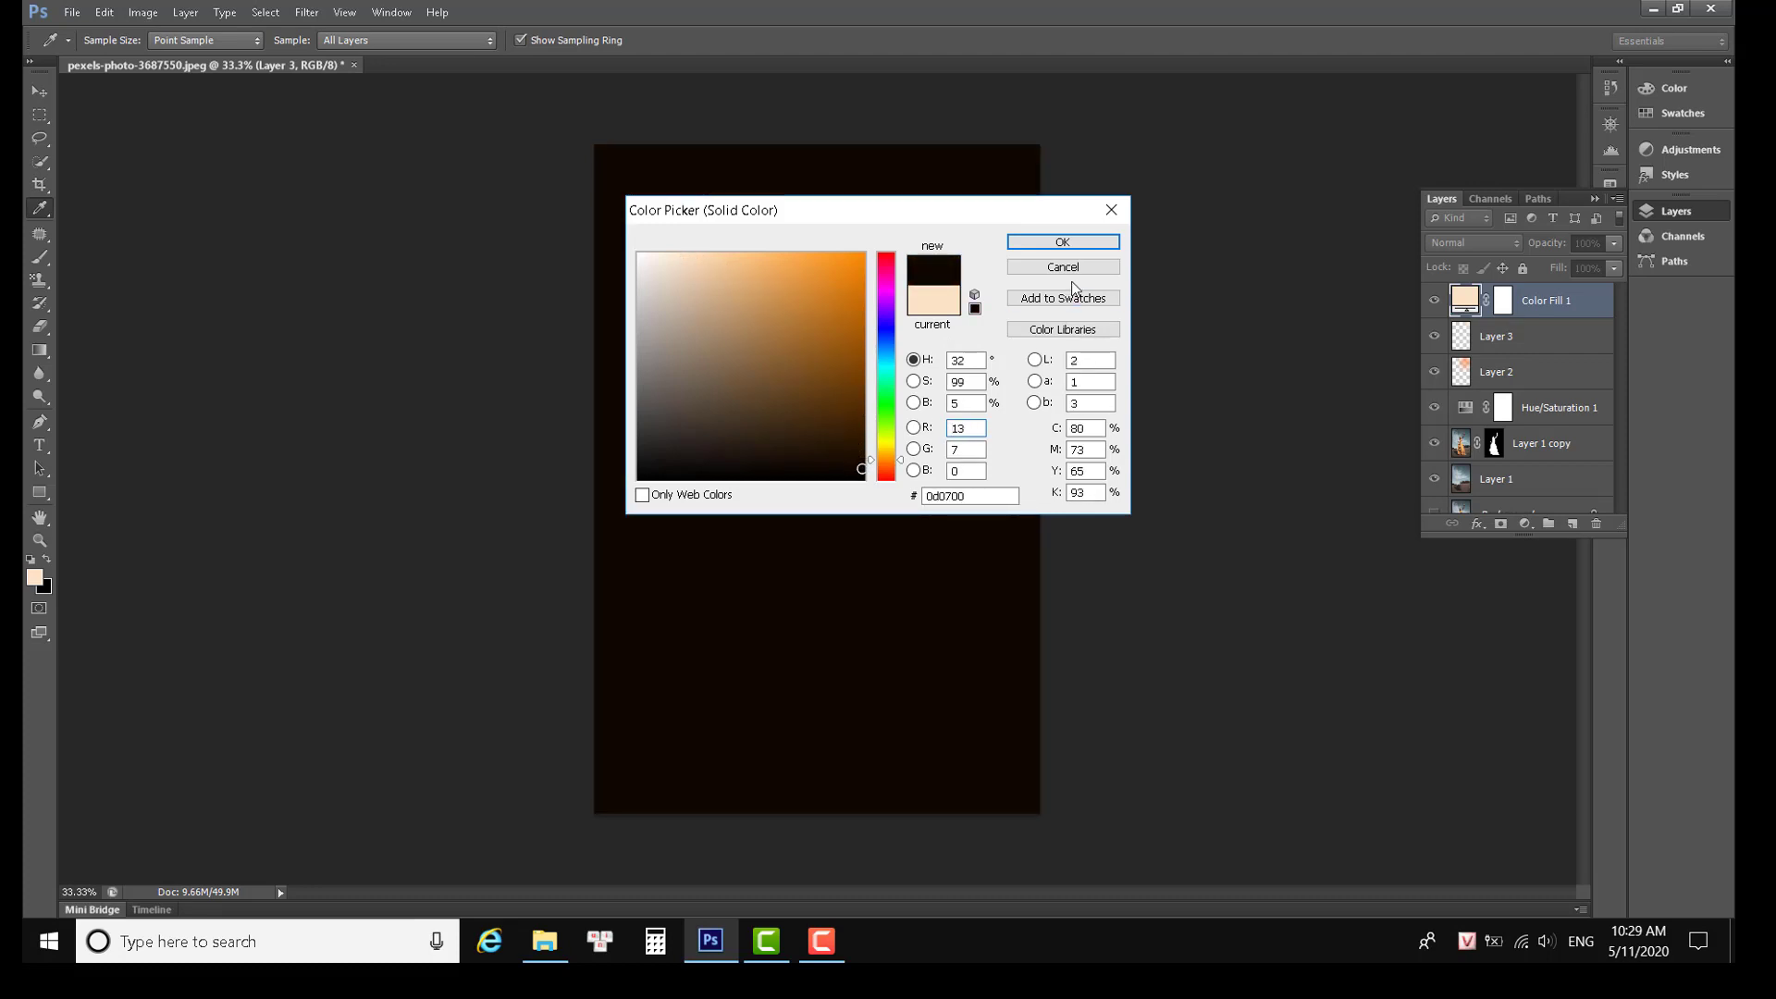
left_click(1063, 241)
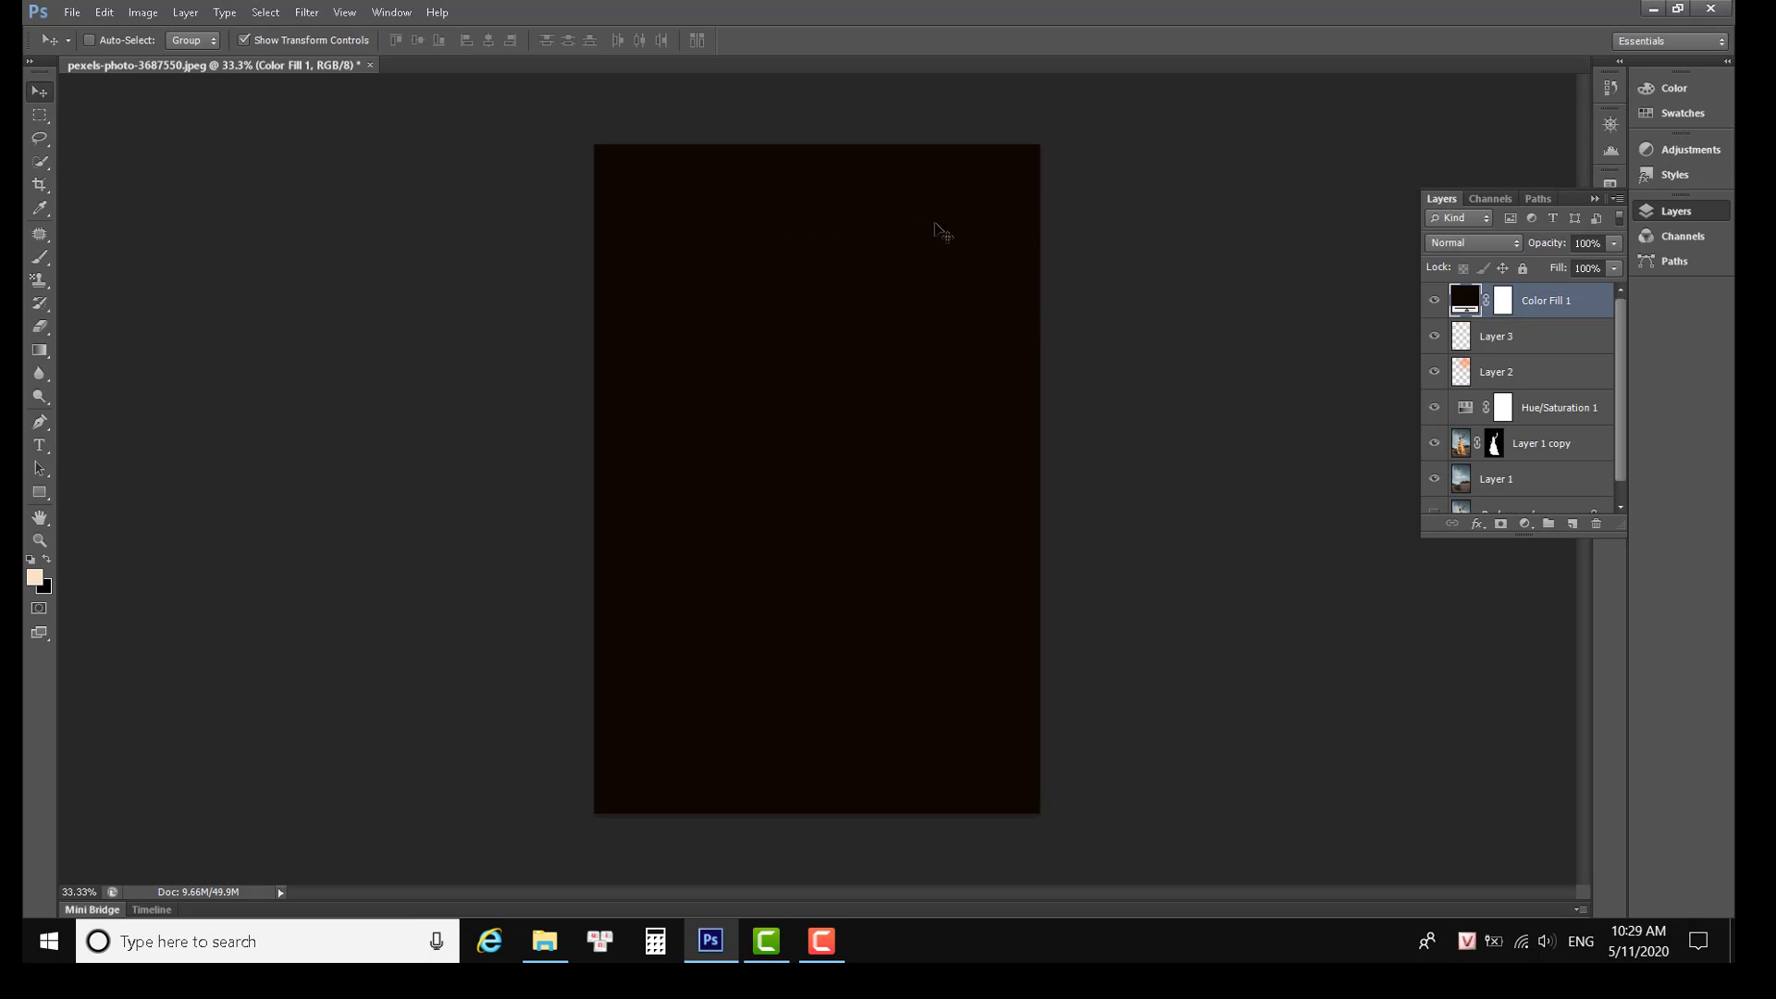
left_click(1491, 246)
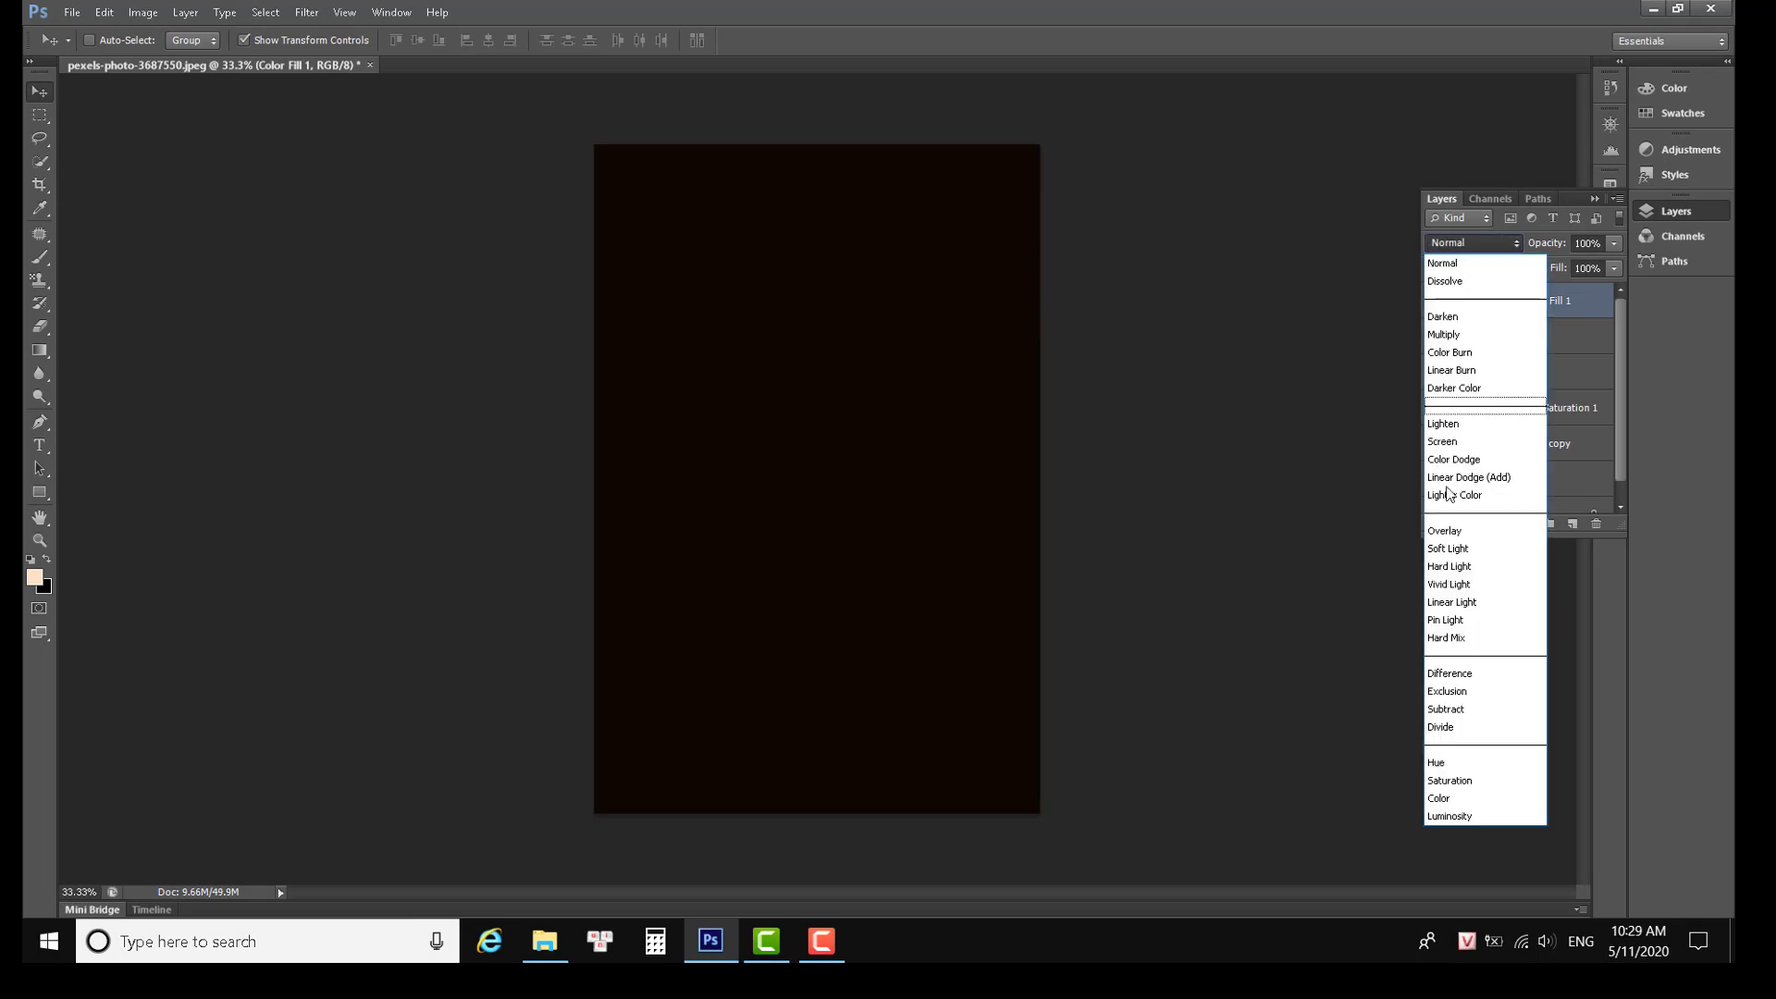
left_click(1454, 549)
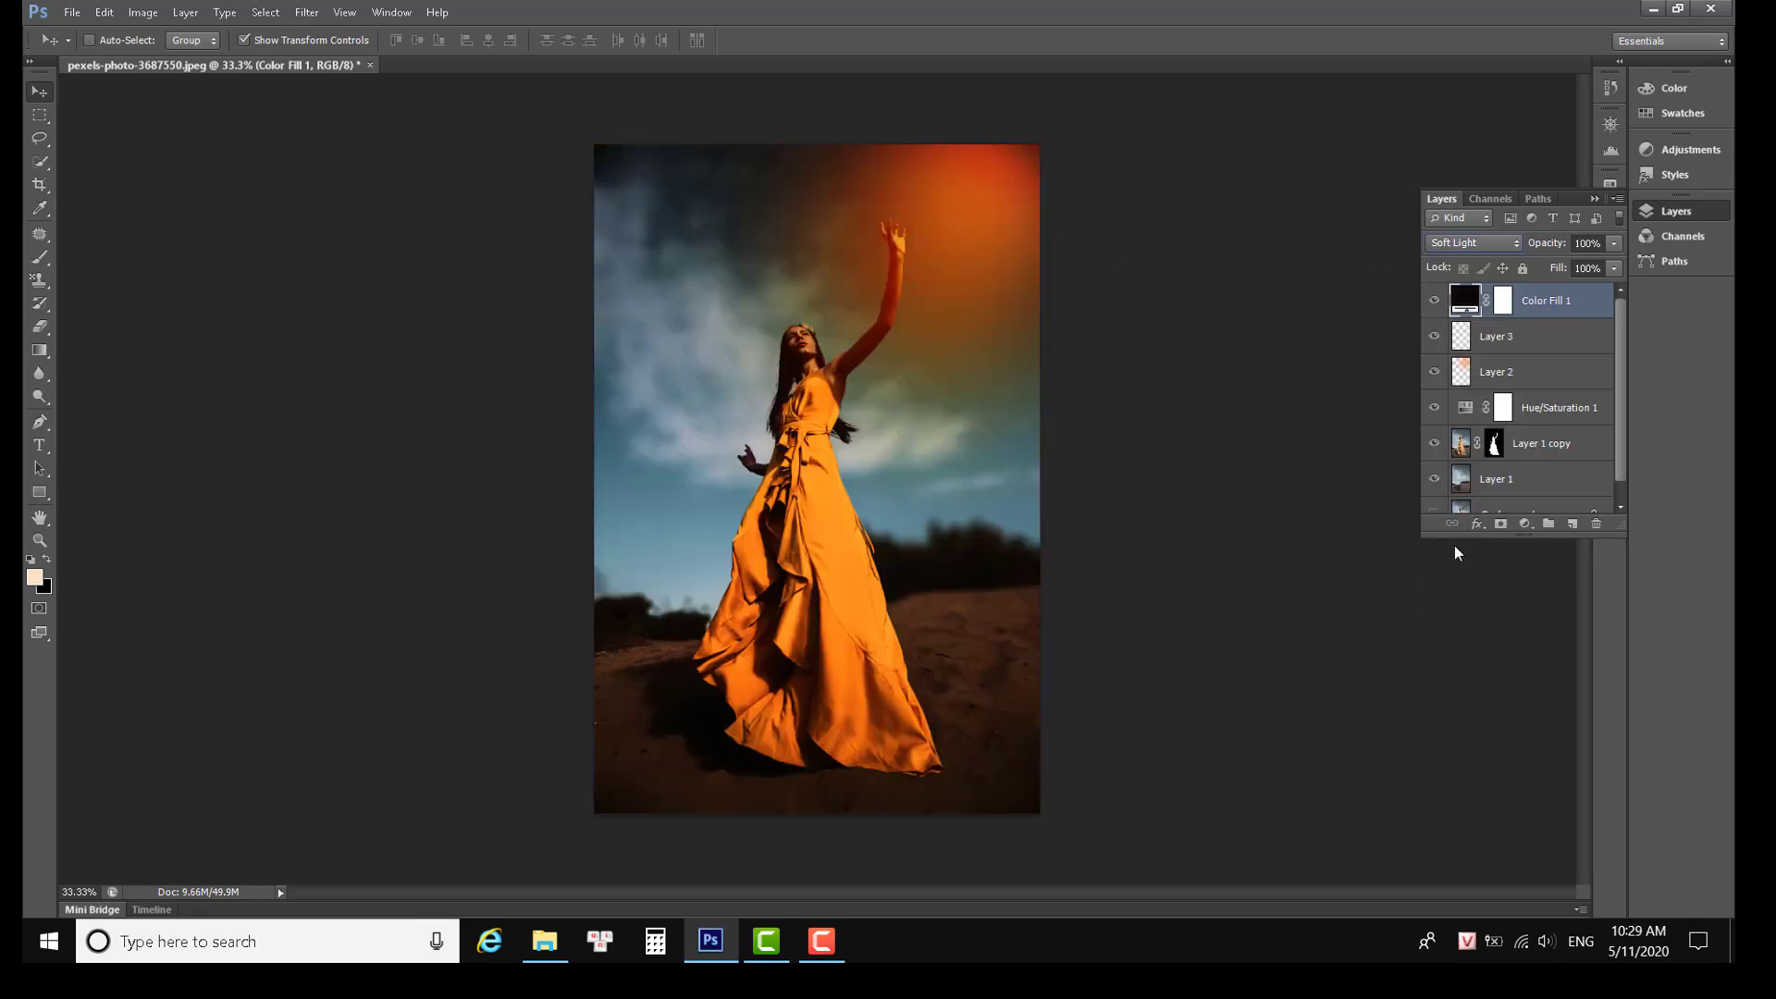
left_click(40, 257)
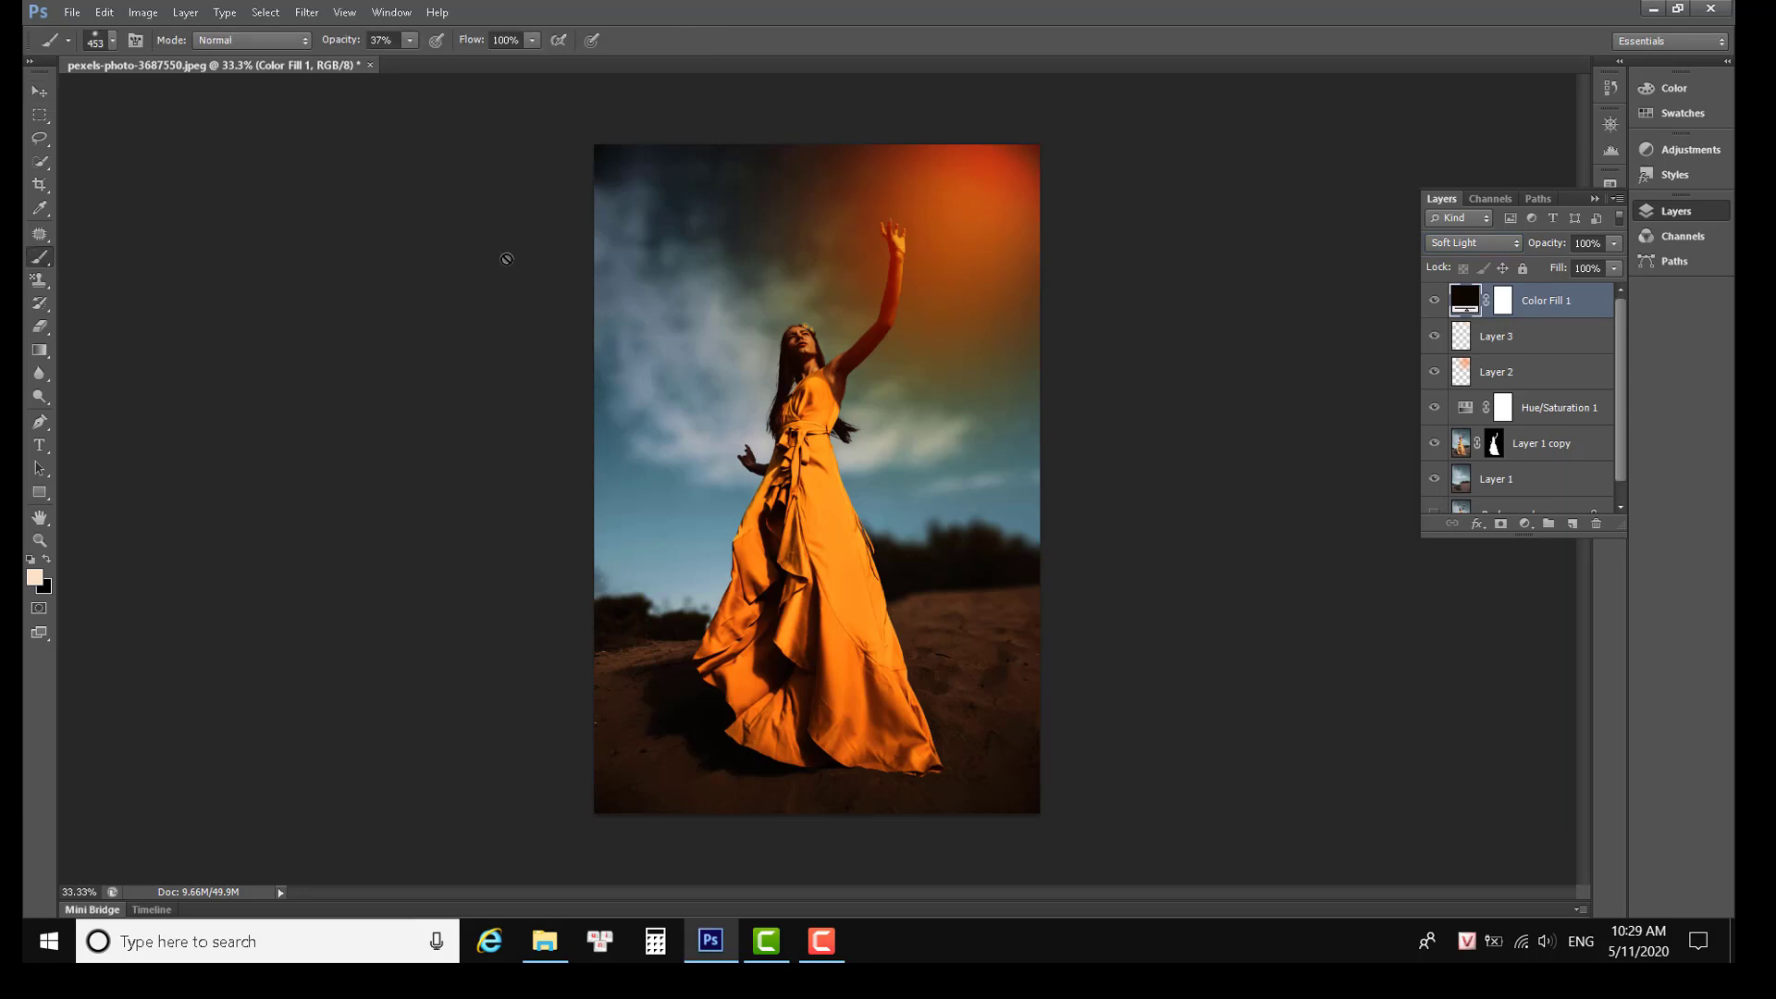
Paint black with a large soft brush on Color Fill 1's mask over the centre.
left_click(1504, 301)
key("x")
right_click(818, 305)
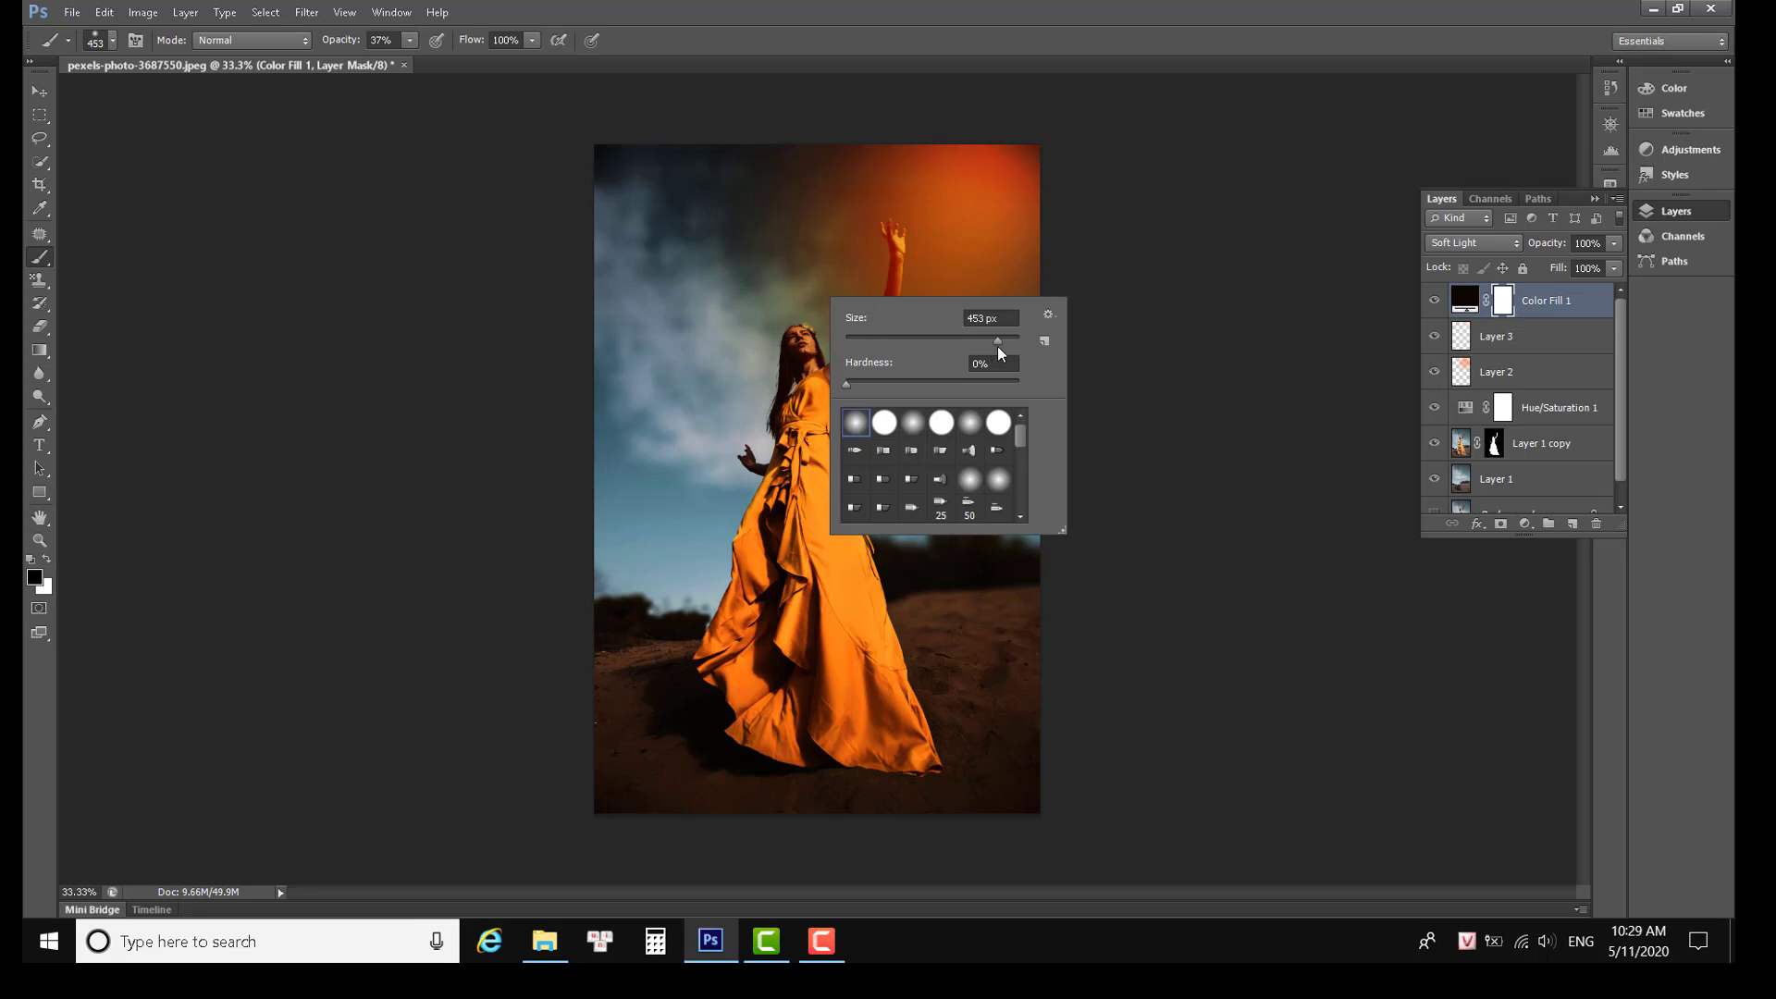
left_click_drag(1004, 342, 988, 342)
left_click(879, 227)
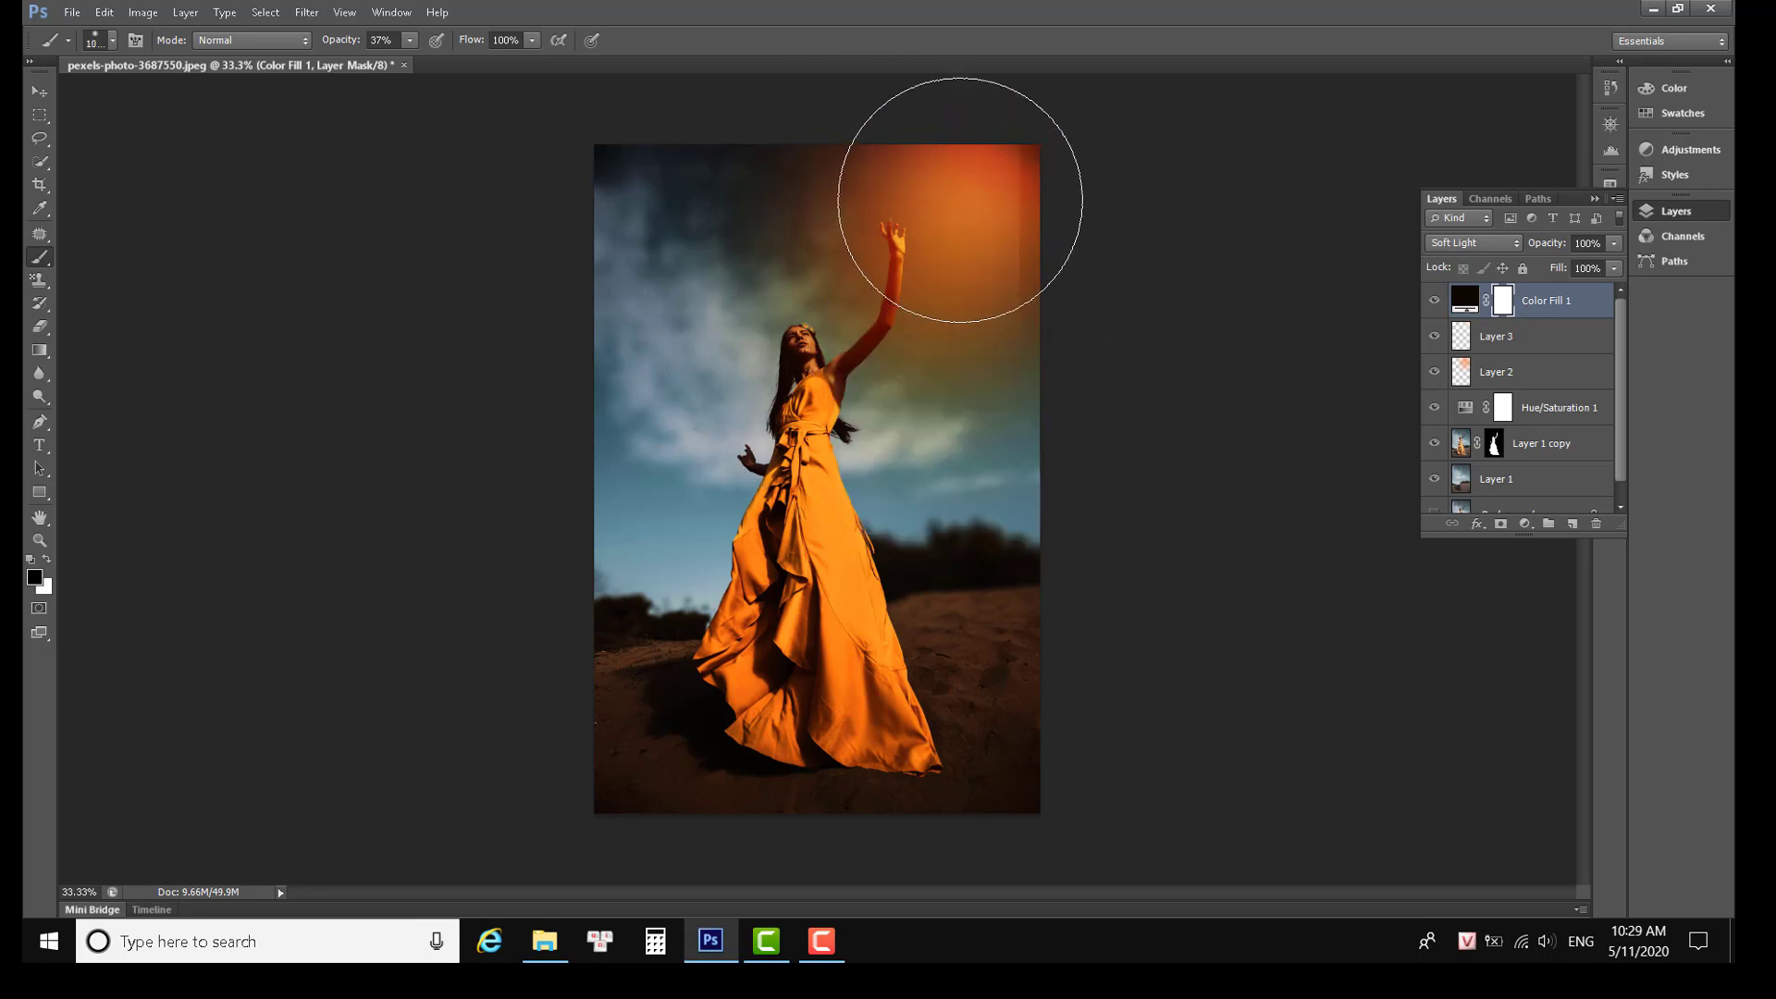
mouse_move(961, 200)
left_mouse_down()
mouse_move(794, 224)
mouse_move(734, 158)
mouse_move(904, 238)
mouse_move(786, 178)
mouse_move(850, 402)
mouse_move(1051, 376)
mouse_move(1046, 397)
mouse_move(903, 278)
mouse_move(842, 535)
mouse_move(892, 555)
mouse_move(852, 396)
mouse_move(912, 198)
mouse_move(957, 557)
mouse_move(912, 219)
mouse_move(813, 238)
mouse_move(804, 387)
mouse_move(733, 527)
mouse_move(814, 648)
mouse_move(837, 632)
mouse_move(792, 595)
mouse_move(855, 405)
mouse_move(796, 648)
mouse_move(685, 666)
mouse_move(847, 679)
mouse_move(963, 595)
mouse_move(1018, 615)
mouse_move(989, 684)
mouse_move(952, 635)
mouse_move(991, 686)
mouse_move(851, 623)
mouse_move(991, 614)
mouse_move(999, 675)
mouse_move(991, 246)
mouse_move(814, 359)
mouse_move(774, 280)
mouse_move(773, 142)
mouse_move(721, 201)
mouse_move(762, 301)
mouse_move(861, 178)
mouse_move(932, 614)
mouse_move(952, 595)
mouse_move(826, 569)
mouse_move(972, 657)
mouse_move(779, 611)
left_mouse_up()
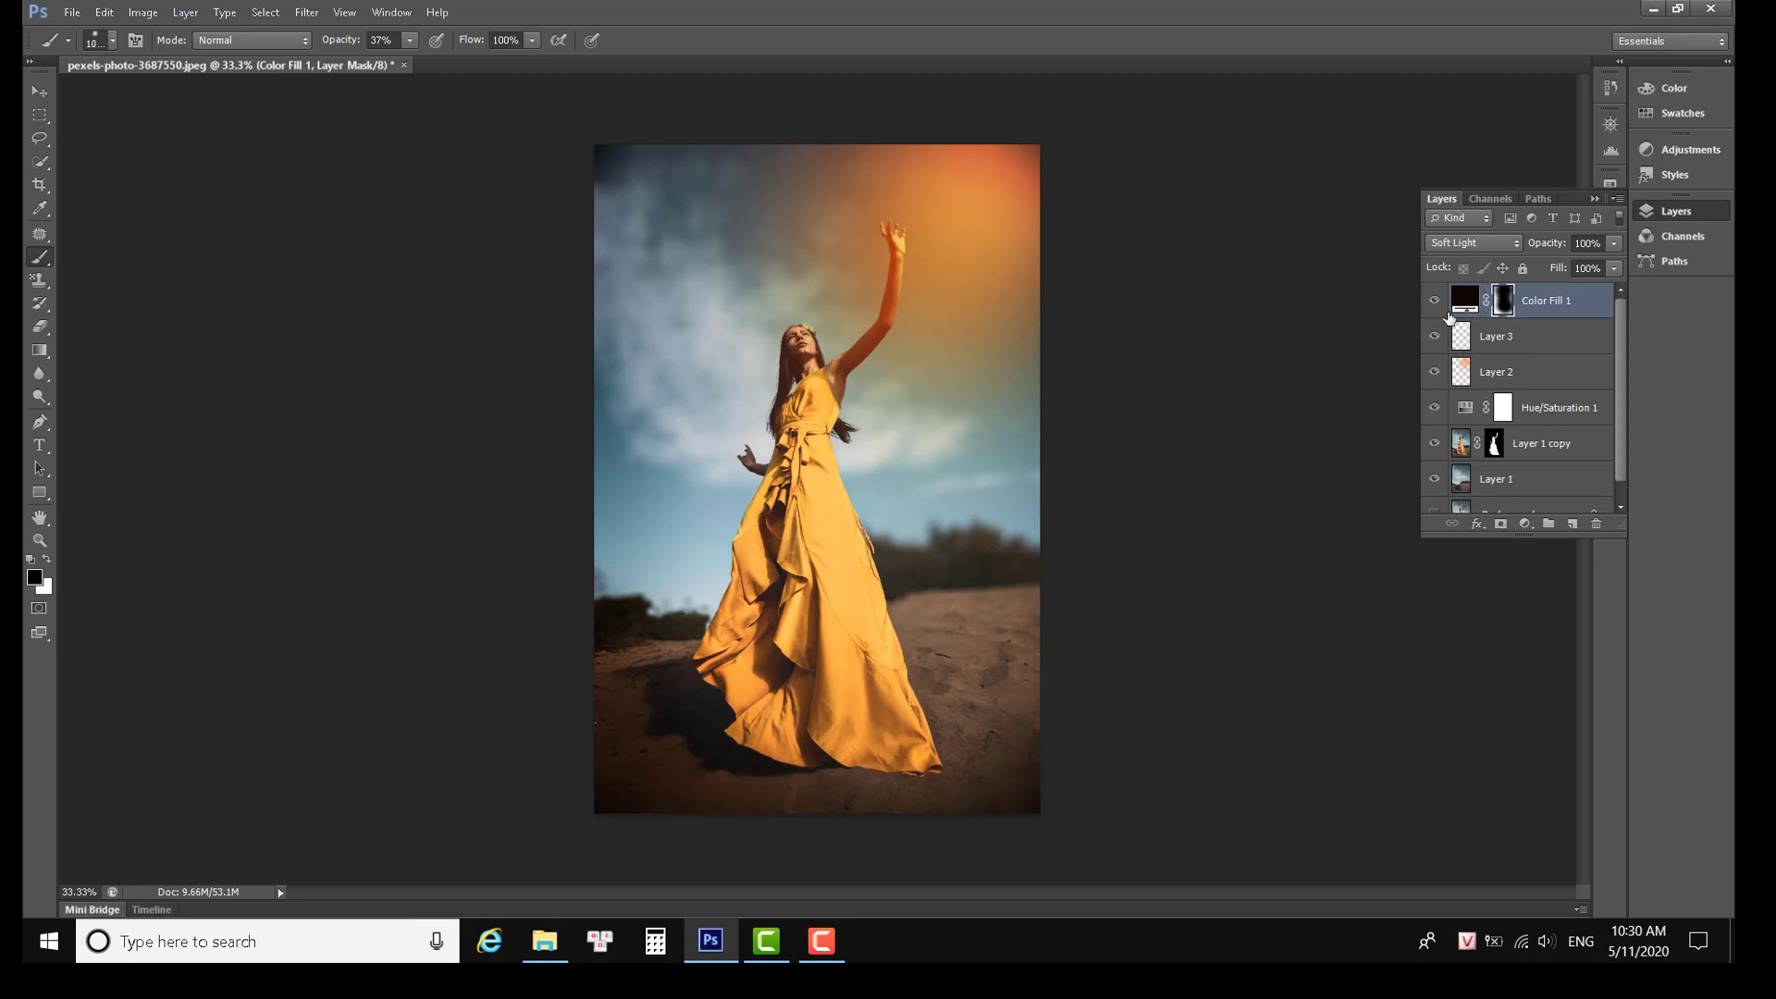
Toggle the dark fill to compare, mask more along the top, and select Color Fill 1 through Layer 1.
left_click(1435, 302)
left_click(1435, 301)
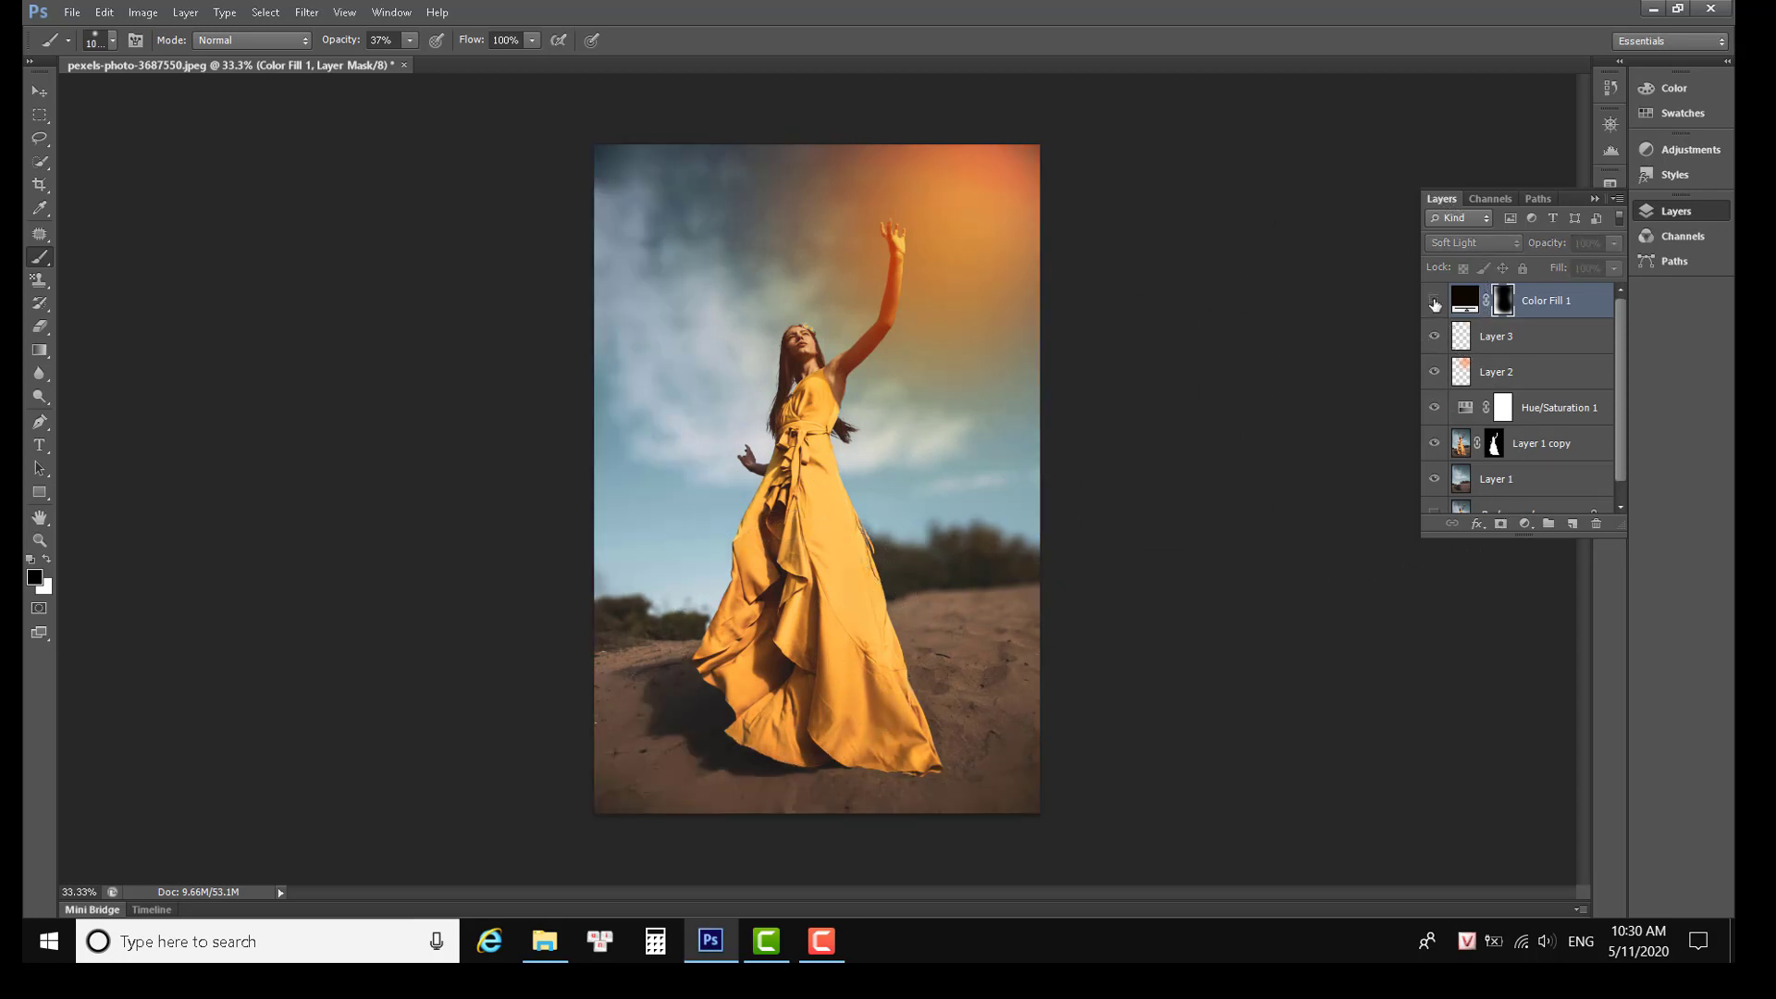
left_click(1435, 302)
left_click(1435, 302)
left_click_drag(651, 178, 635, 158)
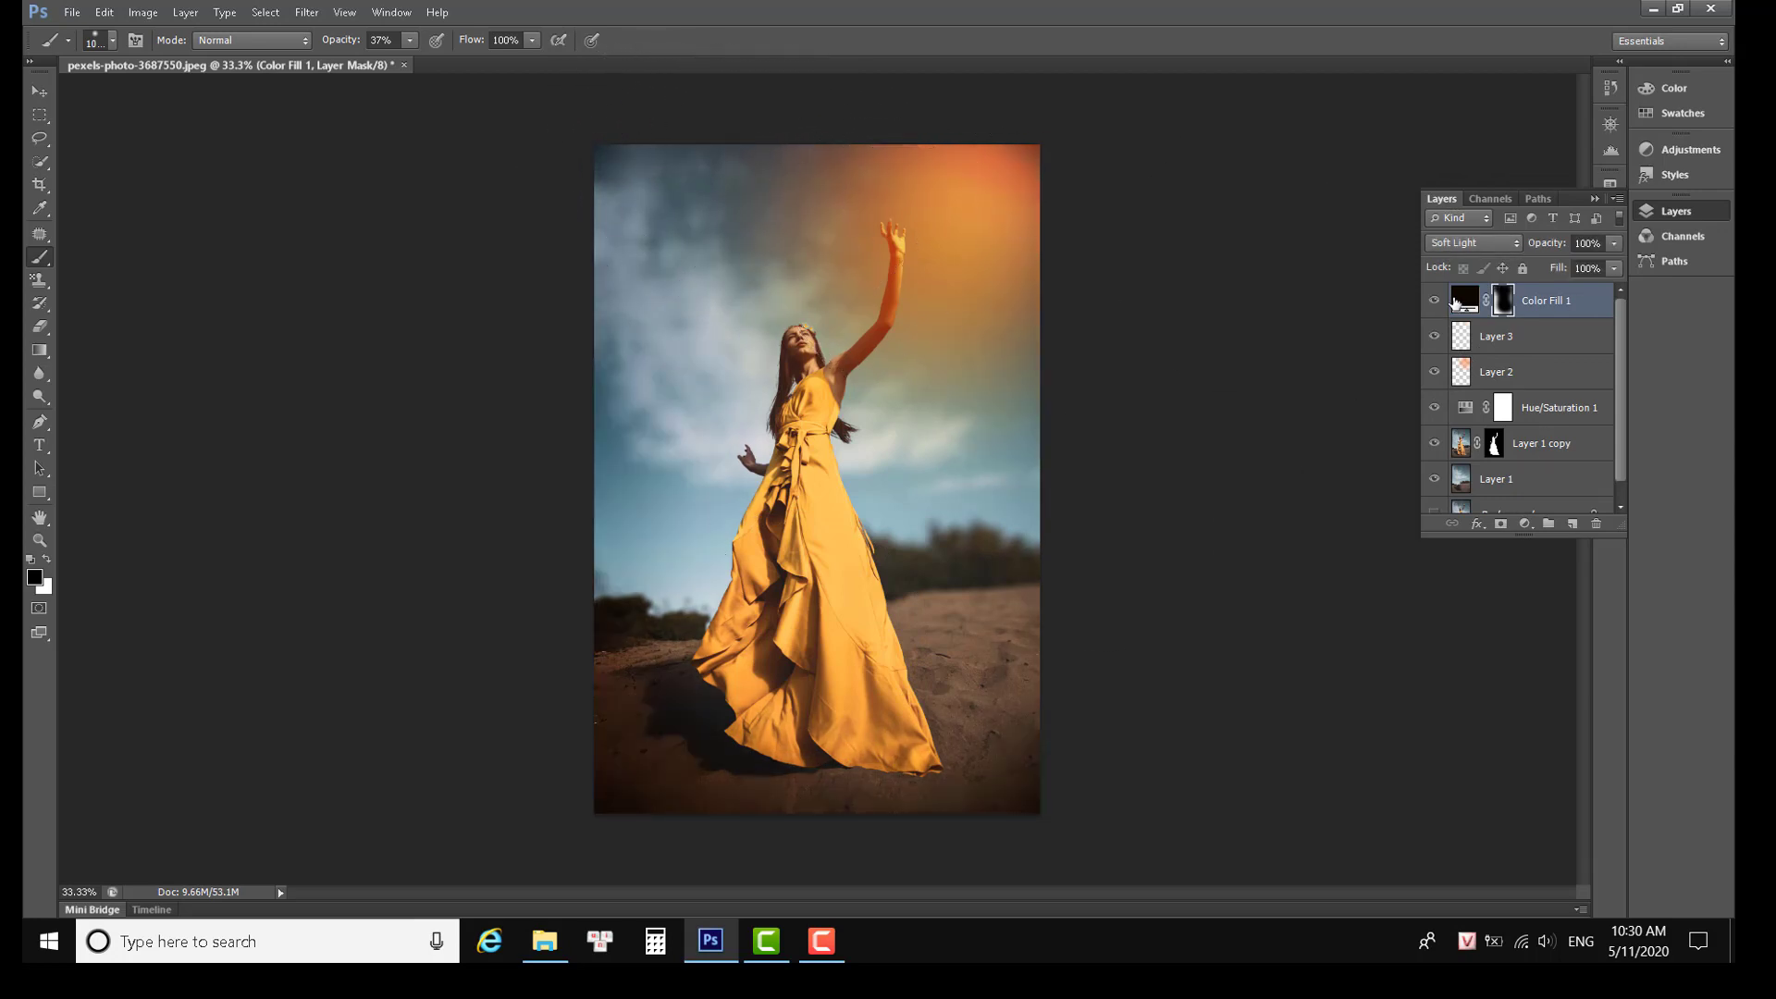
left_click(1435, 302)
left_click_drag(1626, 415, 1625, 430)
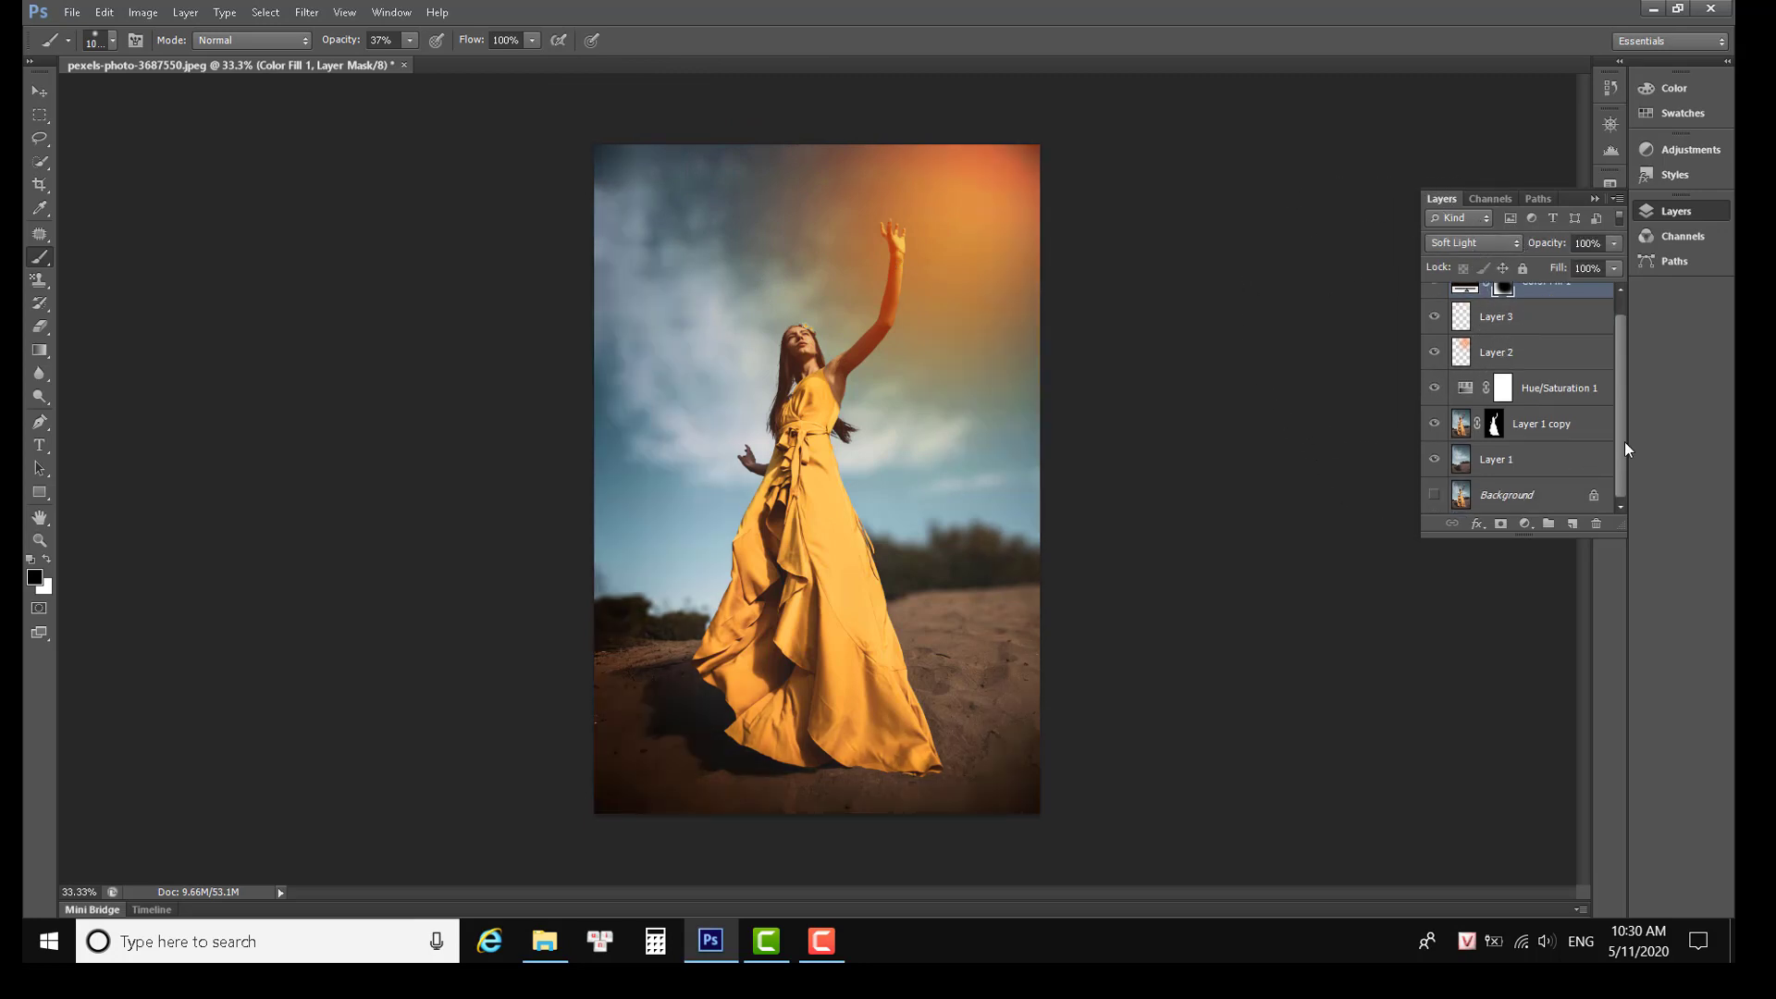
left_click(1517, 463, "shift")
Group the selected layers with Ctrl+G, show Background, and toggle Group 1 for before/after.
key("ctrl+g")
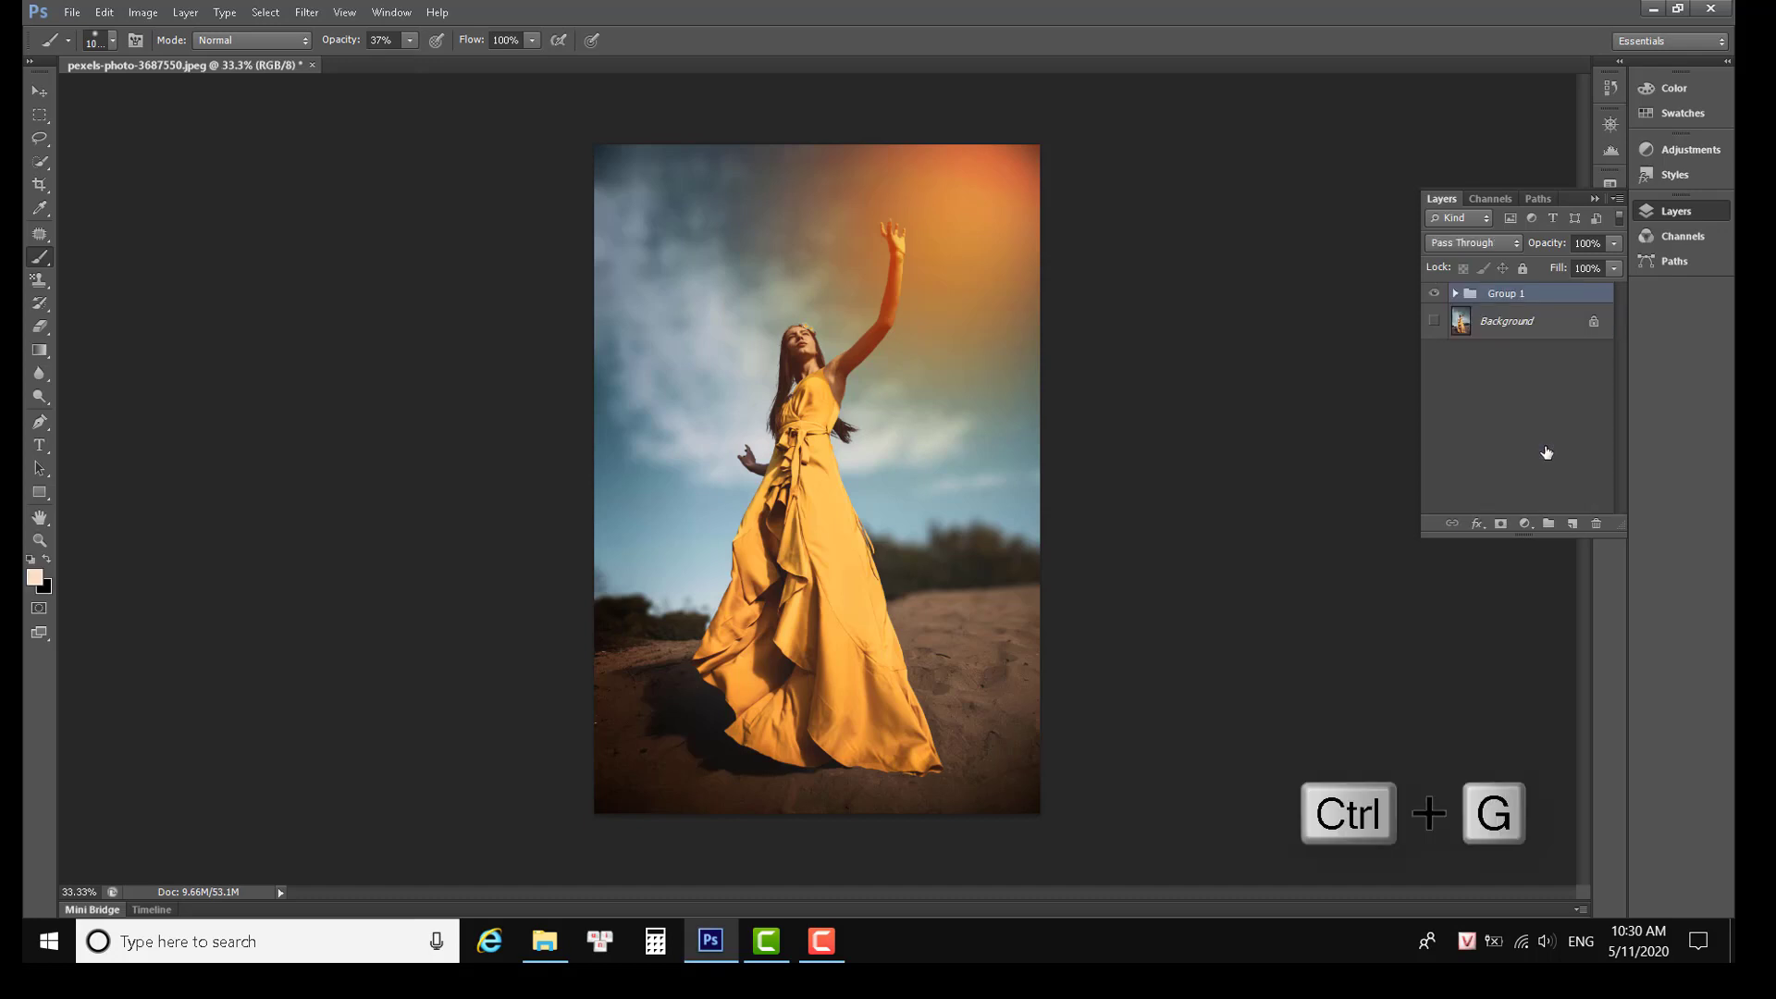
left_click(1435, 322)
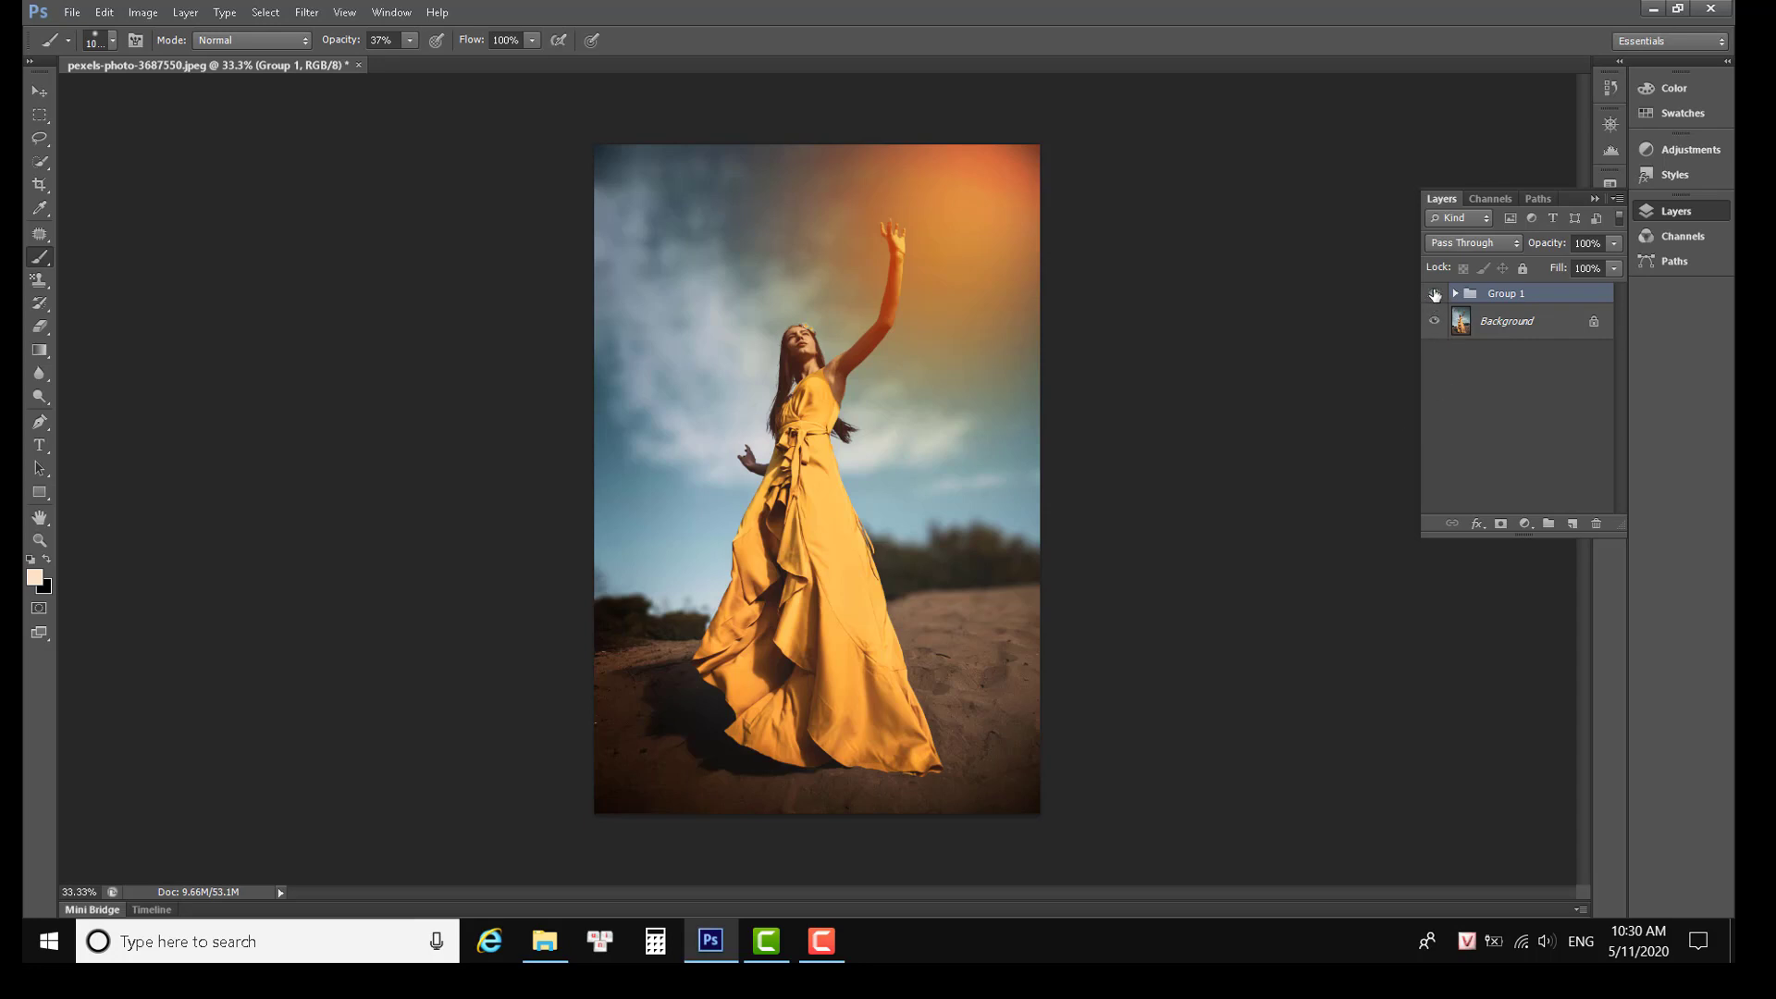
left_click(1435, 295)
left_click(1435, 294)
left_click(1435, 294)
left_click(1435, 295)
Turn off Group 1's visibility to reveal the original photo.
left_click(1435, 294)
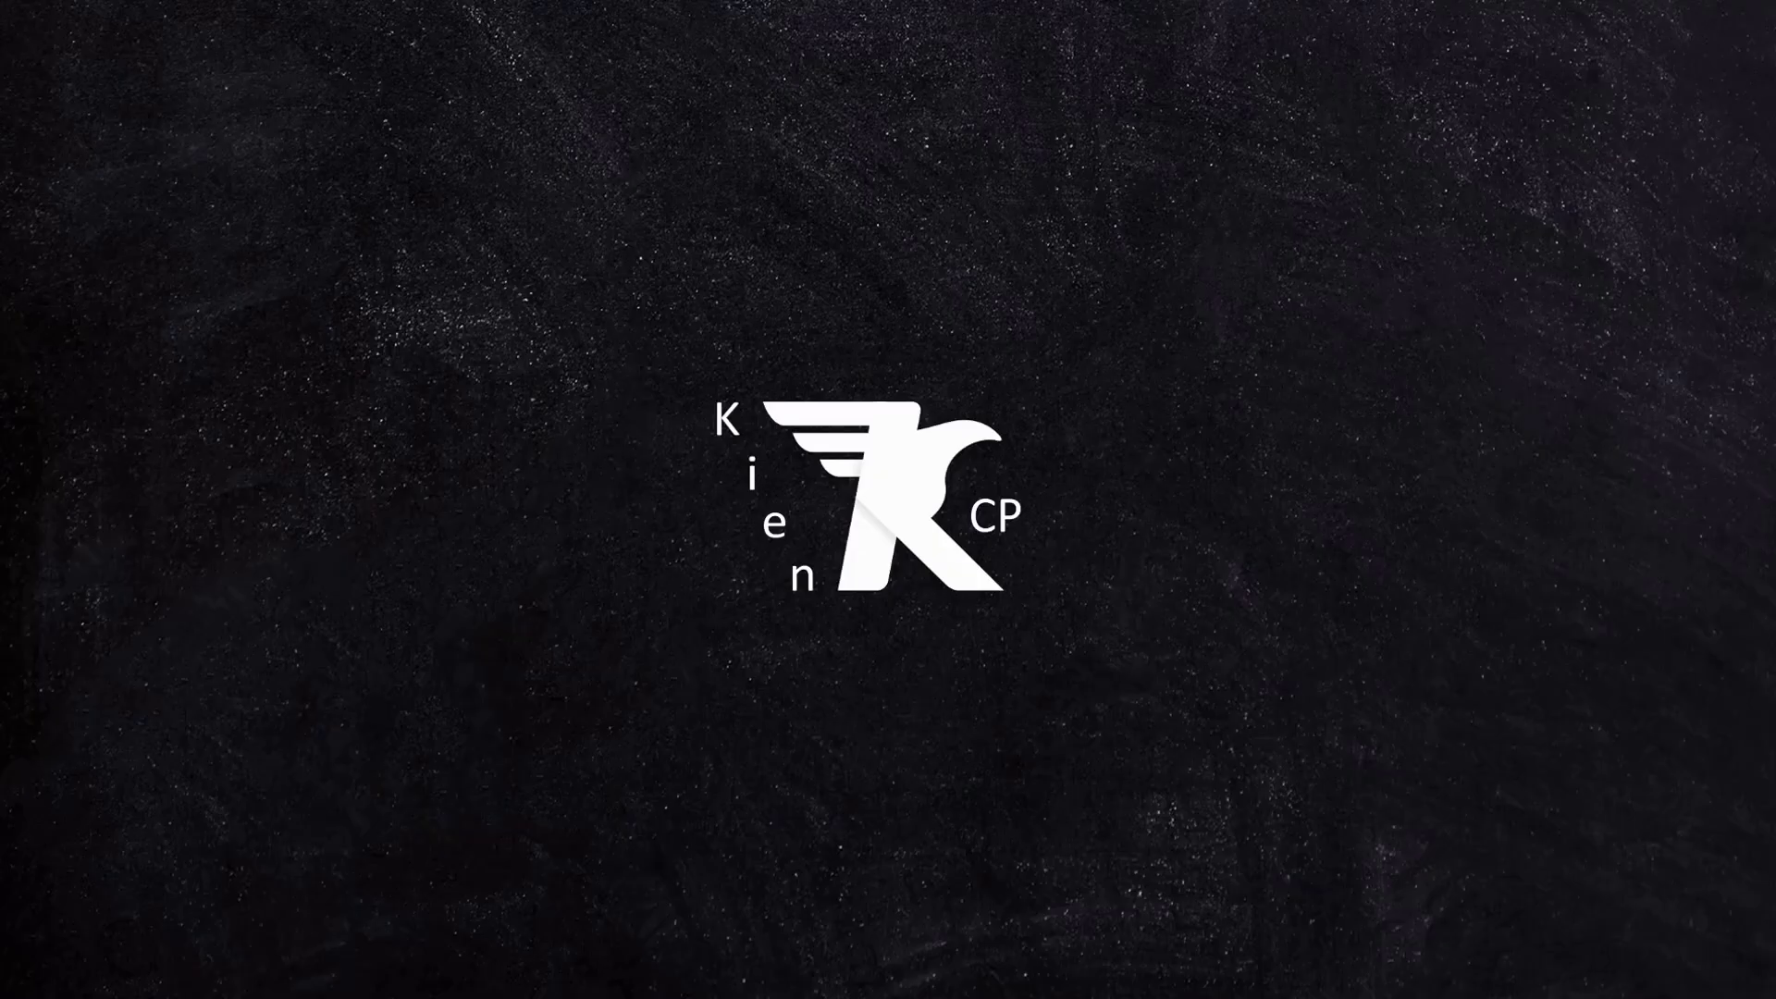